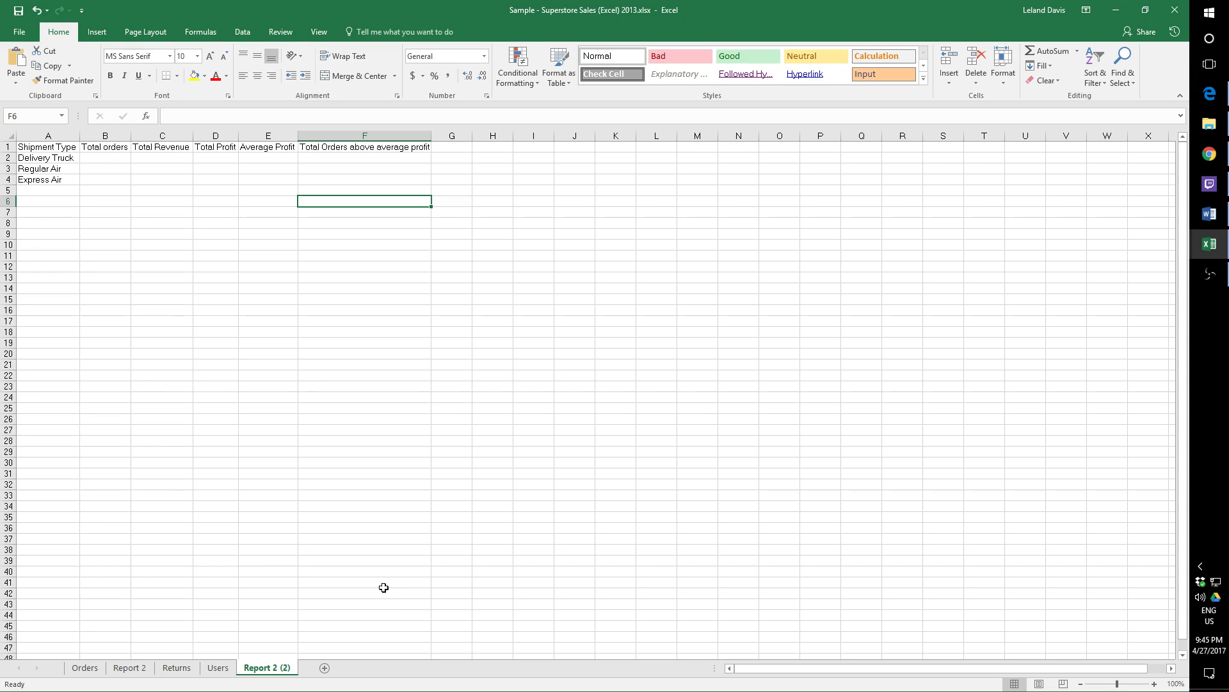
Examine the Order Priority column on the Orders sheet and the values offered by its filter.
click(84, 668)
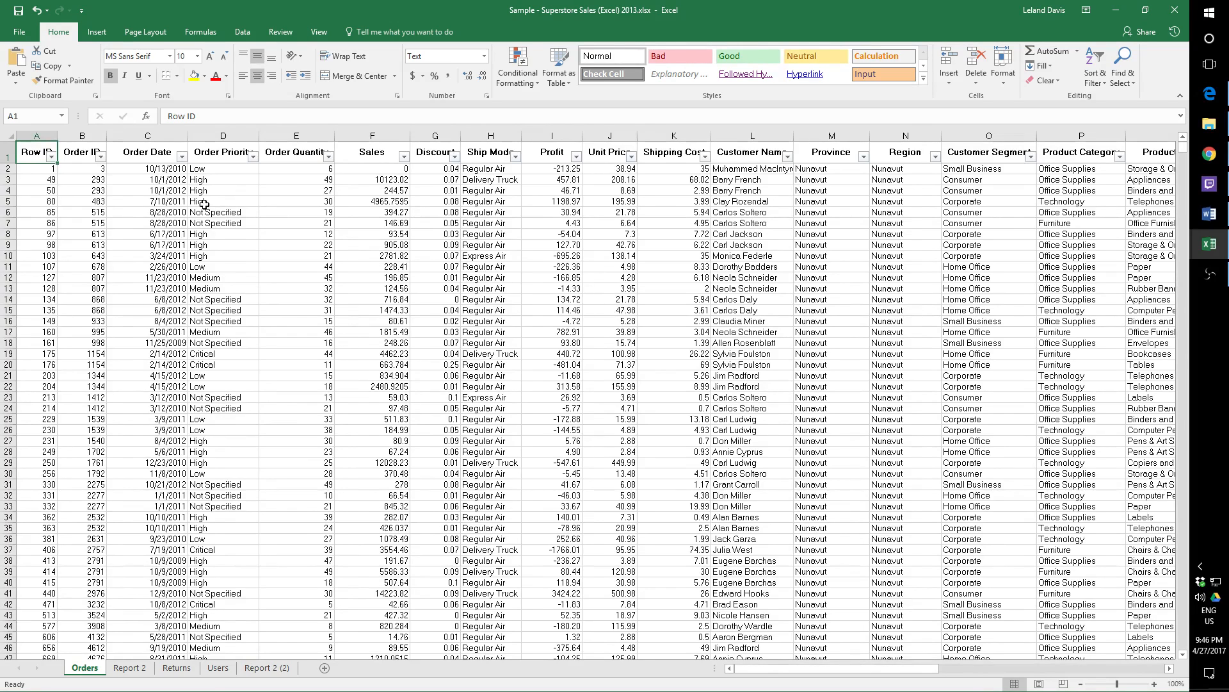
drag(202, 167, 219, 638)
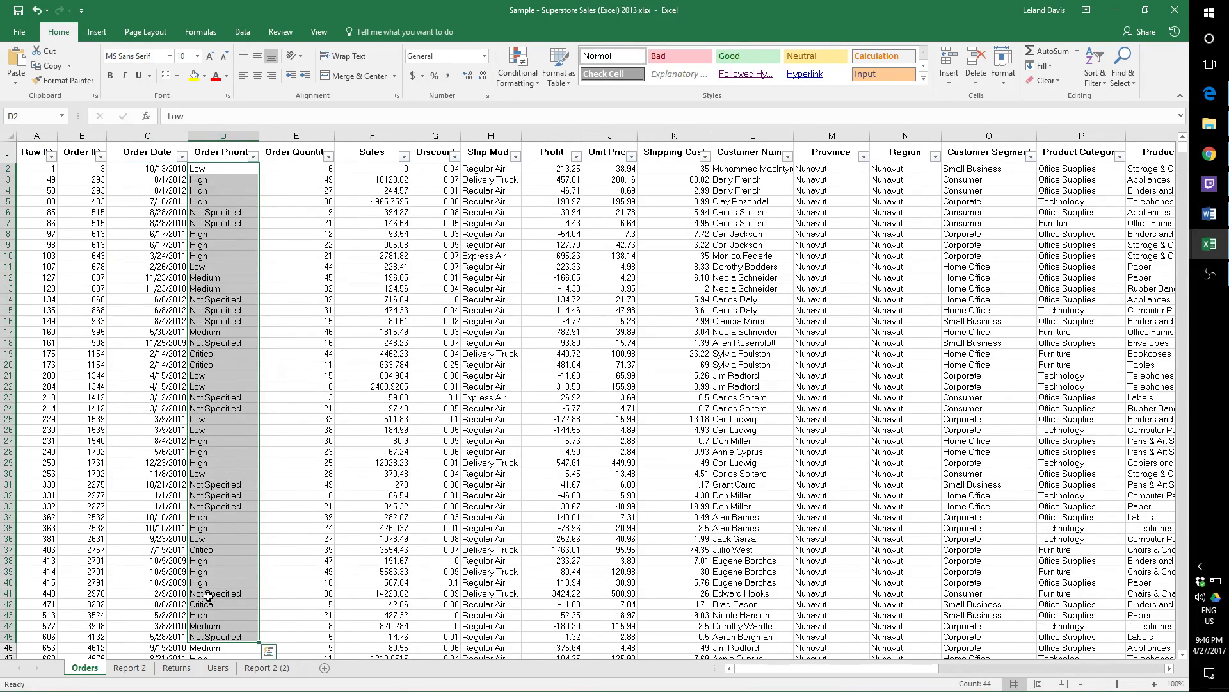
click(263, 364)
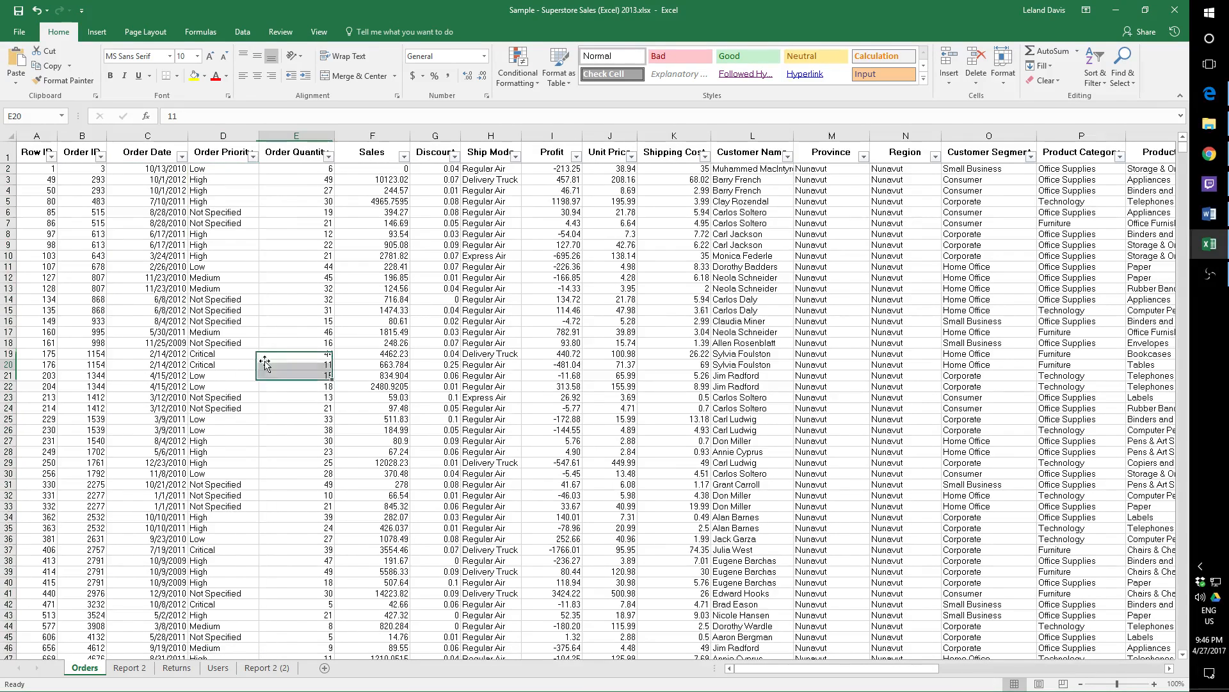
click(229, 234)
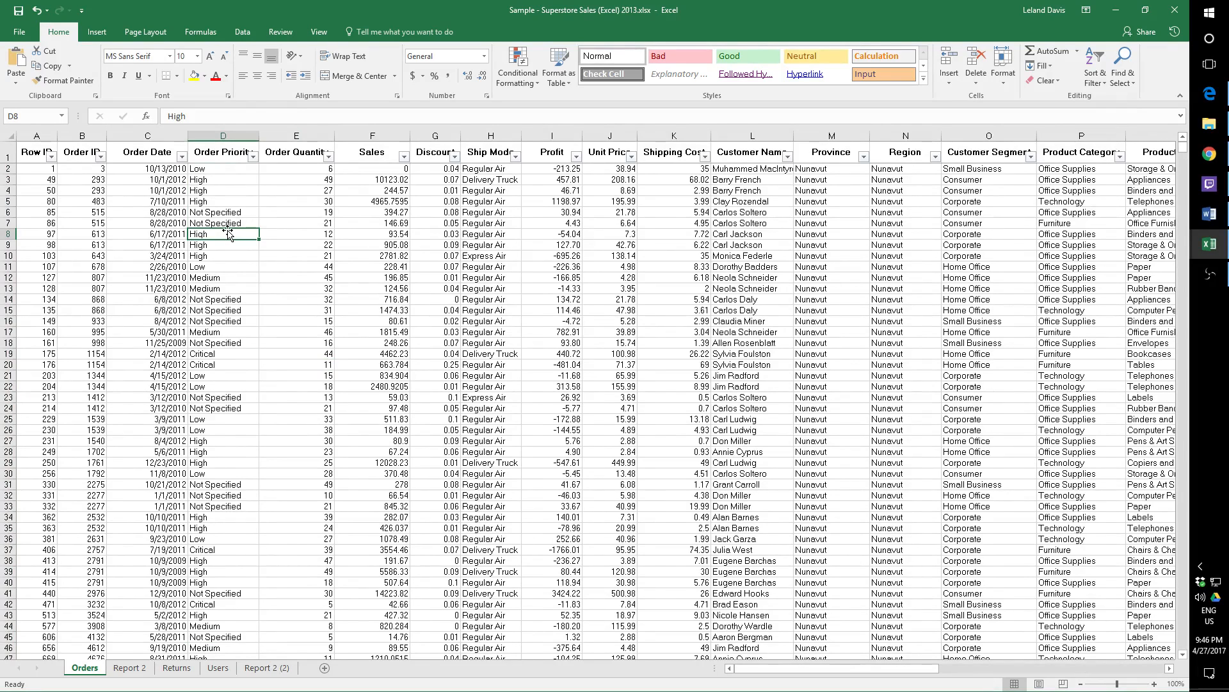
click(253, 157)
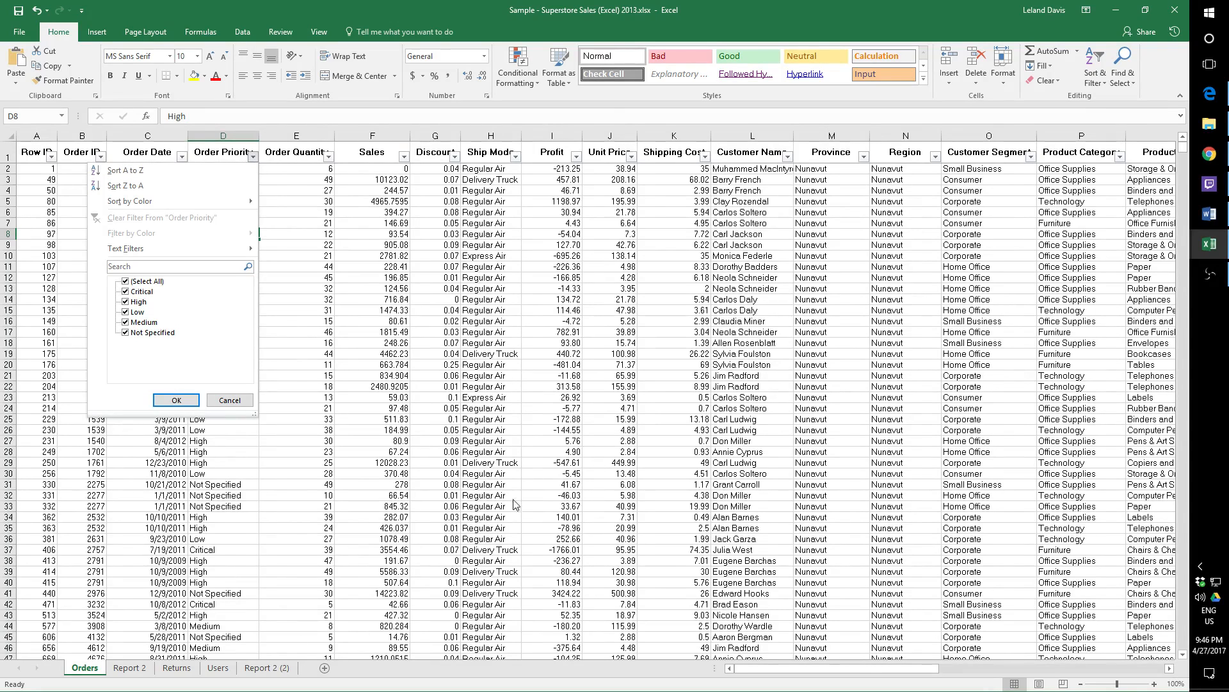
click(254, 157)
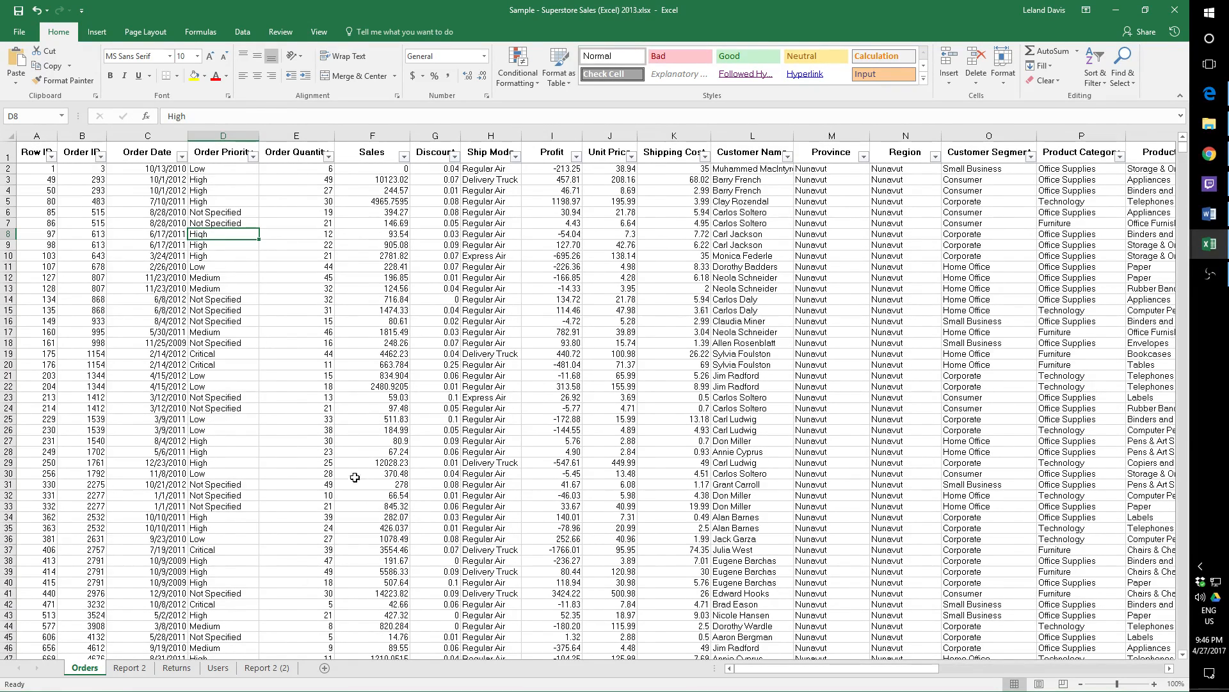
Review the report columns to fill in for the Delivery Truck row on the Report 2 (2) sheet, from Total orders to Total Orders above average profit.
click(279, 672)
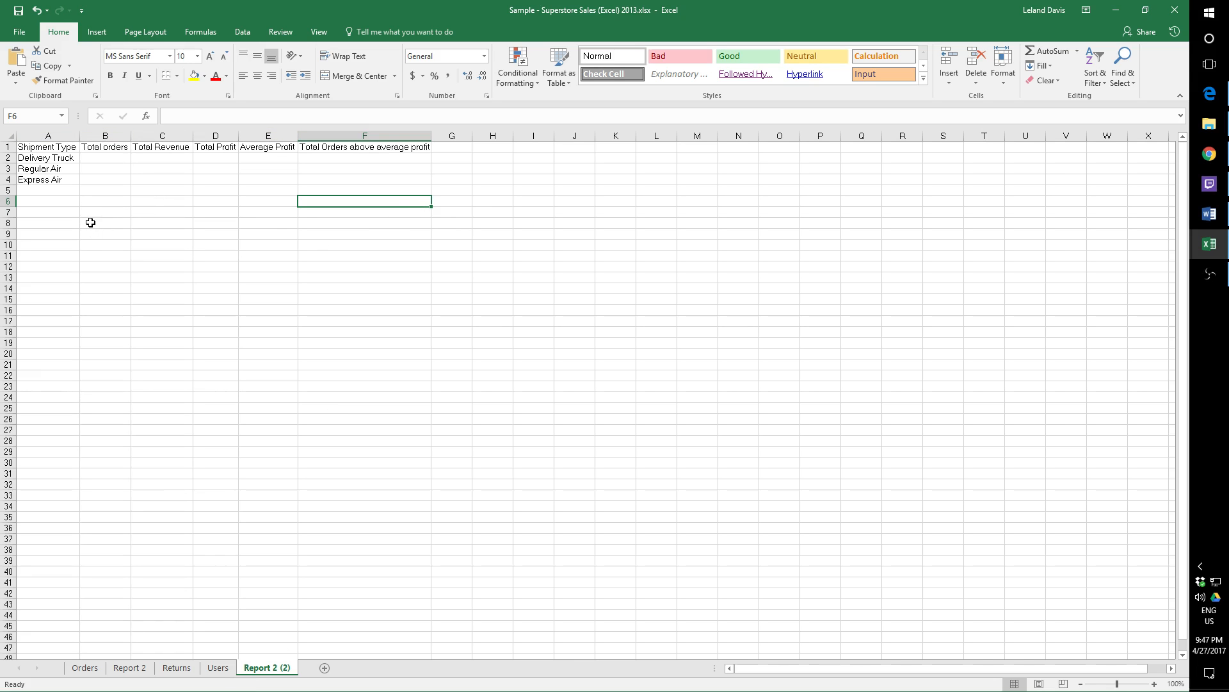
ctrl+scroll(90, 222, up, 5)
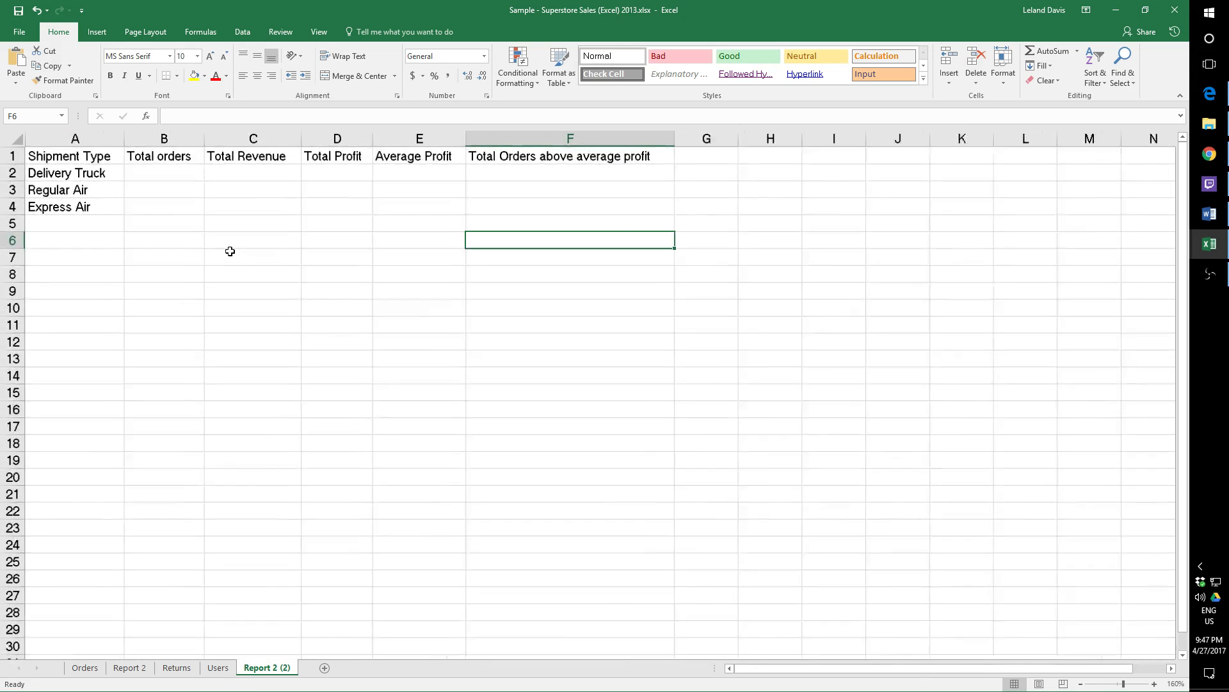
ctrl+scroll(211, 317, up, 1)
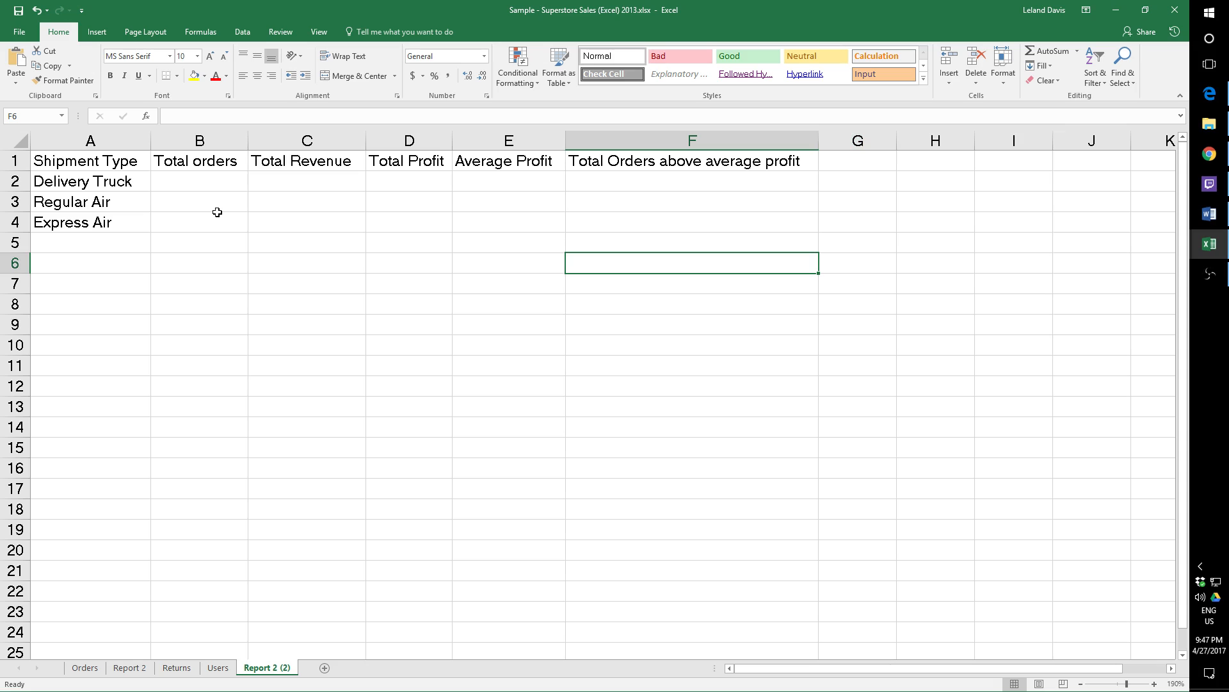
click(190, 186)
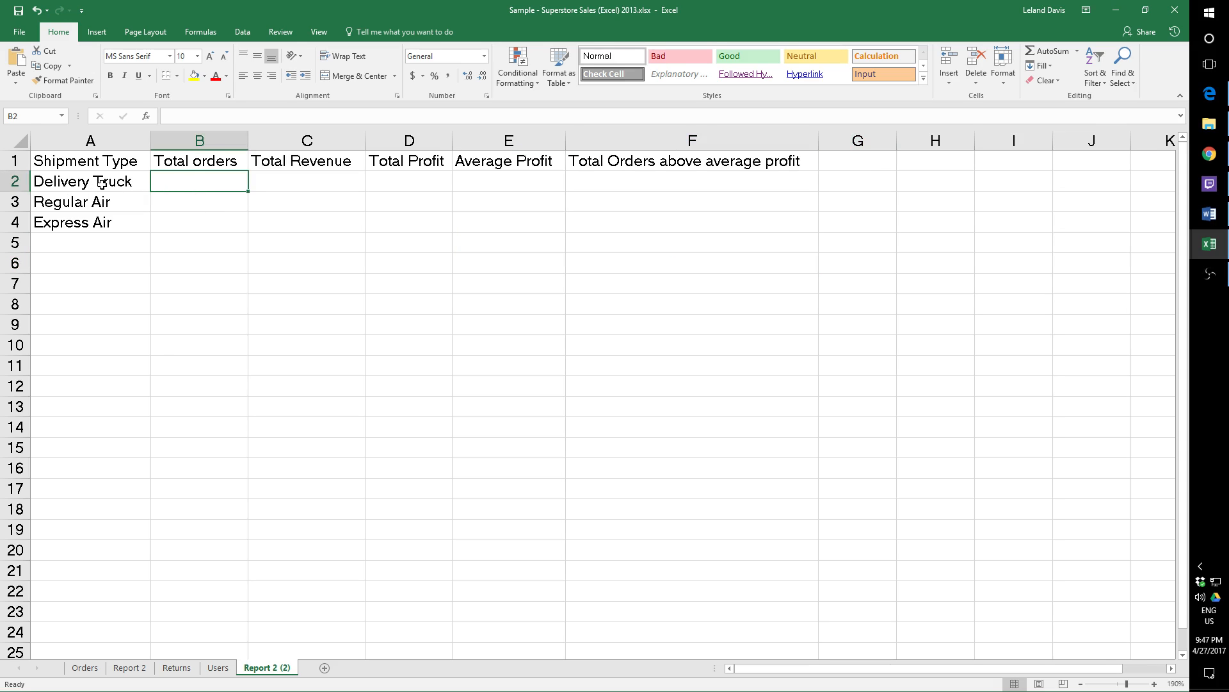
click(285, 181)
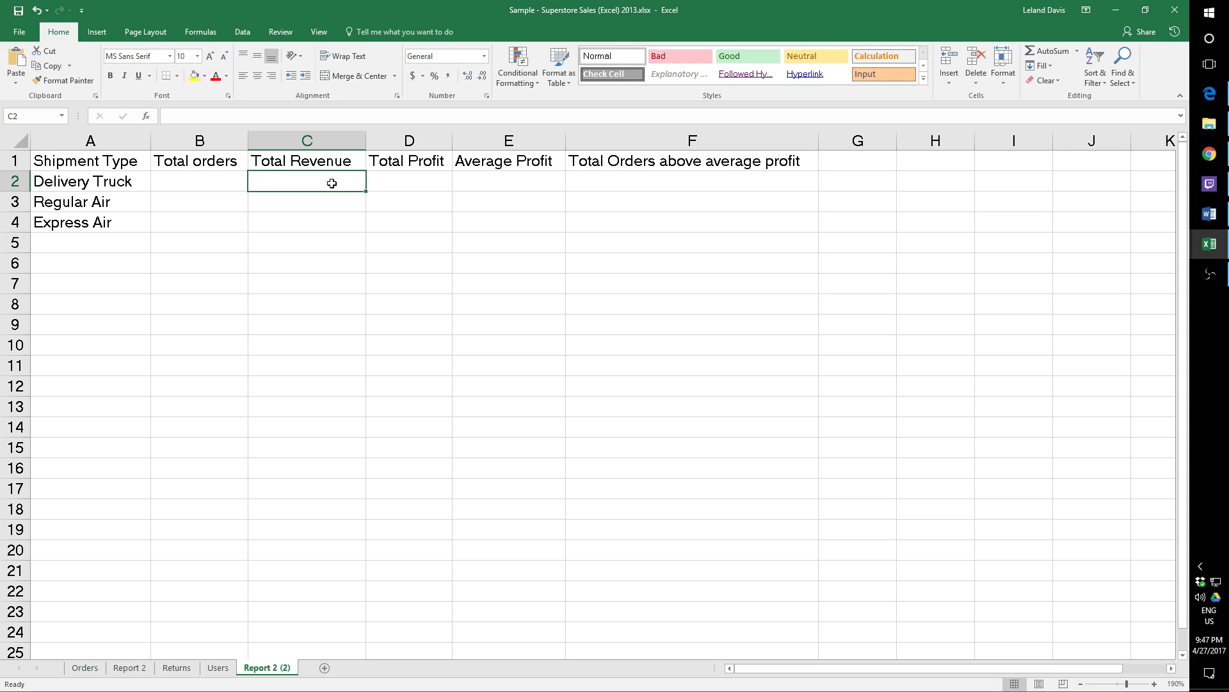
click(408, 179)
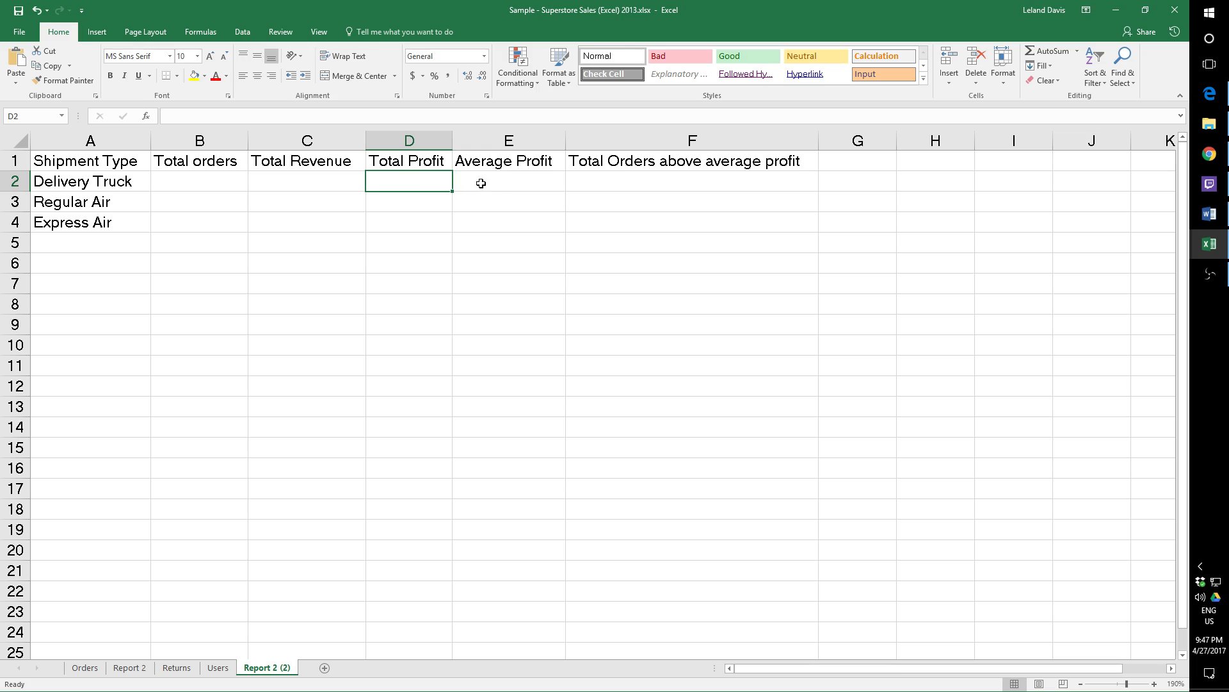
click(500, 184)
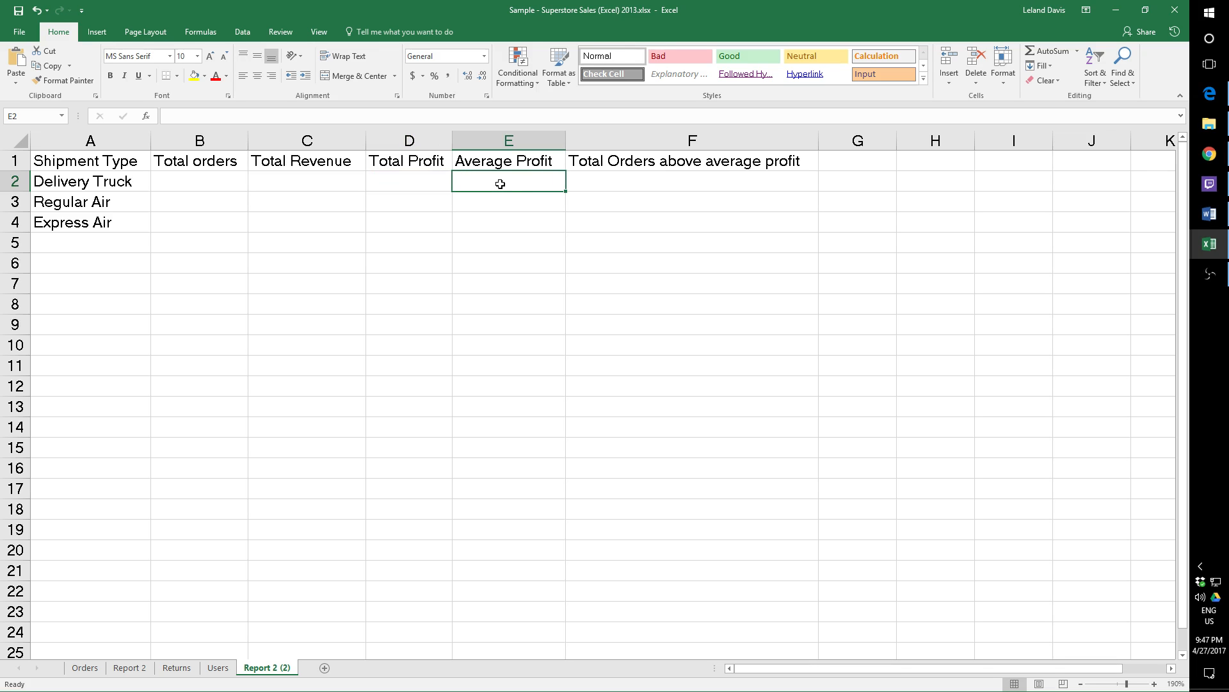
click(627, 184)
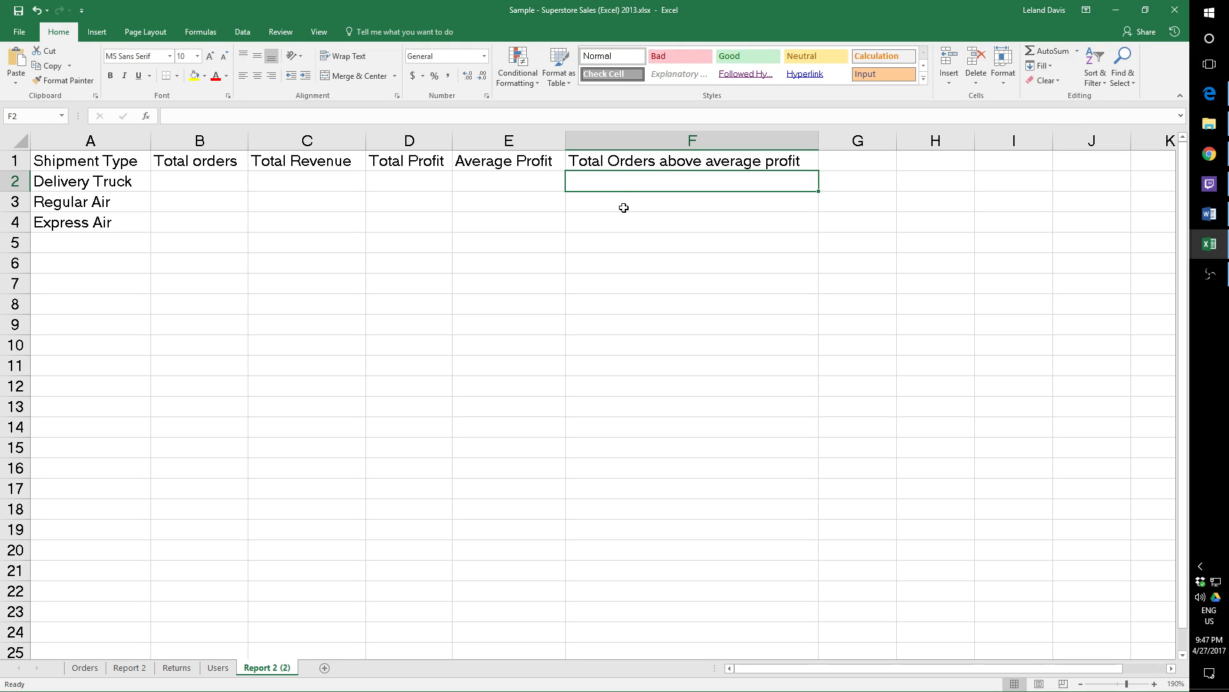
click(210, 182)
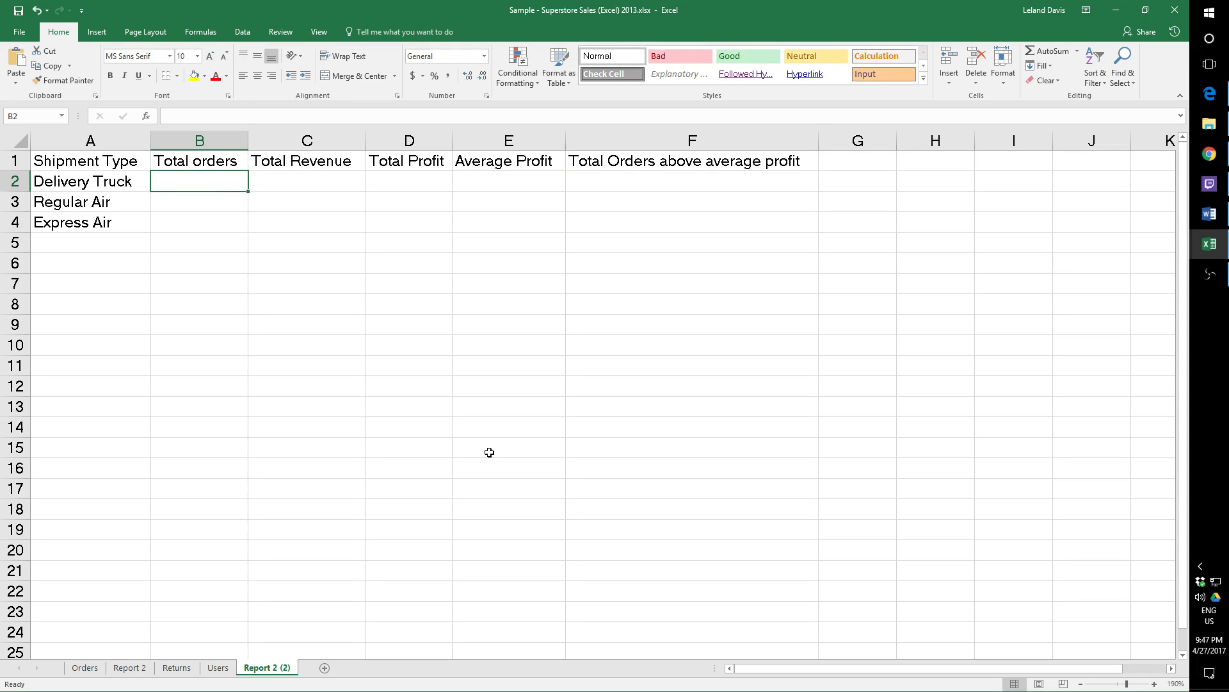
key(alt+Tab)
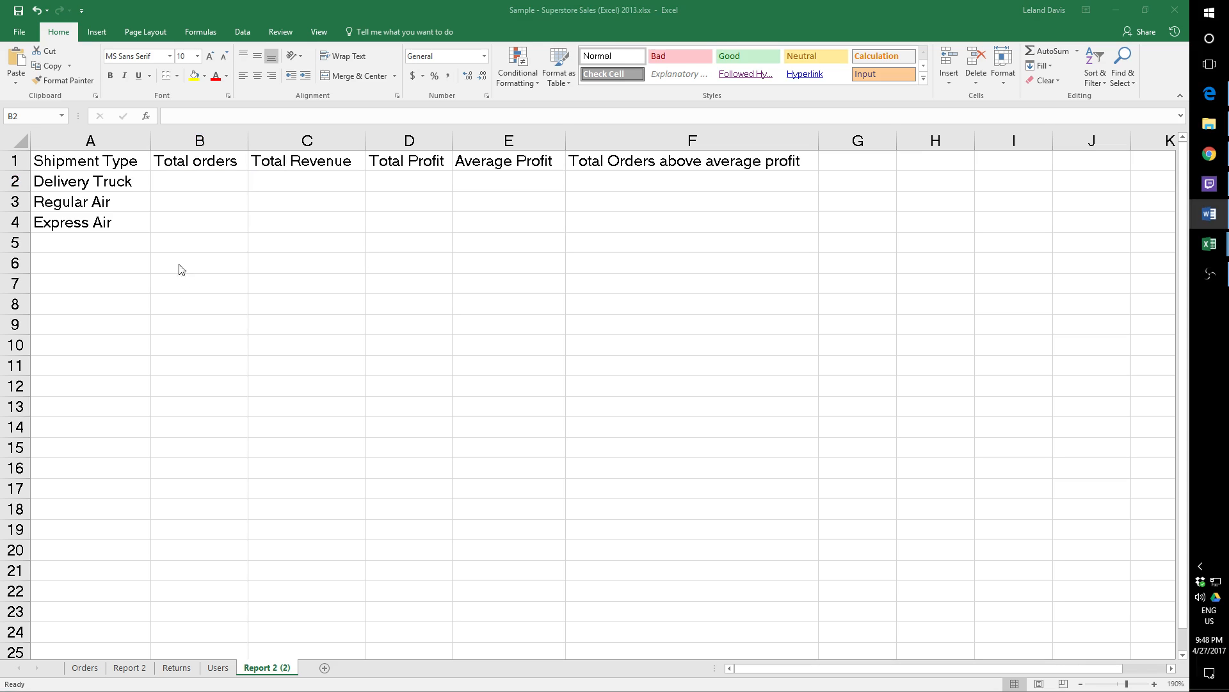
key(alt+Tab)
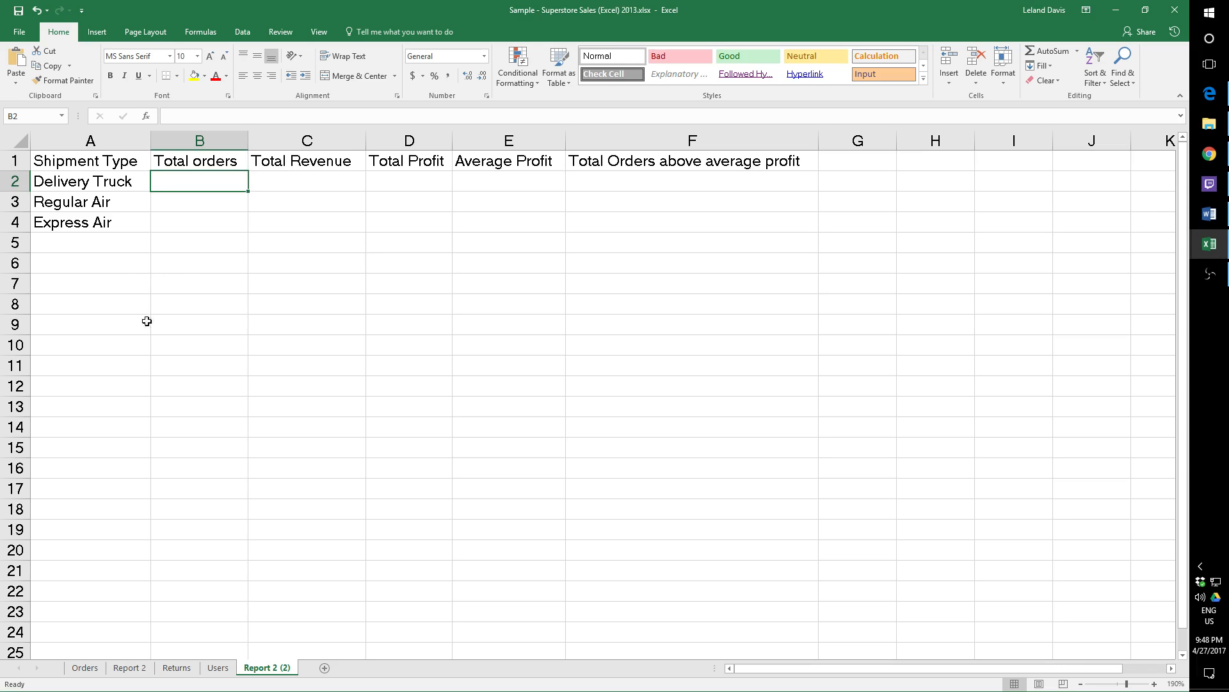
click(105, 266)
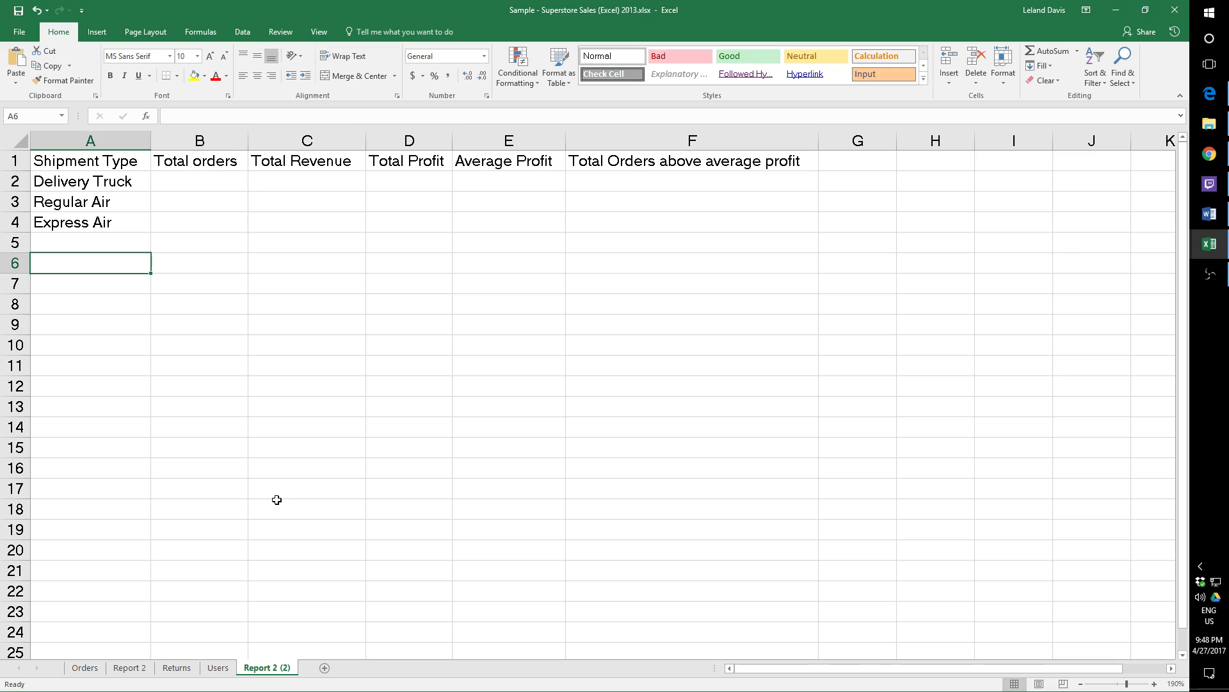
text(Average)
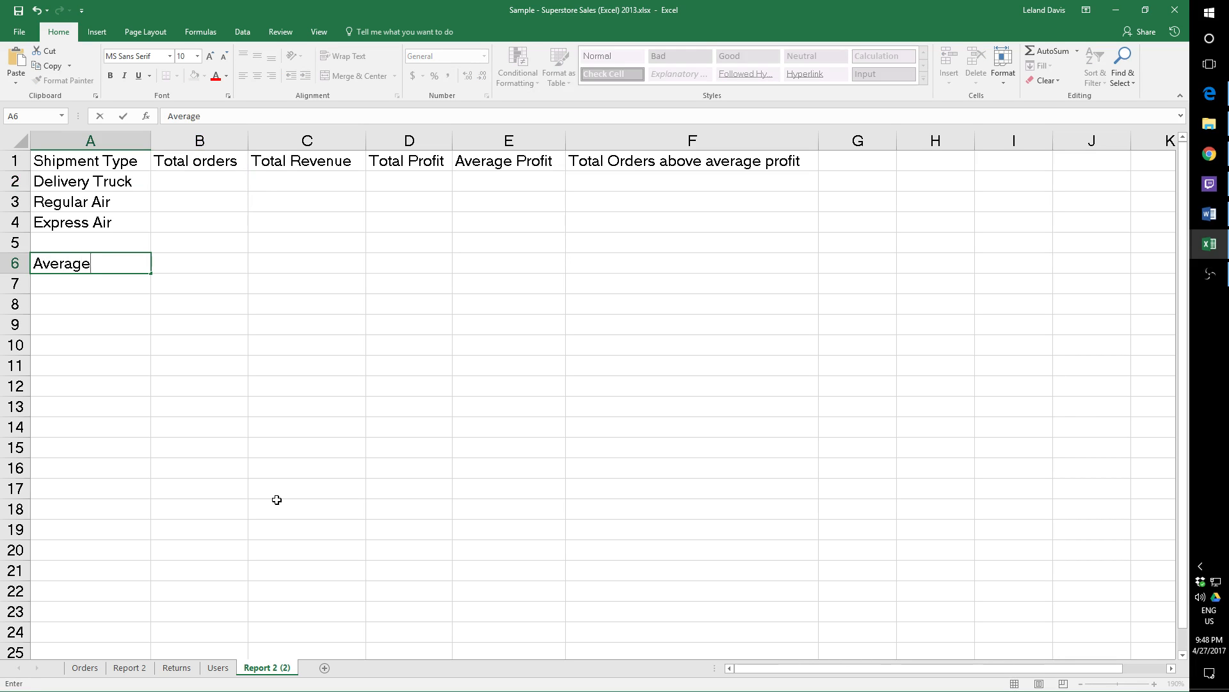
key(BackSpace)
key(BackSpace)
key(BackSpace)
key(BackSpace)
key(BackSpace)
key(BackSpace)
key(BackSpace)
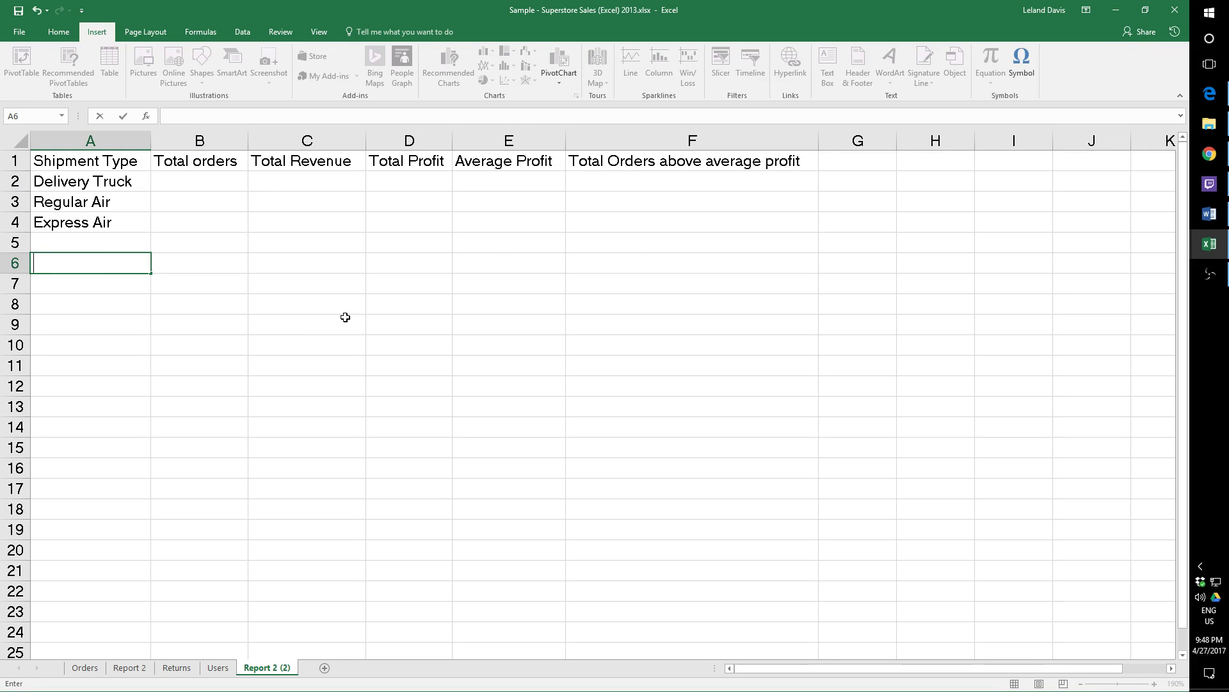
key(Escape)
Insert a large text box below the report table and write "Average: takes the average value of a series of cells" in it.
click(827, 64)
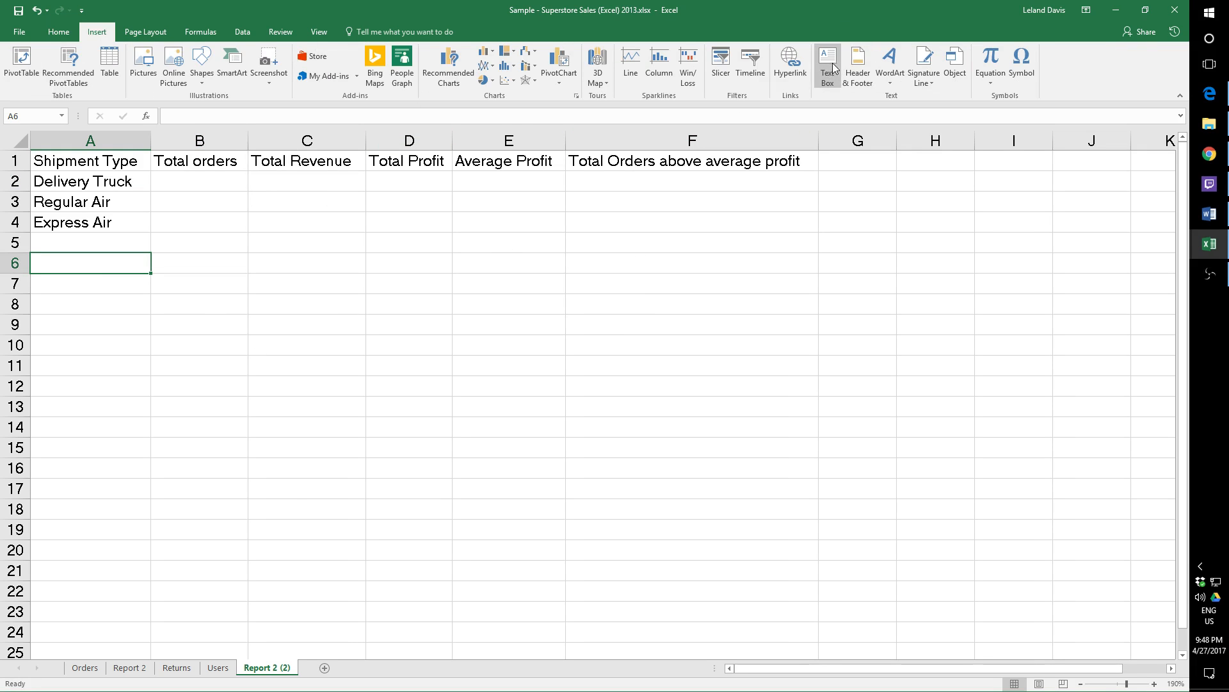
mouse_move(44, 254)
mouse_down()
mouse_move(326, 404)
mouse_move(570, 567)
mouse_up()
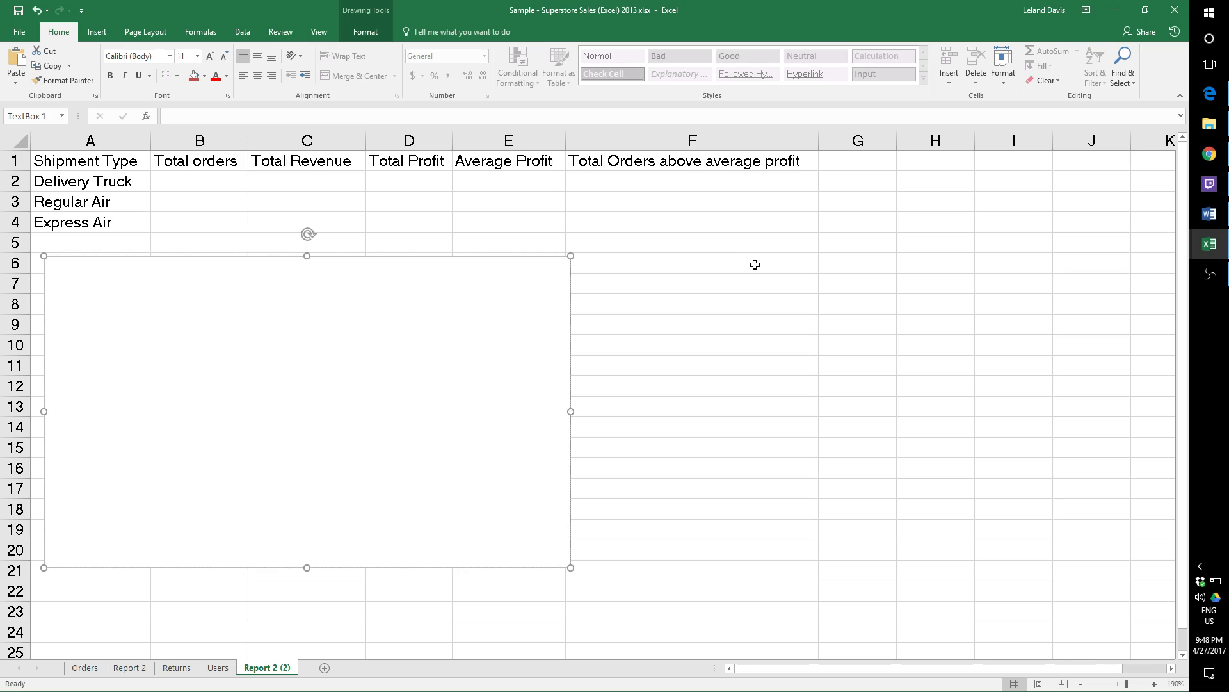
text(Average: takes the average of)
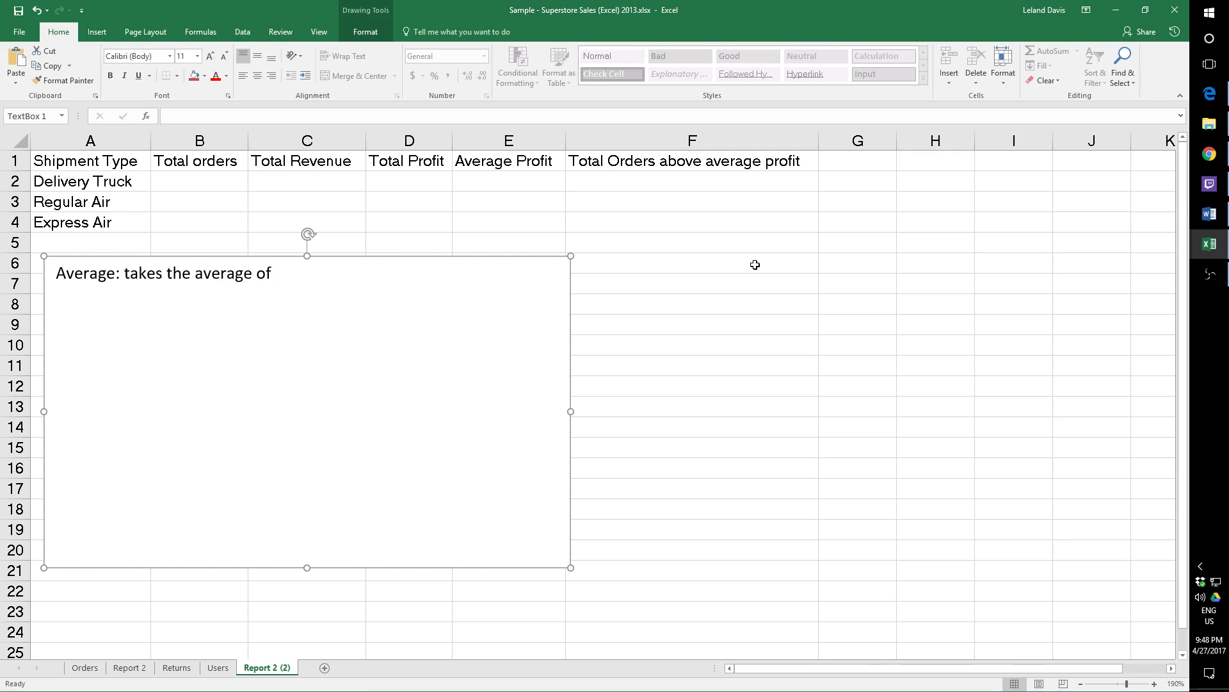
key(BackSpace)
key(BackSpace)
text(value of a series of cells)
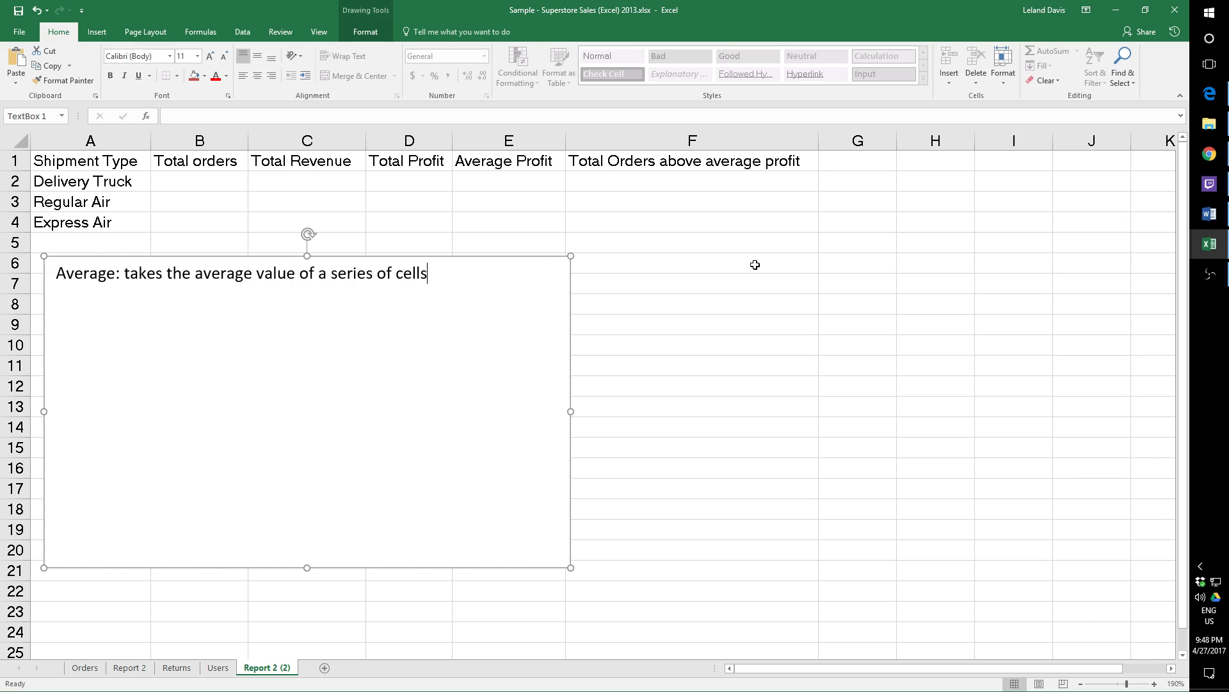
Start a second line in the text box reading "- AVERAGEIF", with the function name in capitals.
key(Return)
text(- AverageIF)
key(BackSpace)
key(BackSpace)
key(BackSpace)
key(BackSpace)
key(BackSpace)
key(BackSpace)
key(BackSpace)
key(BackSpace)
text(VERAGEIF)
Complete the AVERAGEIF line with ": takes the average value of a series of cells, so long as they meet a certain criteria".
text(: takes the average)
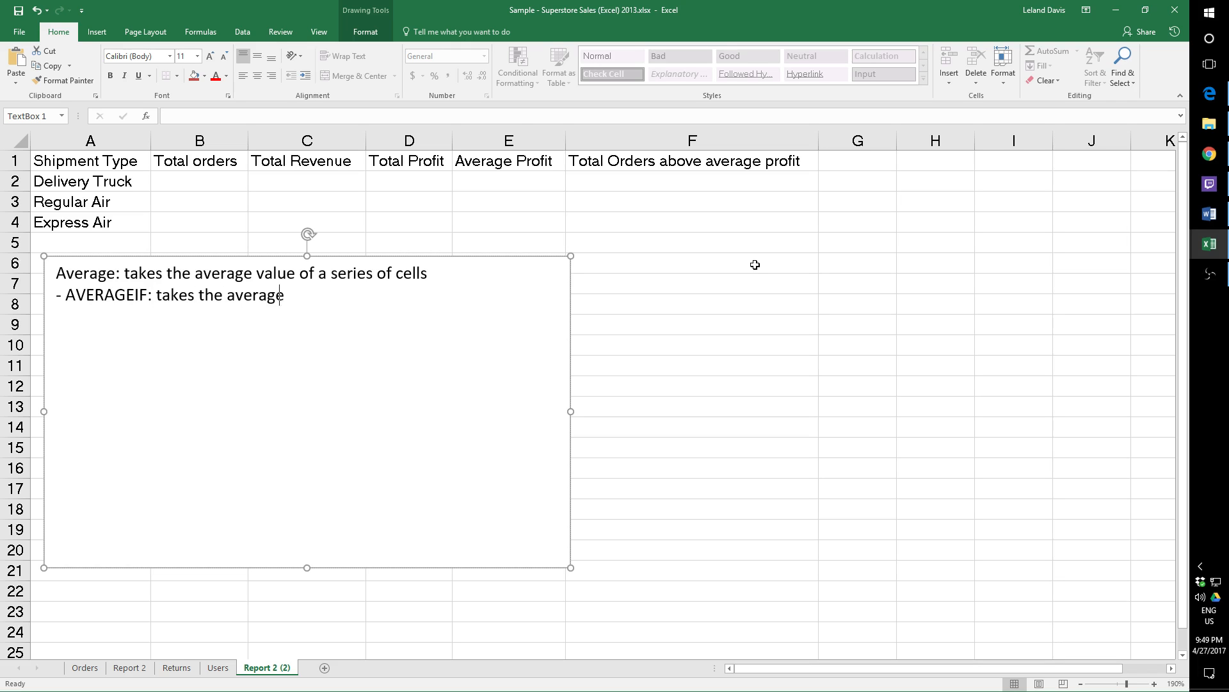
text( value of a series )
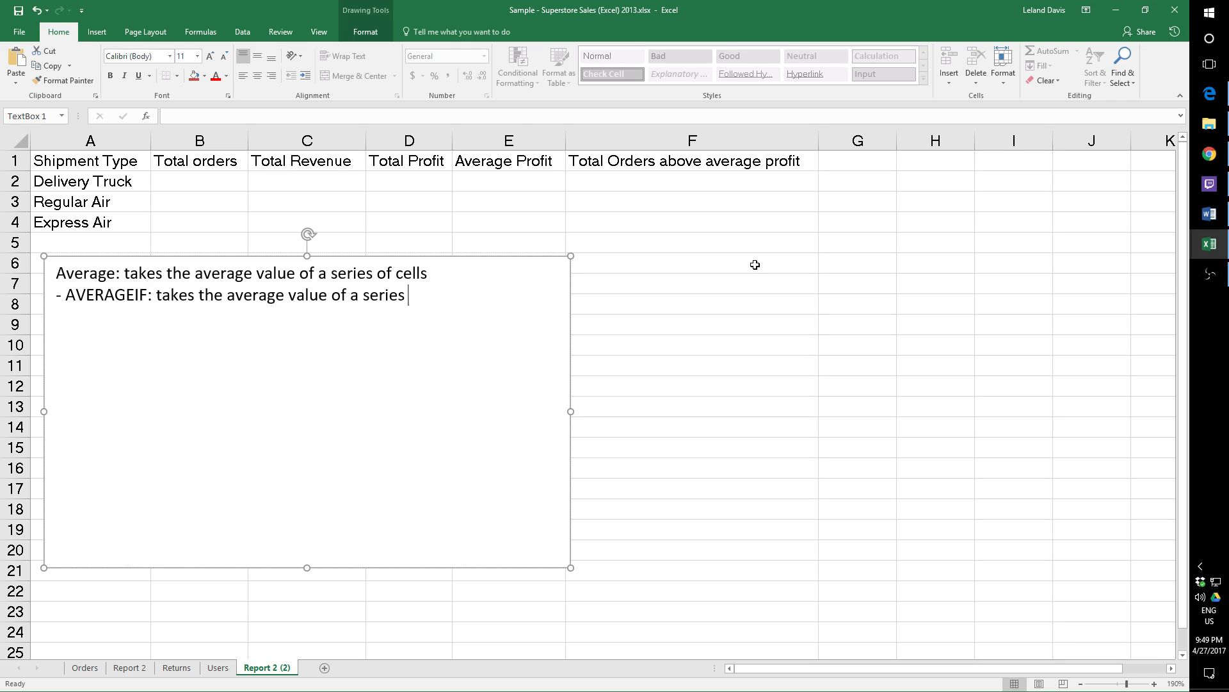
text(of cells, so long as )
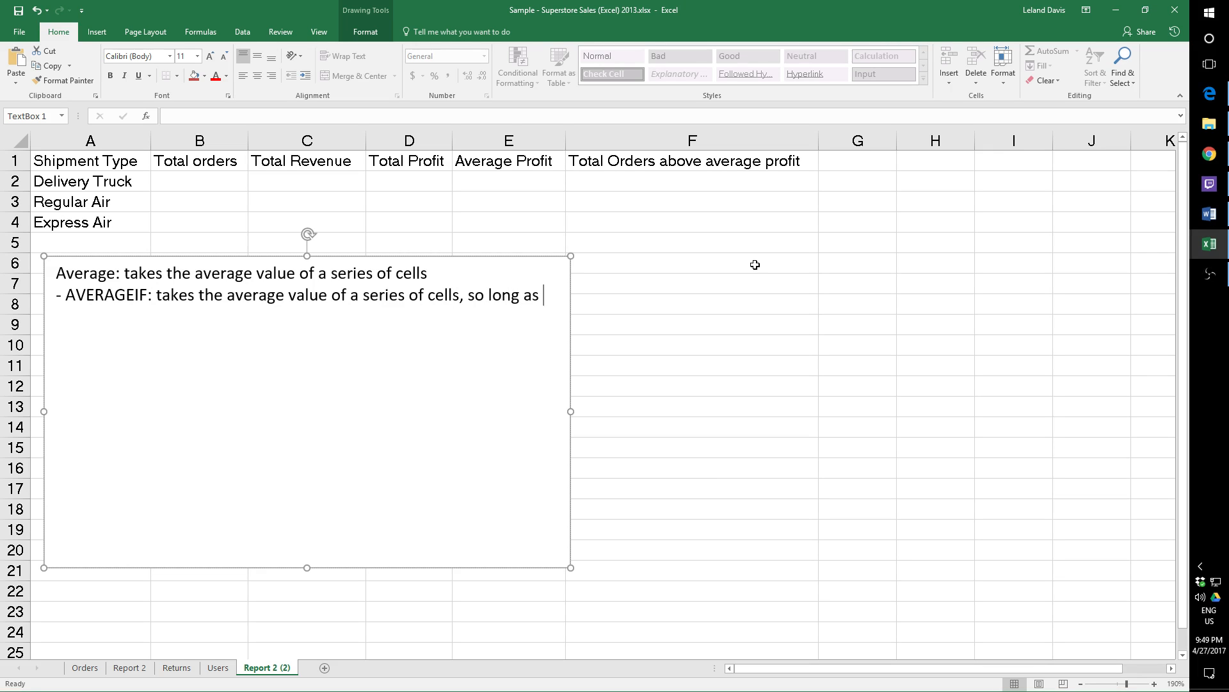
text(they meet a certain critera)
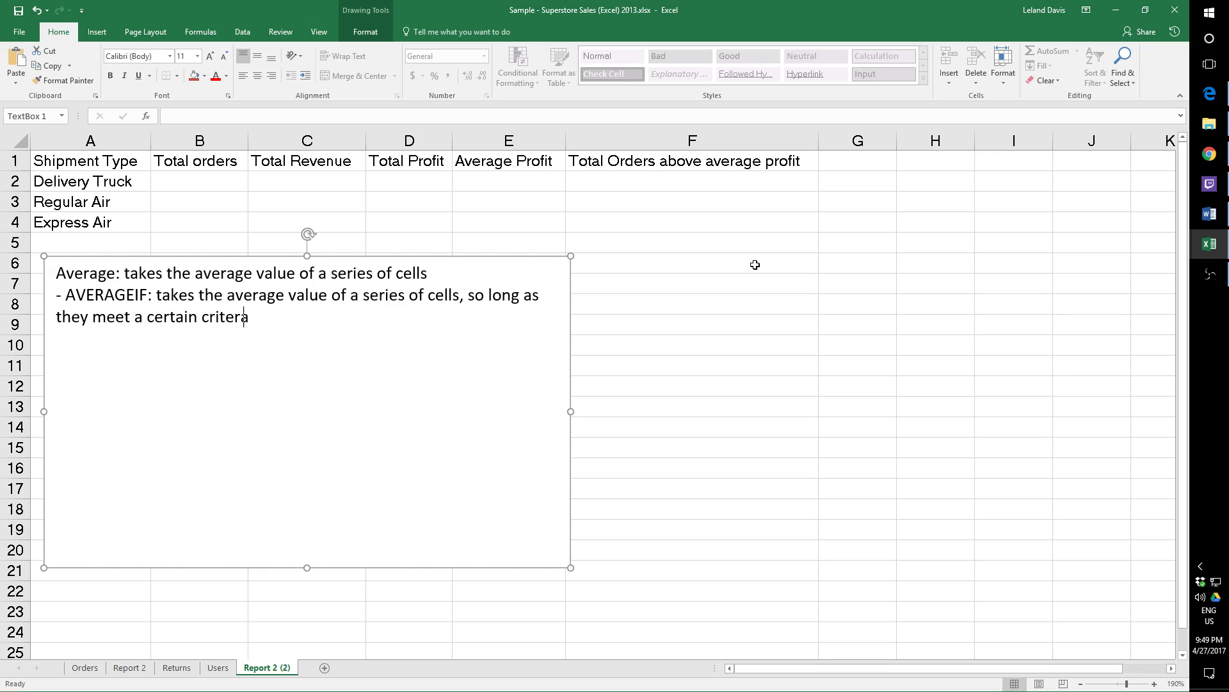
key(Right)
key(BackSpace)
text(ia )
Add a line to the text box reading "- AVERAGEIFS: same as averageif, but using more than one criterion".
text(- AVERAG)
text(EIFS)
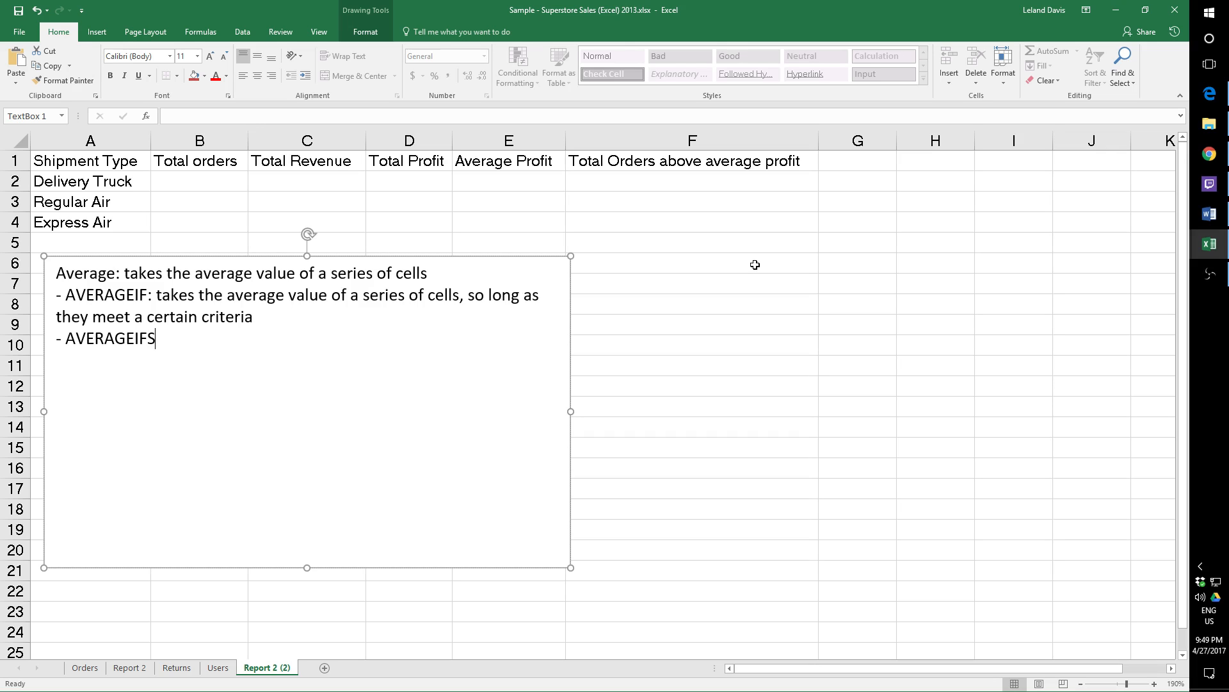
text(: same as averageif)
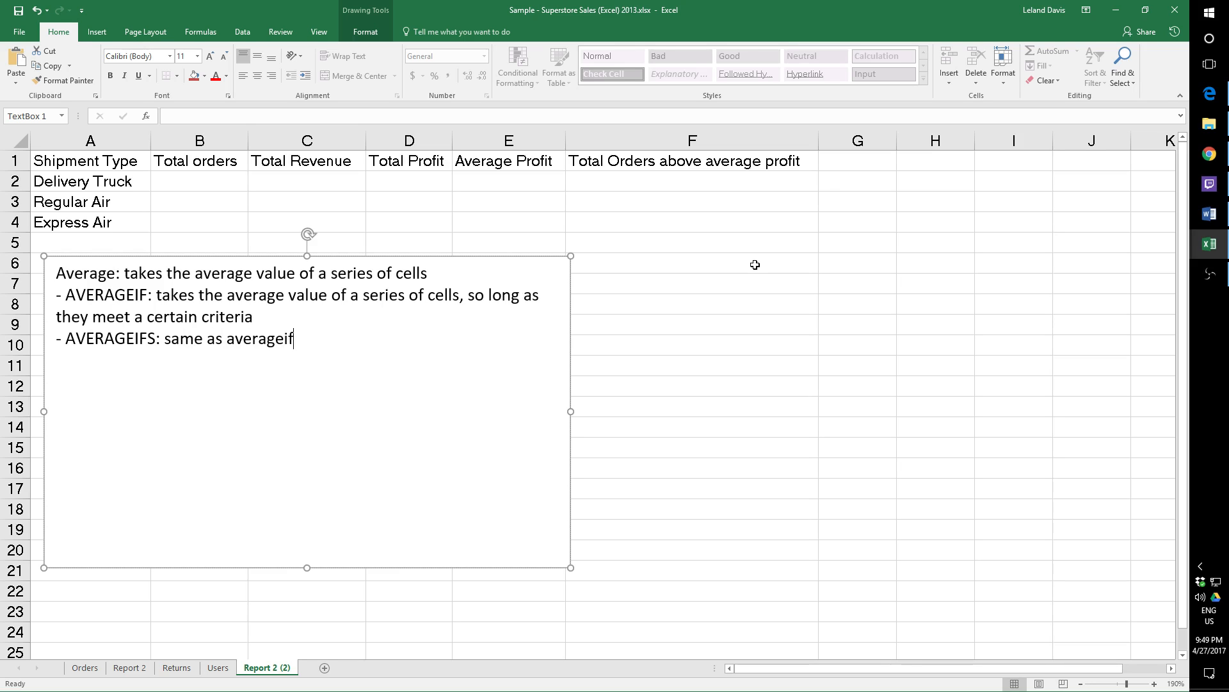
text(, but using more )
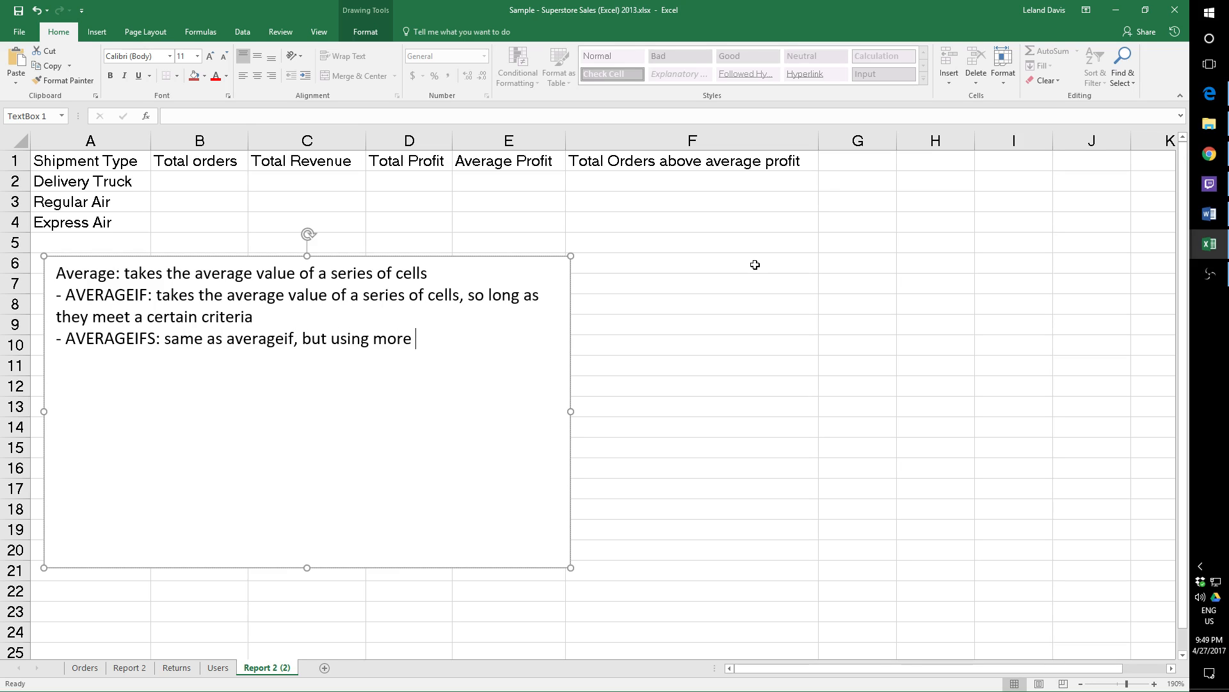
text(than one criteria)
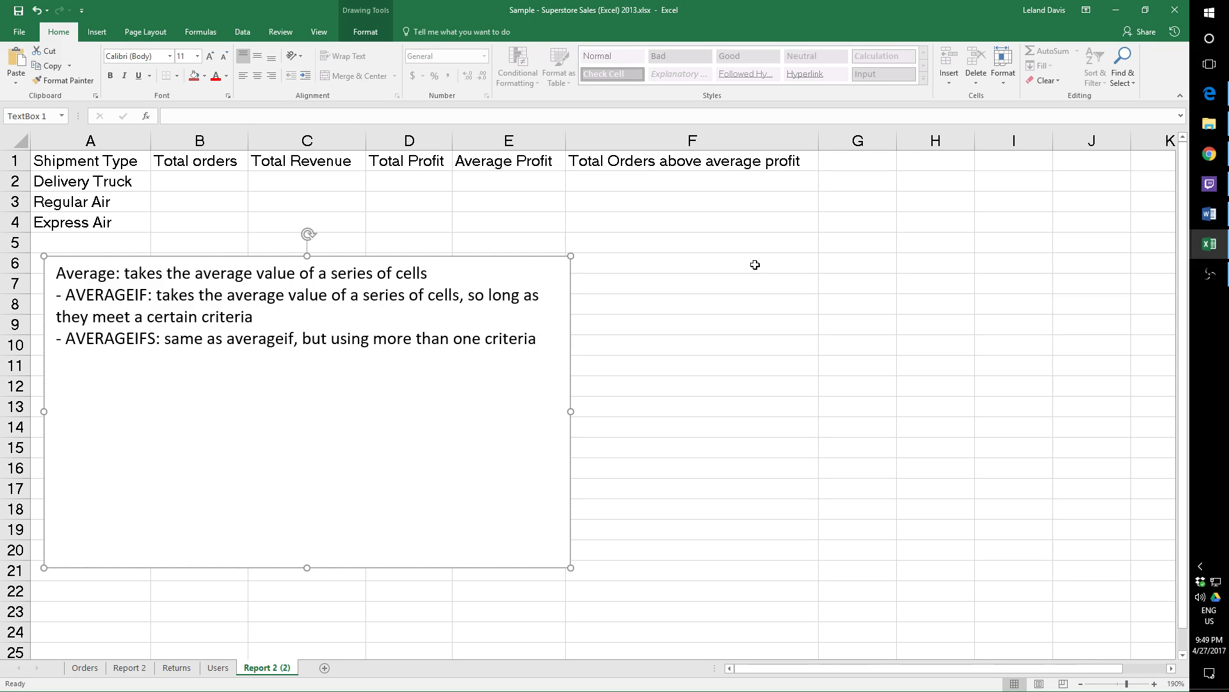
key(BackSpace)
text(n)
key(BackSpace)
key(BackSpace)
text(ion)
Add "- COUNTIF" and "- COUNTIFS" lines to the text box, describing COUNTIF as "counting cells which meet criteria".
text(- )
text(COUNT)
text(IF)
text(- COUNT)
text(IFS)
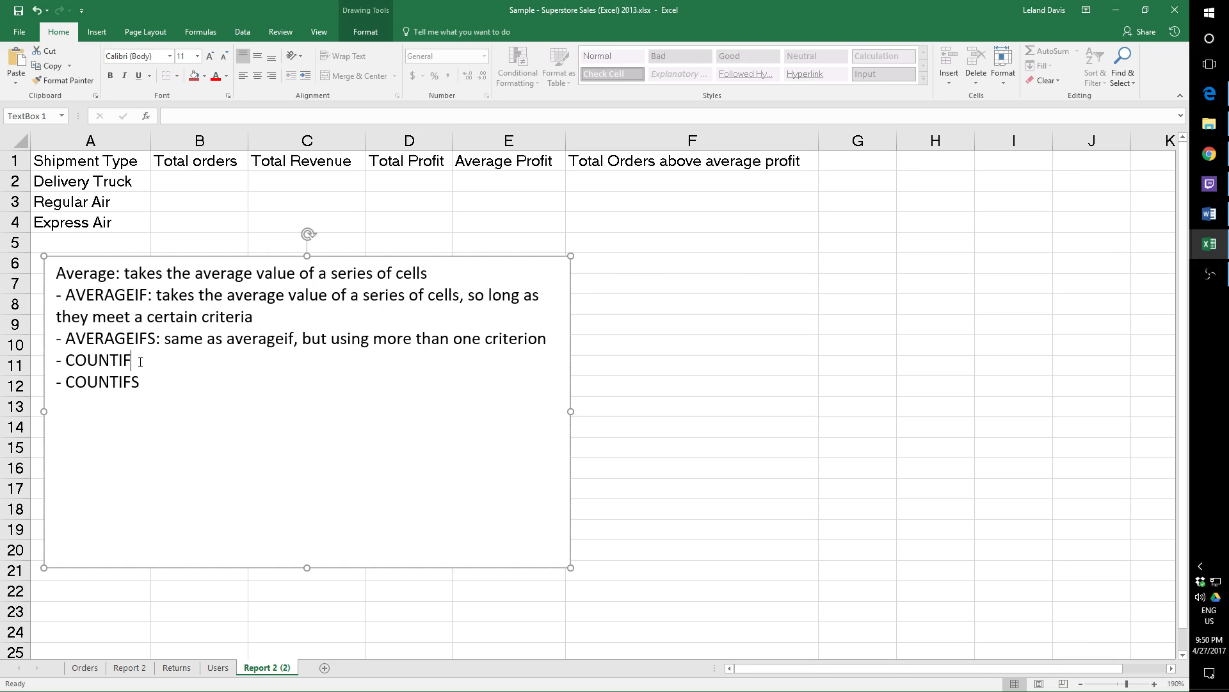
text(: counting cells which meet )
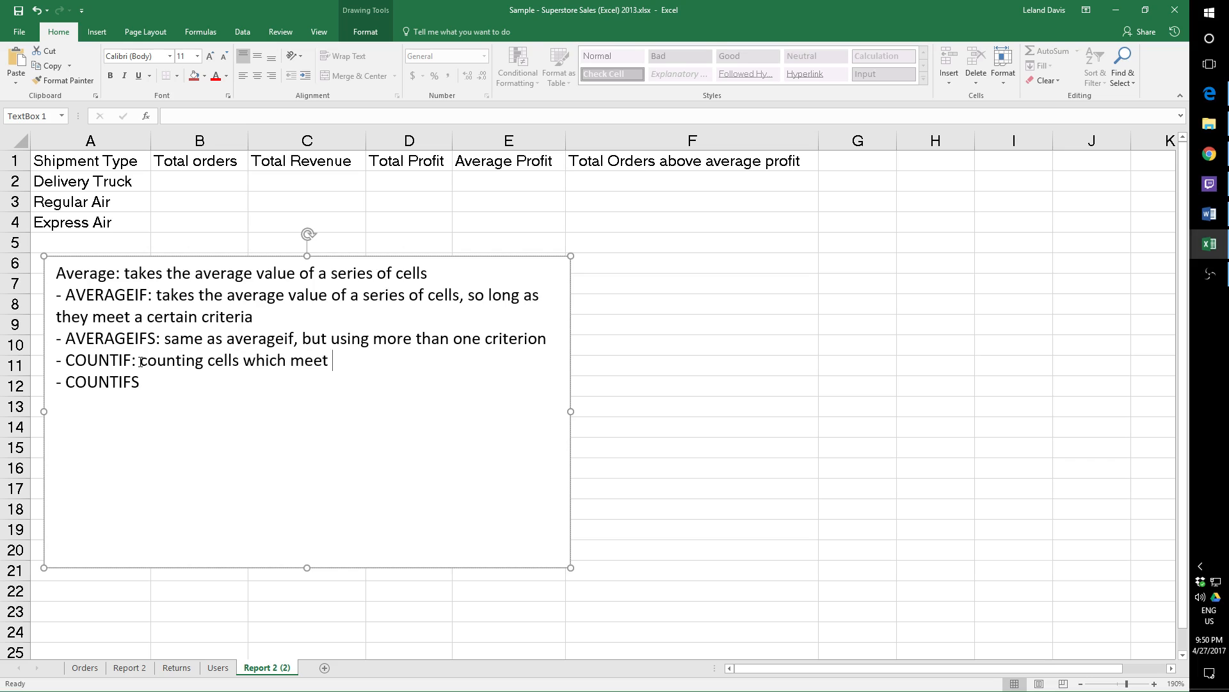
text(criteria)
Add two lines below COUNTIFS in the text box, reading "- SUMIF" and "- SUMIFS".
click(164, 378)
key(Return)
text(- SUMIF)
key(Return)
text(- SUMIFS)
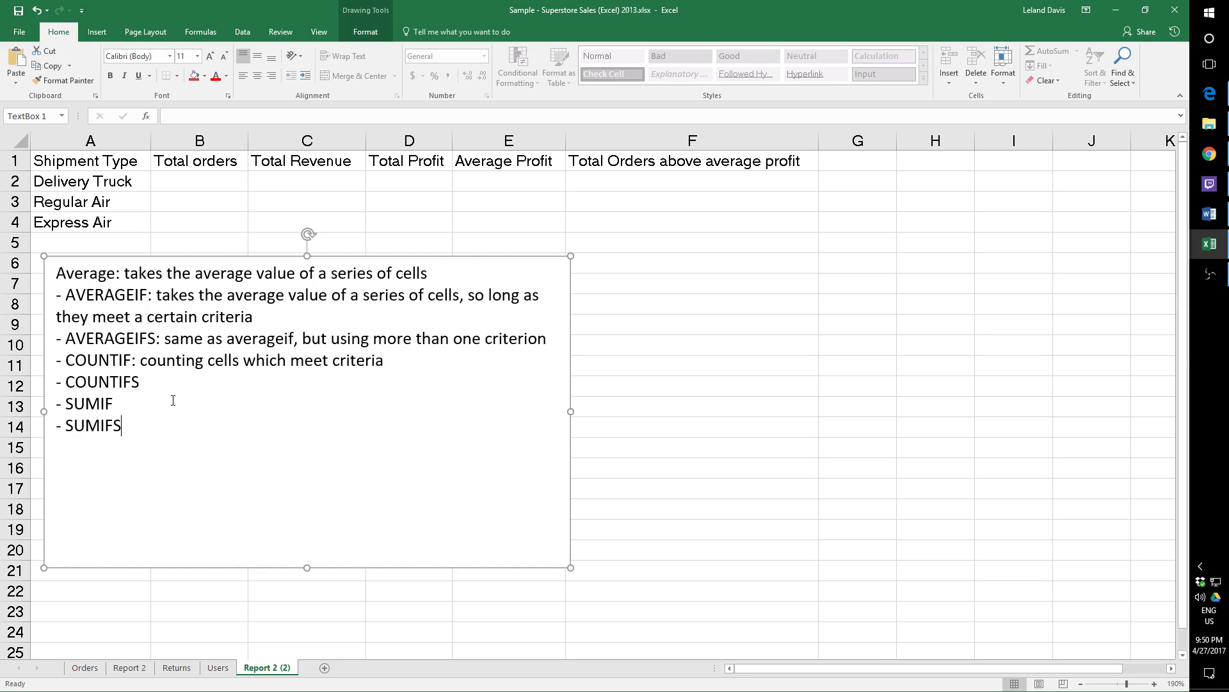
Add a closing line "IF!!!!!" below the function list in the text box, with only "IF" in bold.
key(alt+Tab)
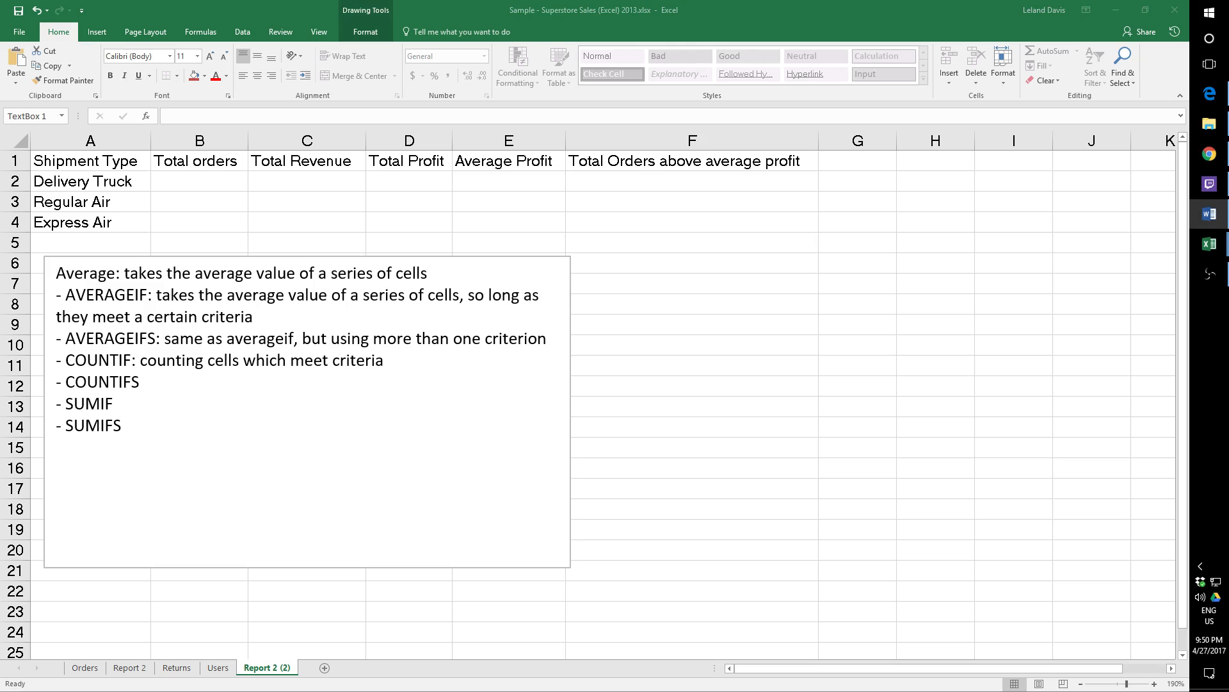
click(147, 432)
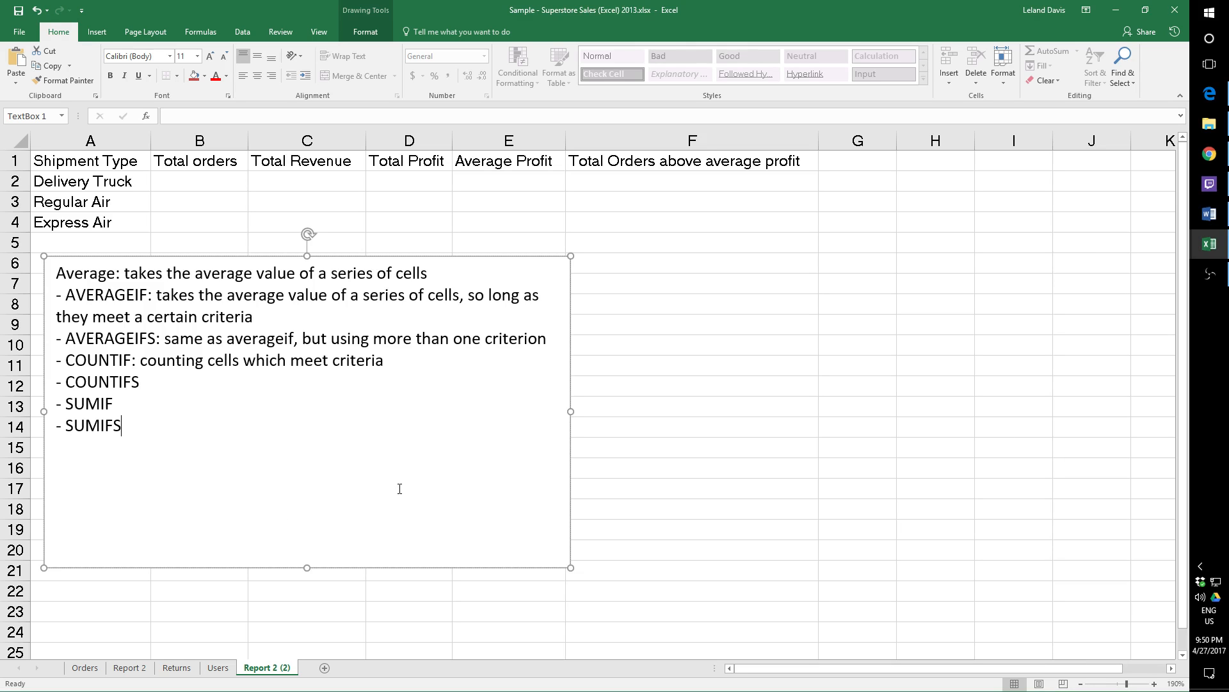
key(ctrl+b)
text(IF)
key(ctrl+b)
text(!!!!!)
Shorten the text box to fit its text and move it to about rows 8 to 19, starting at column D.
drag(306, 568, 303, 498)
drag(211, 254, 531, 291)
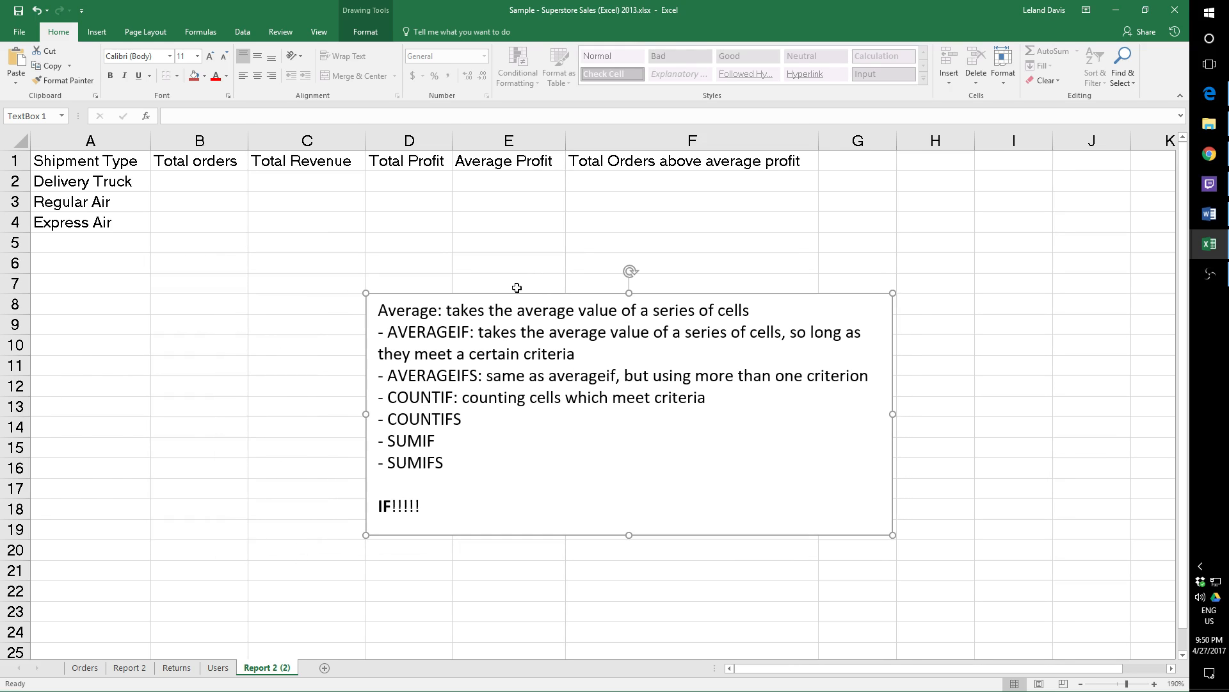
On the Orders sheet, start an IF formula in V2 that tests whether P2 equals "Office Supplies".
click(130, 668)
click(88, 669)
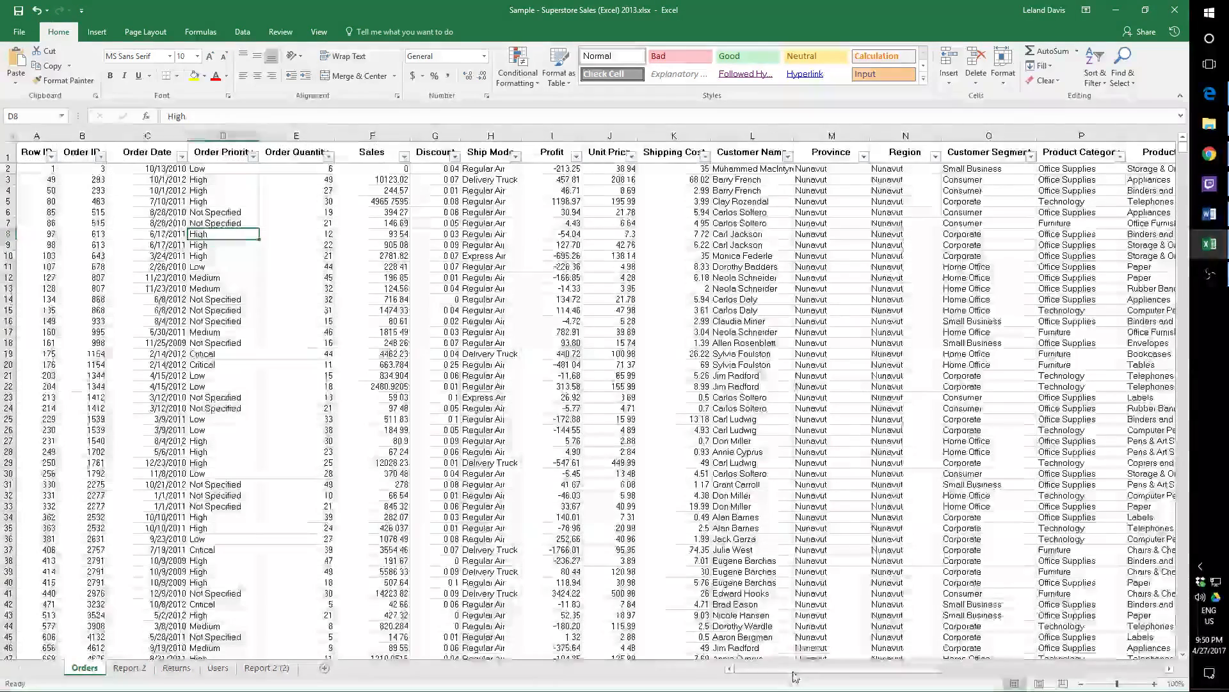
drag(794, 676, 1103, 673)
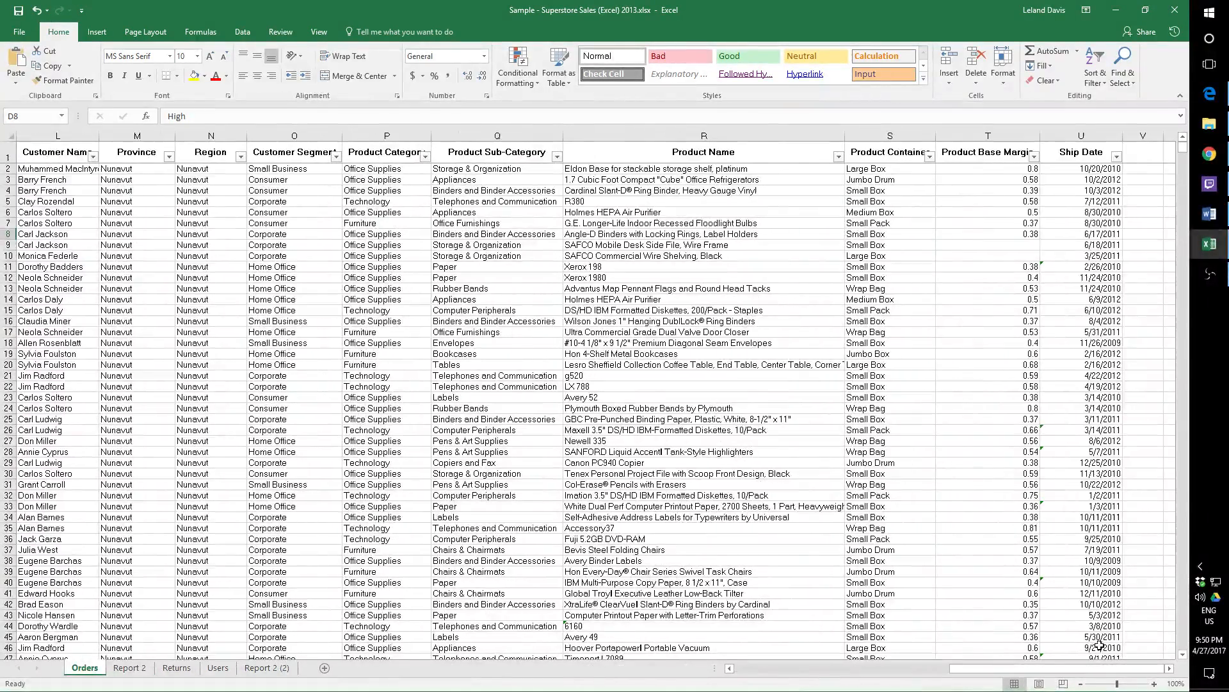
click(1153, 169)
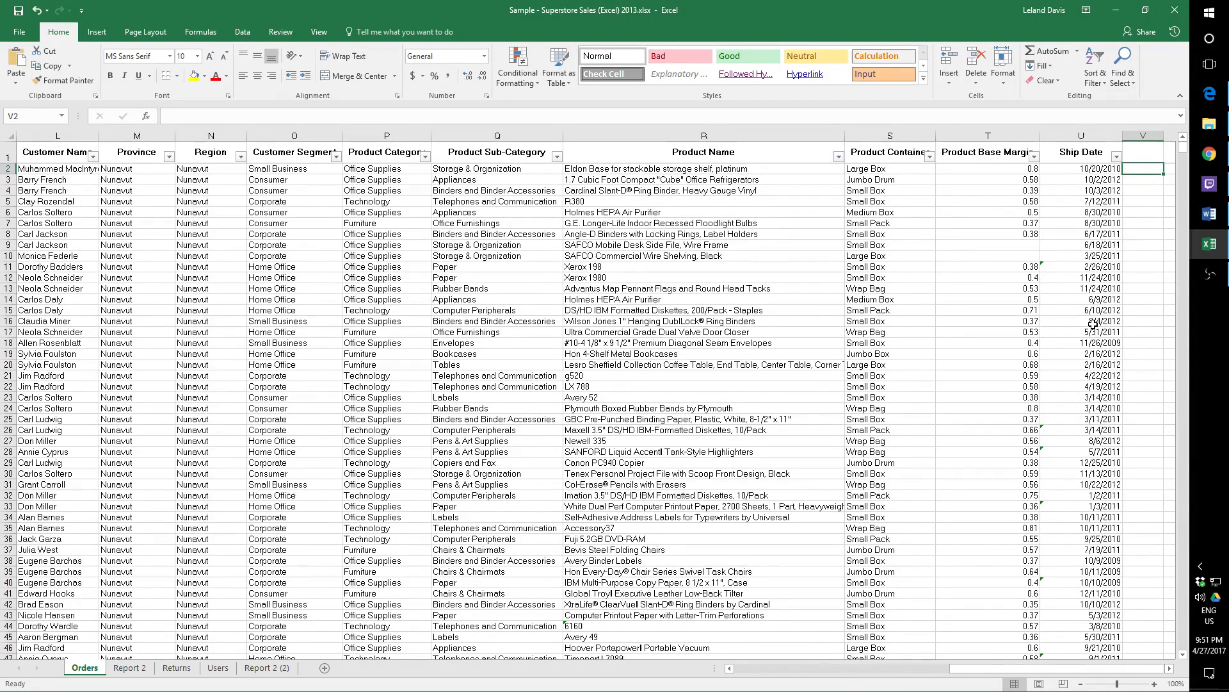
text(=IF)
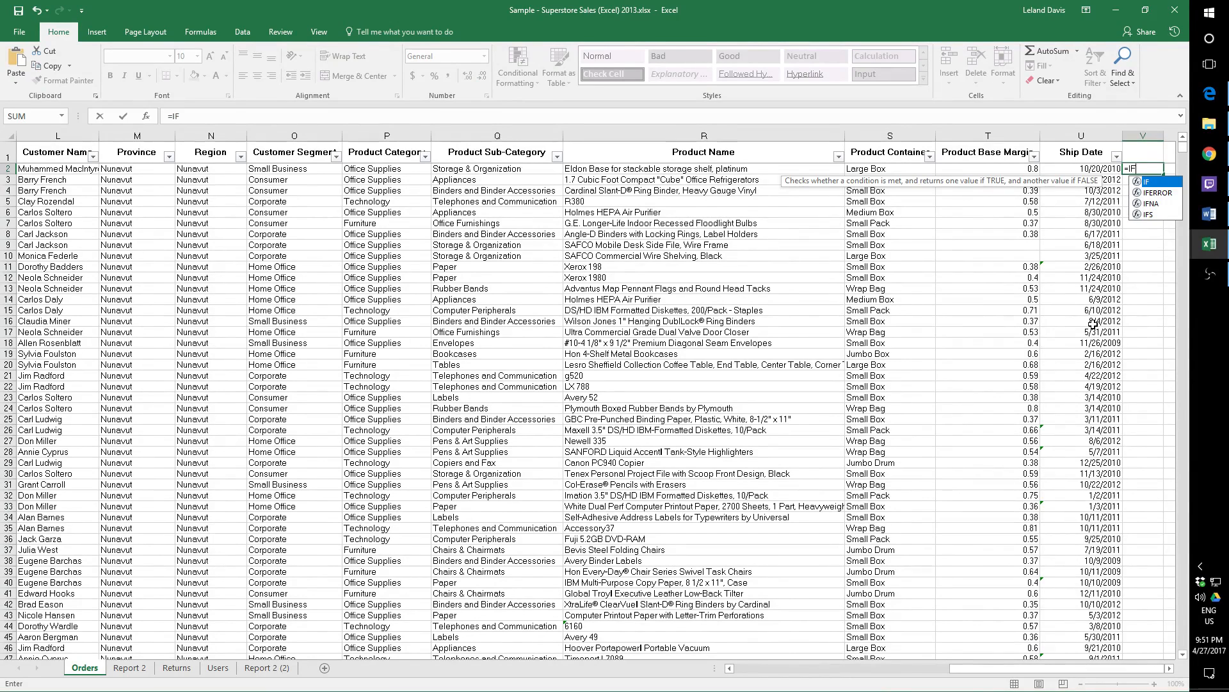
text(()
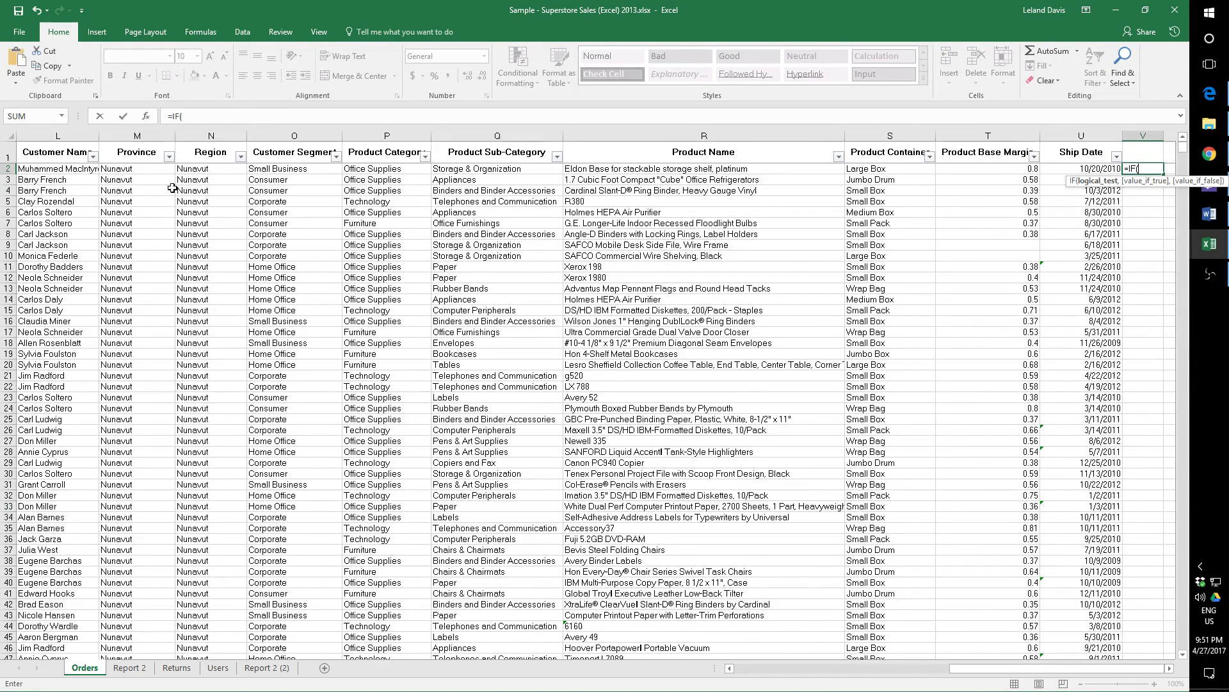
click(356, 172)
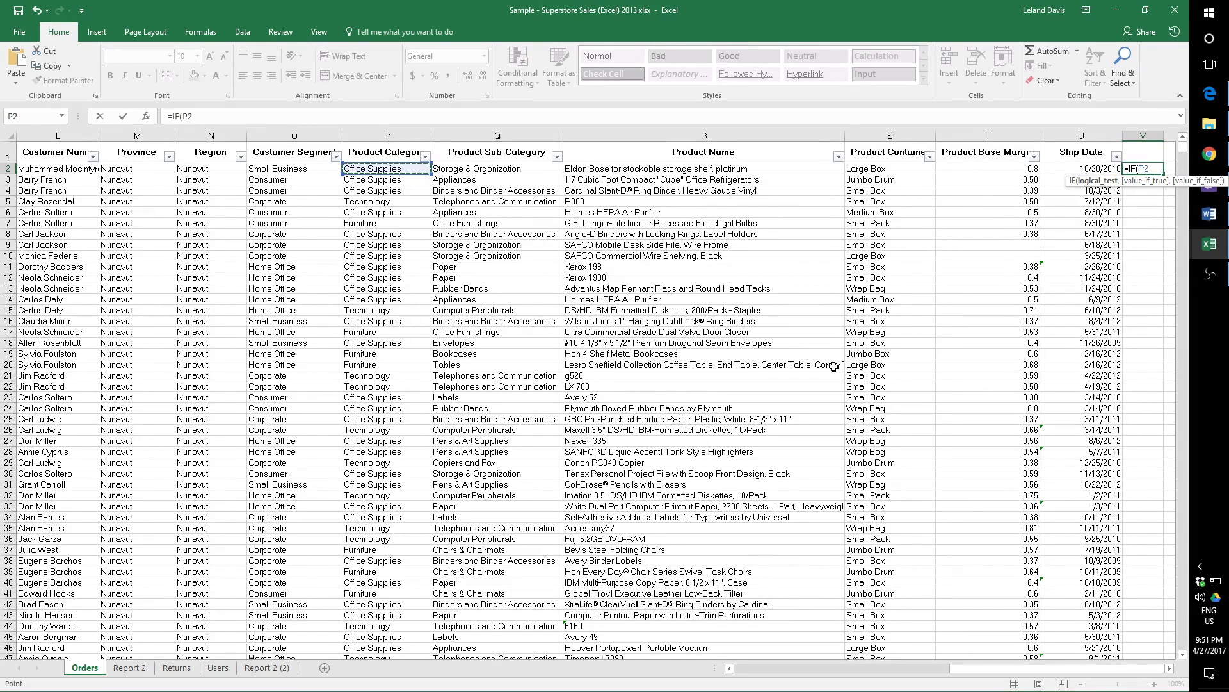
text(="Office)
text(Sup)
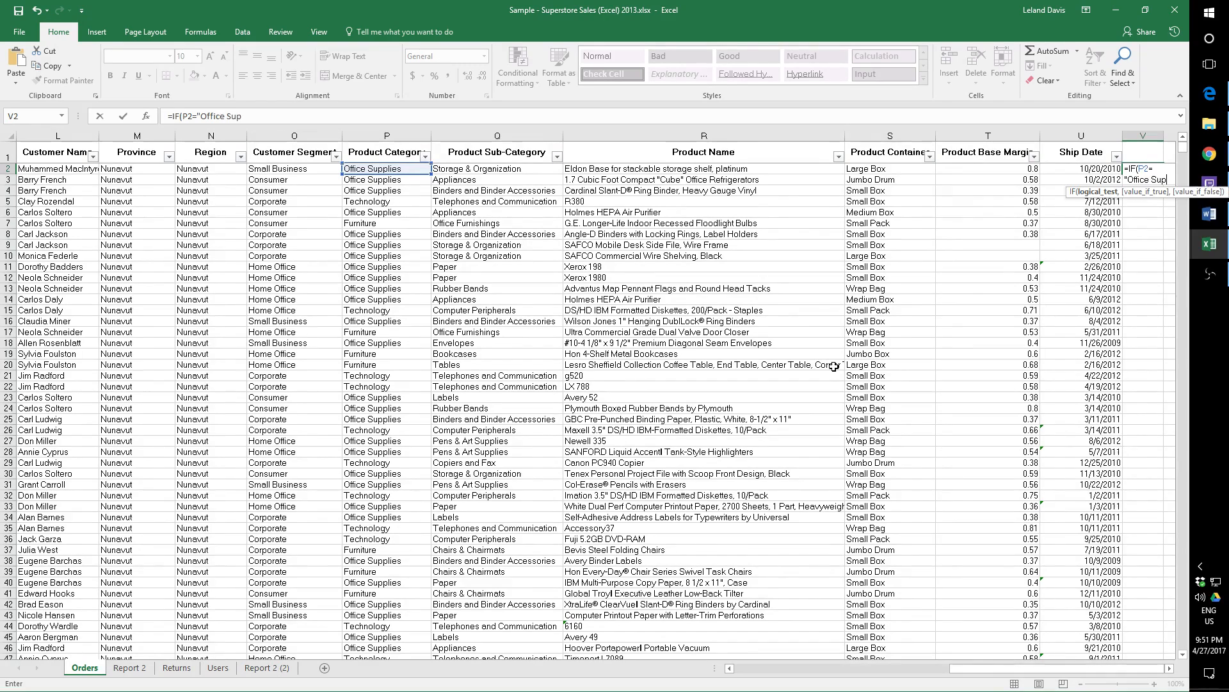
text(plies")
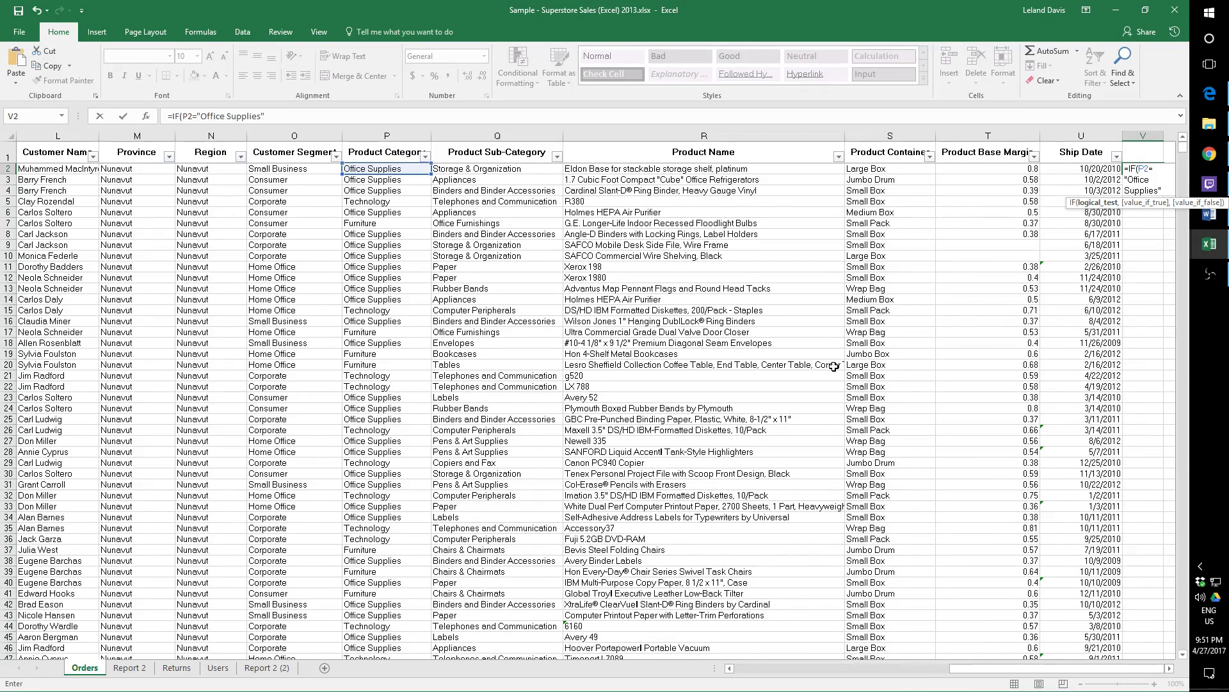
Complete the V2 IF formula with TRUE as the value if true and FALSE as the value if false.
text(,)
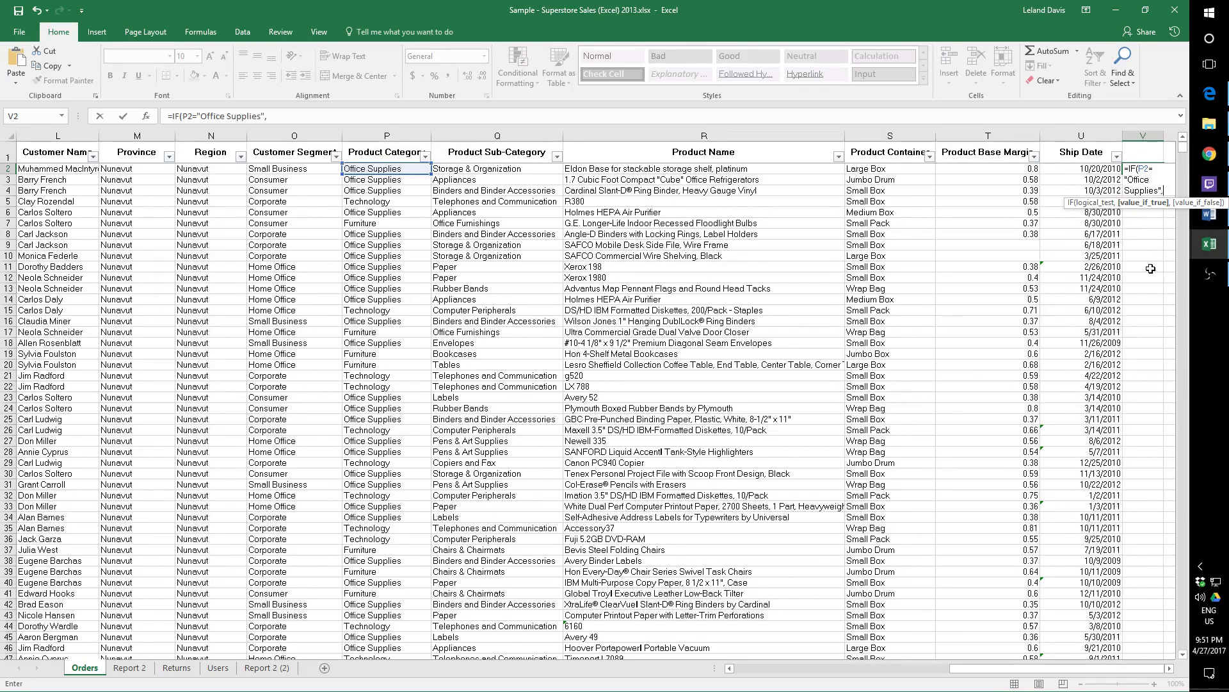
key(BackSpace)
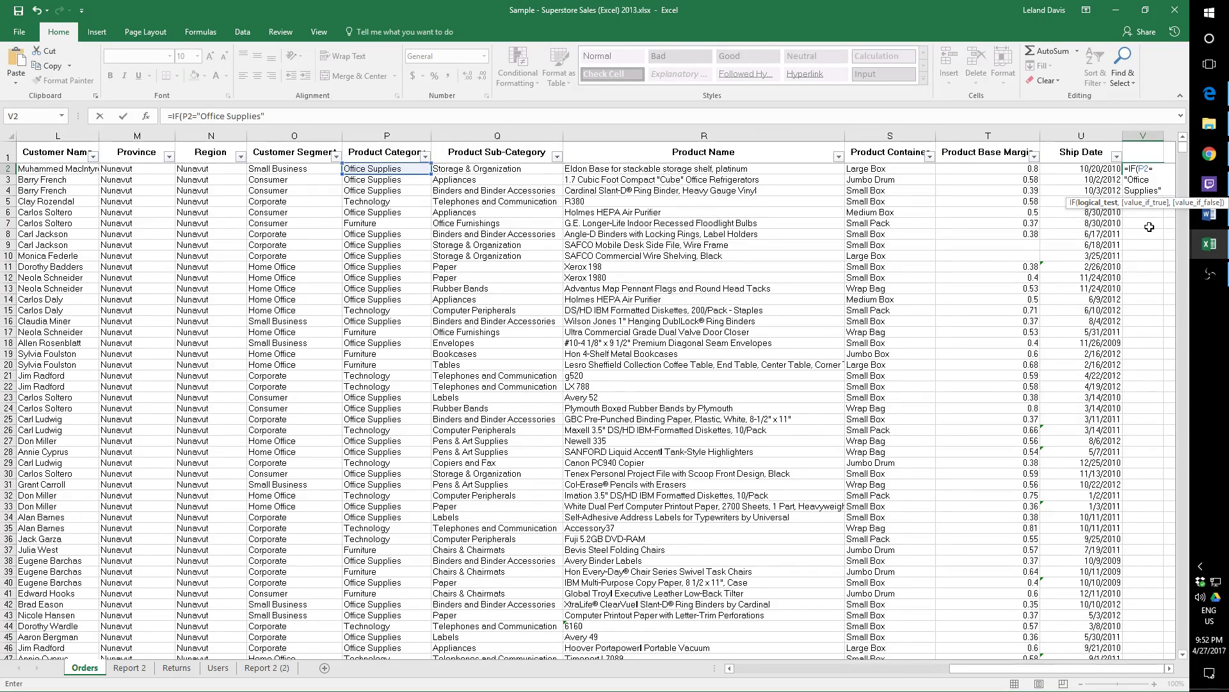
text(,)
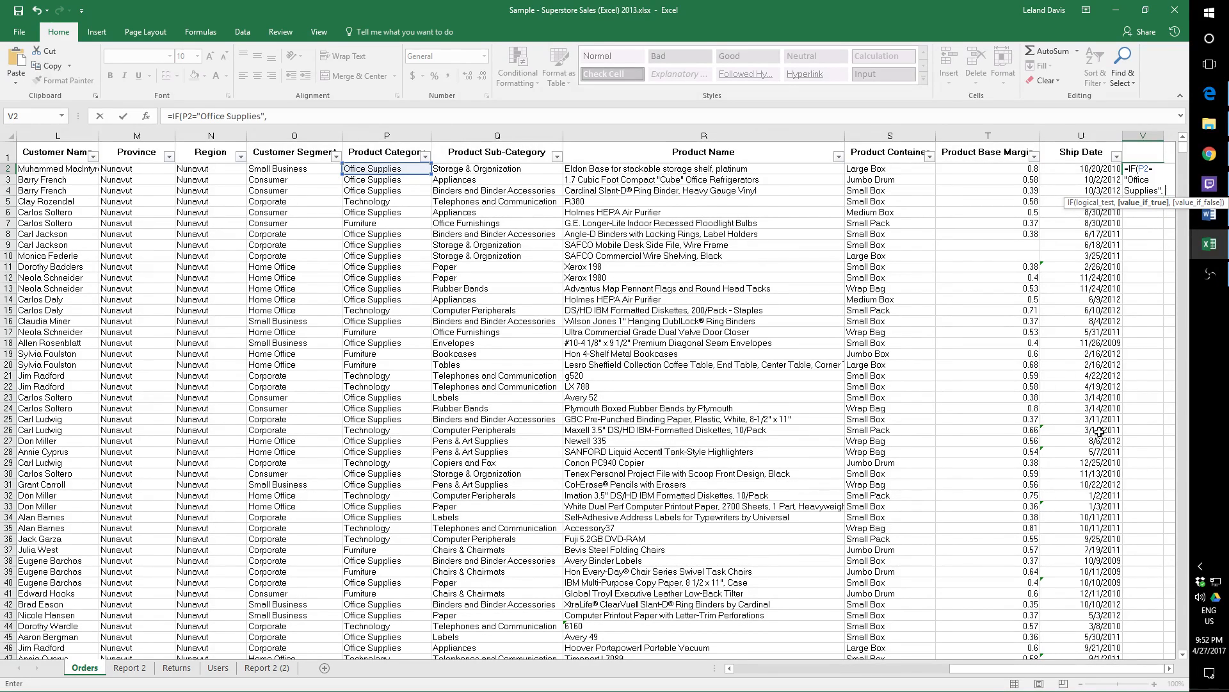
text(TRUE)
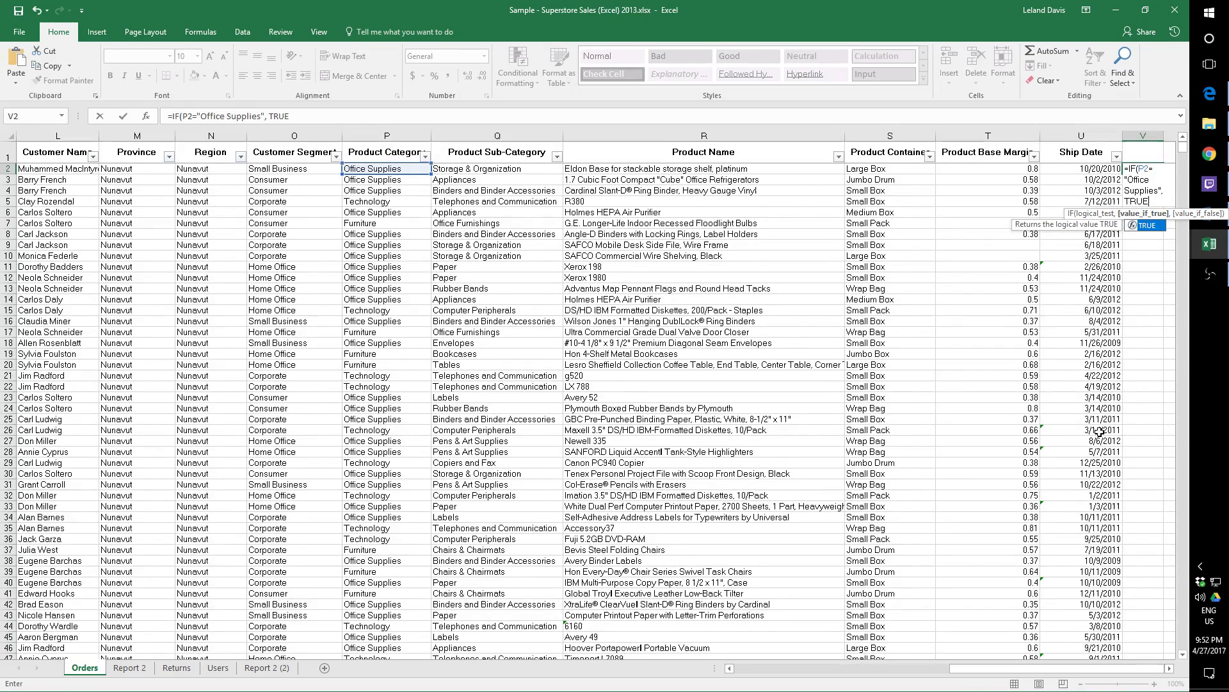
text(,)
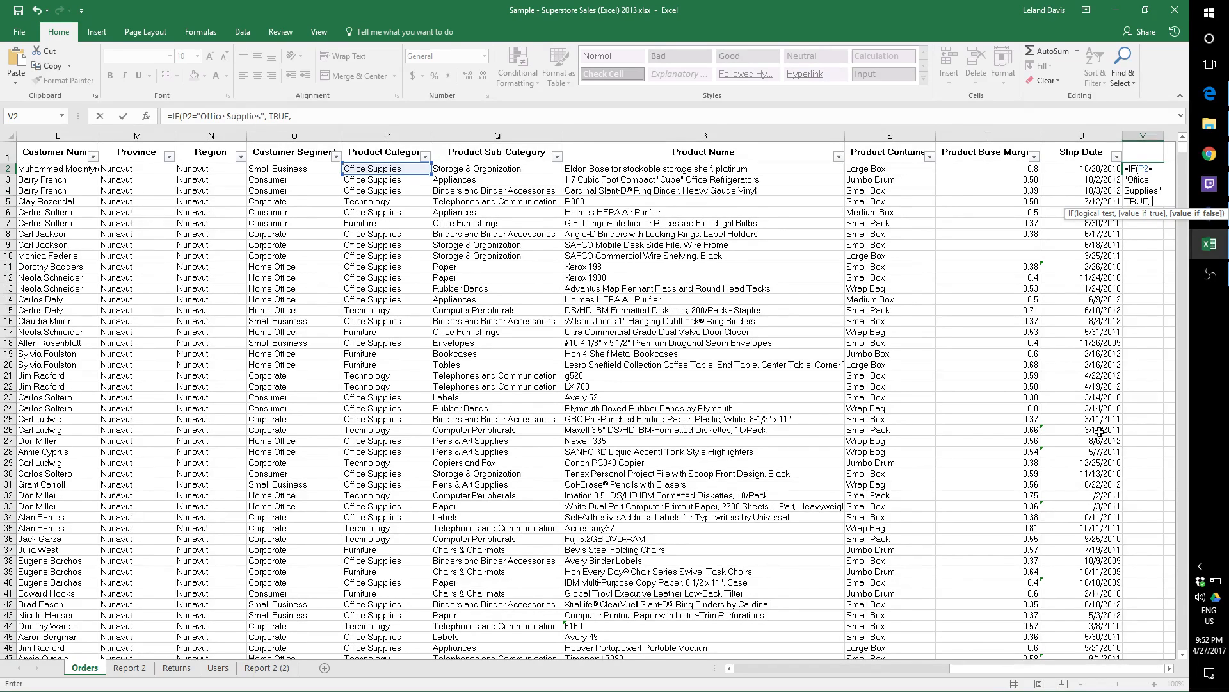
text( FALSE)
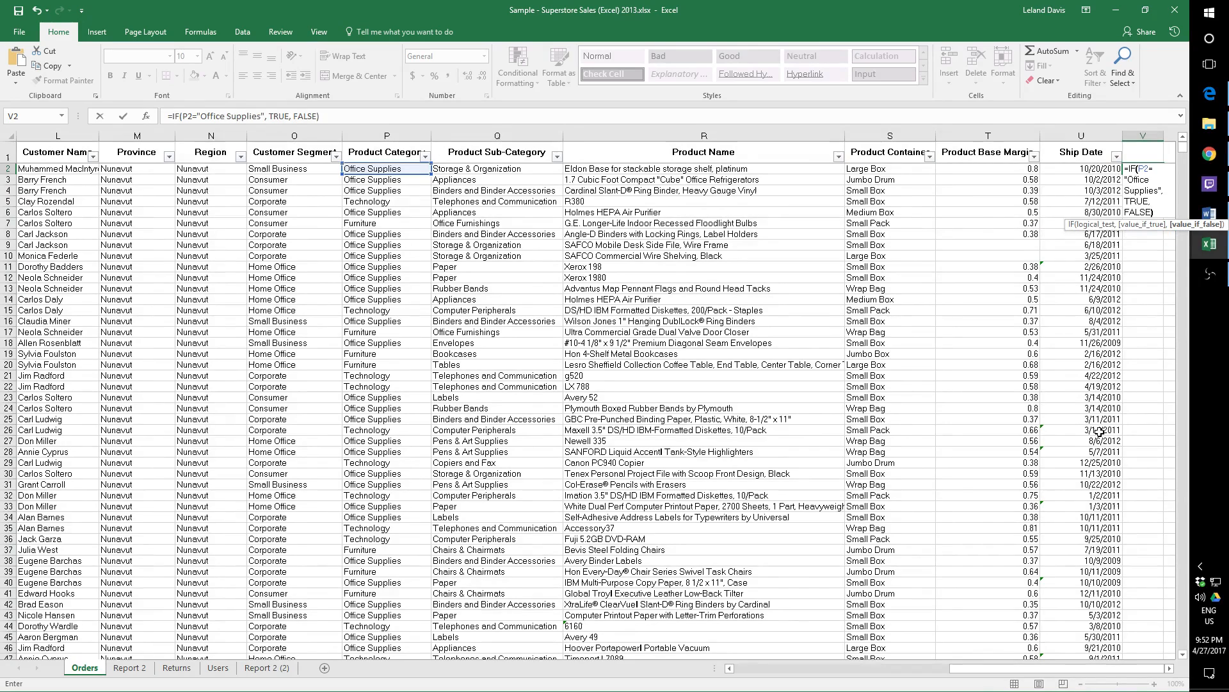
key(Return)
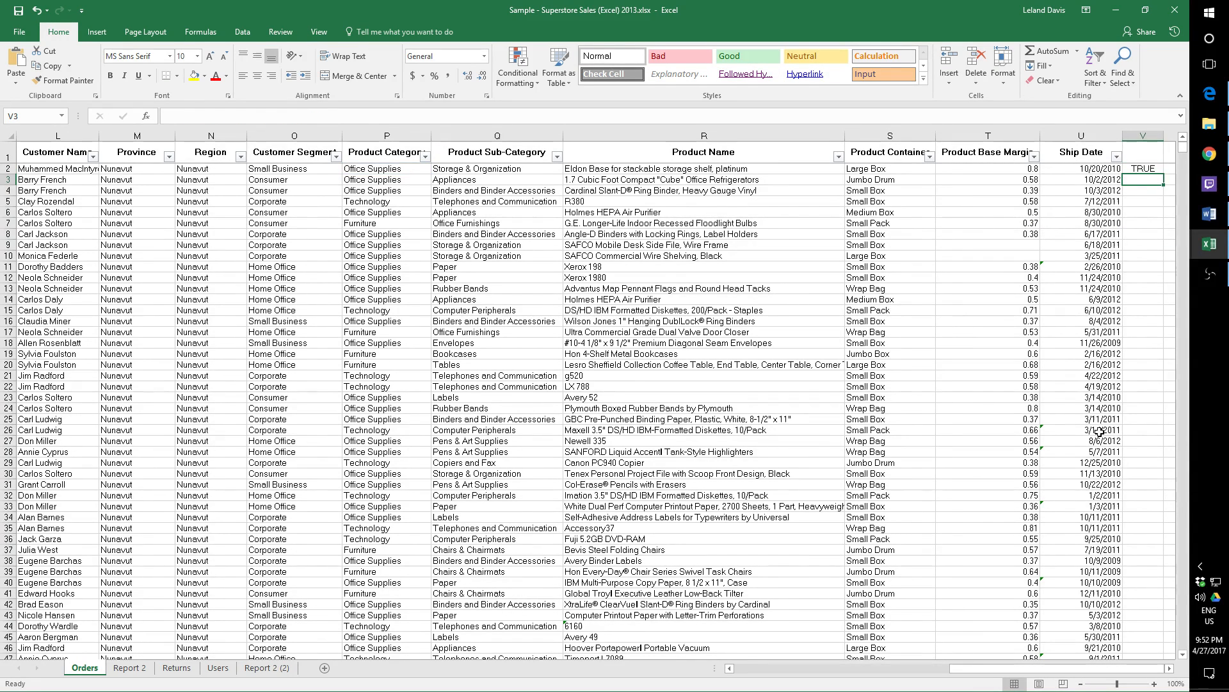
Fill the V2 formula down to V26 and inspect the copied formulas in V7 and V26.
click(1149, 168)
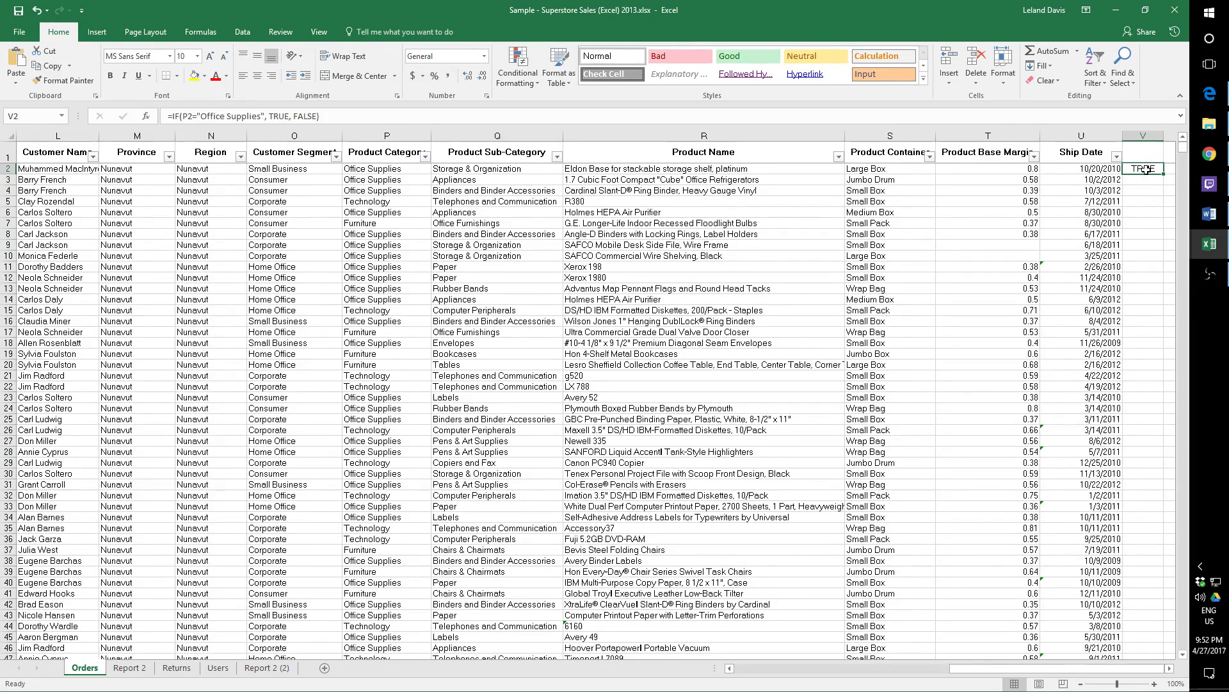
drag(1166, 174, 1169, 417)
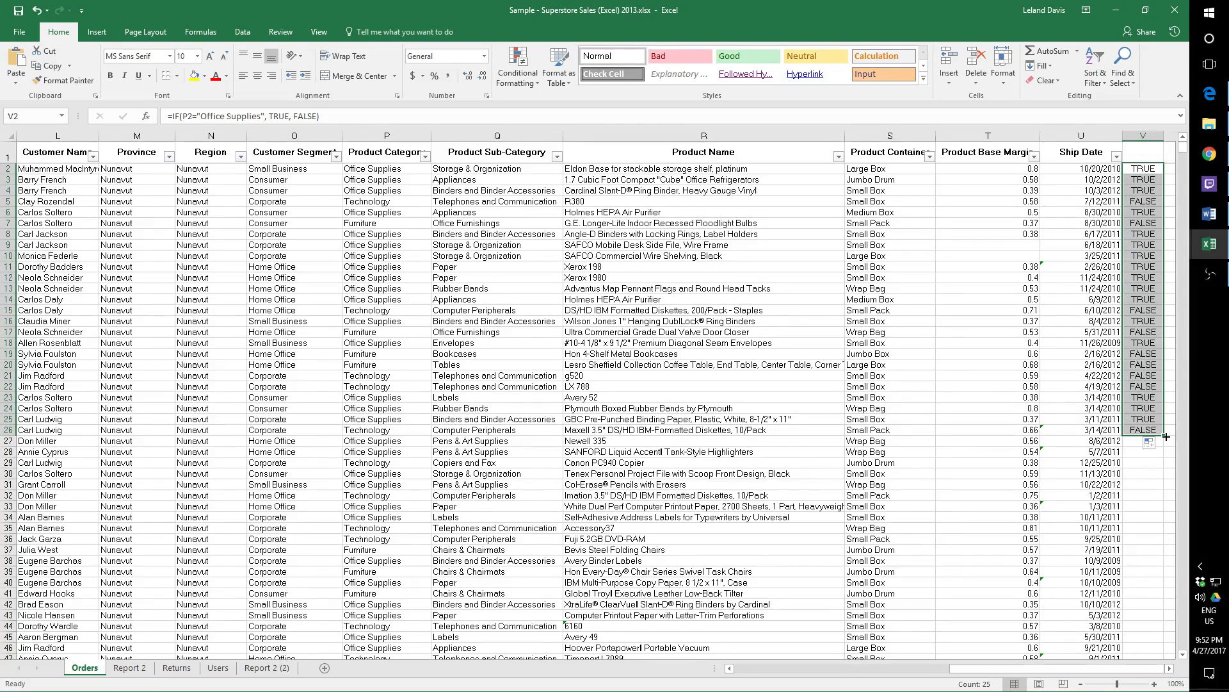
click(1147, 224)
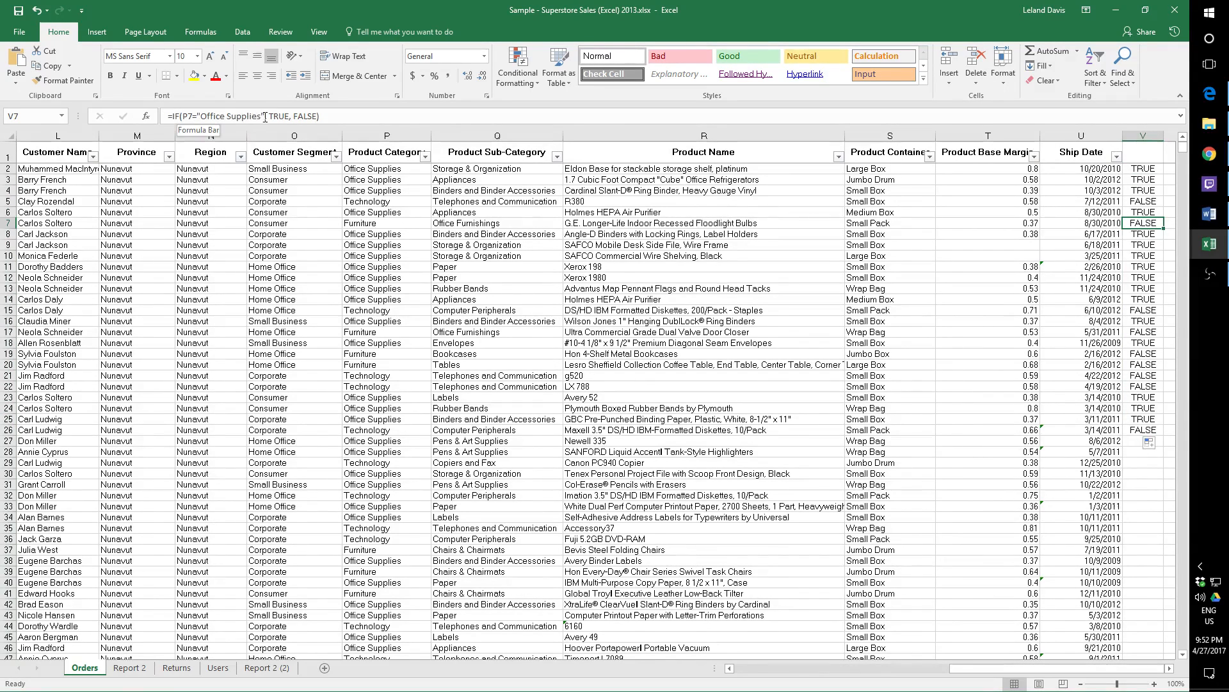
click(1141, 427)
Replace TRUE with Monkey, without quotation marks, as the value if true in the V2 formula.
click(1141, 171)
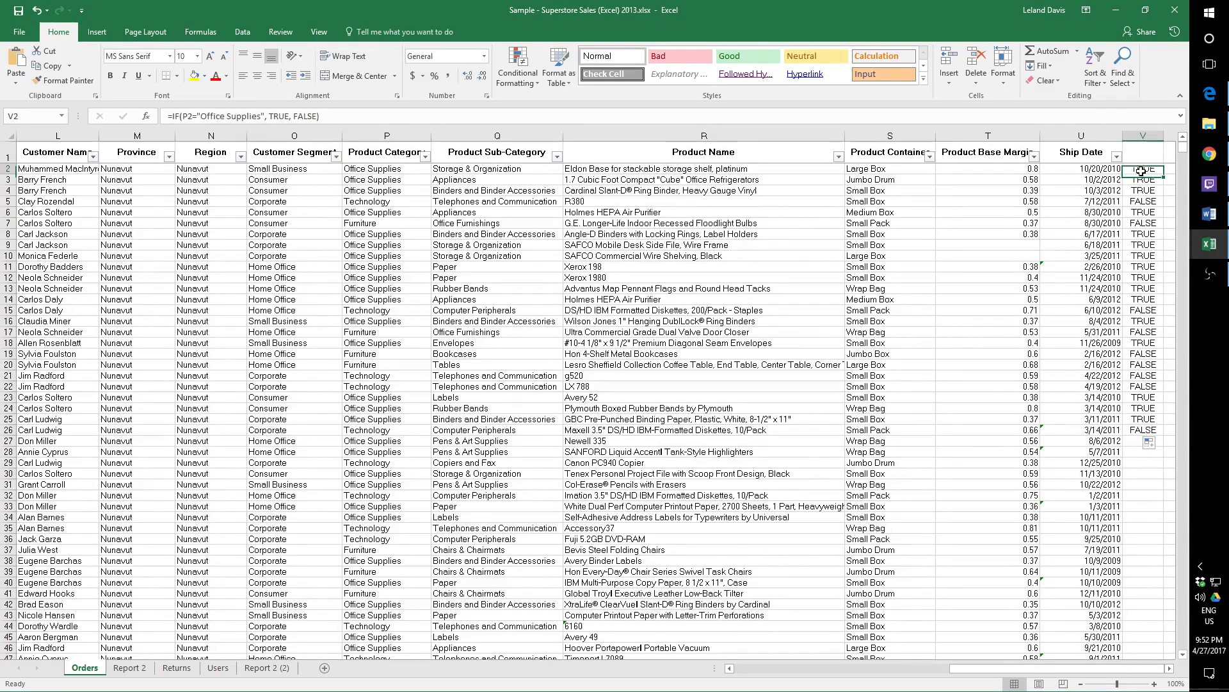
click(290, 116)
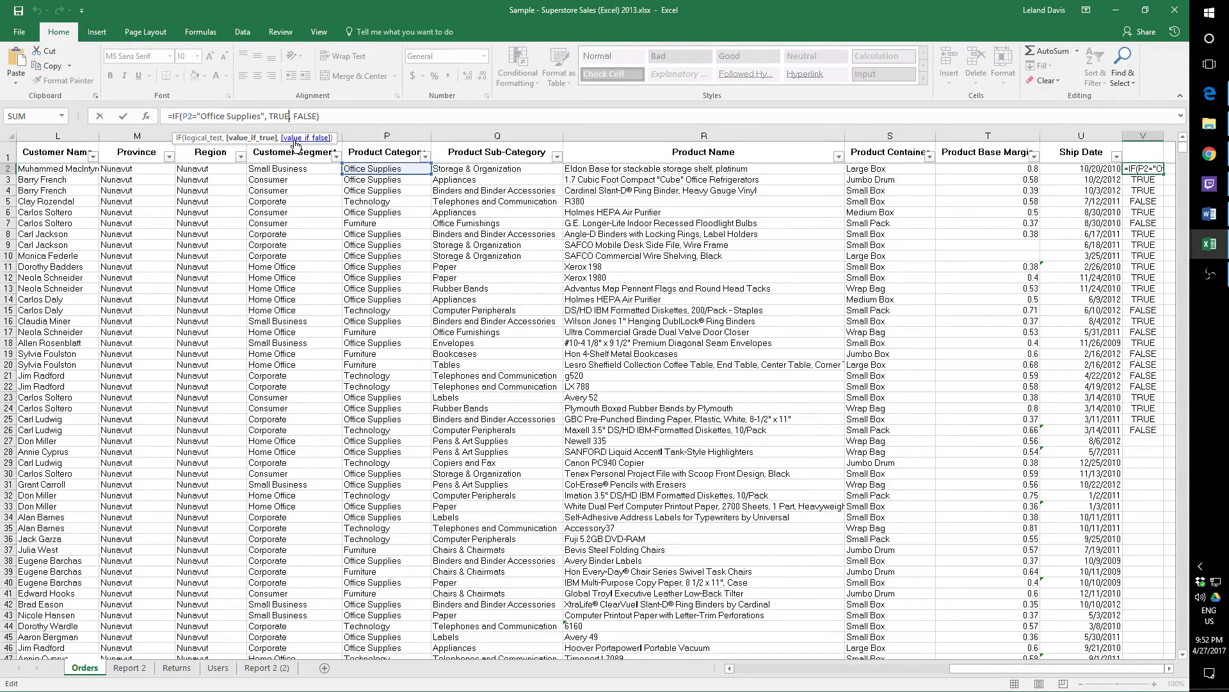
key(BackSpace)
key(BackSpace)
key(BackSpace)
key(BackSpace)
text(Monkey)
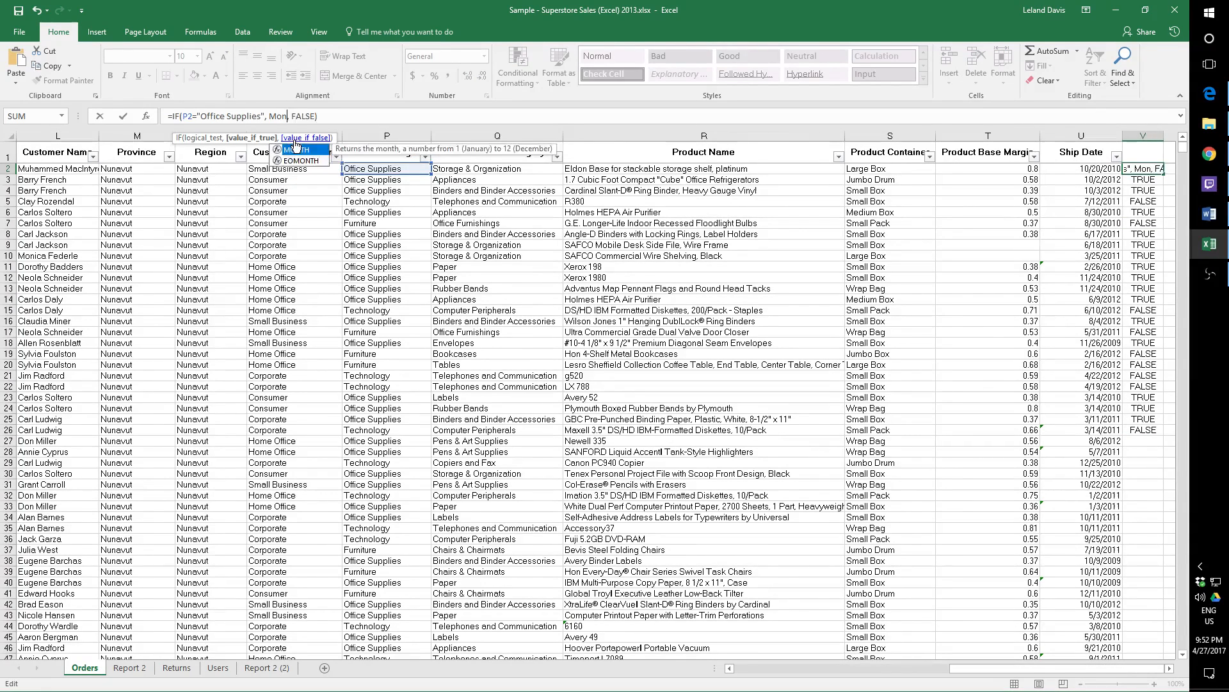
key(Return)
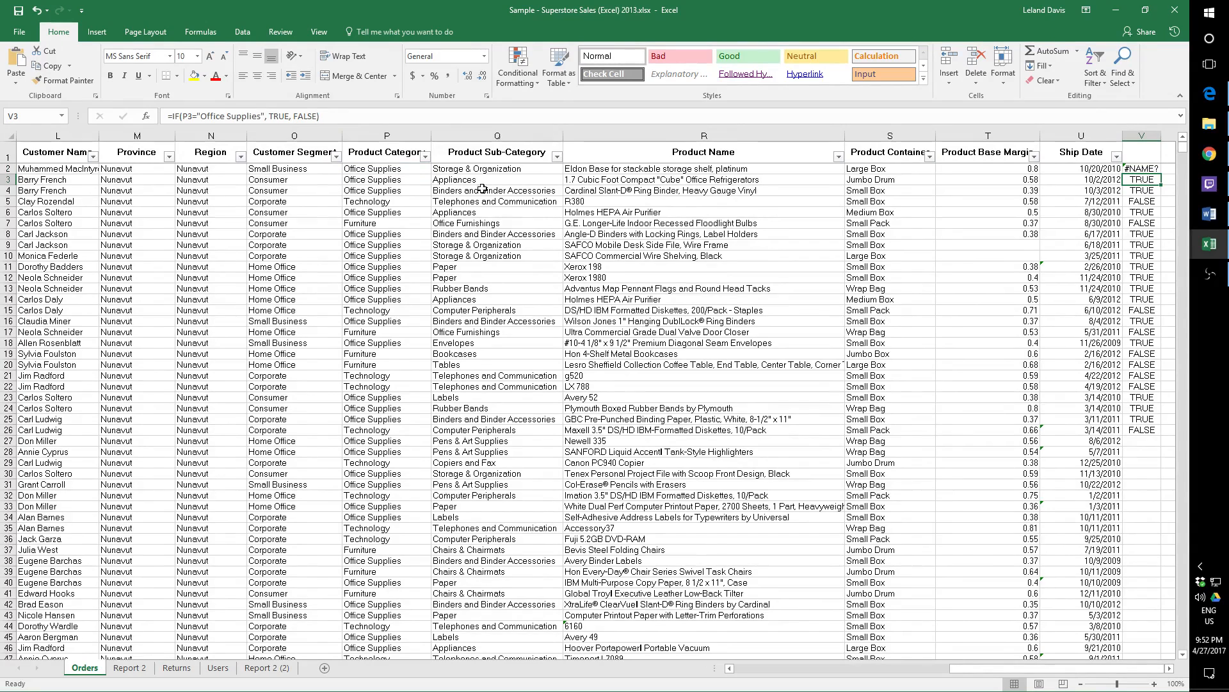
Enclose Monkey in double quotation marks in the V2 formula so it is treated as text.
click(1151, 170)
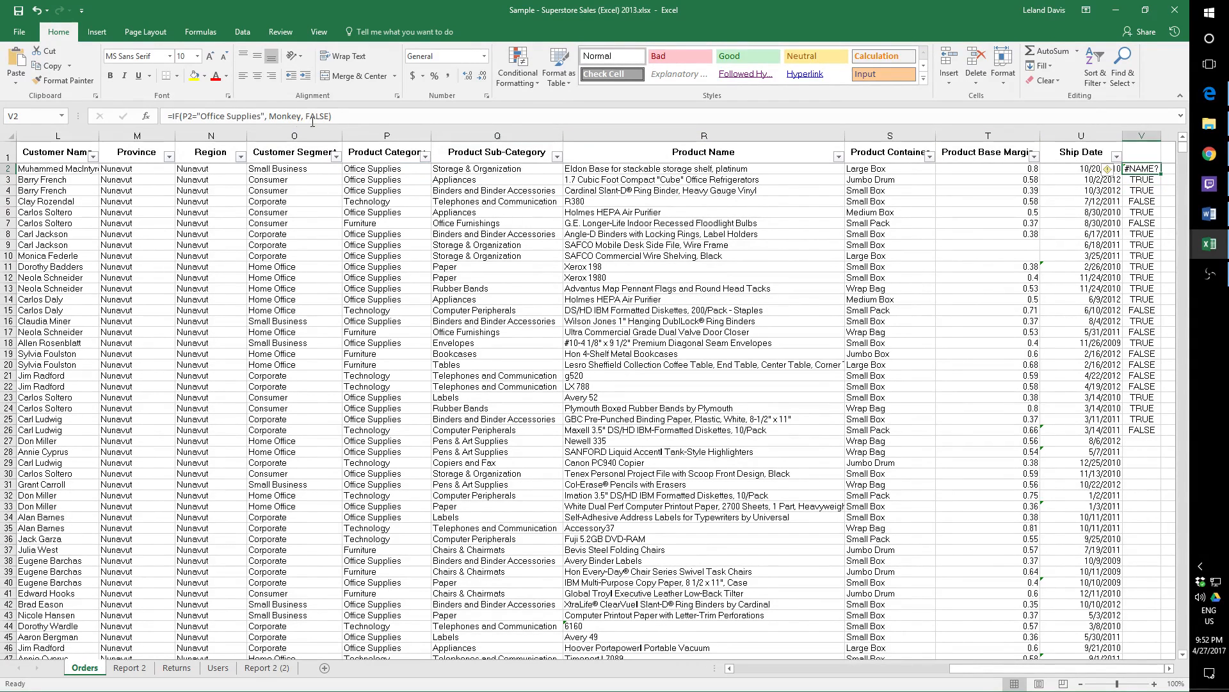
click(270, 117)
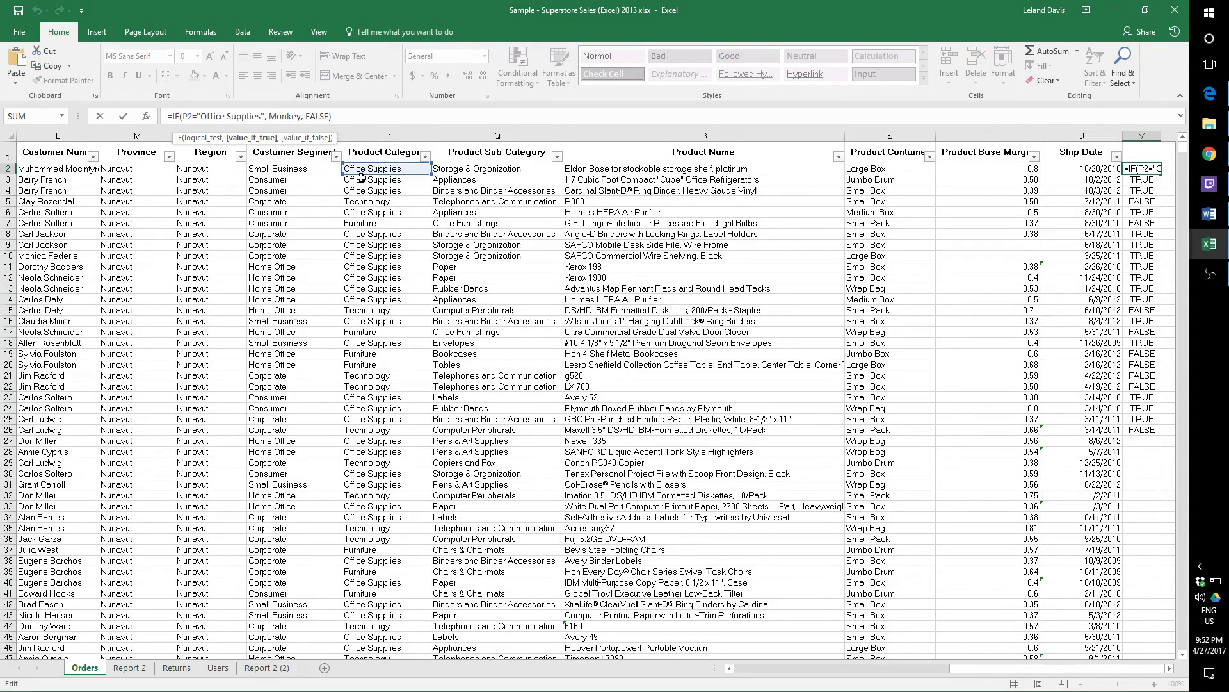
text(")
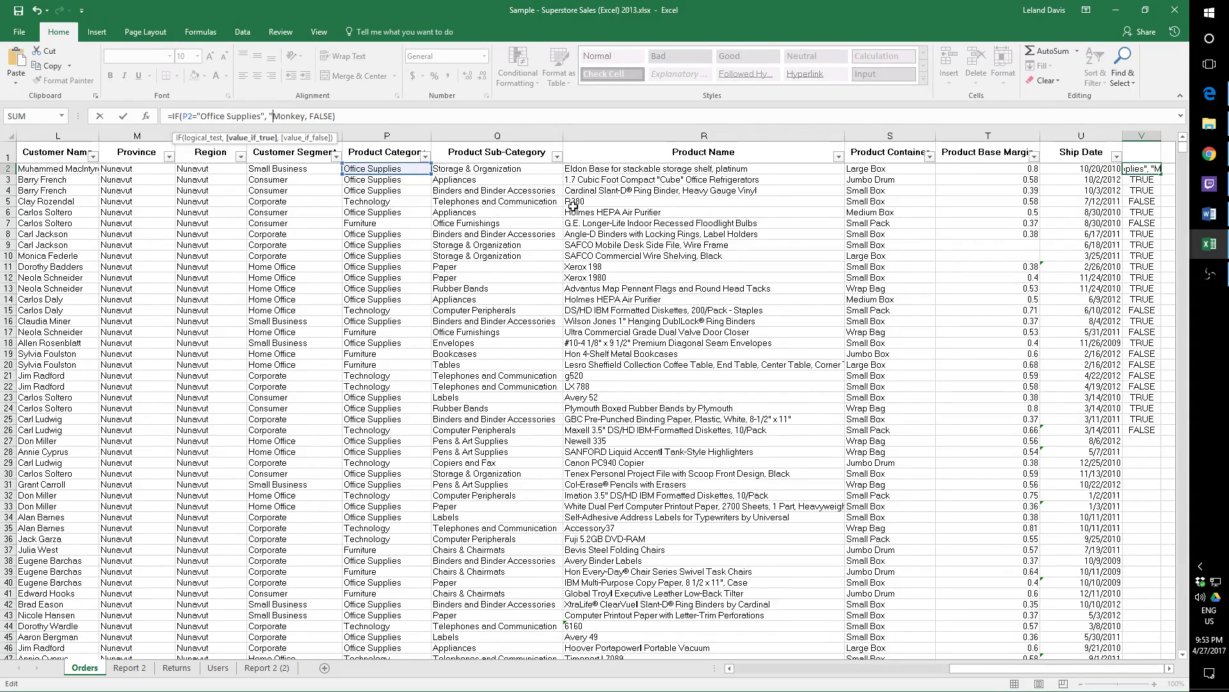
key(Right)
key(Right)
key(Right)
key(Right)
key(Right)
key(Right)
text(")
key(Return)
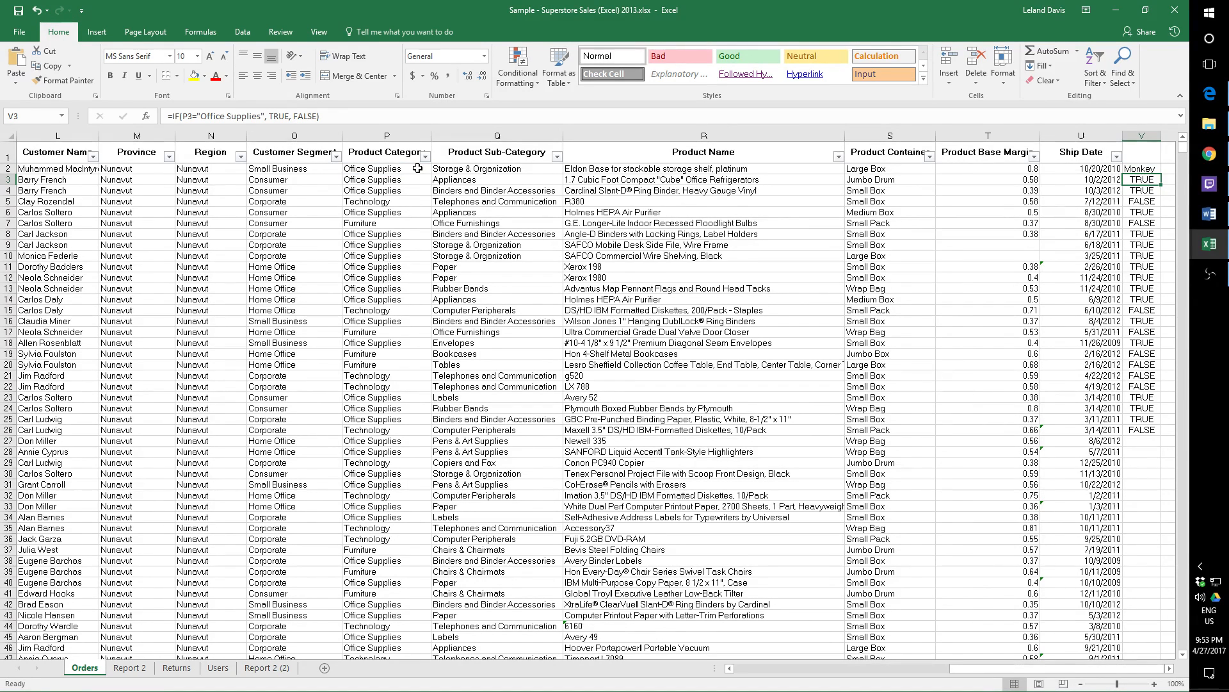
Review the V2 formula and clear the demonstration formulas from V2:V26.
click(1138, 169)
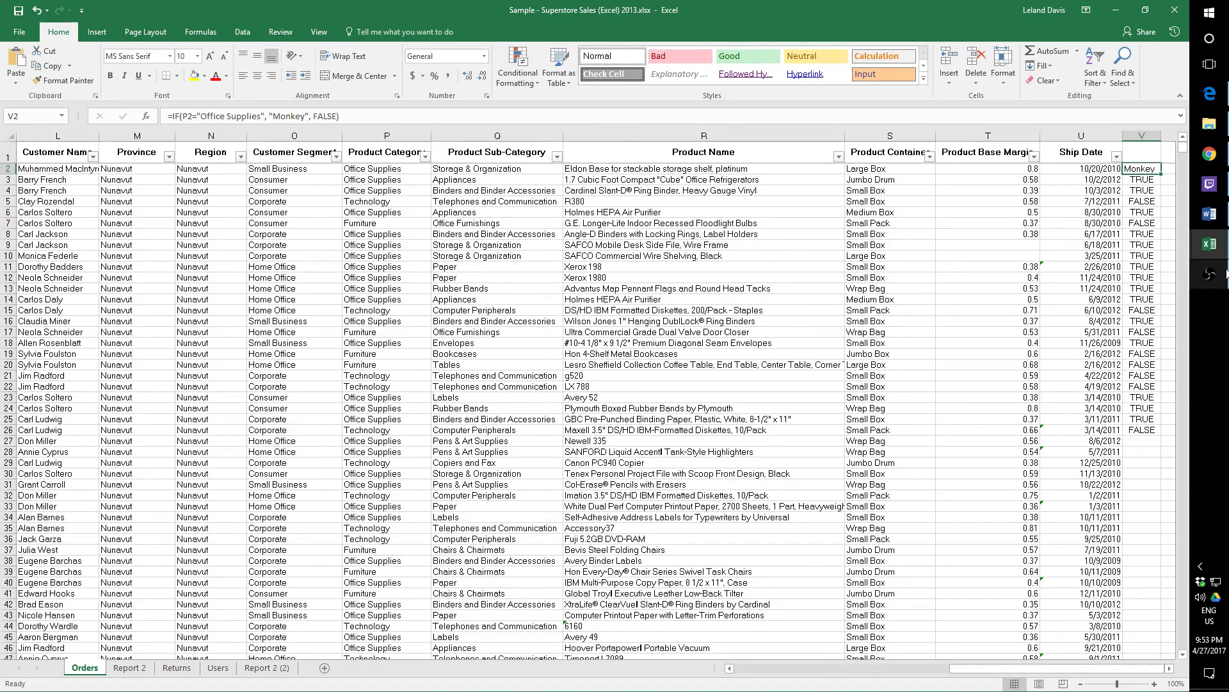
mouse_move(1226, 273)
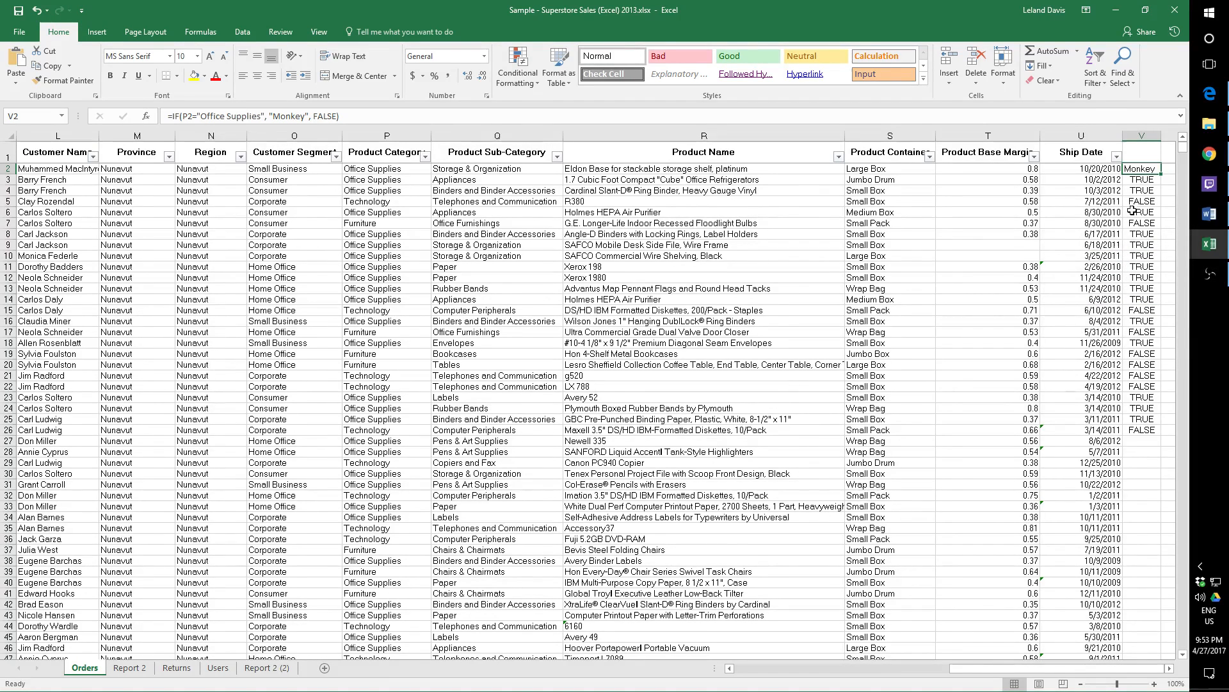
drag(1139, 169, 1138, 431)
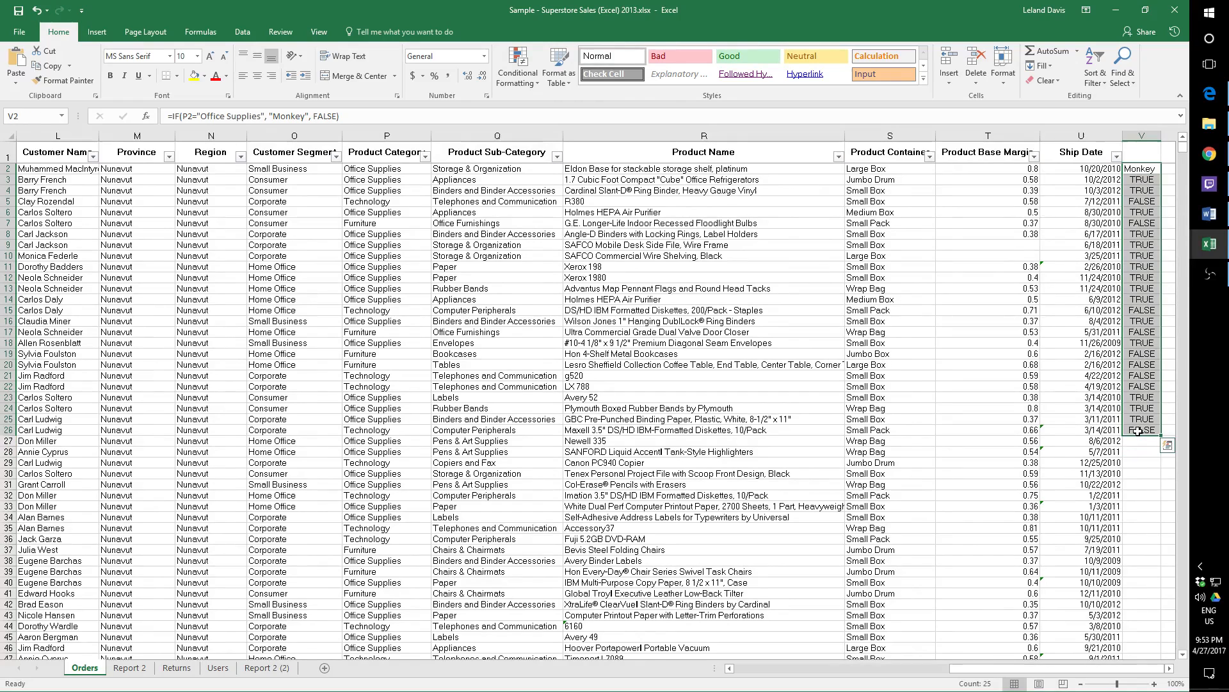
key(Delete)
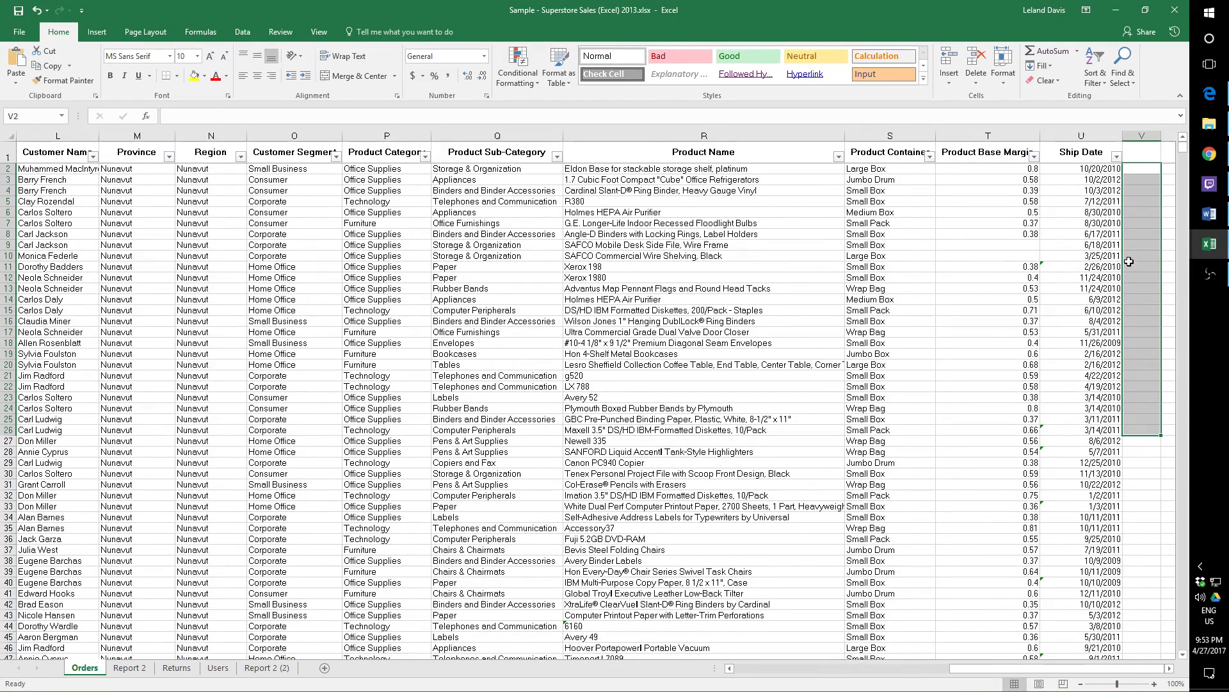
Open the Report 2 (2) sheet and select the Total orders cell for Delivery Truck, B2.
click(268, 668)
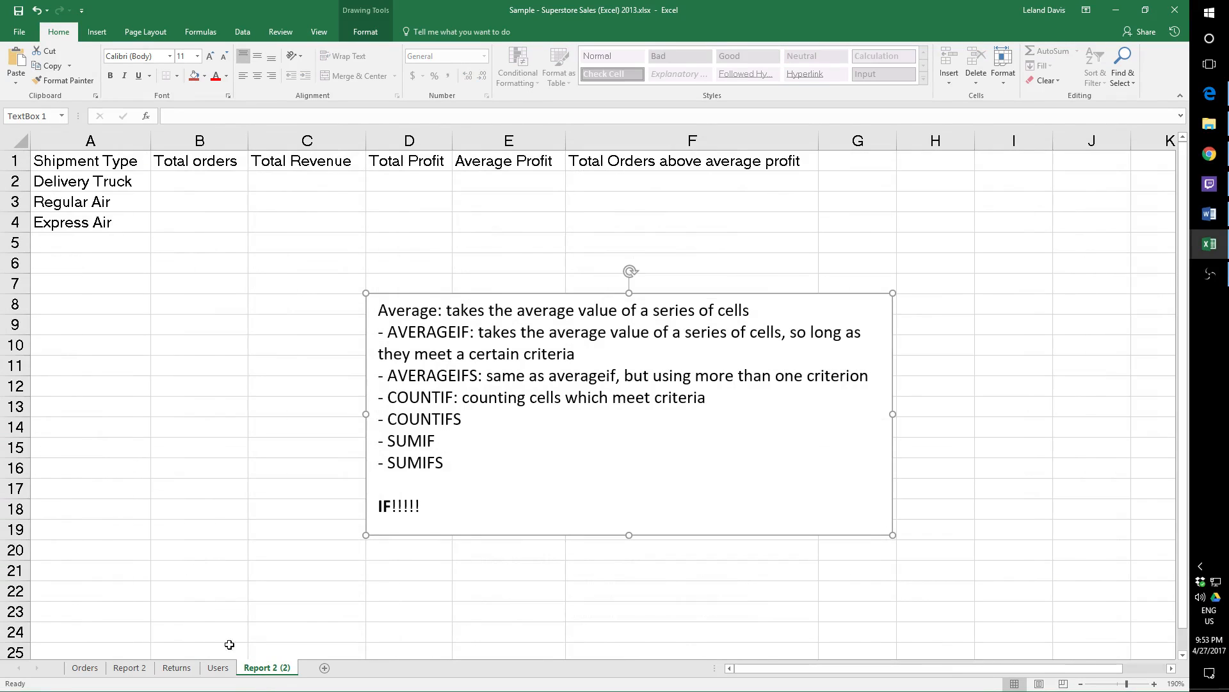
click(179, 183)
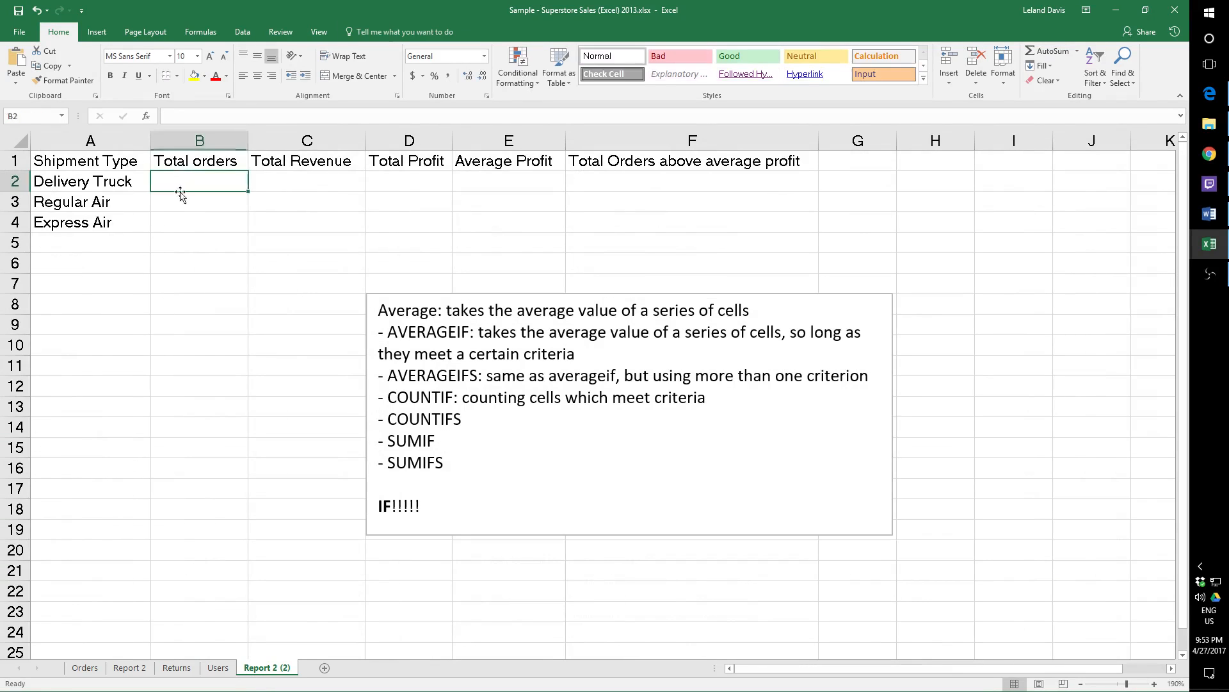
key(alt+Tab)
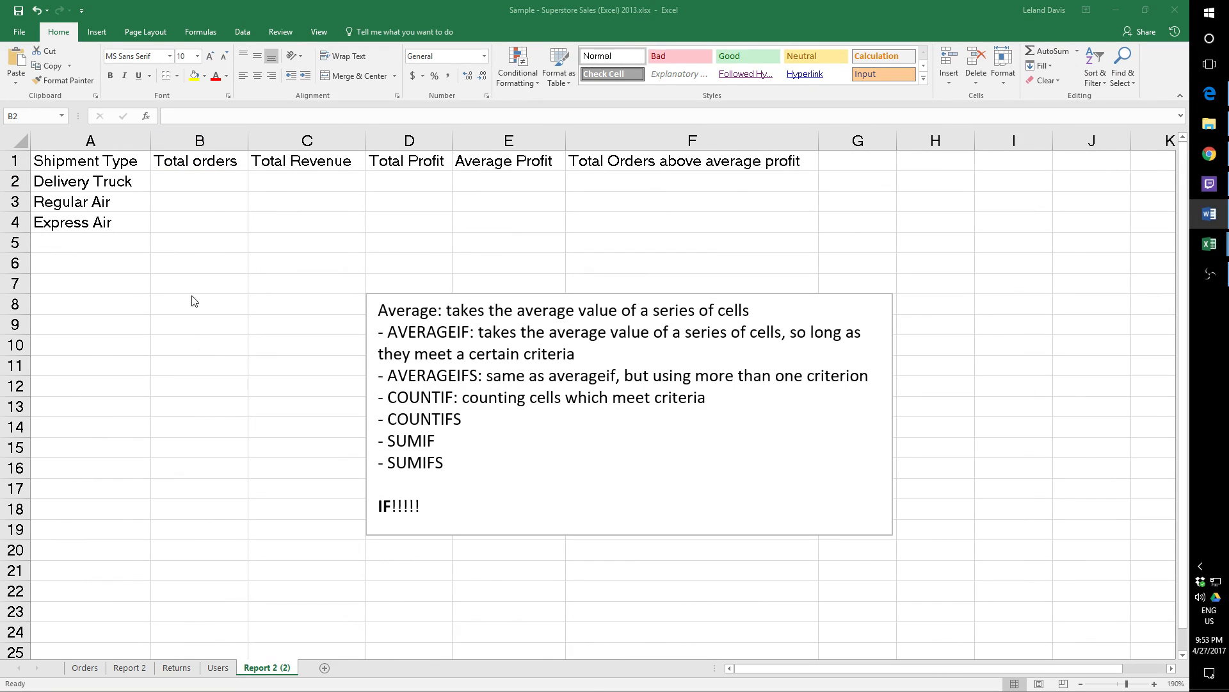
click(206, 182)
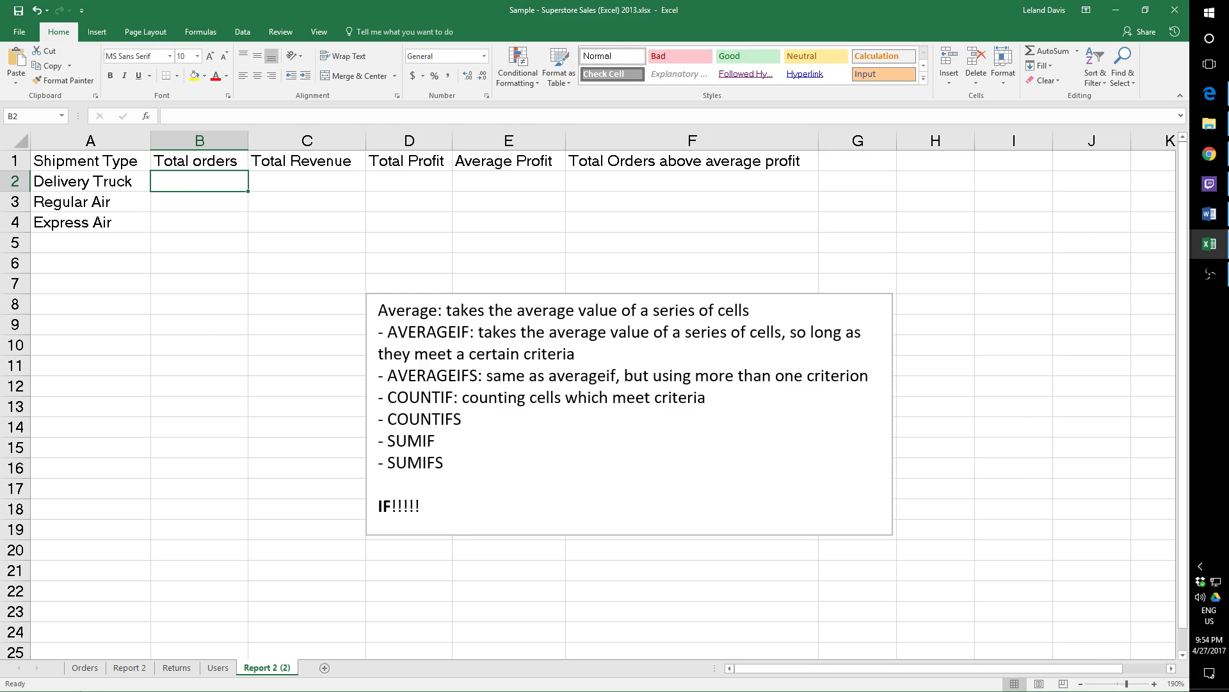
Filter the Orders sheet's Ship Mode column to Delivery Truck only and look through the matching orders.
click(85, 668)
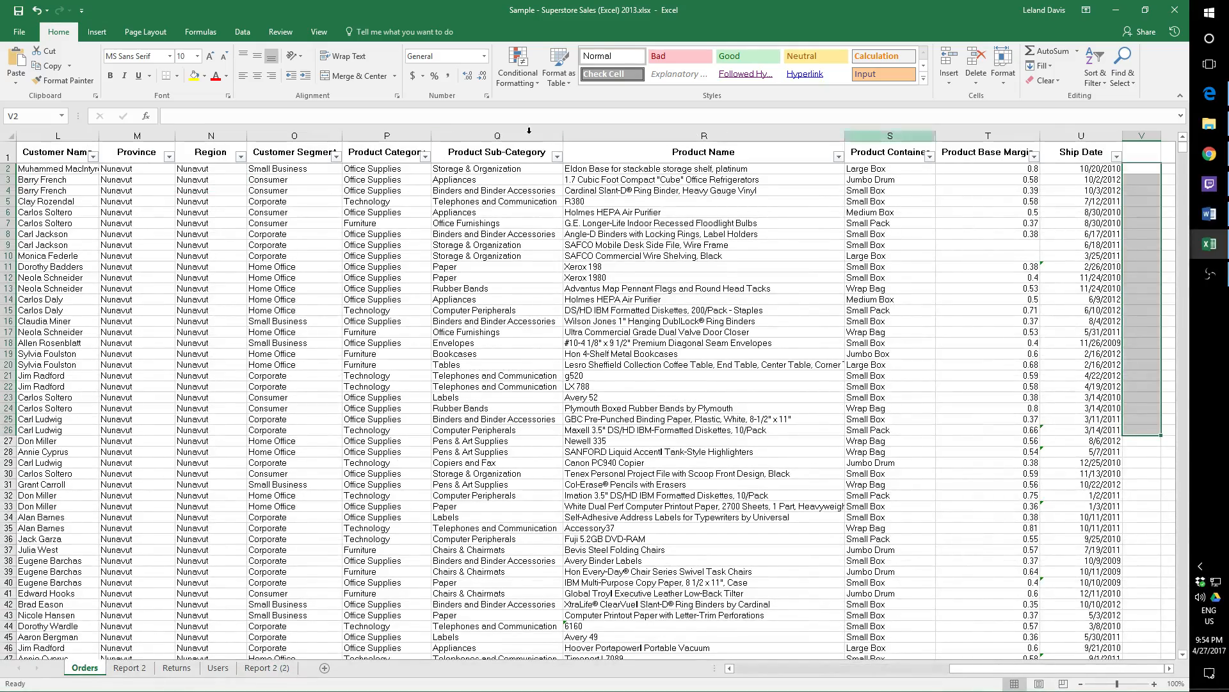
click(806, 673)
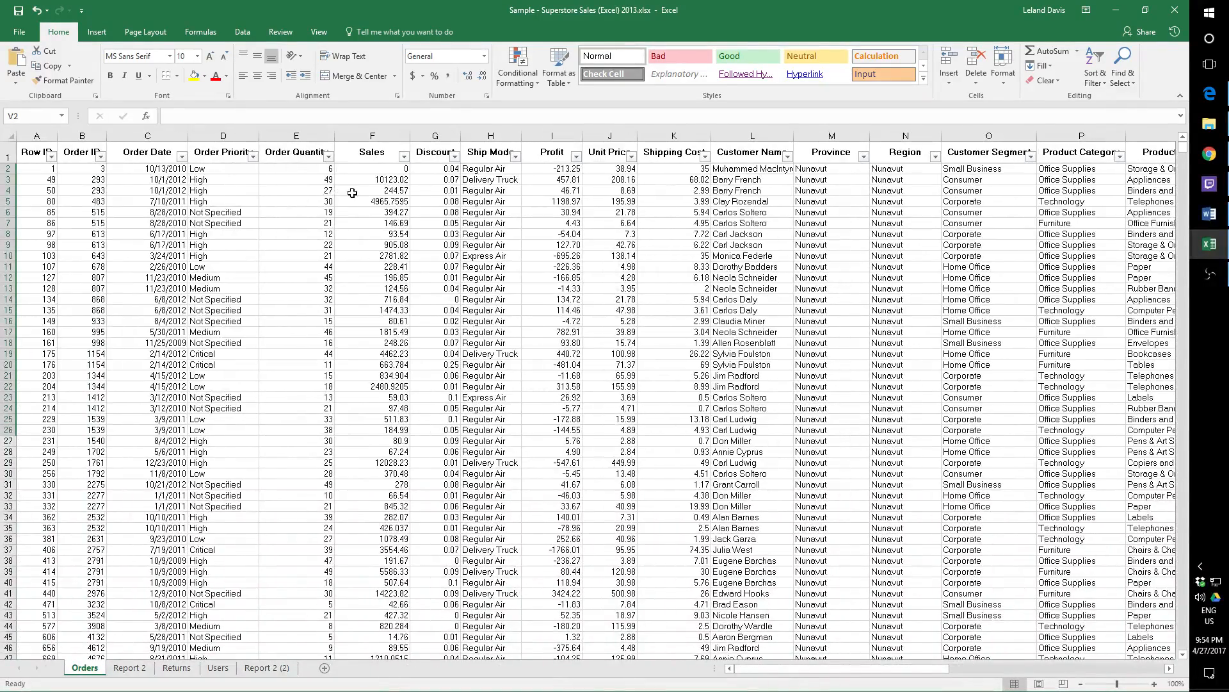
click(516, 157)
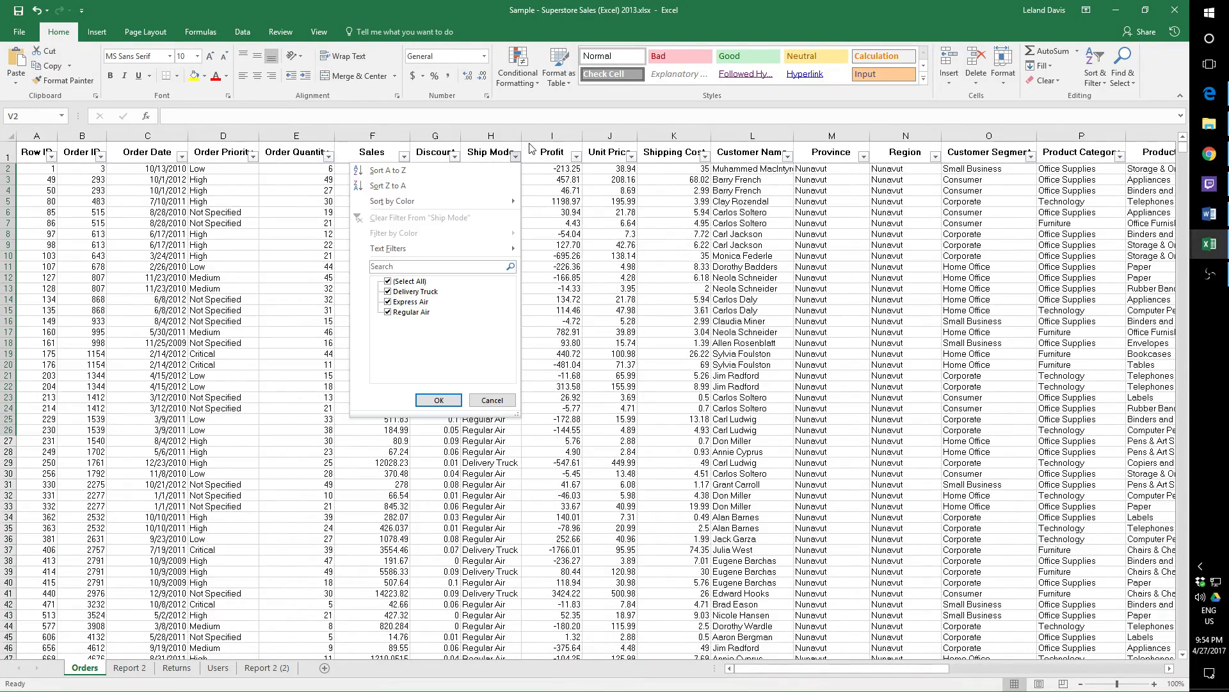
click(388, 282)
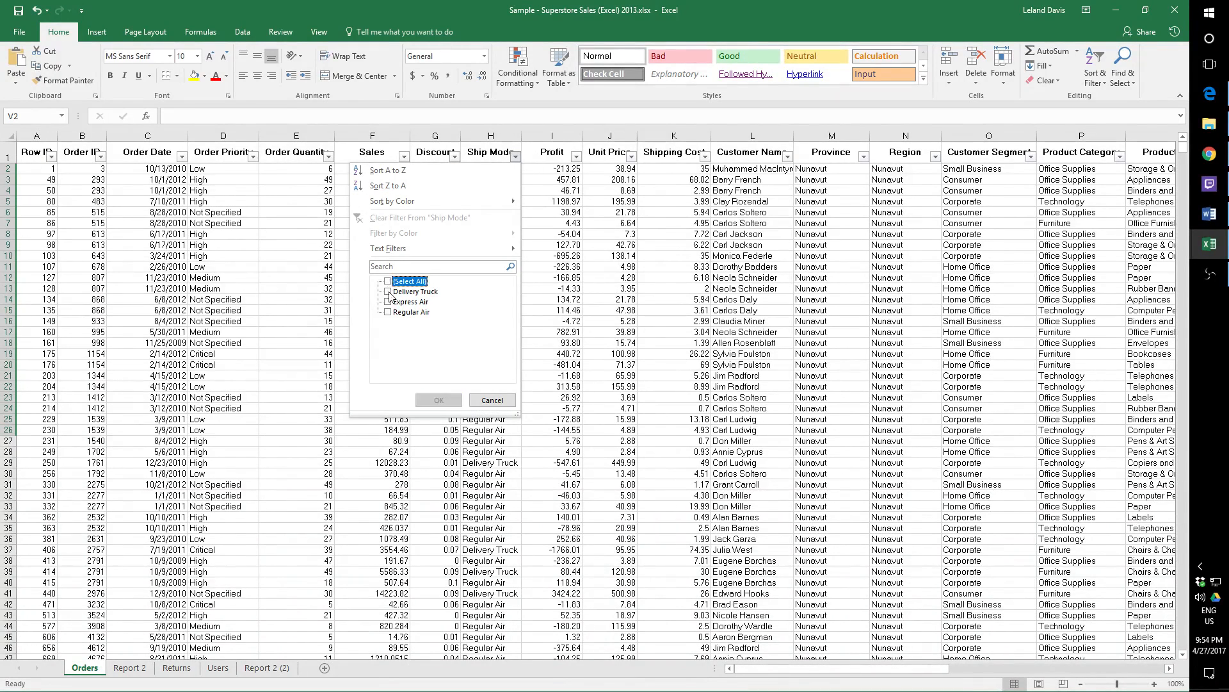
click(387, 291)
click(439, 400)
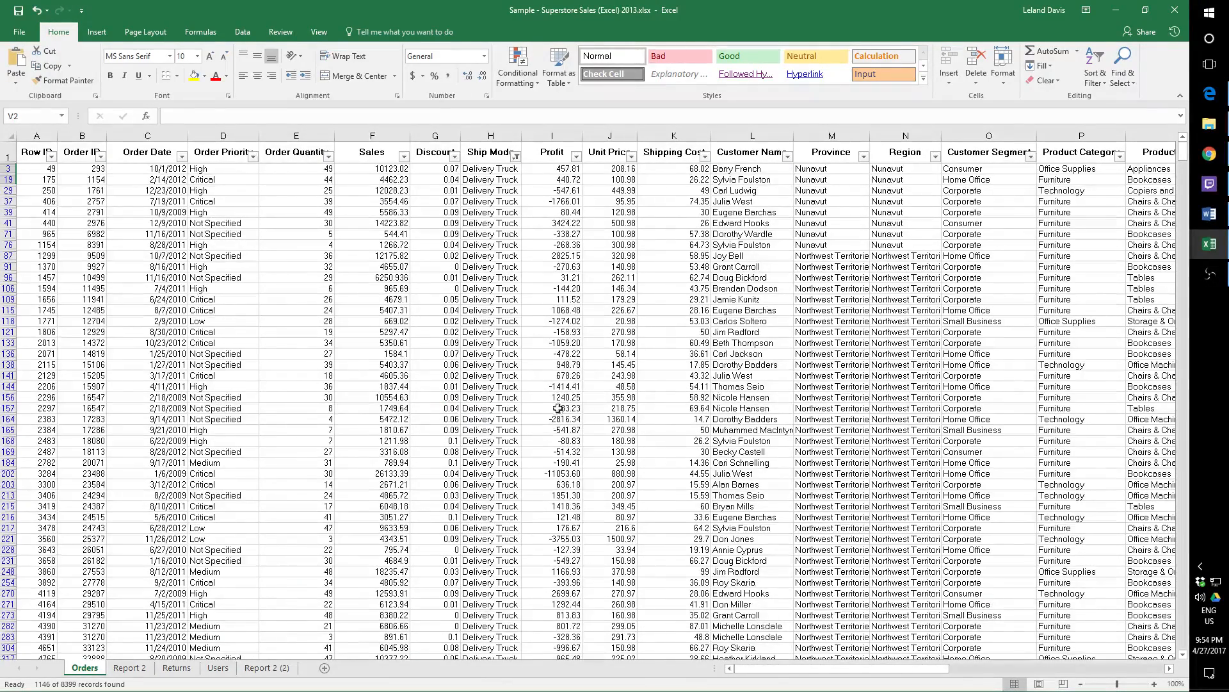
scroll(559, 408, down, 6)
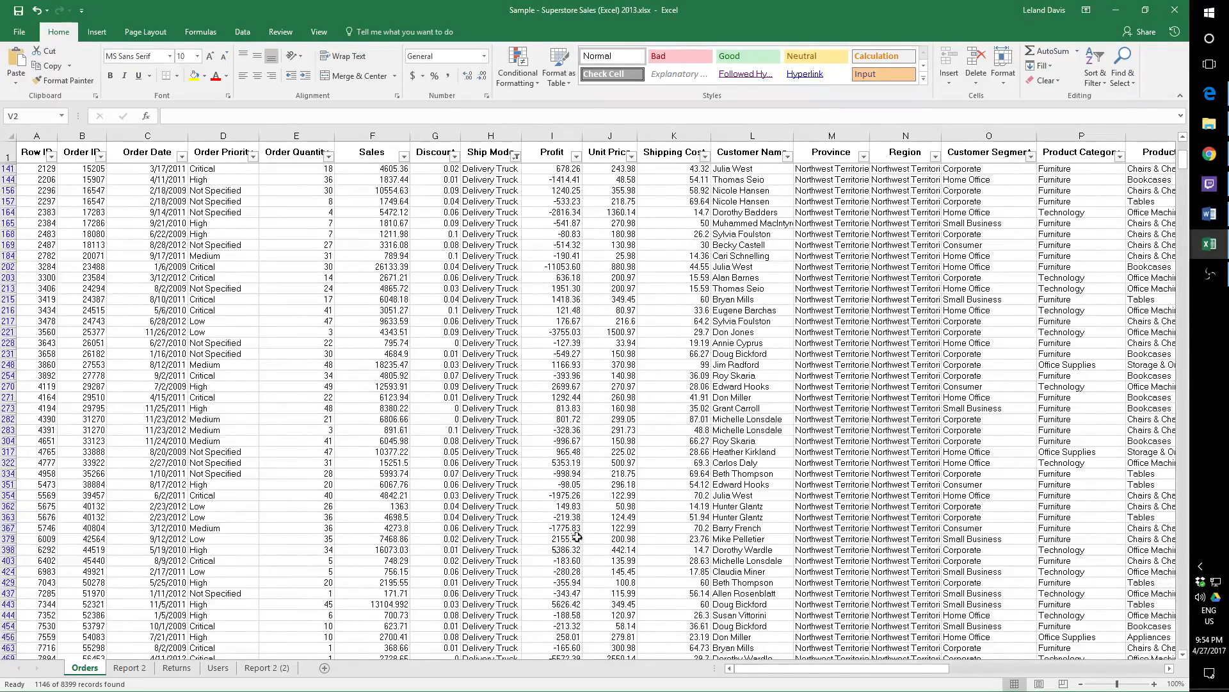
scroll(237, 328, up, 5)
scroll(376, 342, up, 1)
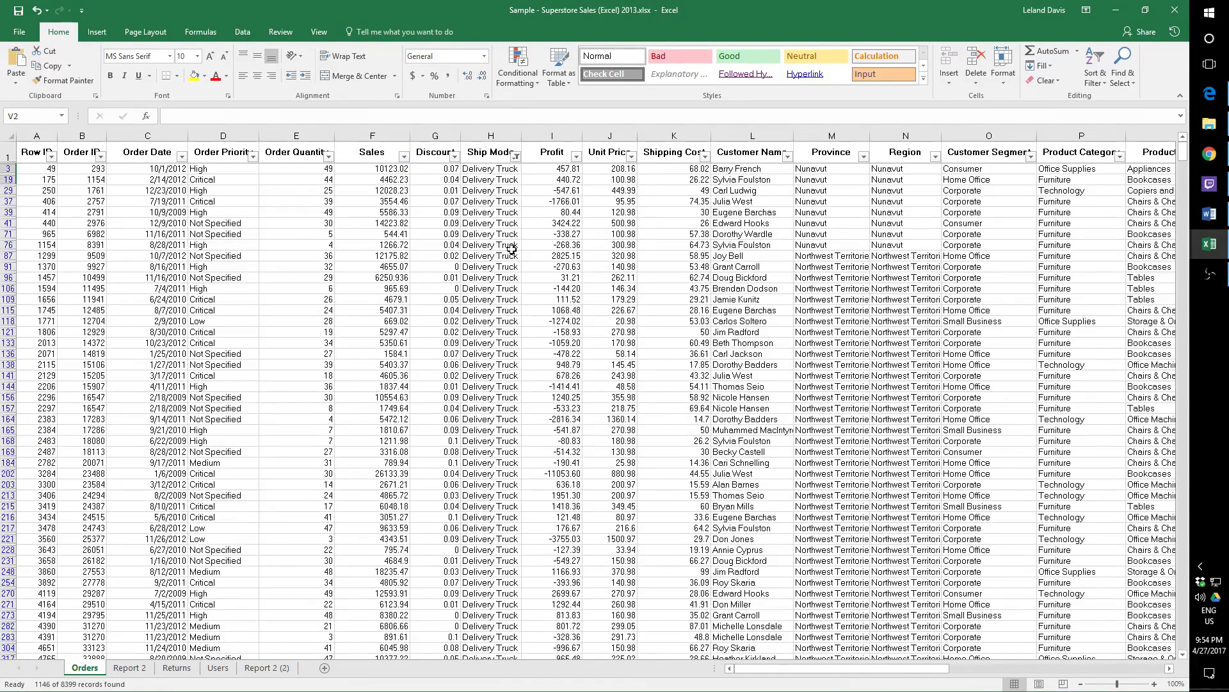
Select all shipment types again in the Ship Mode filter to show every order.
click(516, 156)
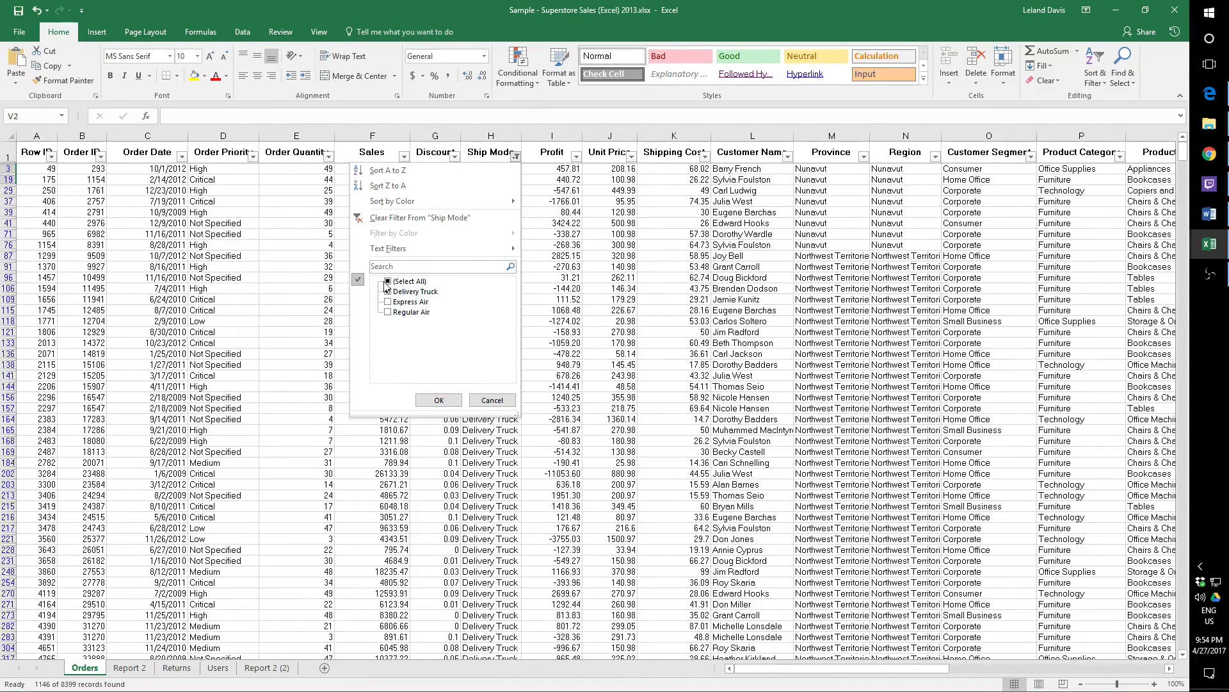
click(410, 282)
click(450, 406)
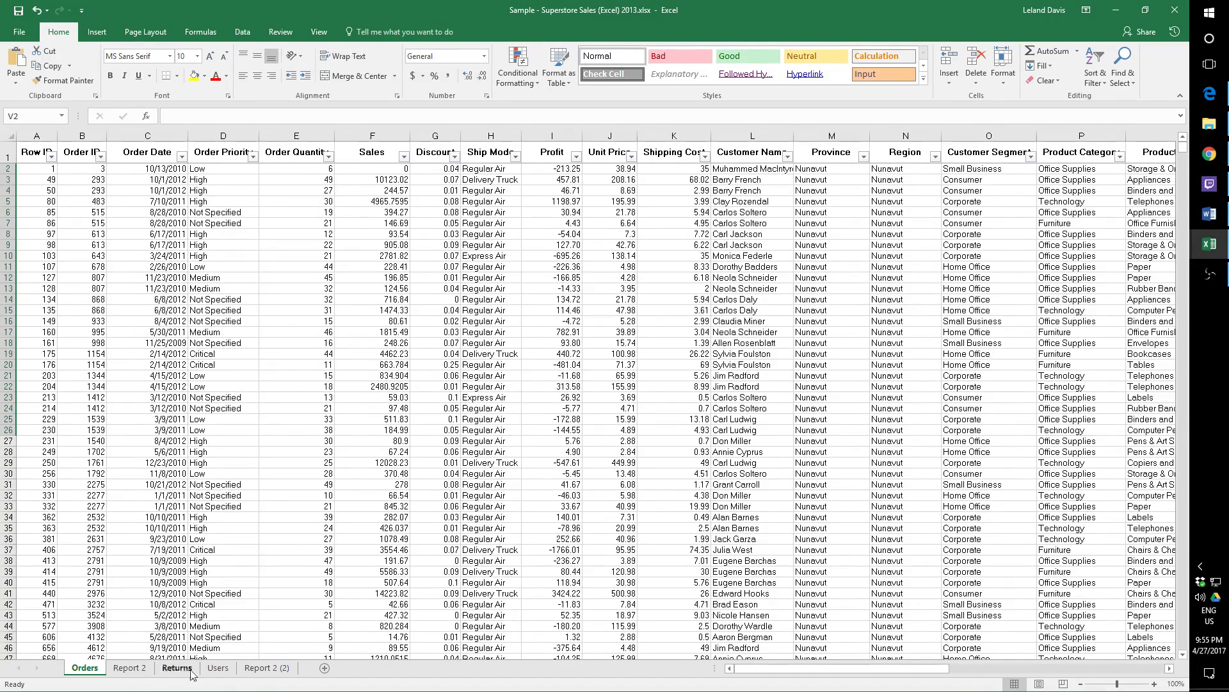
Start a COUNTIF formula in B2 of the Report 2 (2) sheet.
click(282, 668)
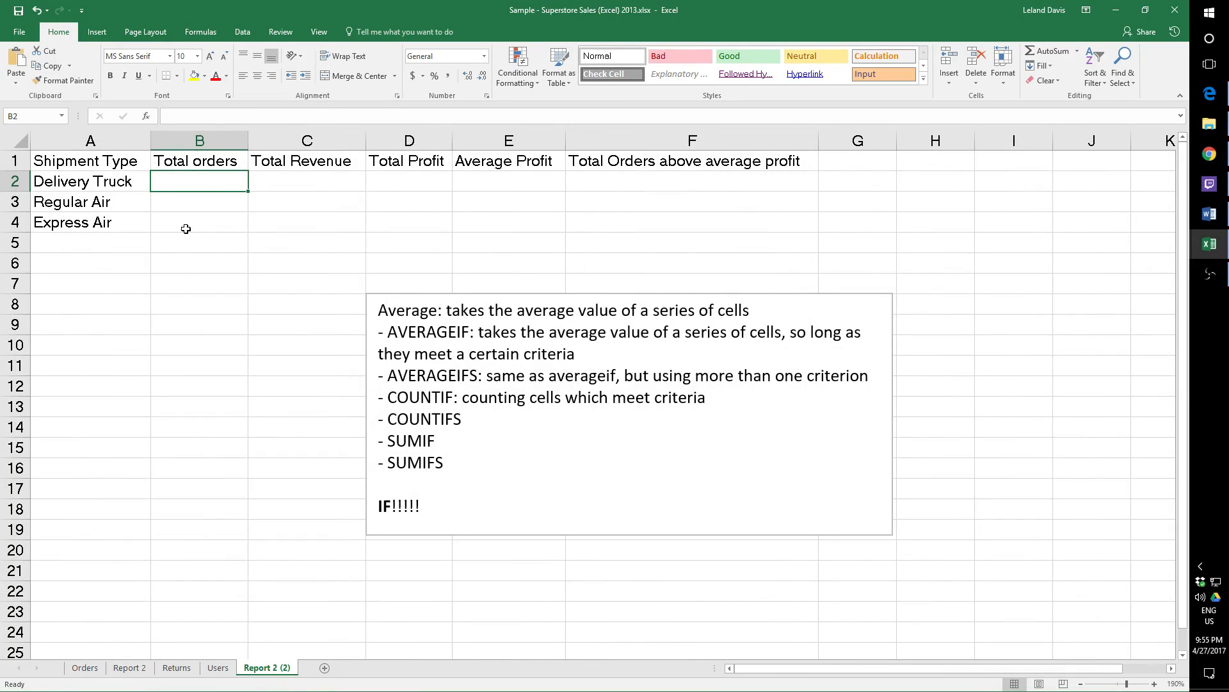
text(+)
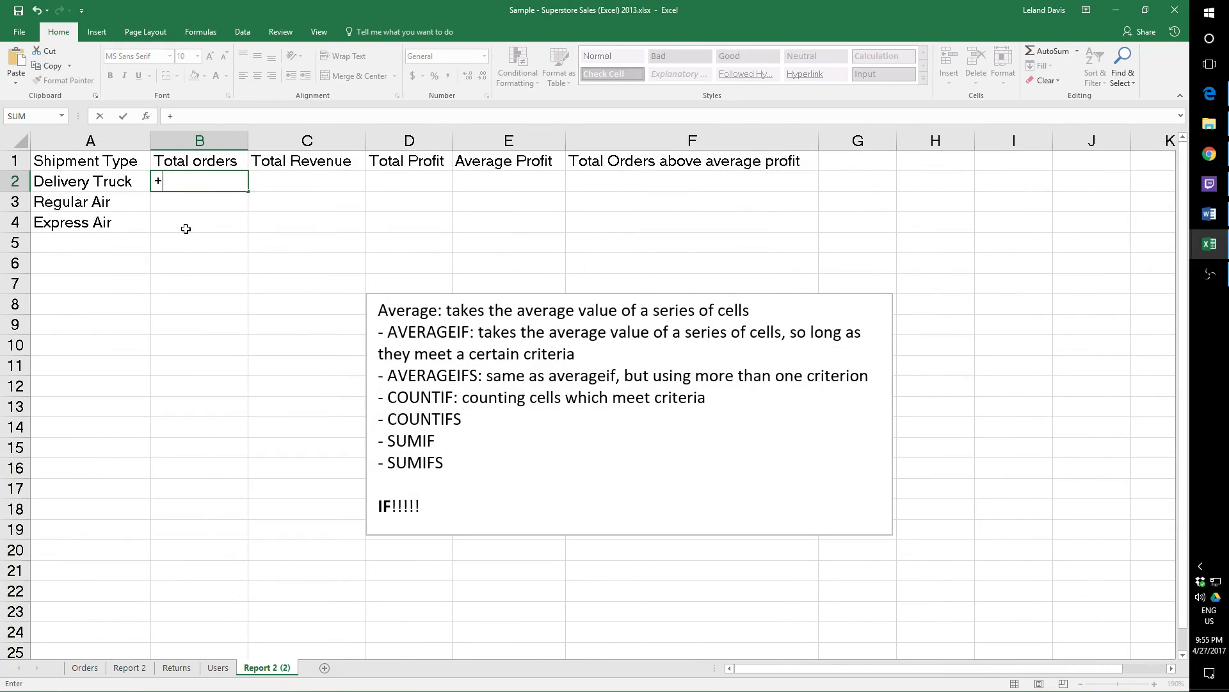
key(BackSpace)
text(=c)
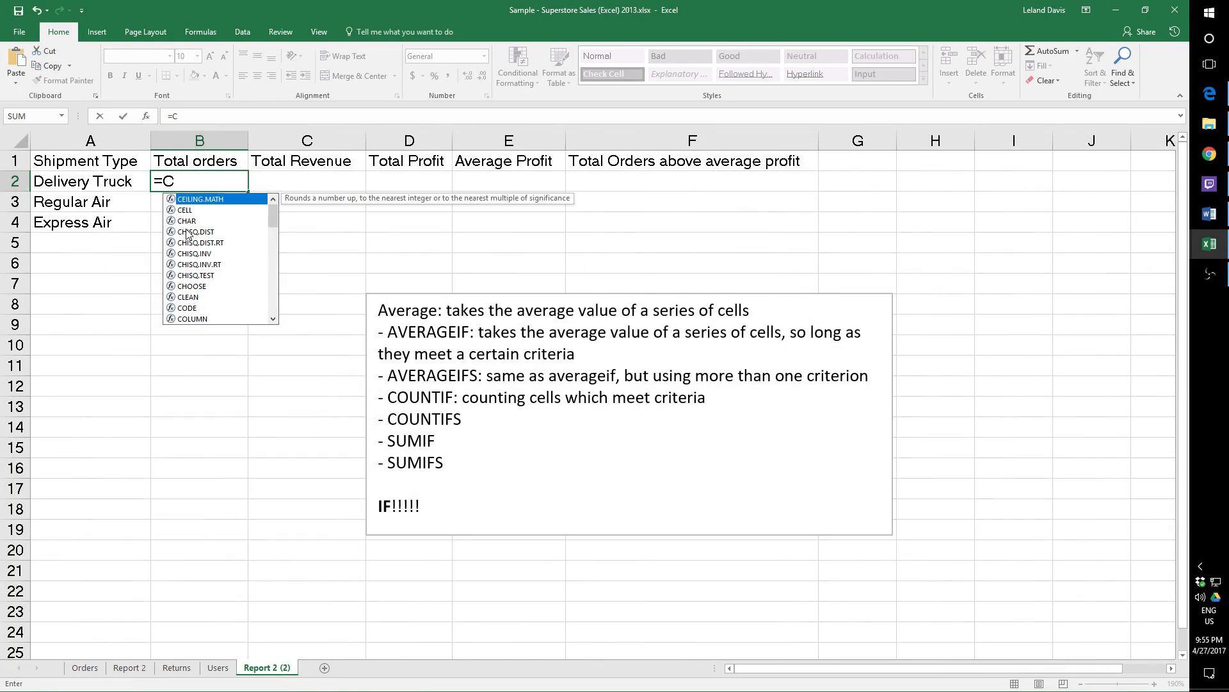
key(BackSpace)
text(count)
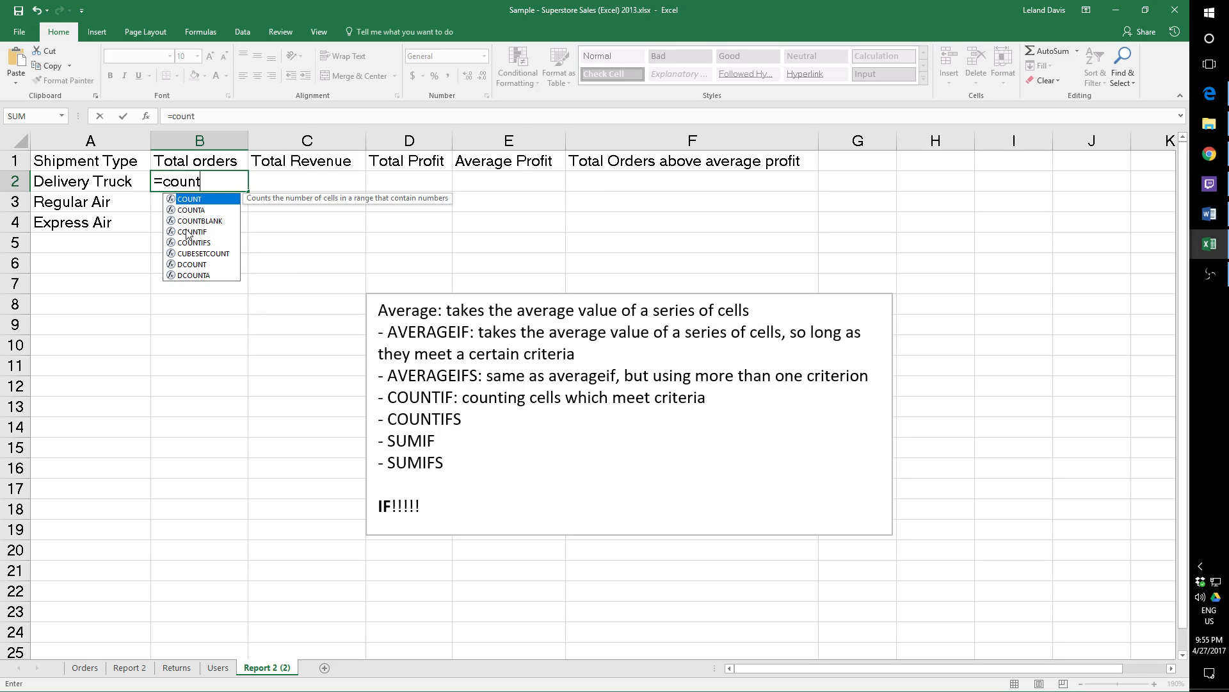
text(if)
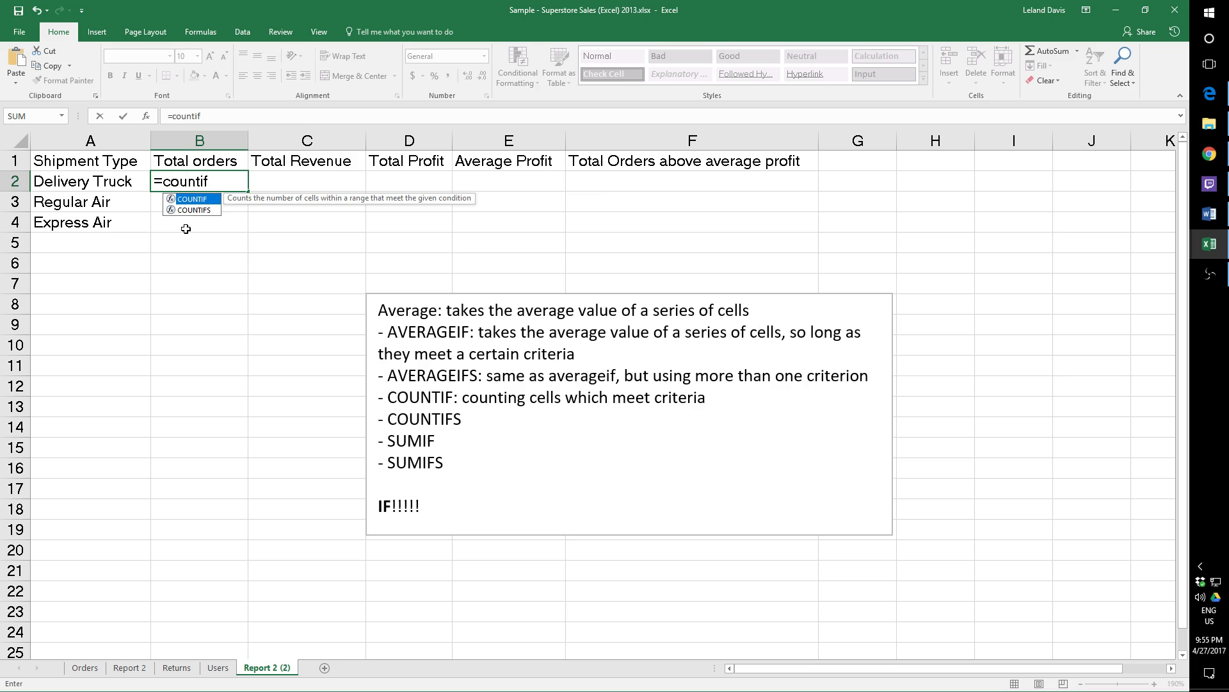
text(()
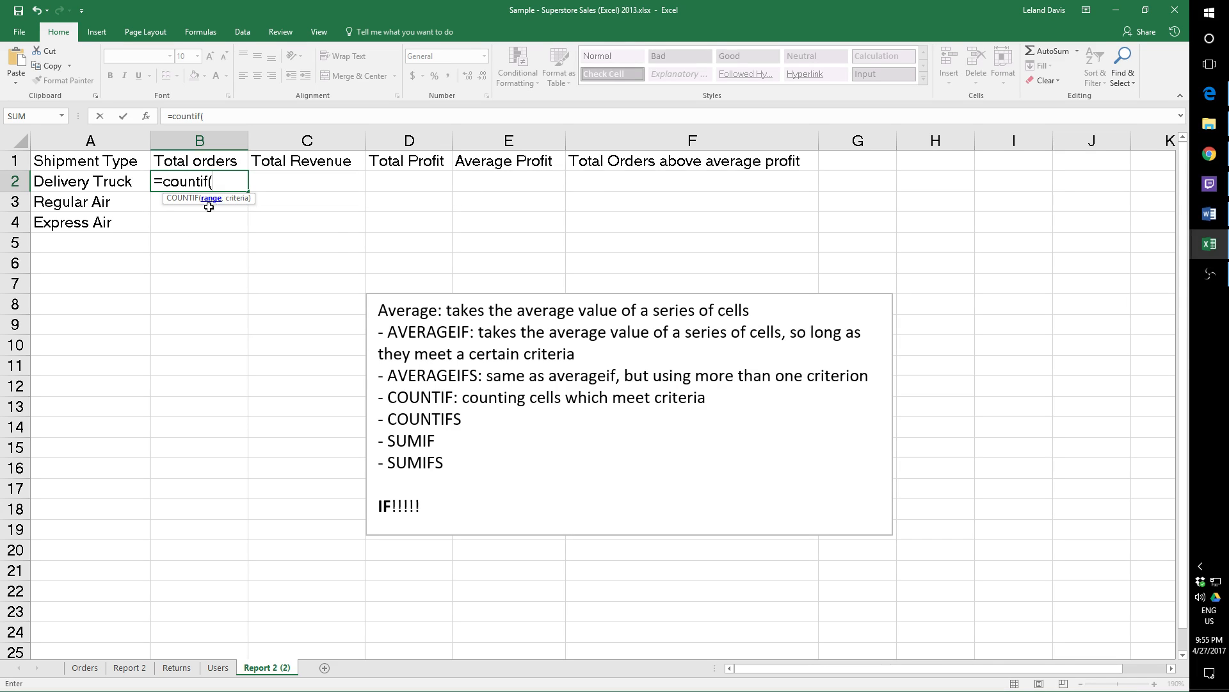
Try to set the COUNTIF range to the Orders sheet's Ship Mode cells H2:H8400 and check the report sheets mid-formula.
click(95, 669)
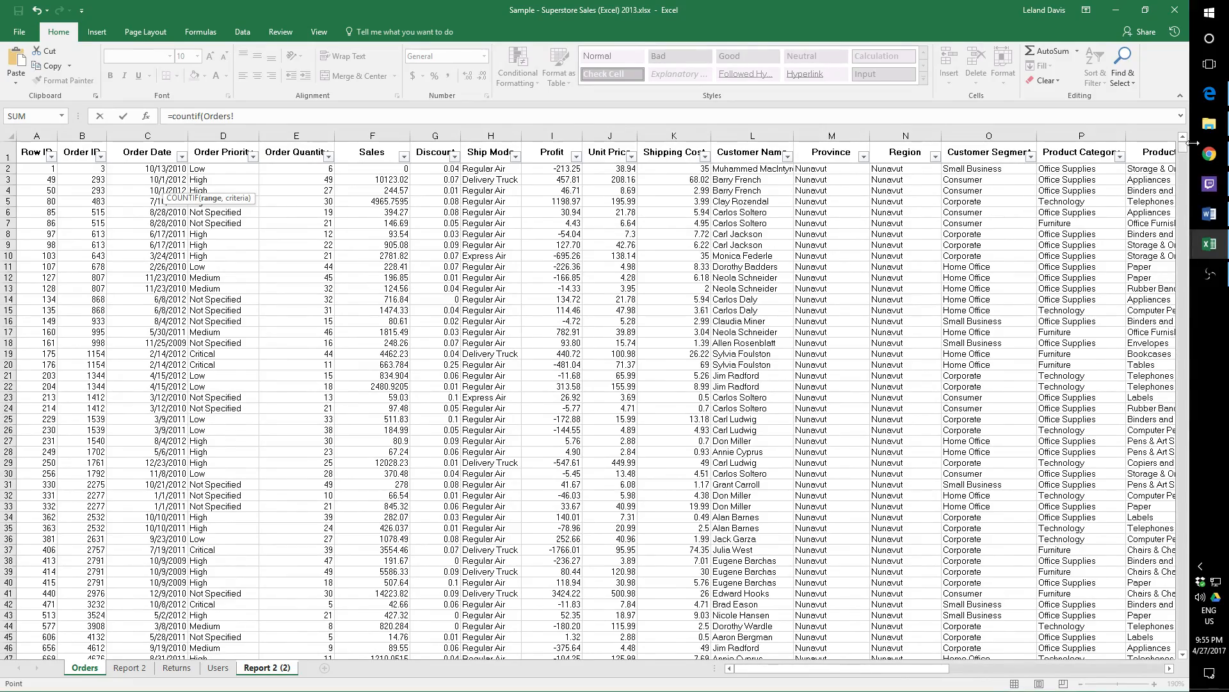
click(482, 169)
drag(1182, 154, 1183, 647)
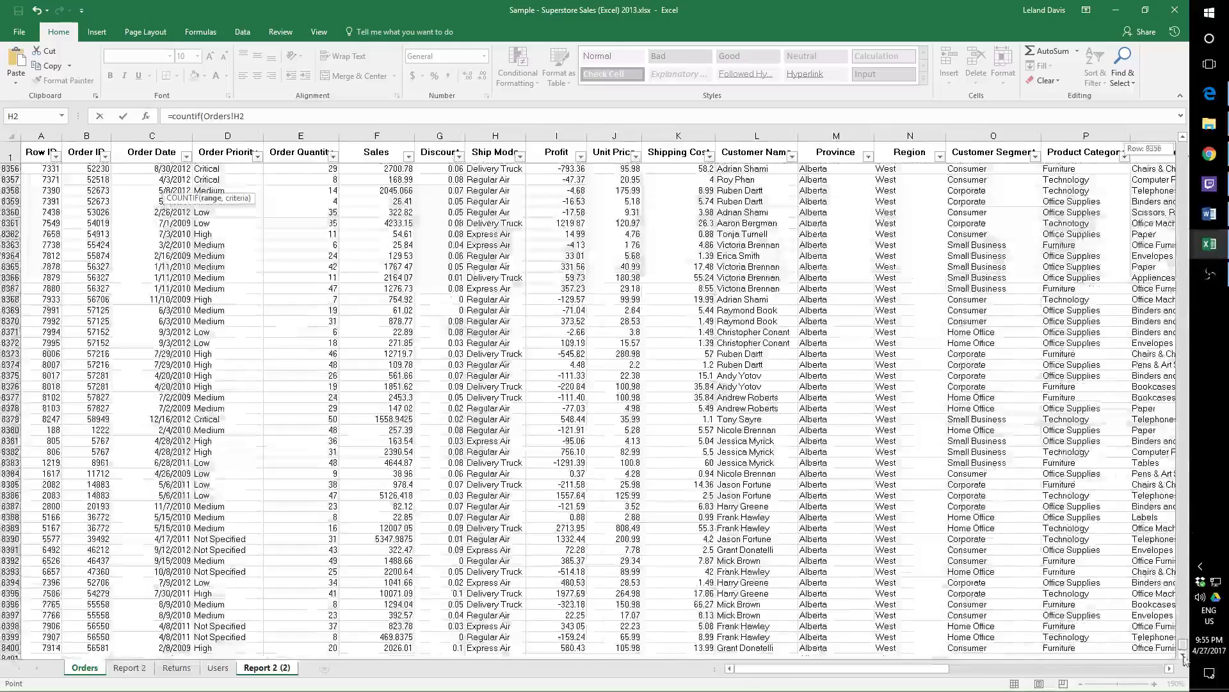
shift+click(498, 648)
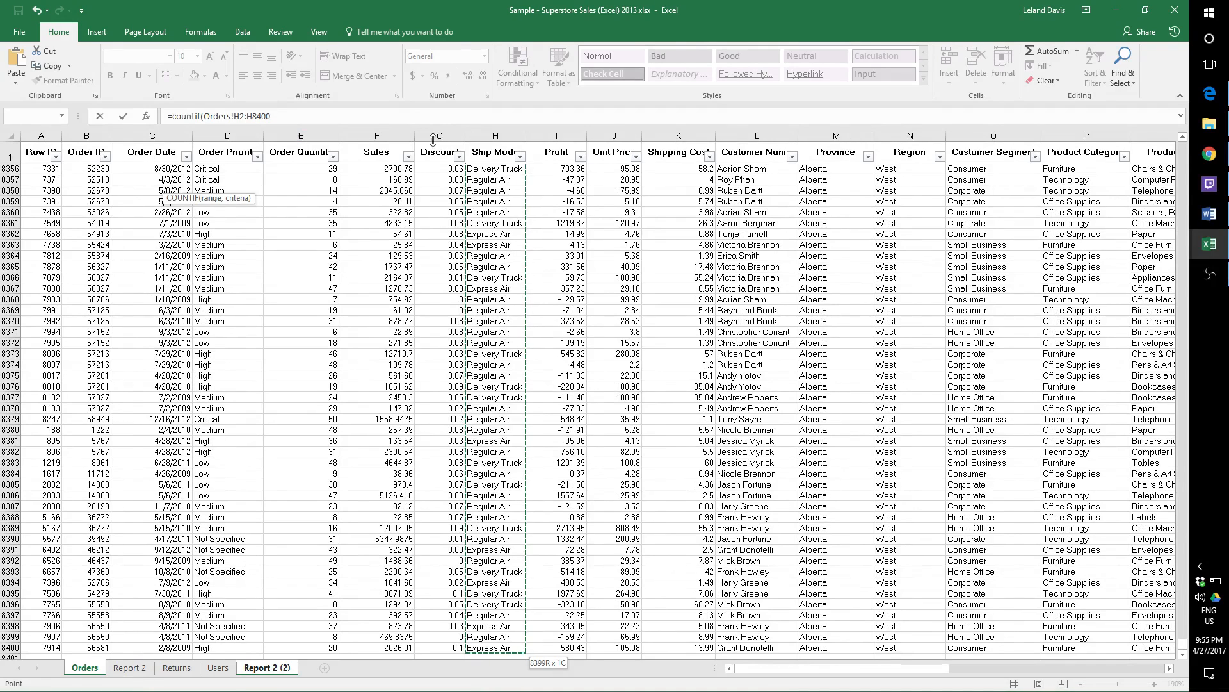
click(273, 673)
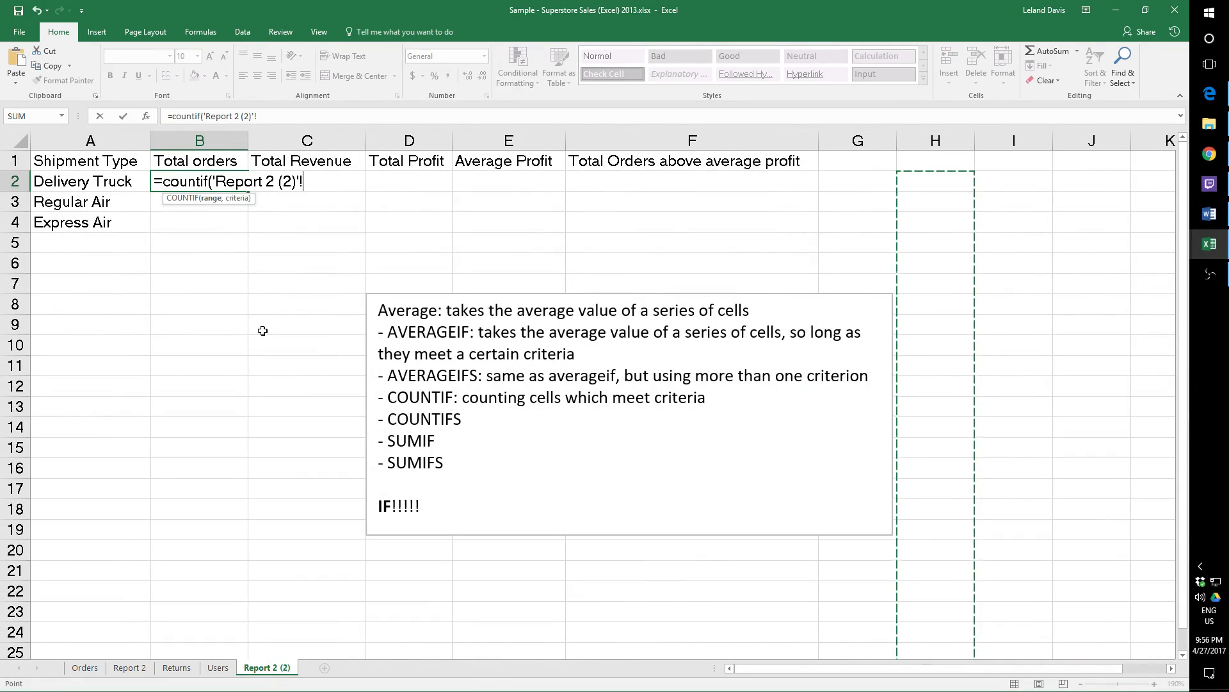
click(130, 667)
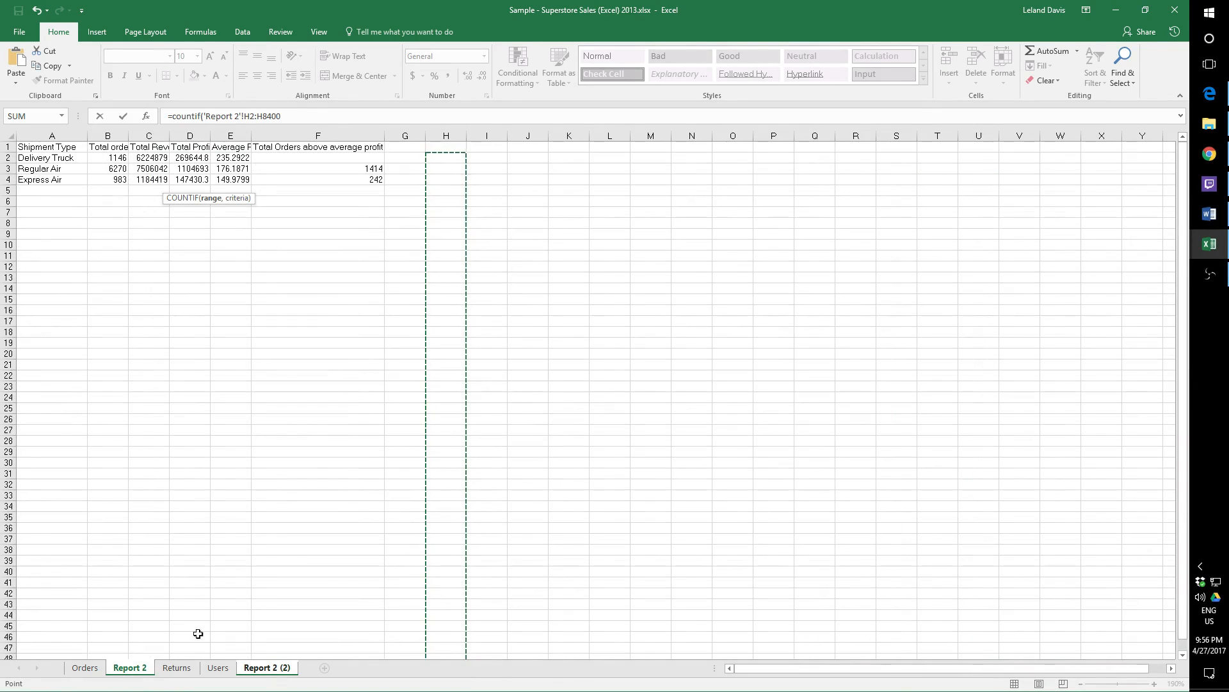
Correct the COUNTIF range by reselecting the Ship Mode cells H2:H8400 on the Orders sheet.
click(81, 667)
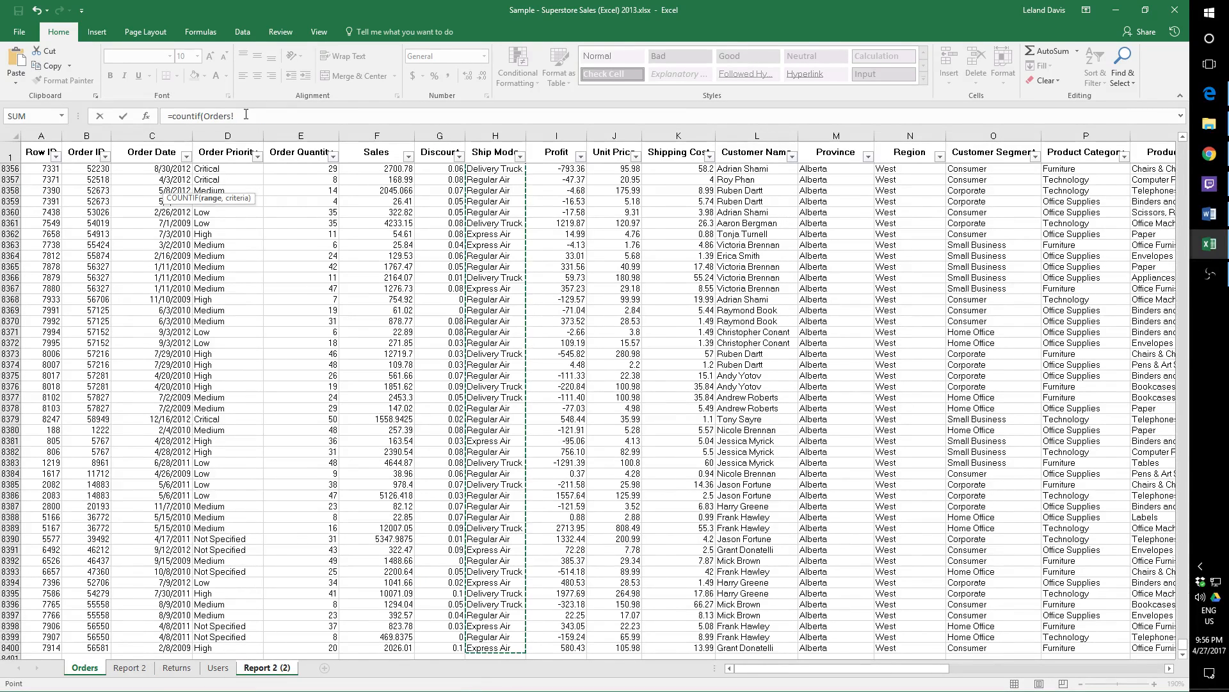
click(272, 115)
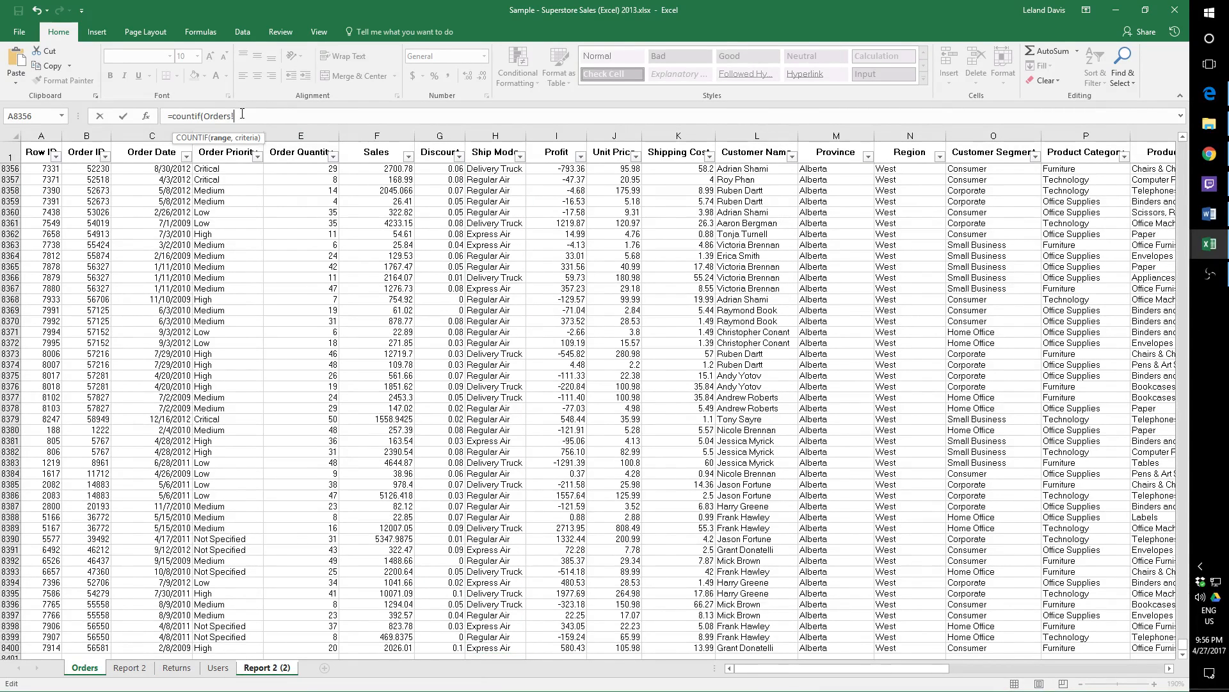
drag(242, 114, 206, 112)
key(BackSpace)
click(492, 650)
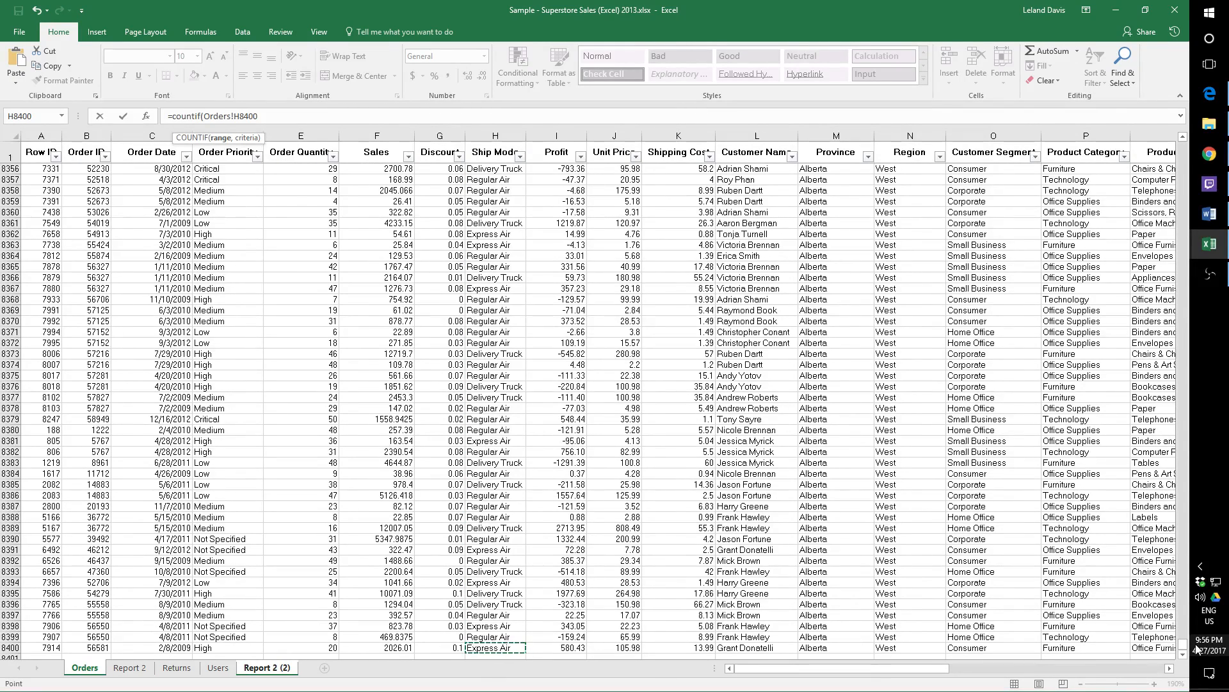
drag(1182, 645, 1182, 146)
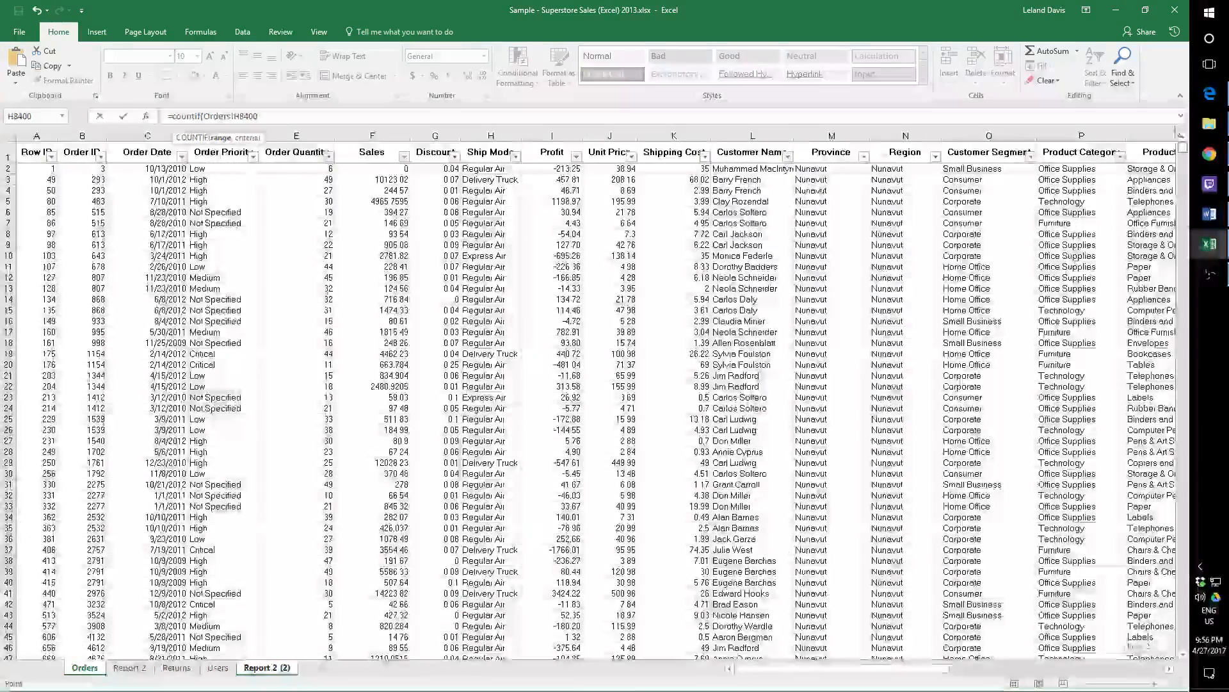
shift+click(481, 169)
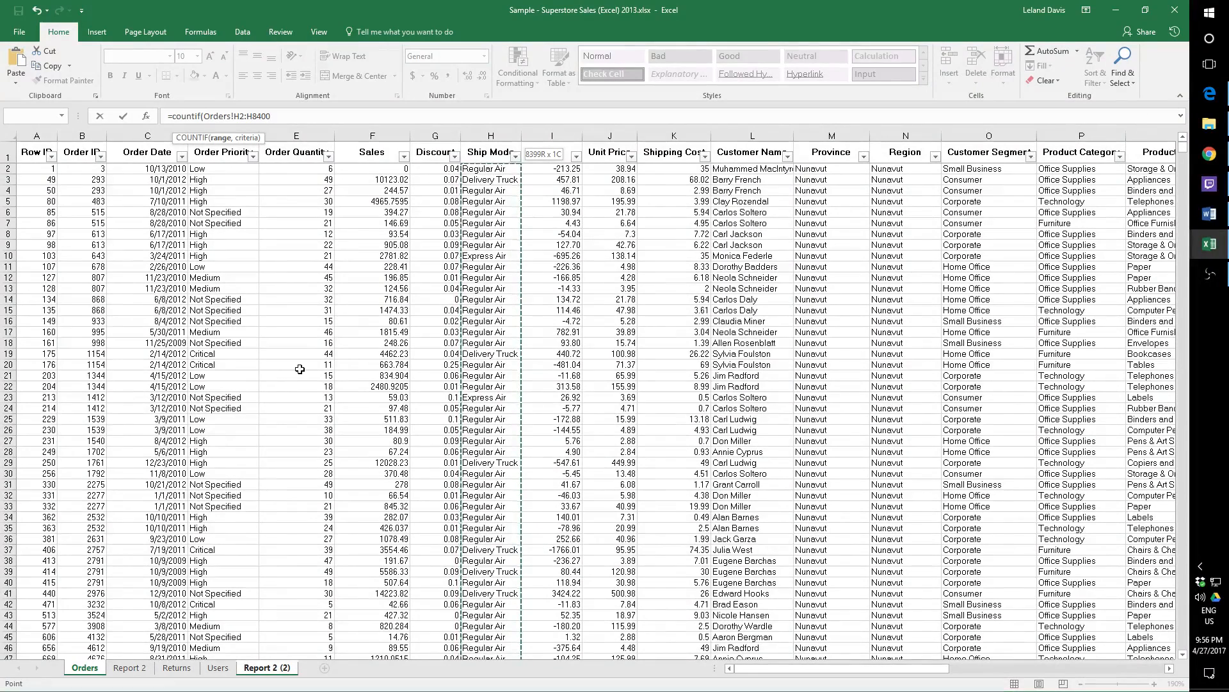
Add Delivery Truck as the criteria argument of the COUNTIF formula.
text(,)
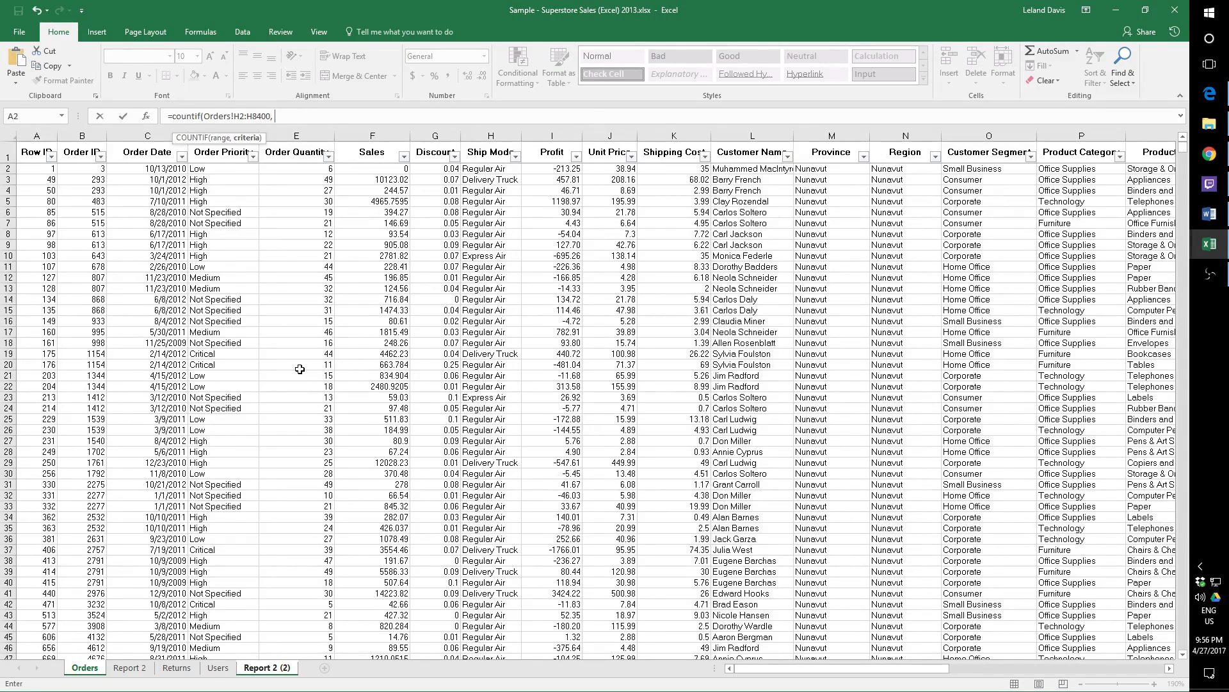
text(Deliver)
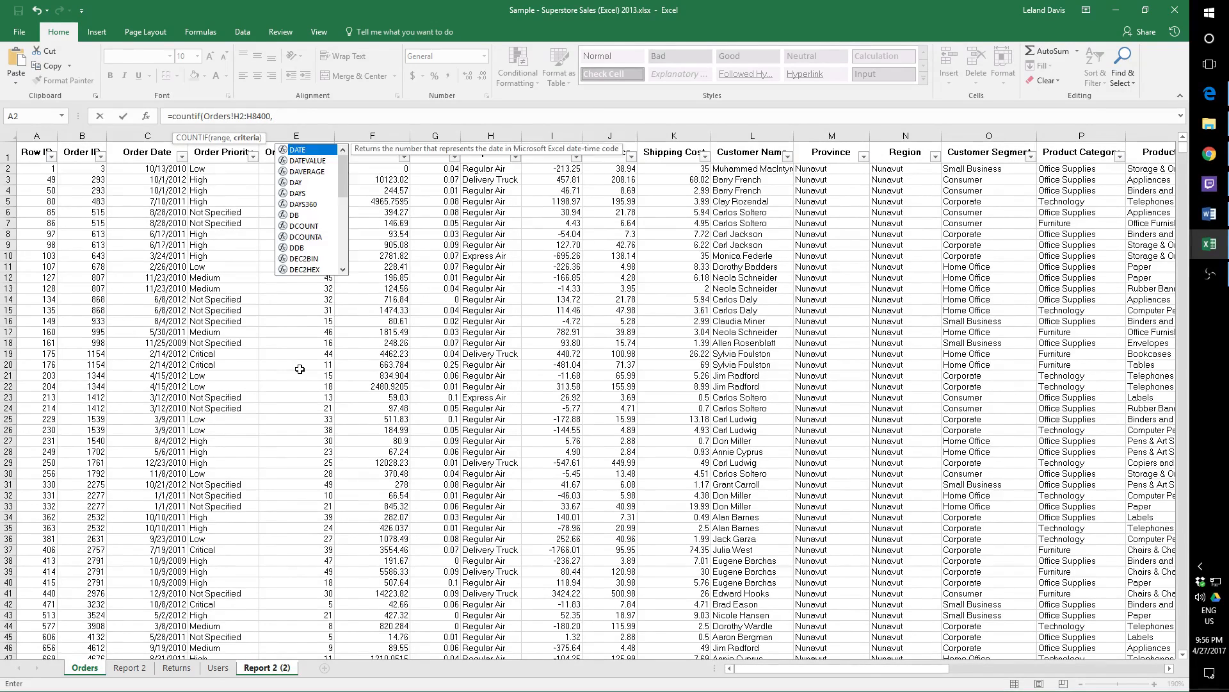
text(y Truck)
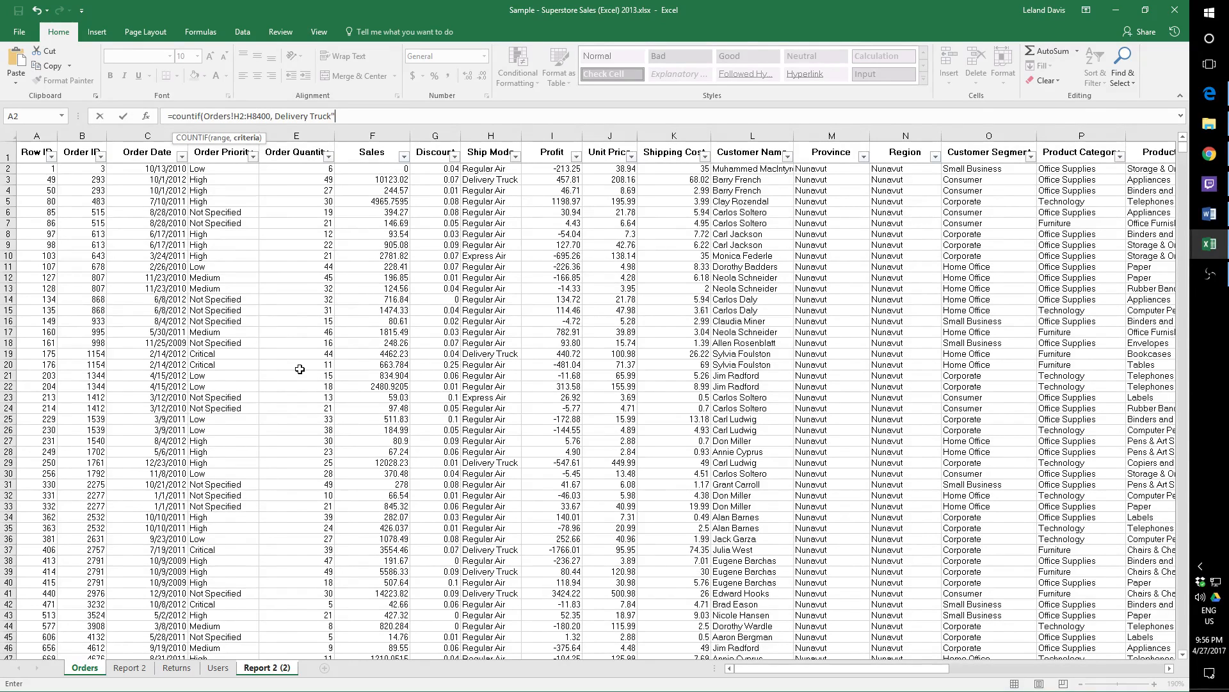
Enclose Delivery Truck in double quotation marks, enter the COUNTIF formula, and reselect B2 to review it.
key(F2)
key(Left)
key(Left)
key(Left)
key(Left)
key(Left)
key(Left)
key(Left)
key(Left)
key(Left)
key(Left)
key(Left)
key(Left)
key(Left)
key(Left)
key(Left)
text(")
key(End)
text(")
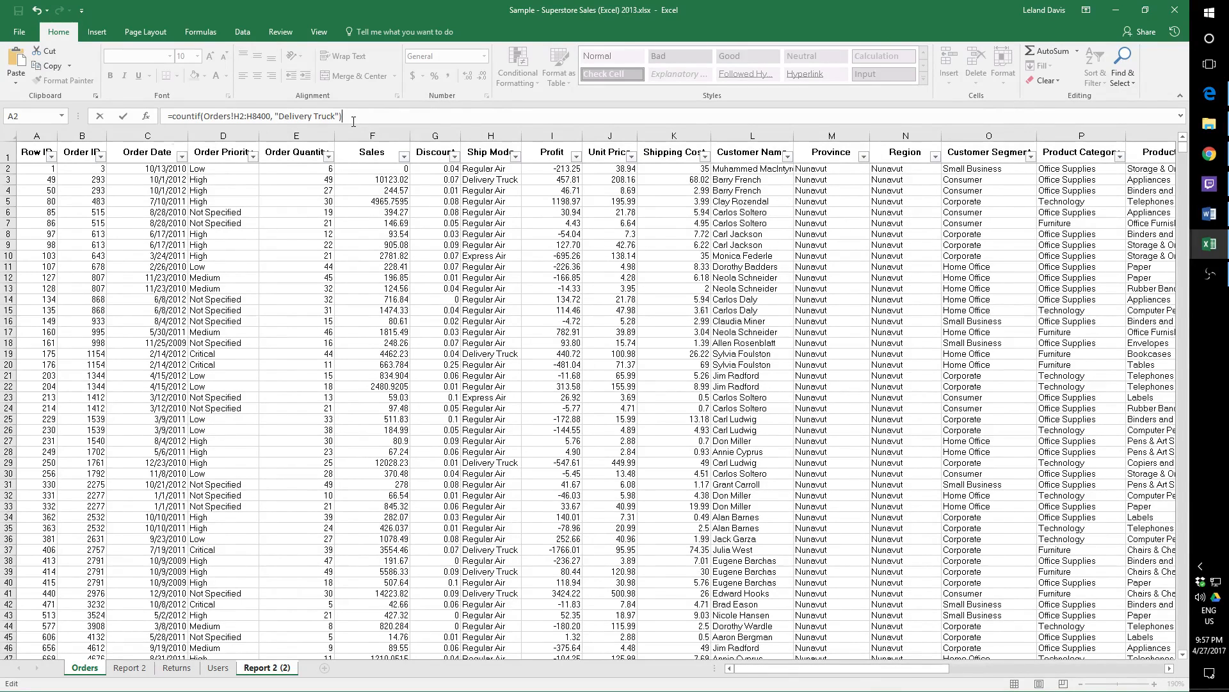
key(BackSpace)
key(Return)
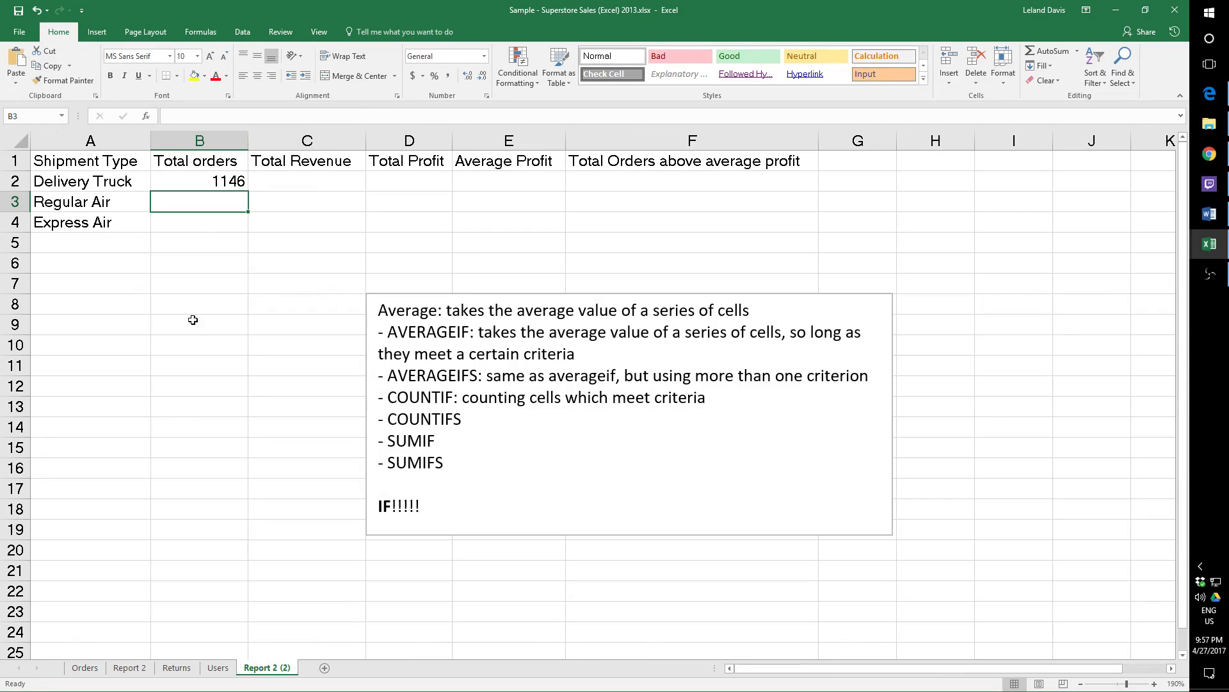
click(200, 185)
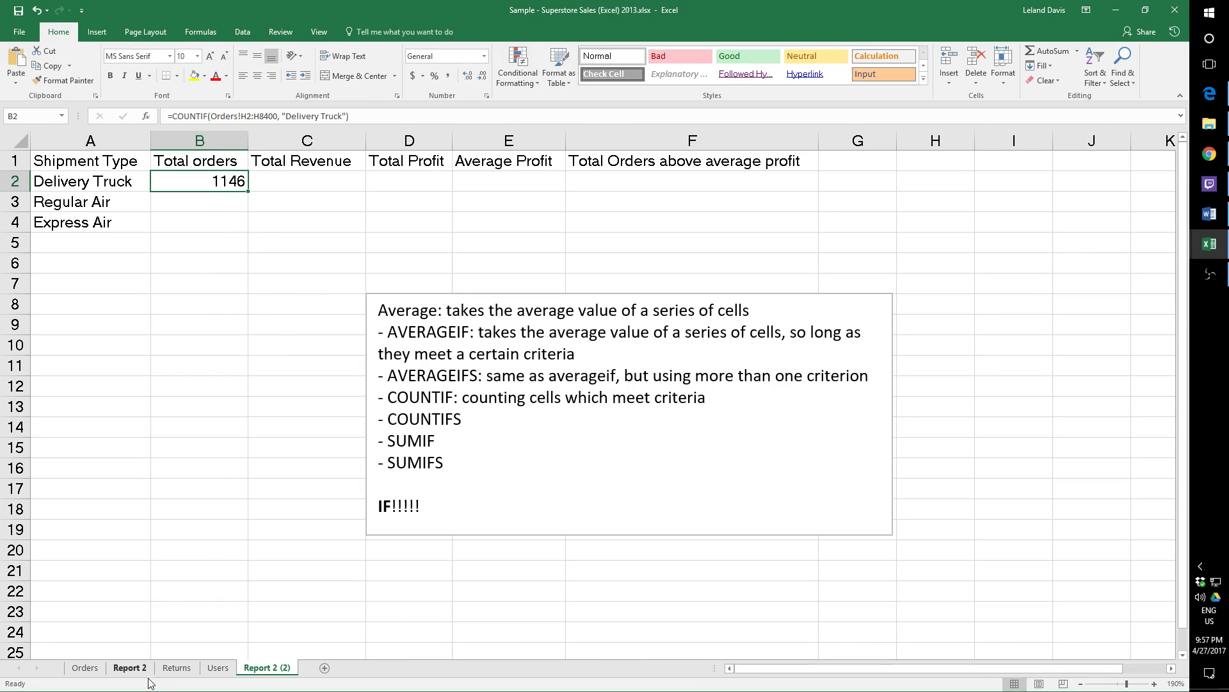
Try copying the COUNTIF cell from B2 into B3, compare the two formulas' ranges, and clear B3.
click(218, 201)
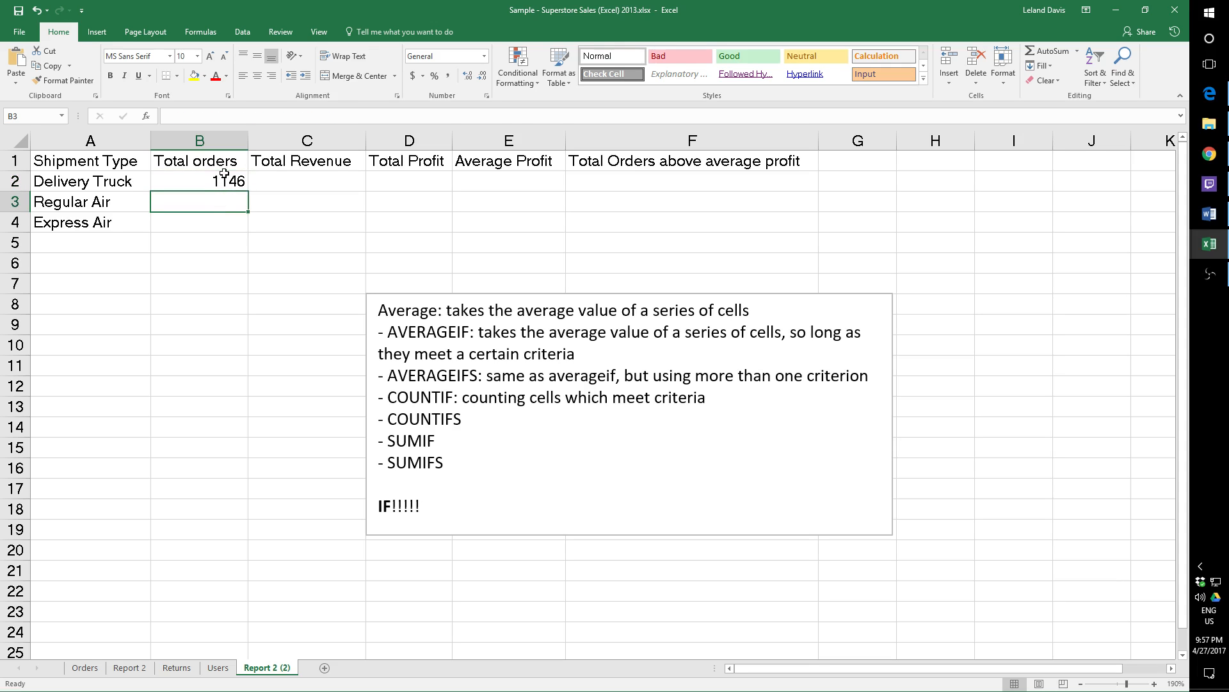
click(225, 183)
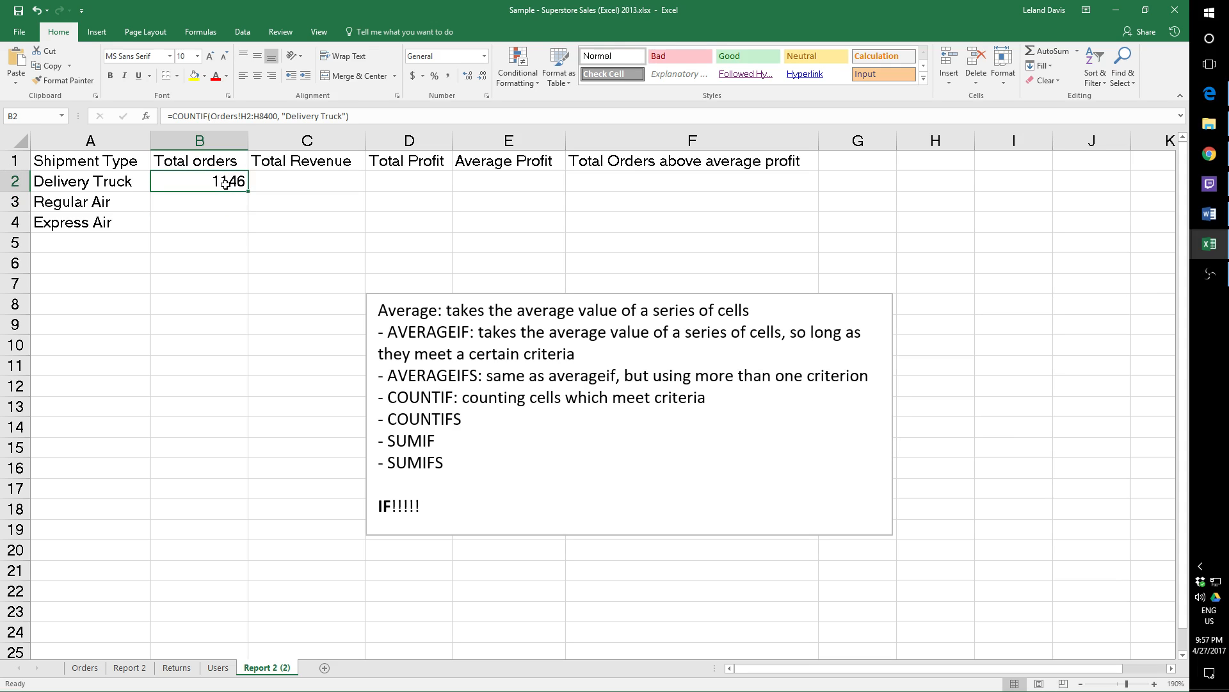
key(ctrl+c)
click(225, 202)
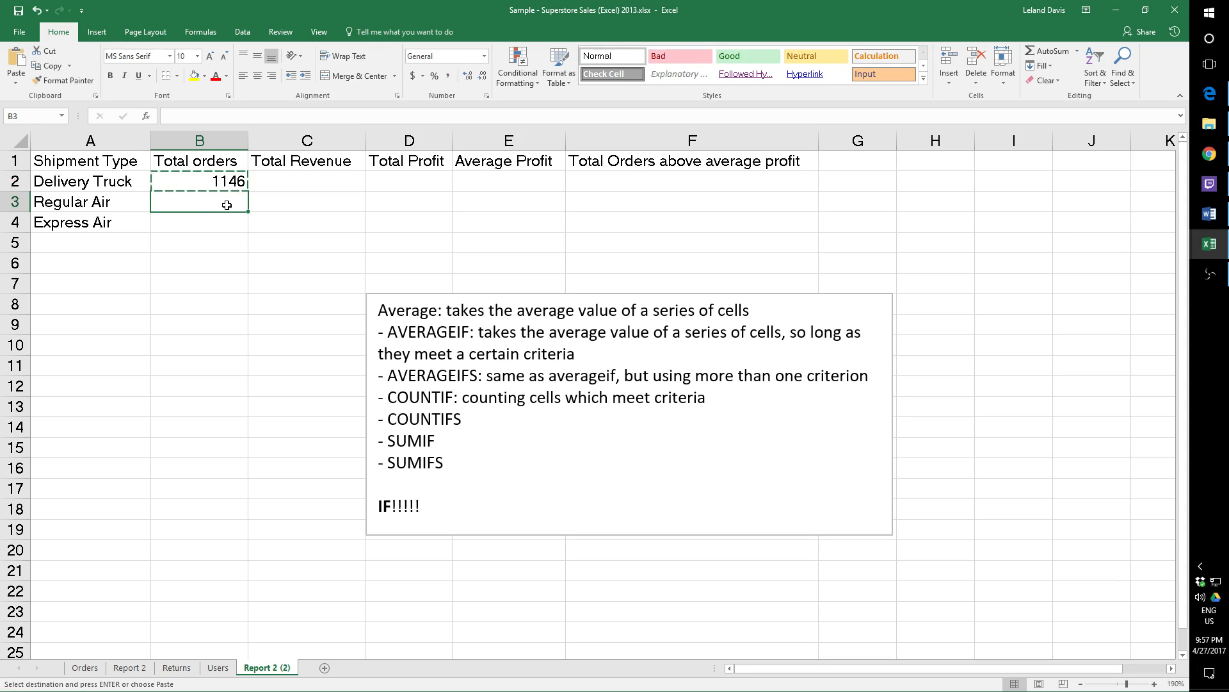
key(ctrl+v)
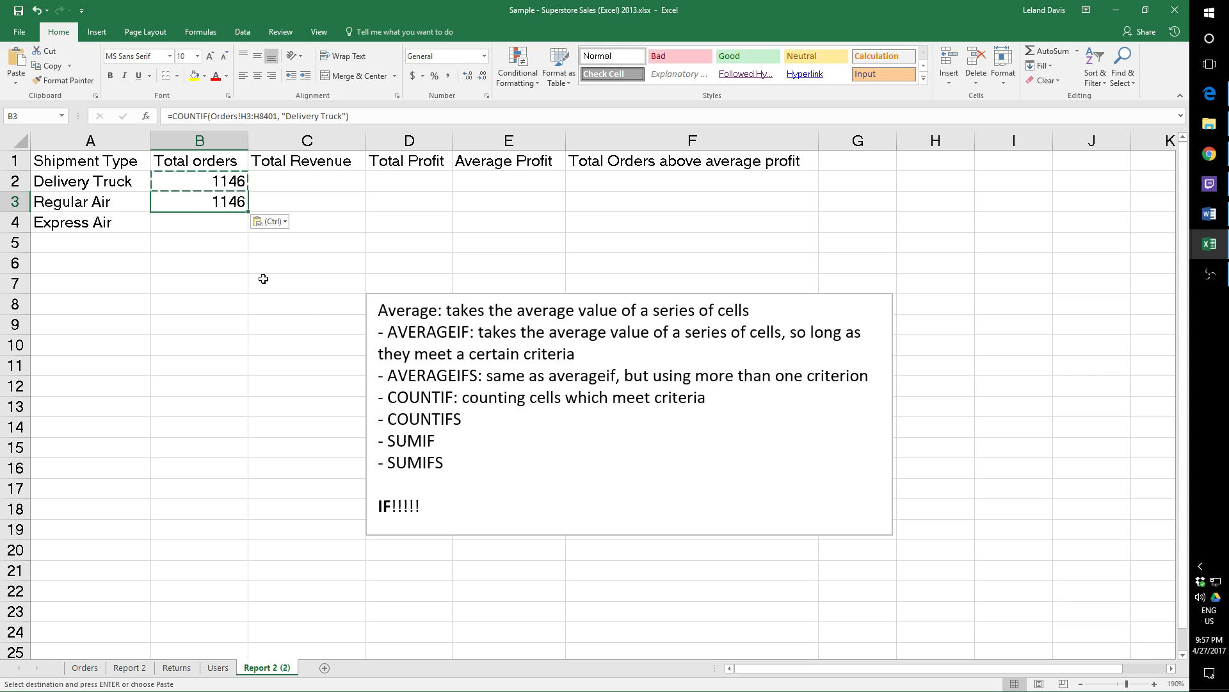
click(227, 178)
click(224, 204)
click(193, 183)
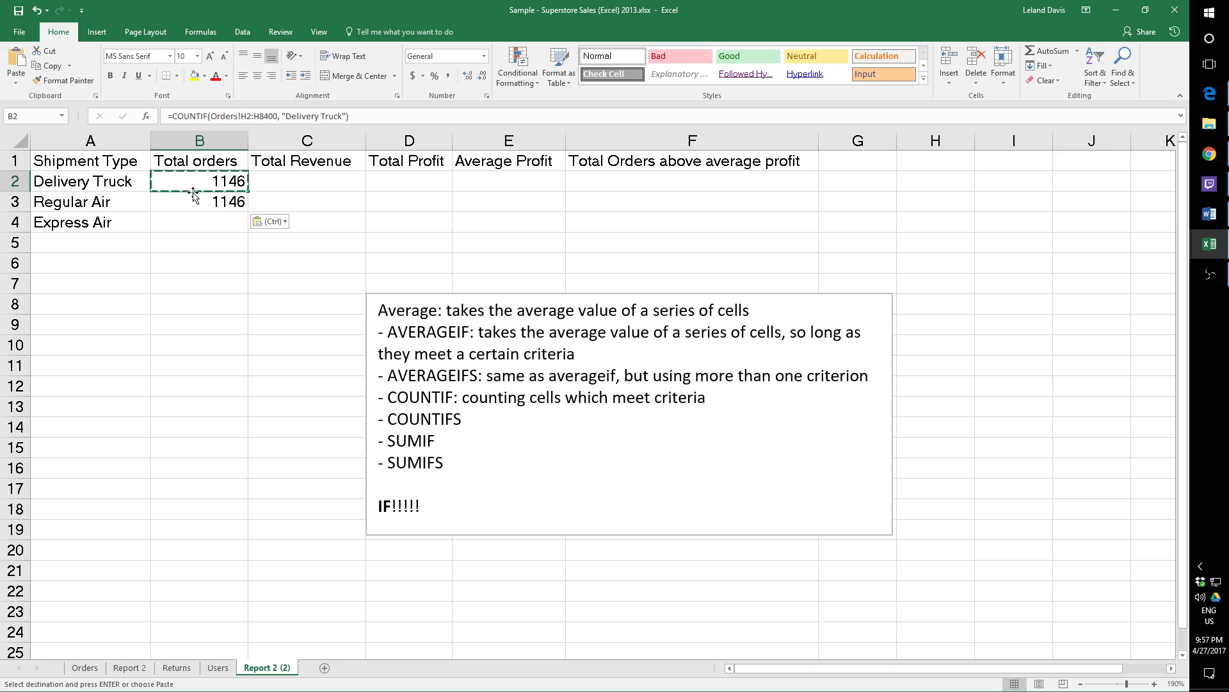
click(199, 202)
key(Delete)
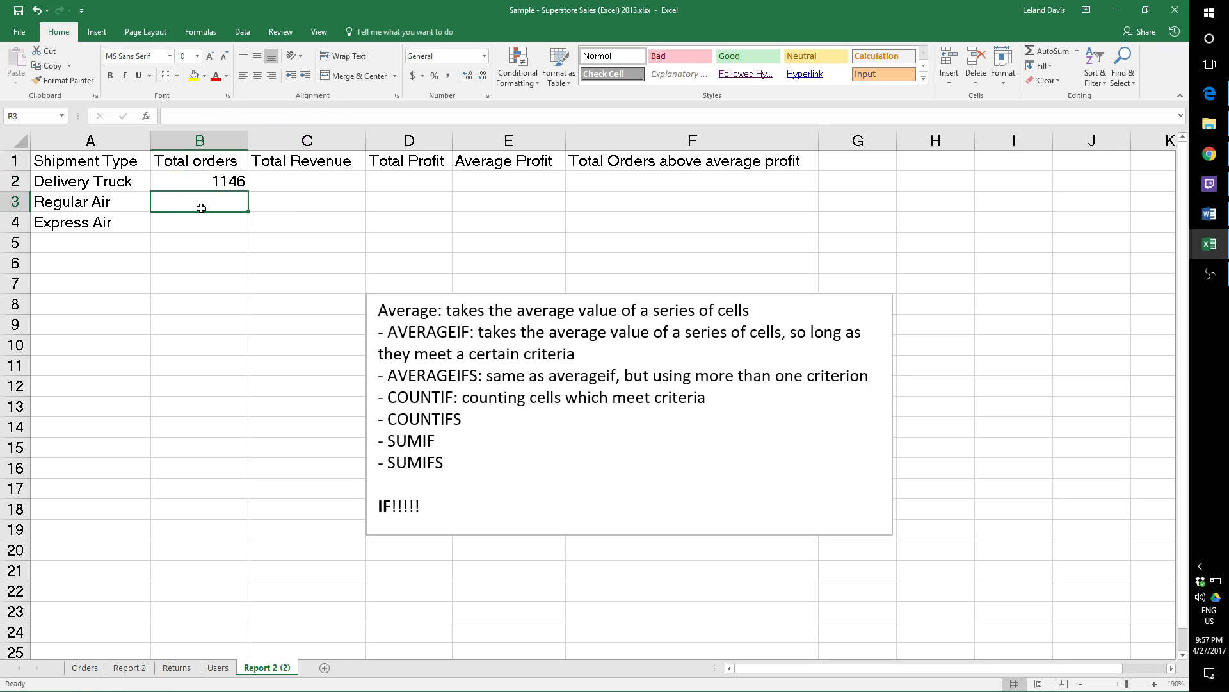
Copy the entire COUNTIF formula text from cell B2 so its Orders range stays fixed when reused.
click(234, 182)
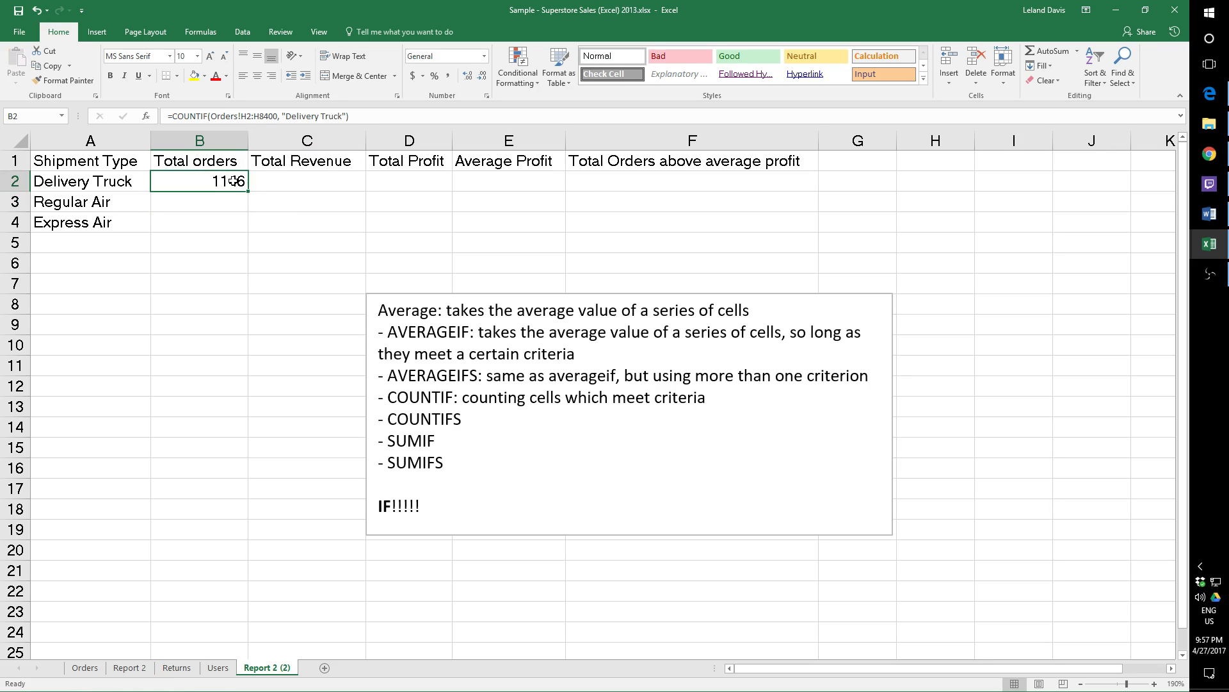
click(378, 115)
drag(378, 115, 181, 112)
drag(348, 115, 167, 115)
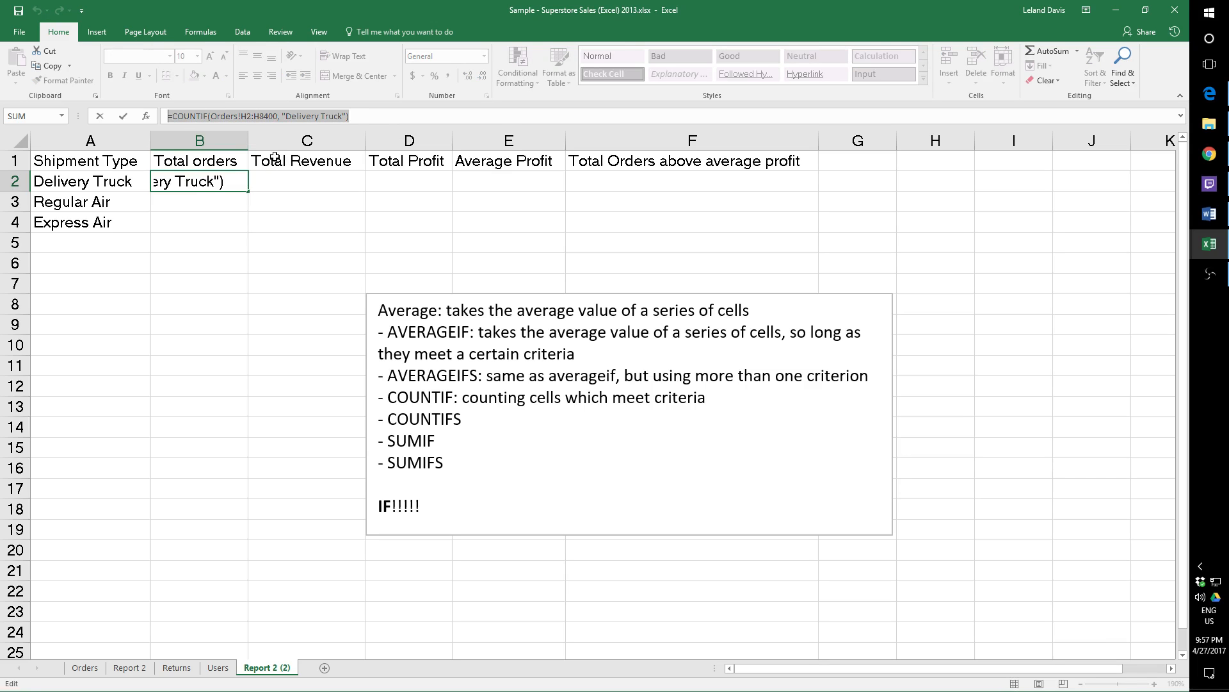
key(ctrl+c)
text(=)
click(197, 203)
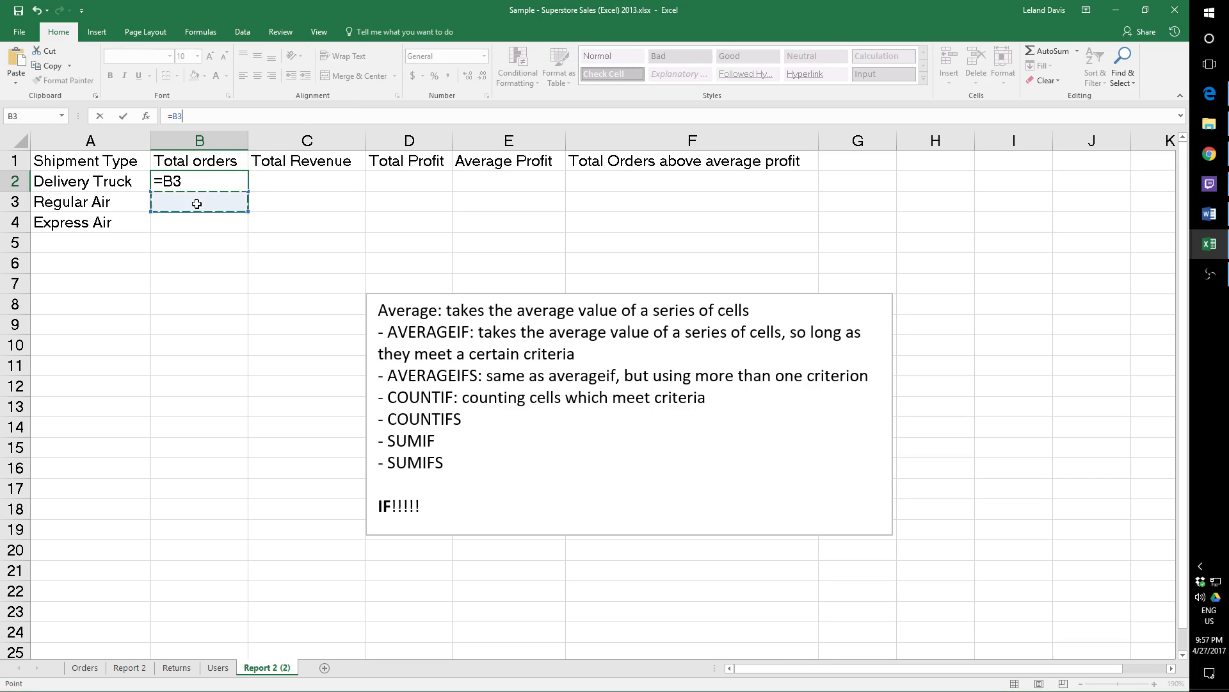
key(Escape)
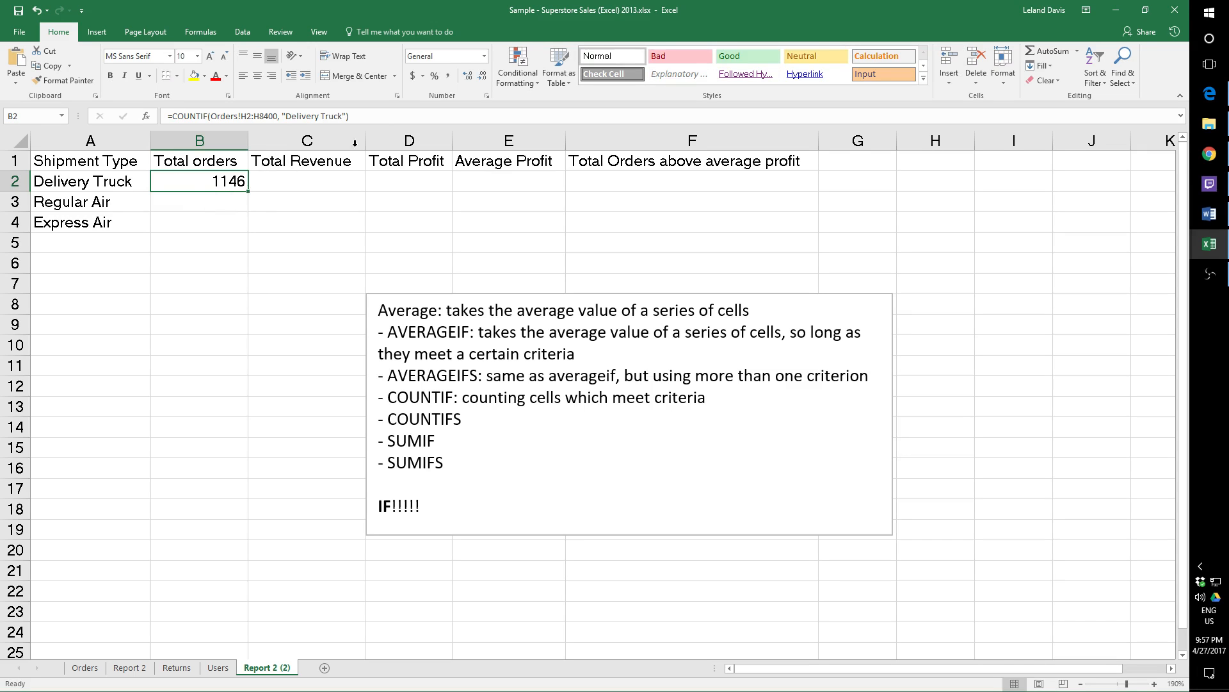
click(377, 116)
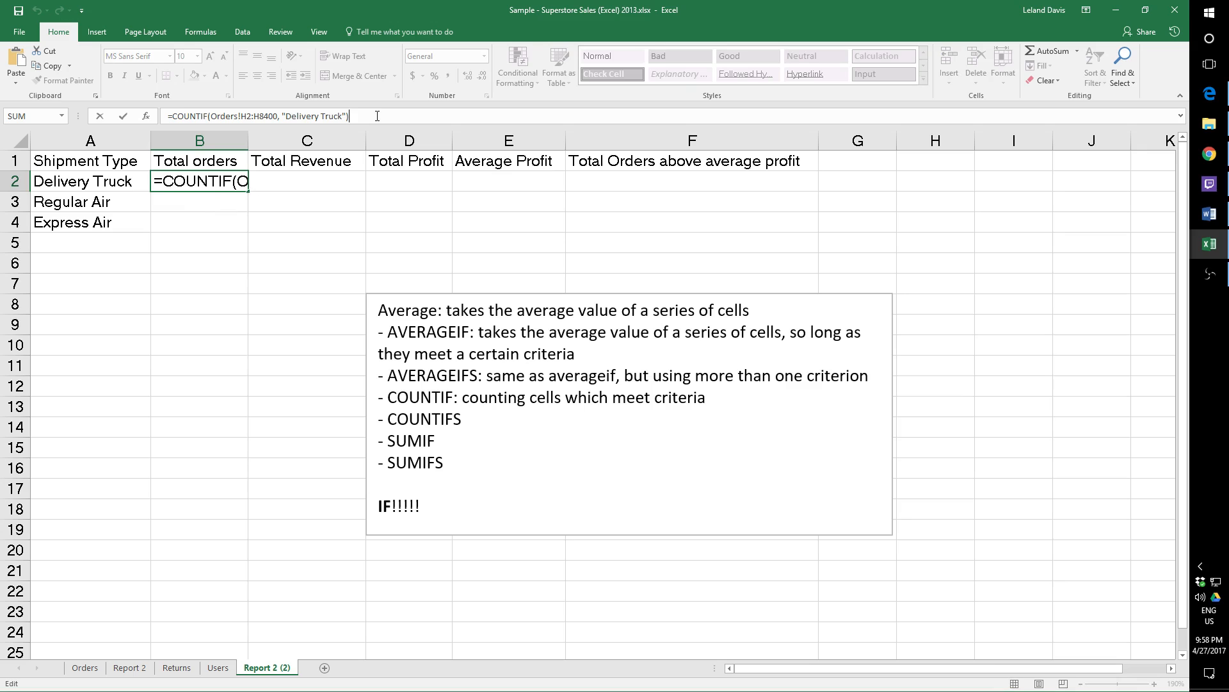
key(Return)
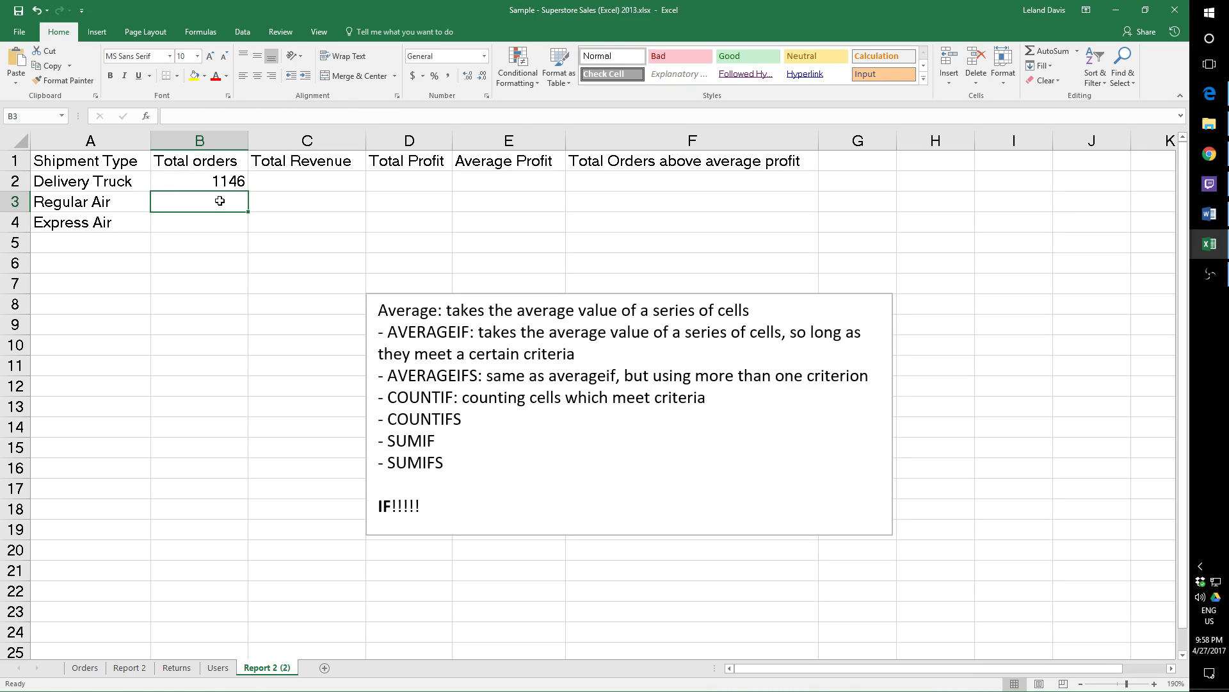
Paste the copied COUNTIF formula into B3 and change its criteria to "Regular Air".
key(ctrl+v)
key(ctrl)
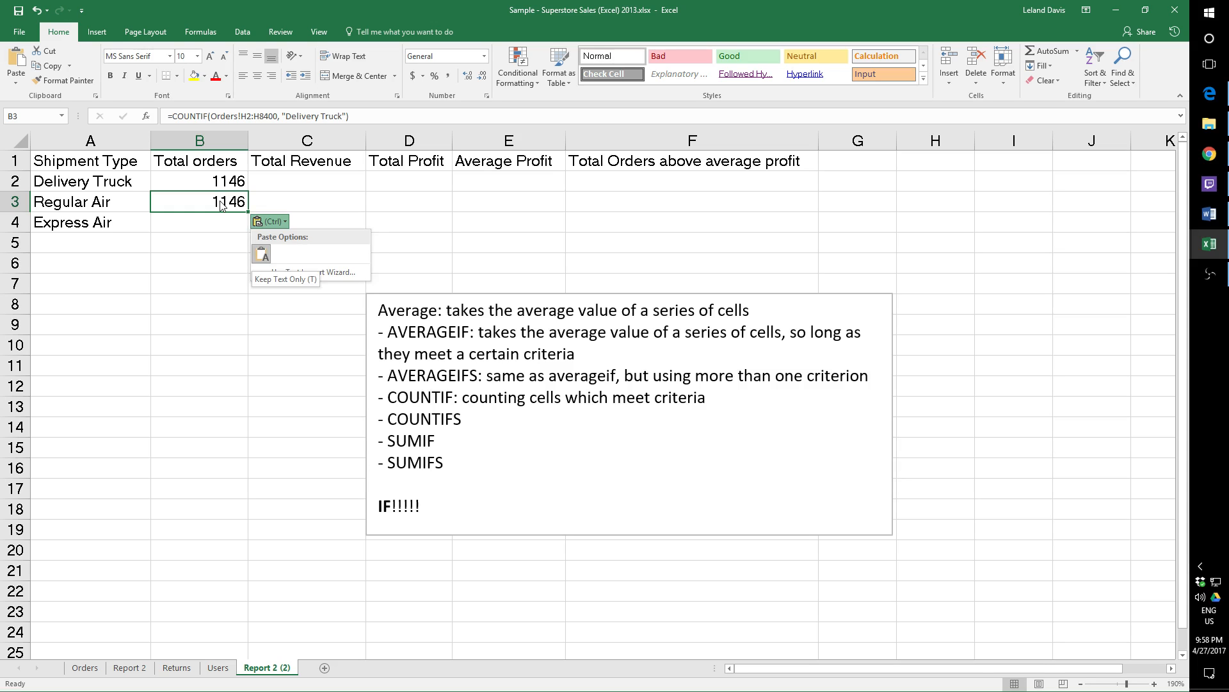
click(219, 201)
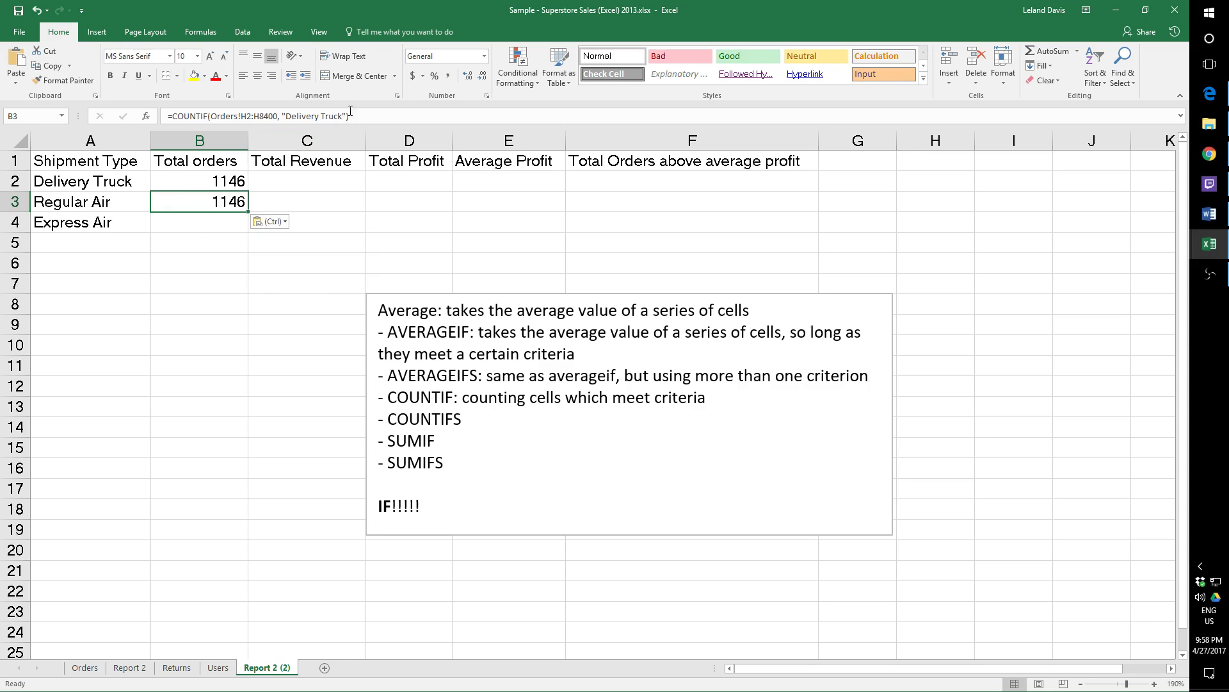
drag(342, 116, 290, 116)
text(Regular Air)
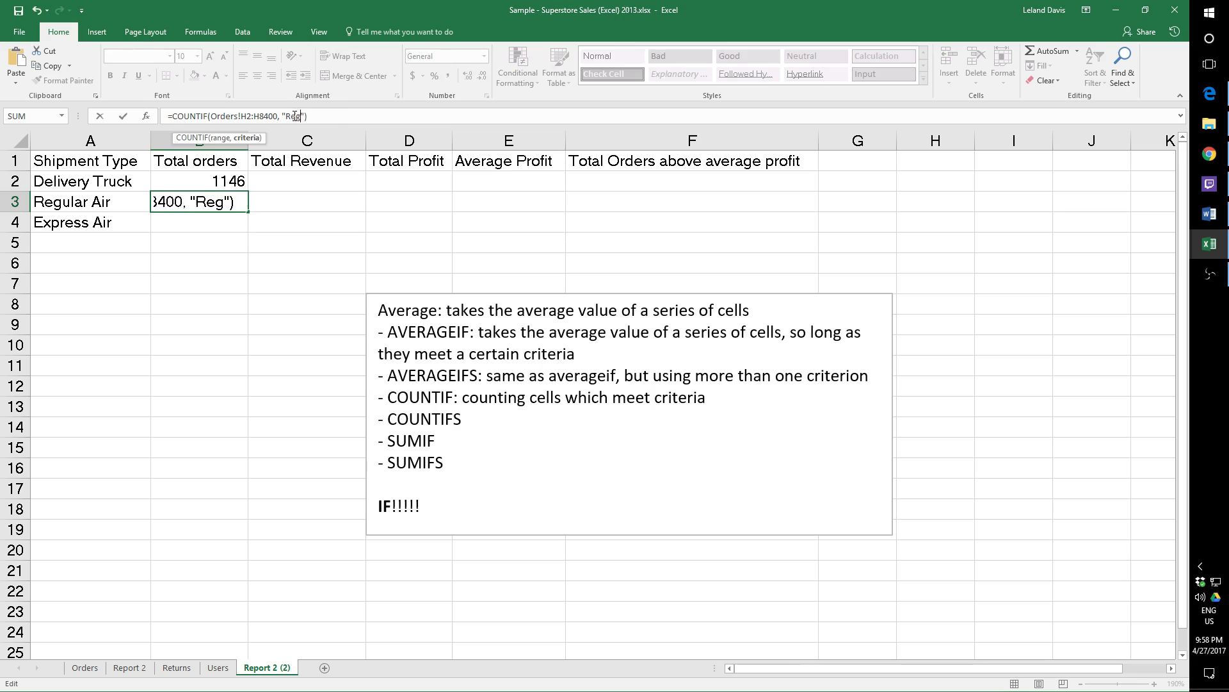
key(Return)
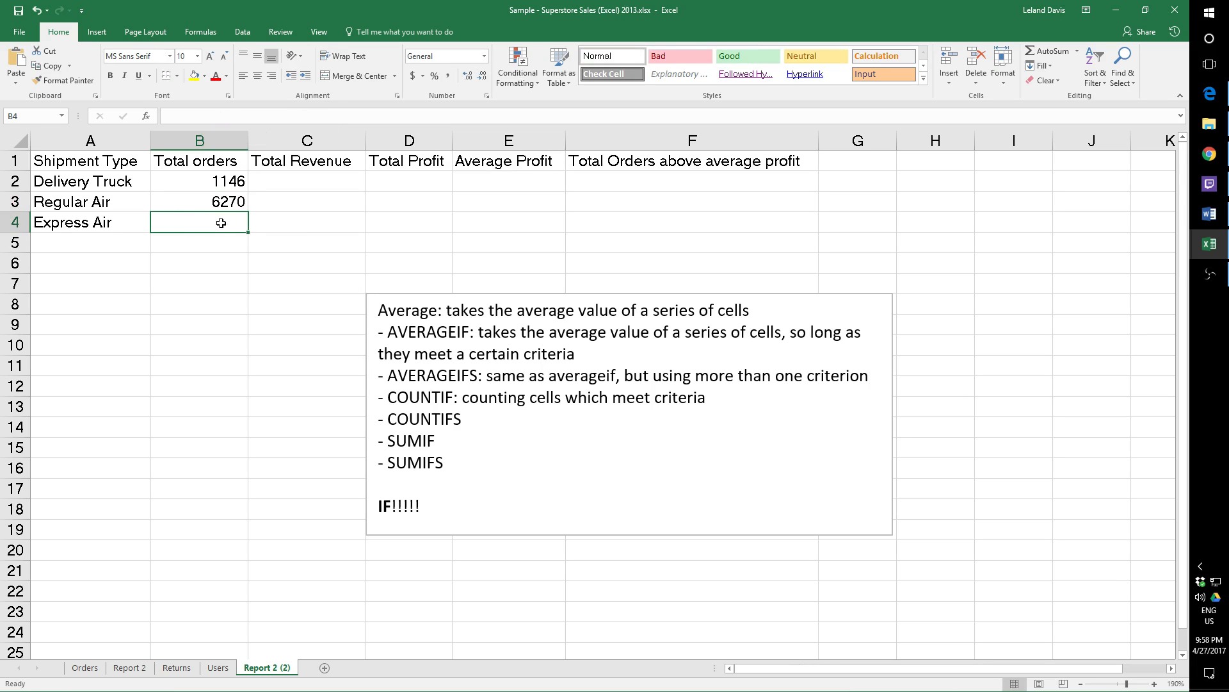
Paste the COUNTIF formula into B4 with the criteria "Express Air", and review the Regular Air formula in B3.
key(ctrl+v)
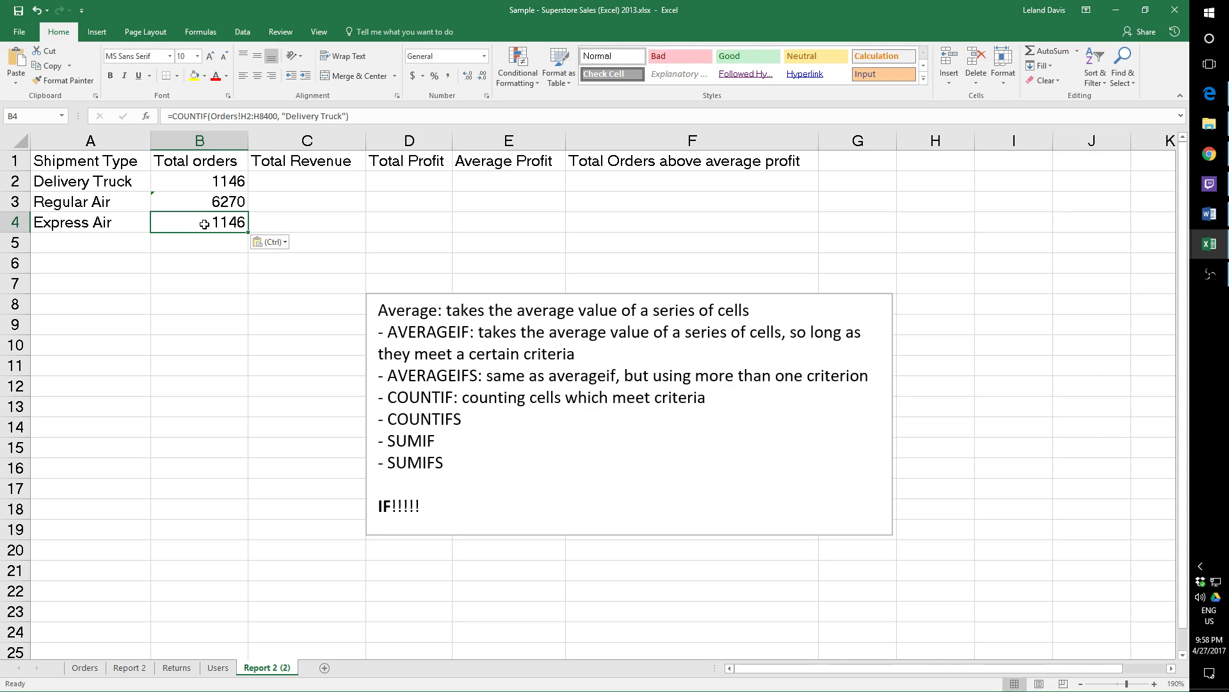
drag(339, 115, 286, 123)
text(Exprek)
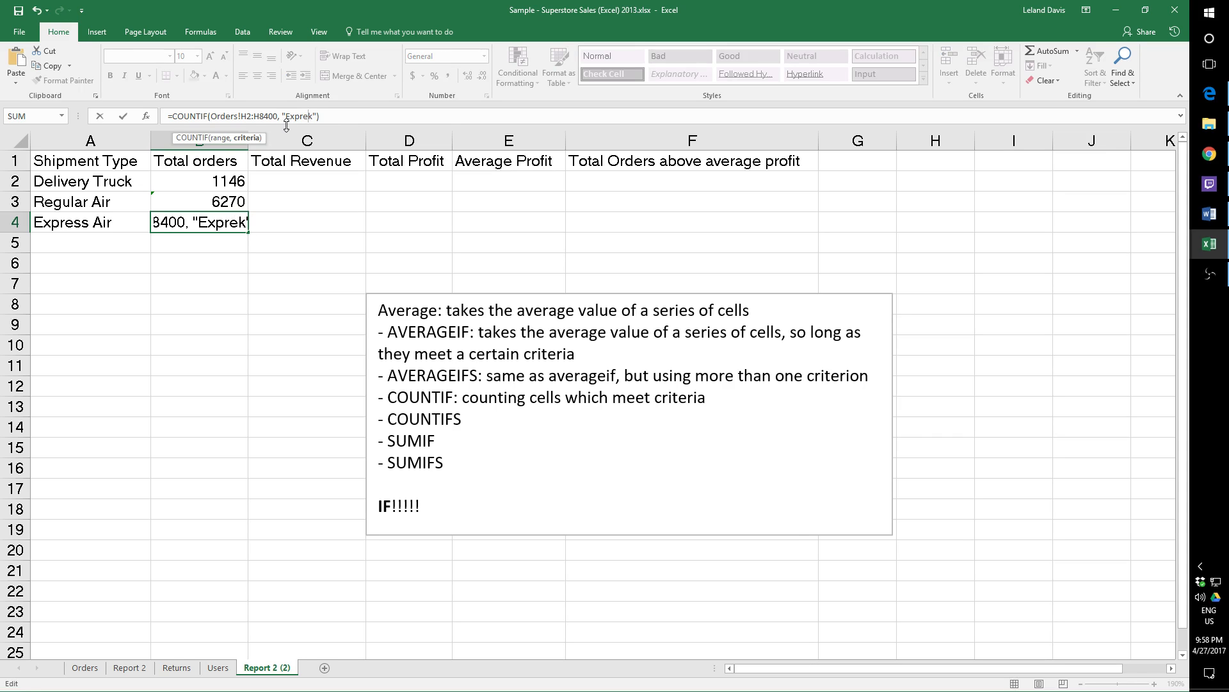
key(BackSpace)
text(ss Air)
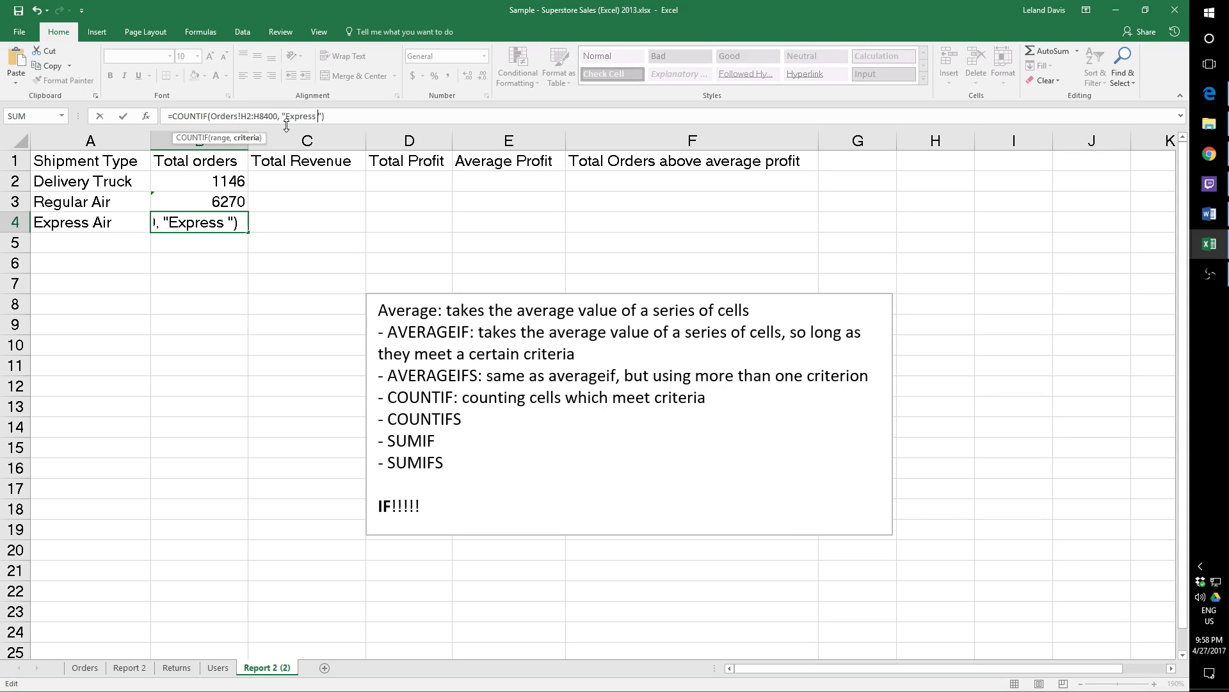
key(Return)
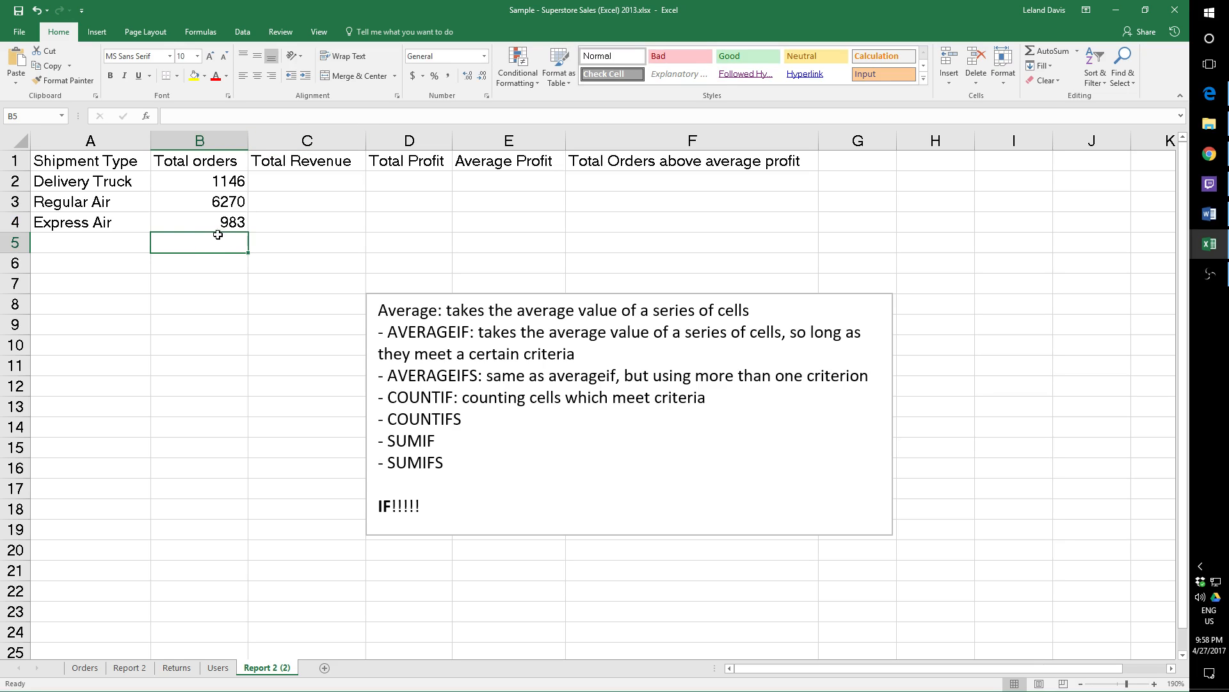
click(216, 206)
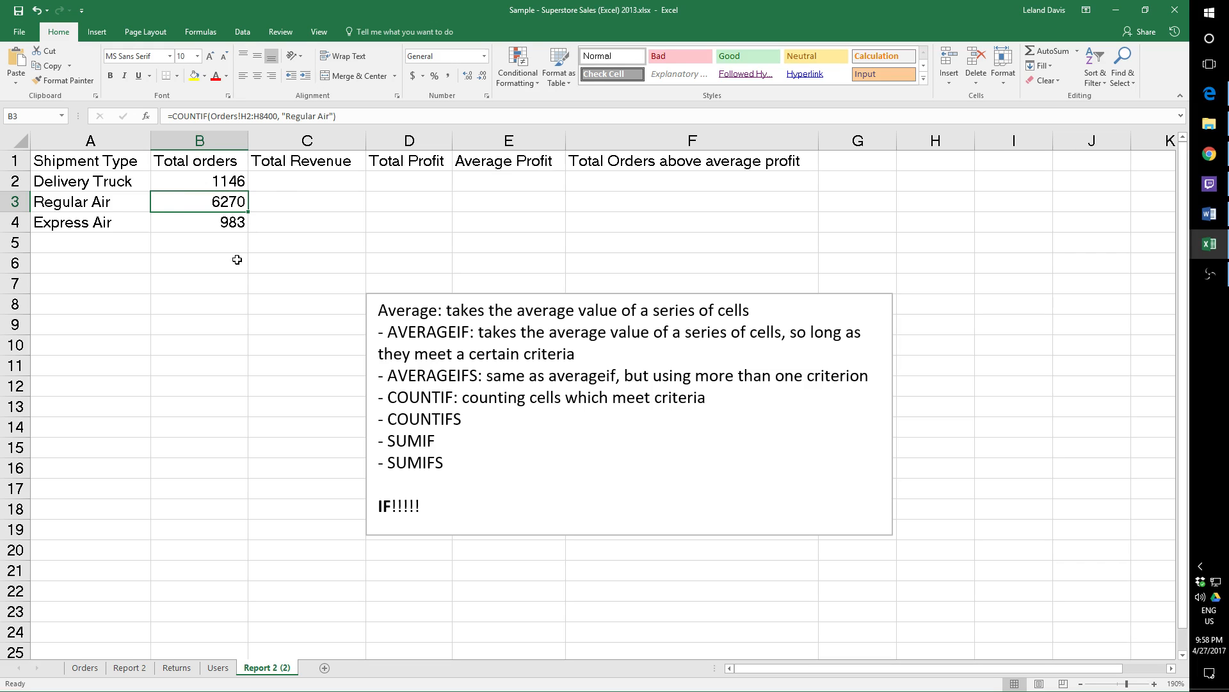
Start a SUMIF formula in C2 under Total Revenue, using the Orders sheet's Ship Mode cells H2:H8400 as the range.
click(288, 182)
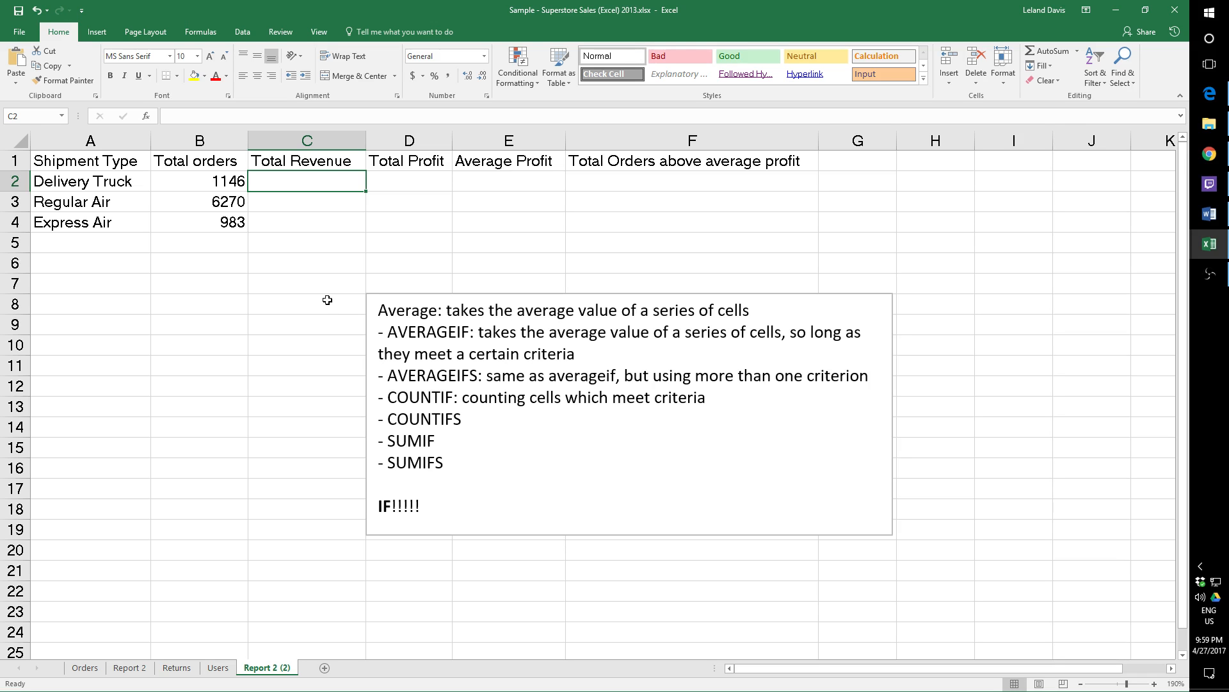
text(=)
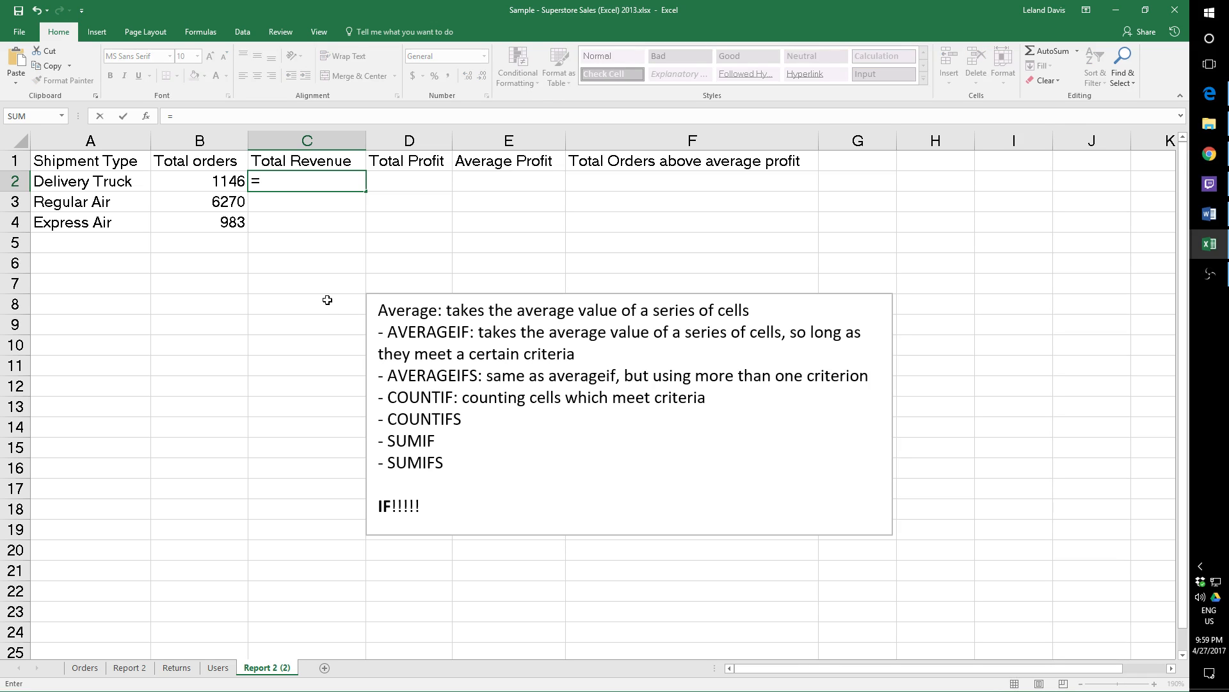
text(SUMI)
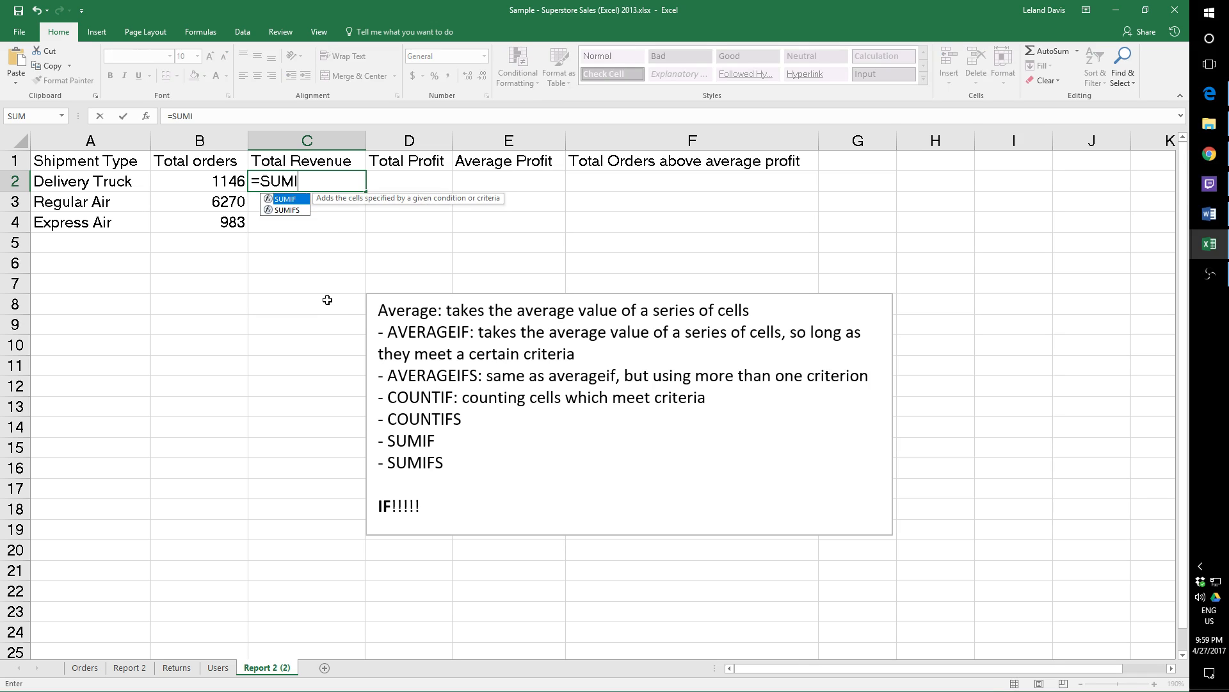
text(F()
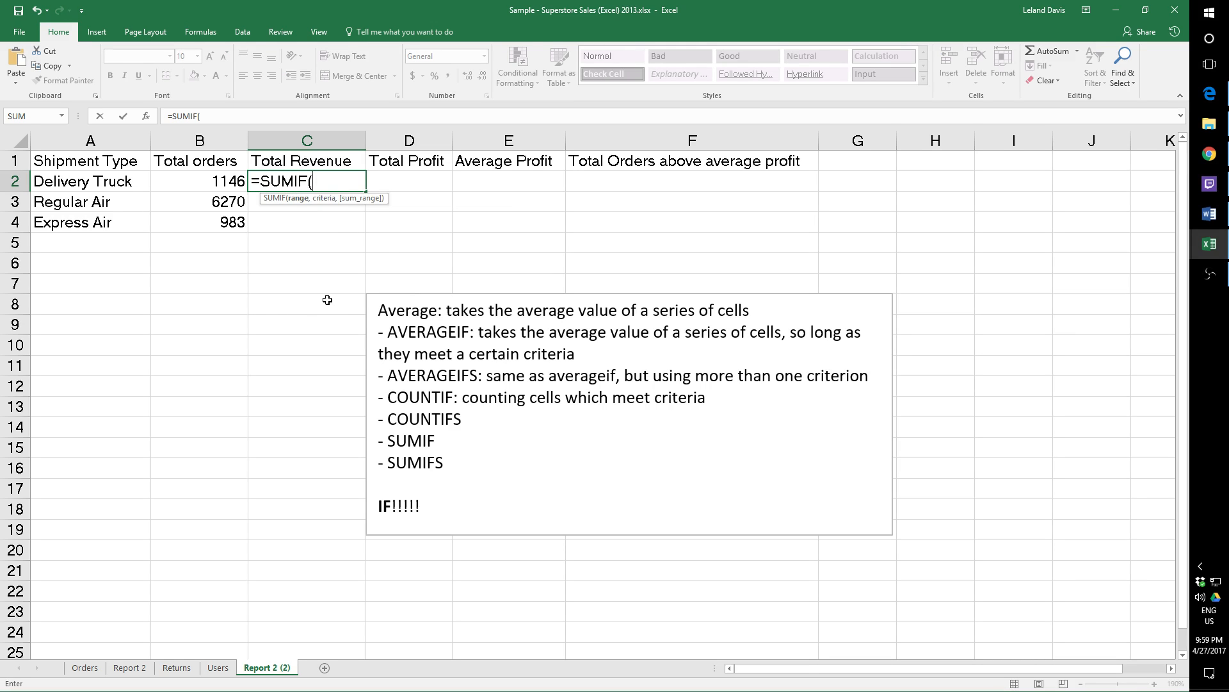
click(90, 669)
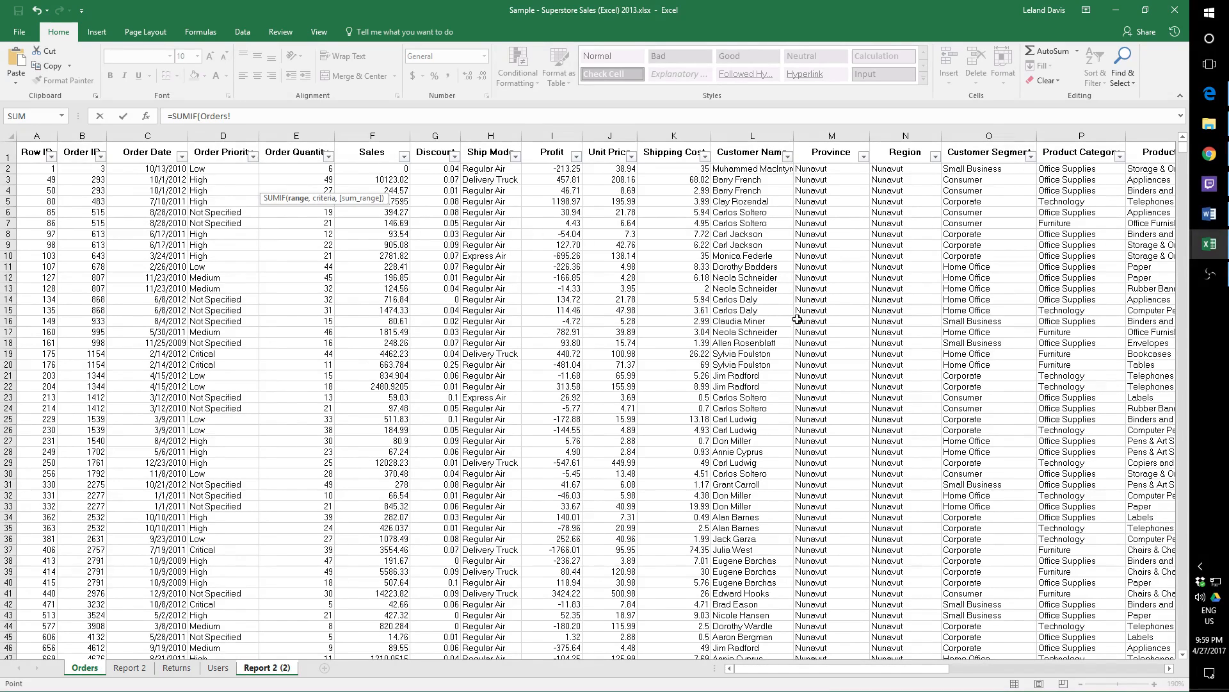
click(489, 169)
drag(1183, 147, 1184, 644)
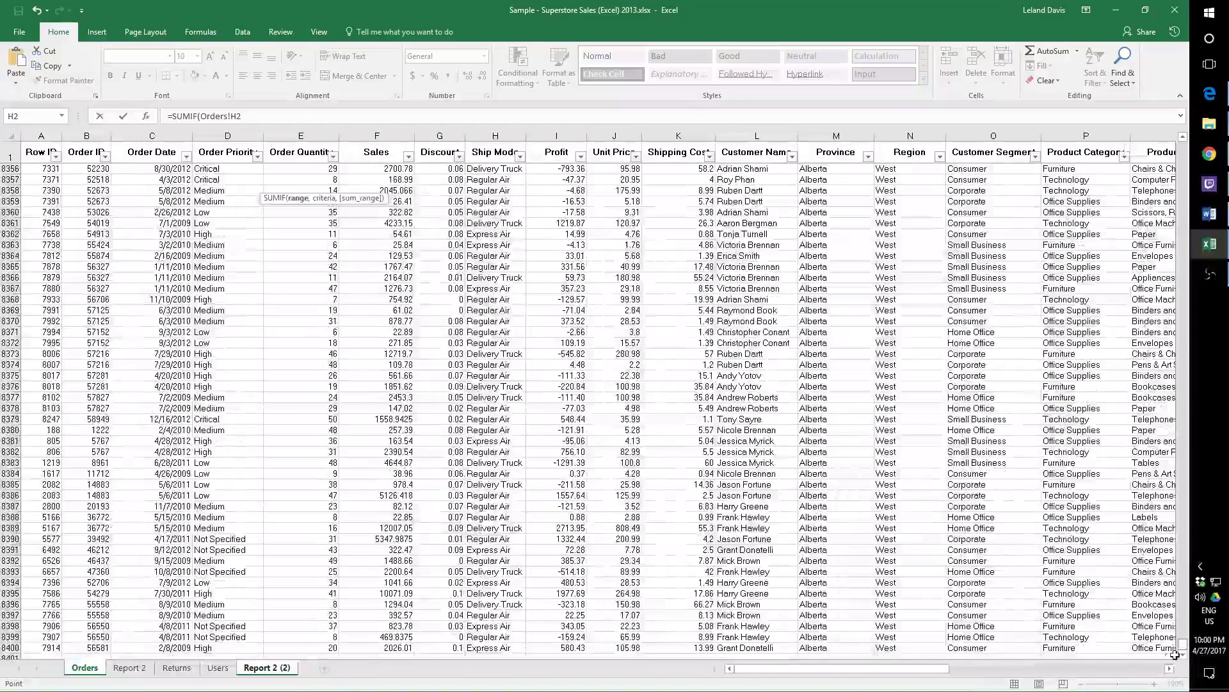
shift+click(484, 647)
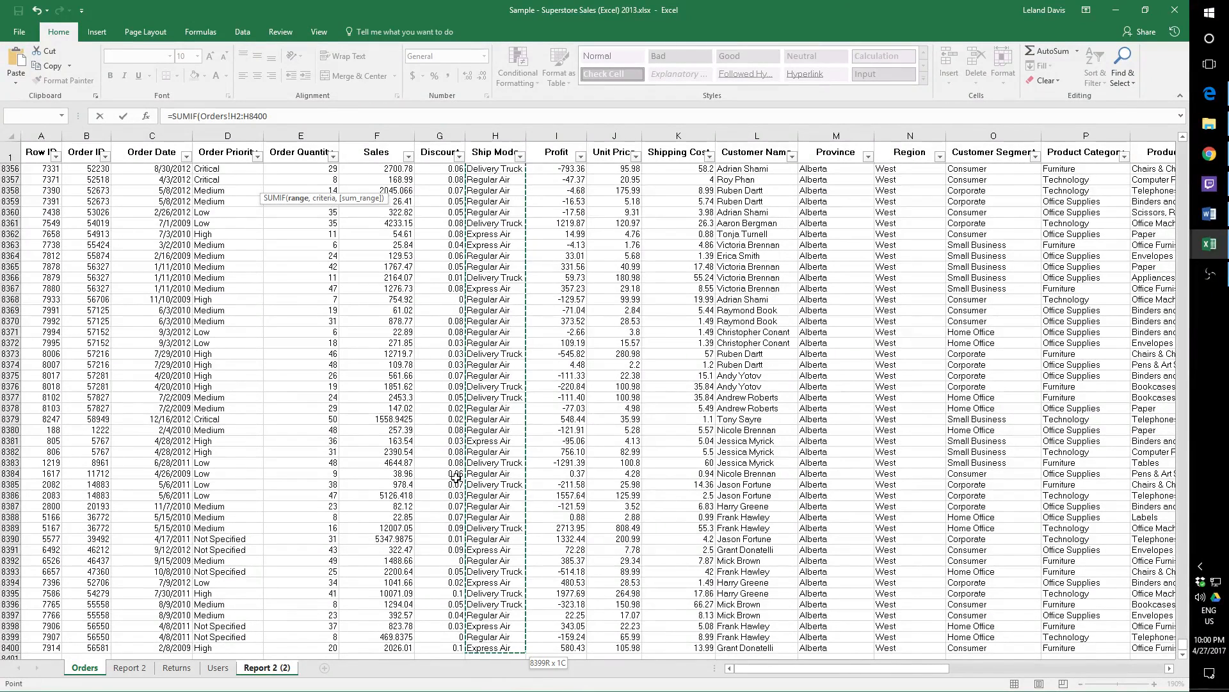
Complete the SUMIF with criteria "Delivery Truck" and the Orders sheet's Sales cells F2:F8400 as sum range, and reselect C2 to review it.
text(, "Delivery Truck)
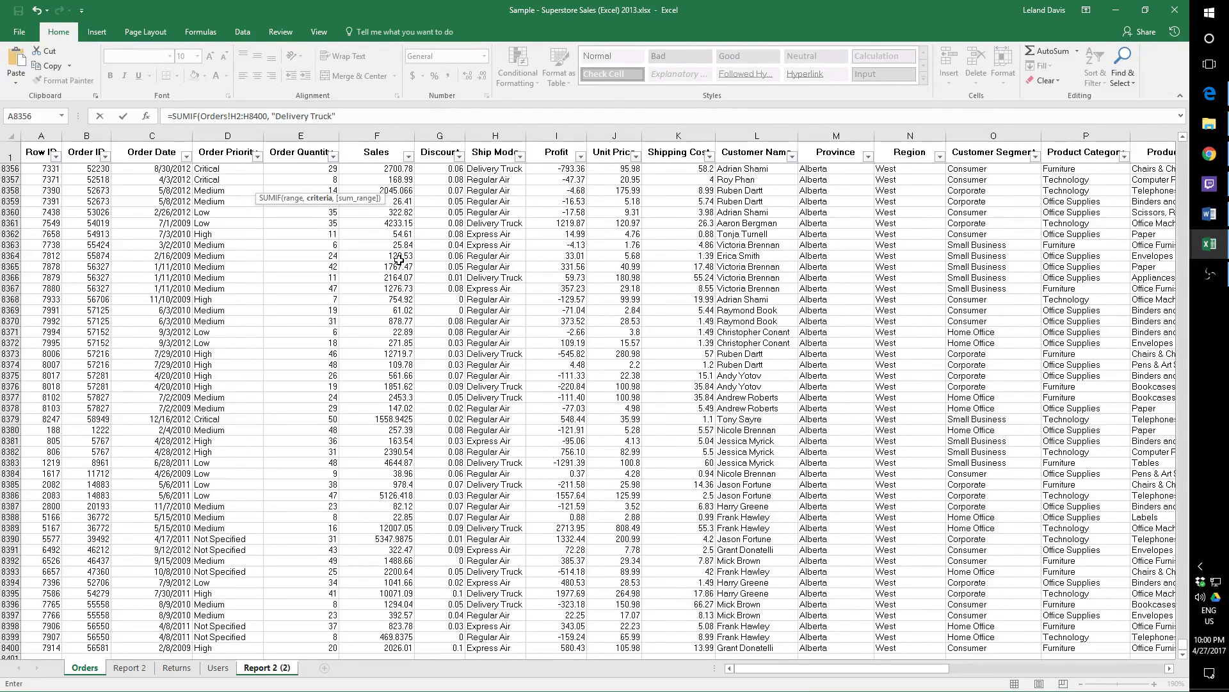
text(,)
click(390, 648)
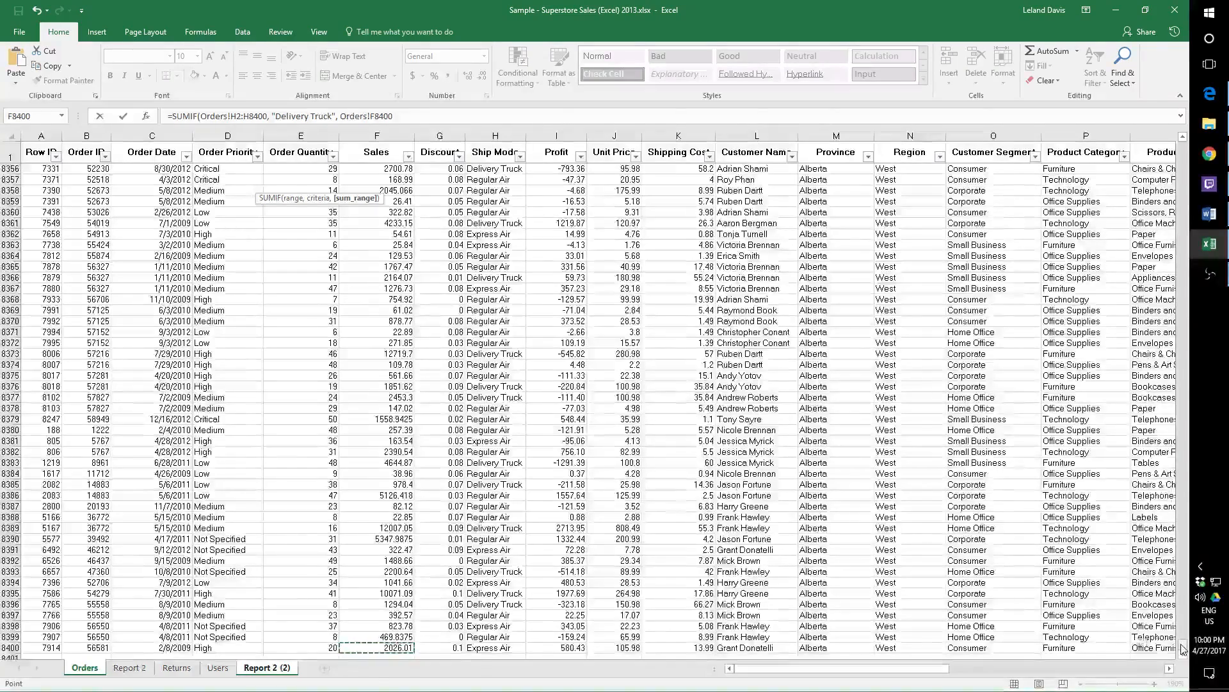
drag(1182, 649, 1182, 147)
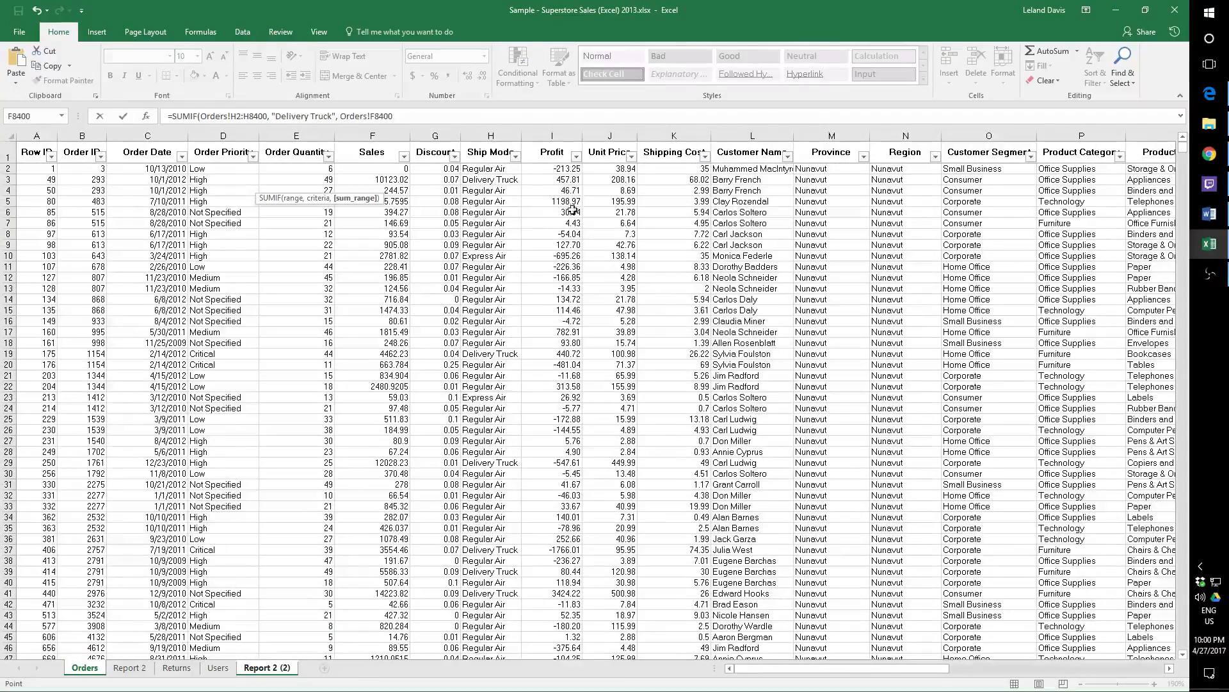
shift+click(401, 169)
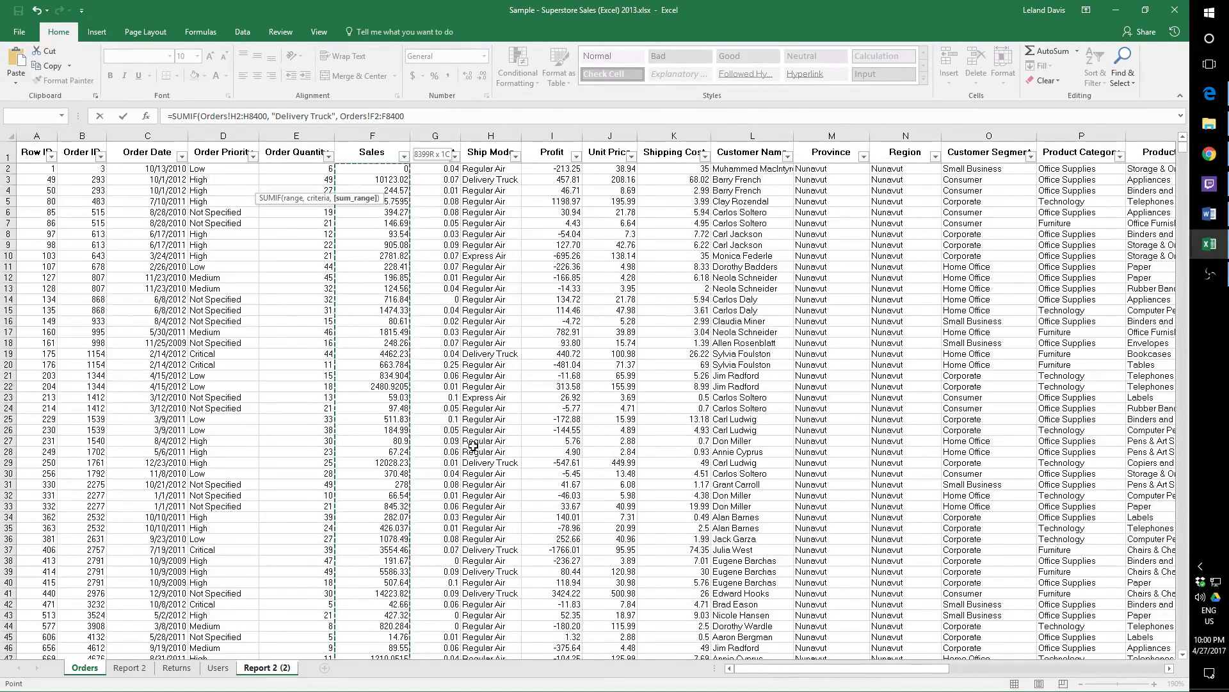
click(418, 116)
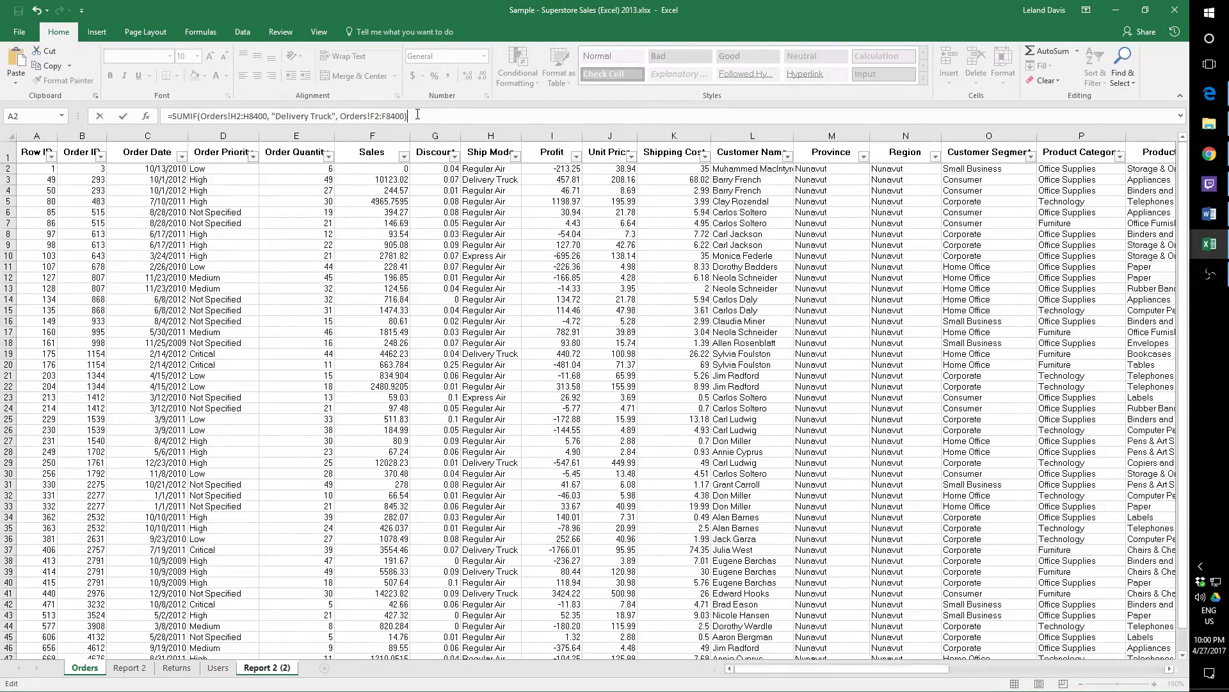
key(Return)
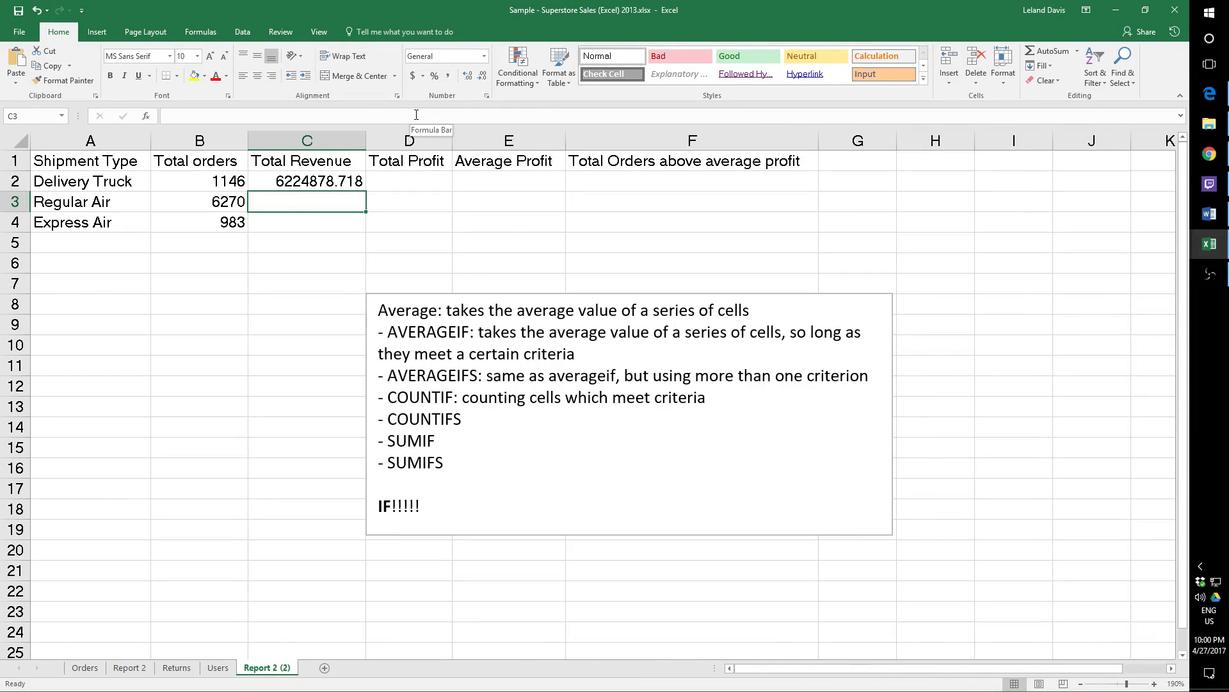
click(326, 185)
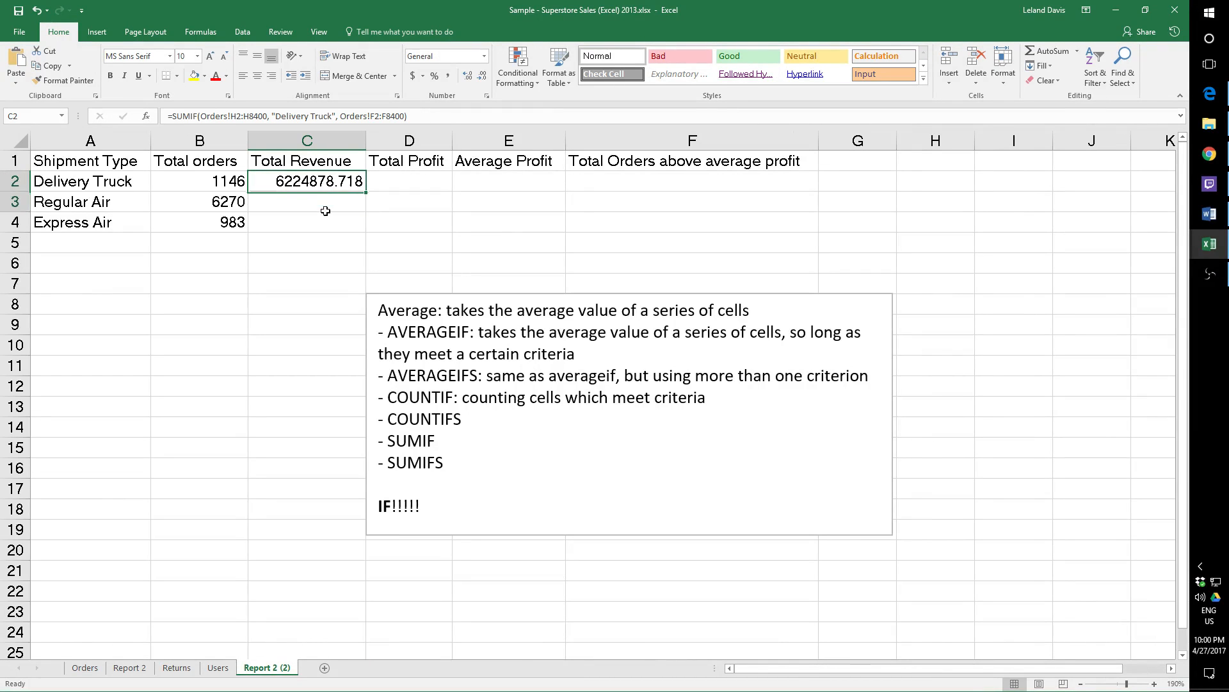
Apply the Accounting dollar format to the Total Revenue cells C2:C4.
drag(325, 211, 324, 225)
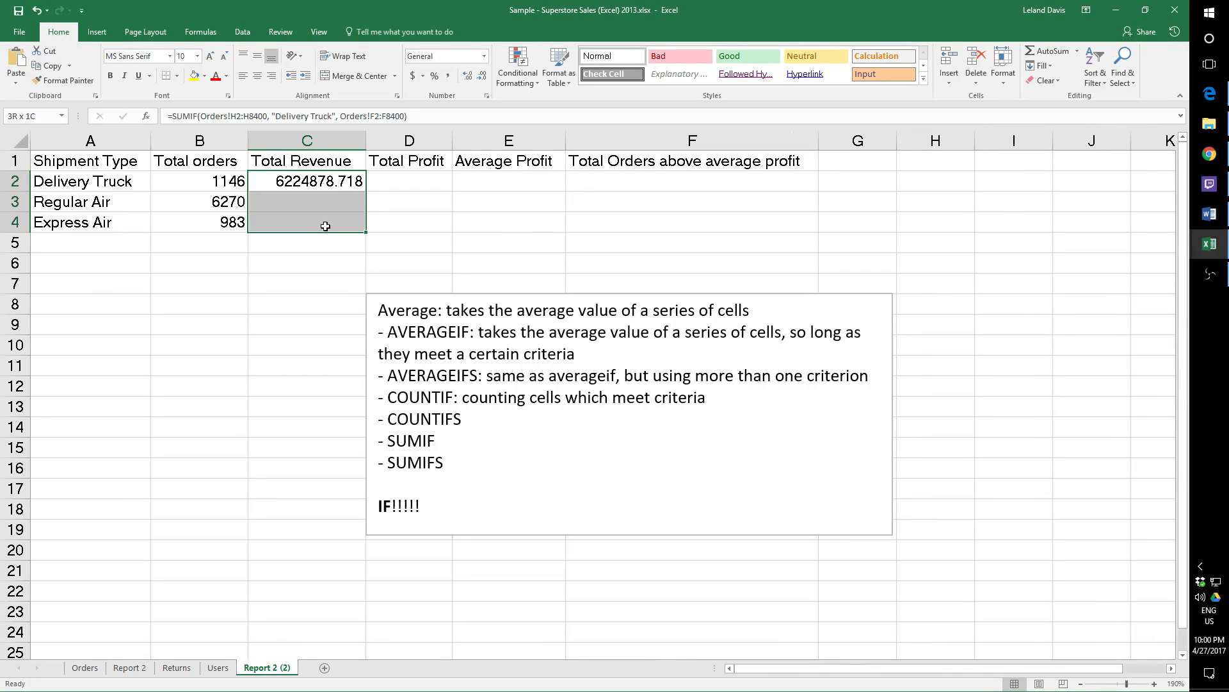
click(415, 78)
click(316, 200)
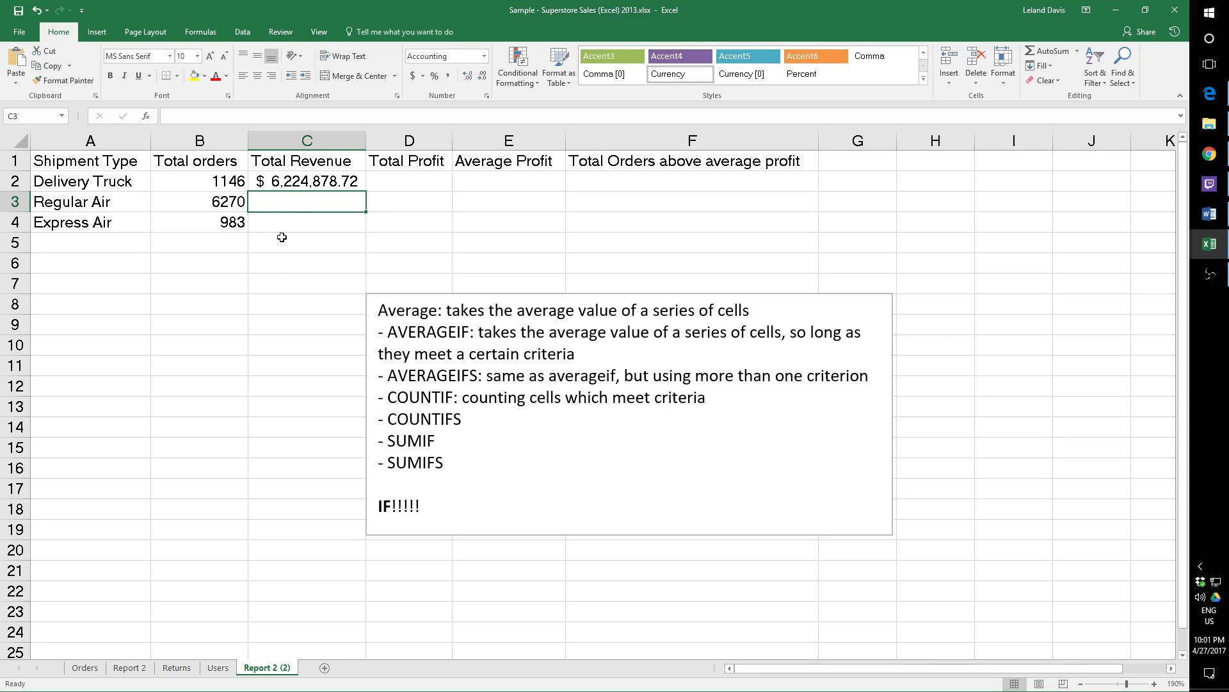
Copy the SUMIF formula text from C2 into C3 and change its criteria to "Regular Air".
click(300, 182)
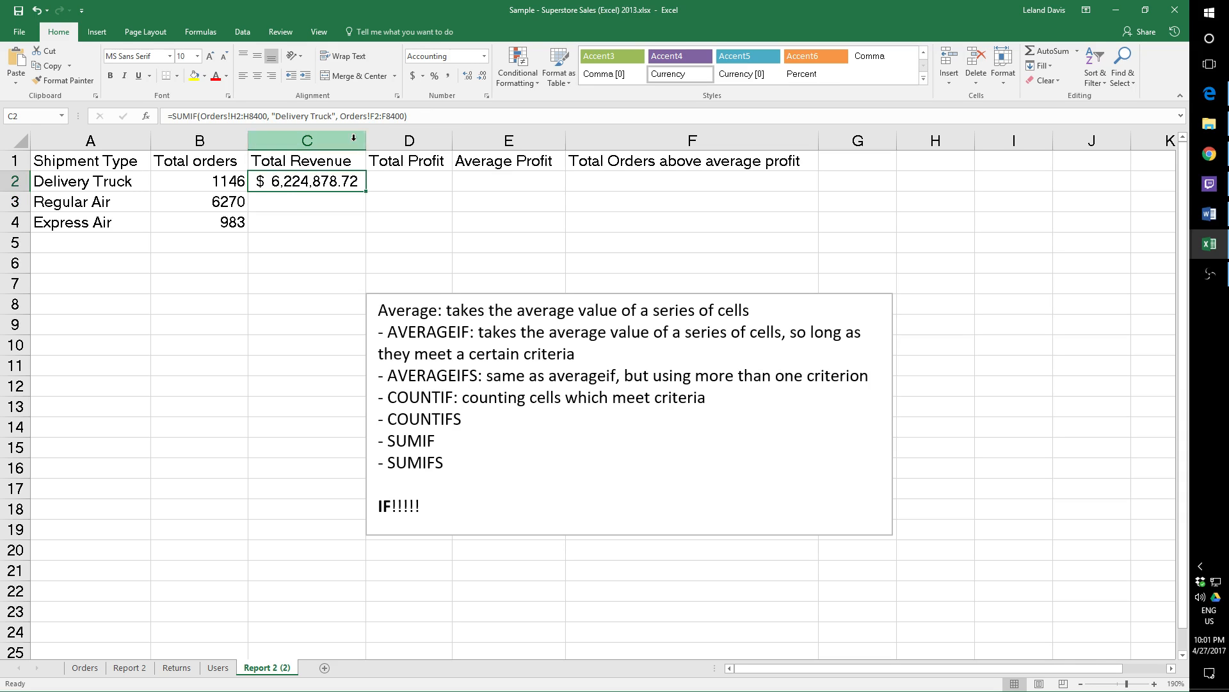
double_click(264, 188)
key(End)
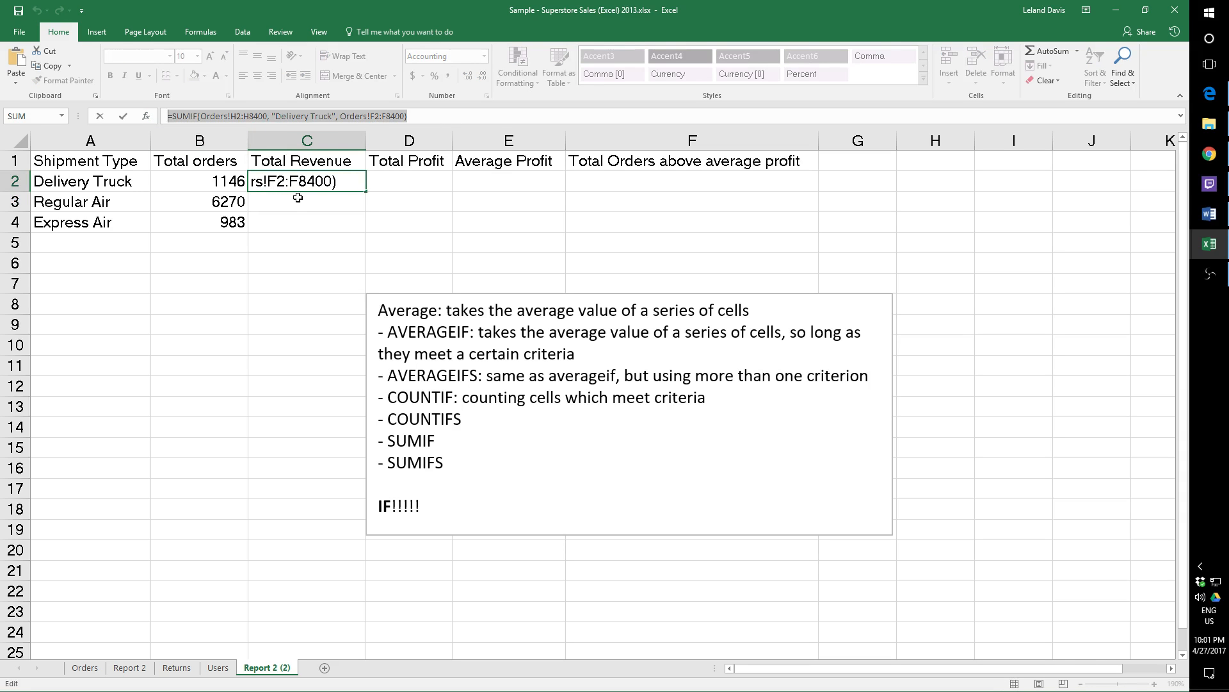
key(Return)
key(Return)
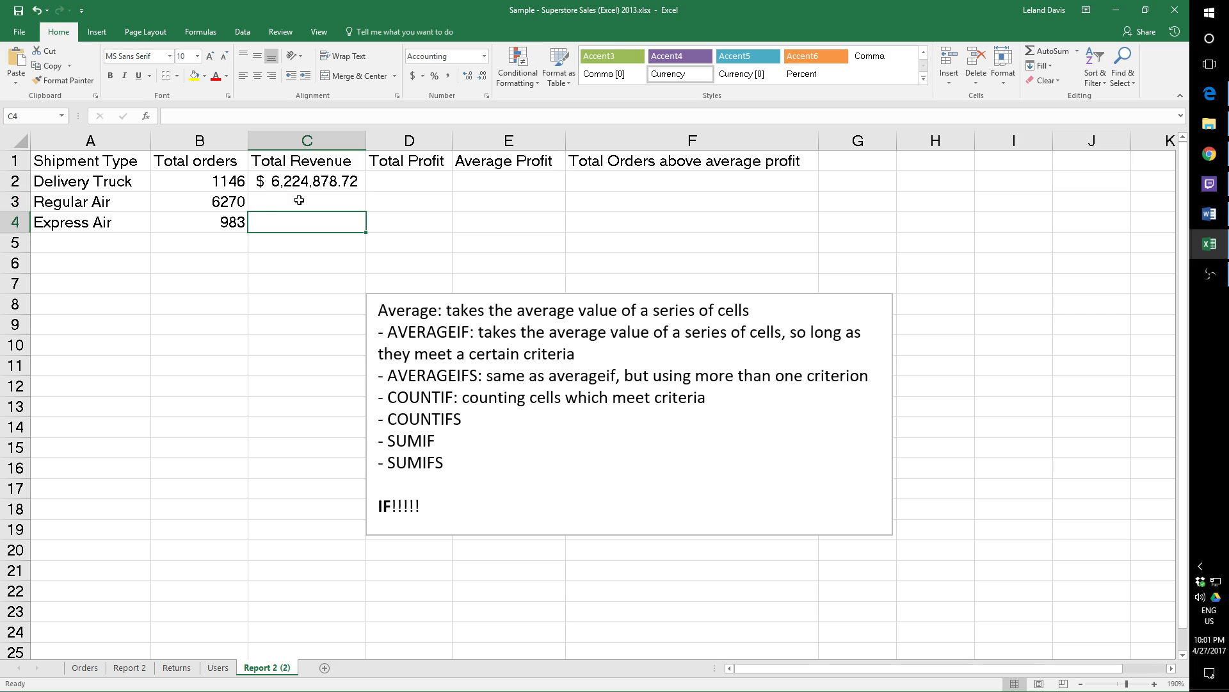
click(299, 200)
key(ctrl+v)
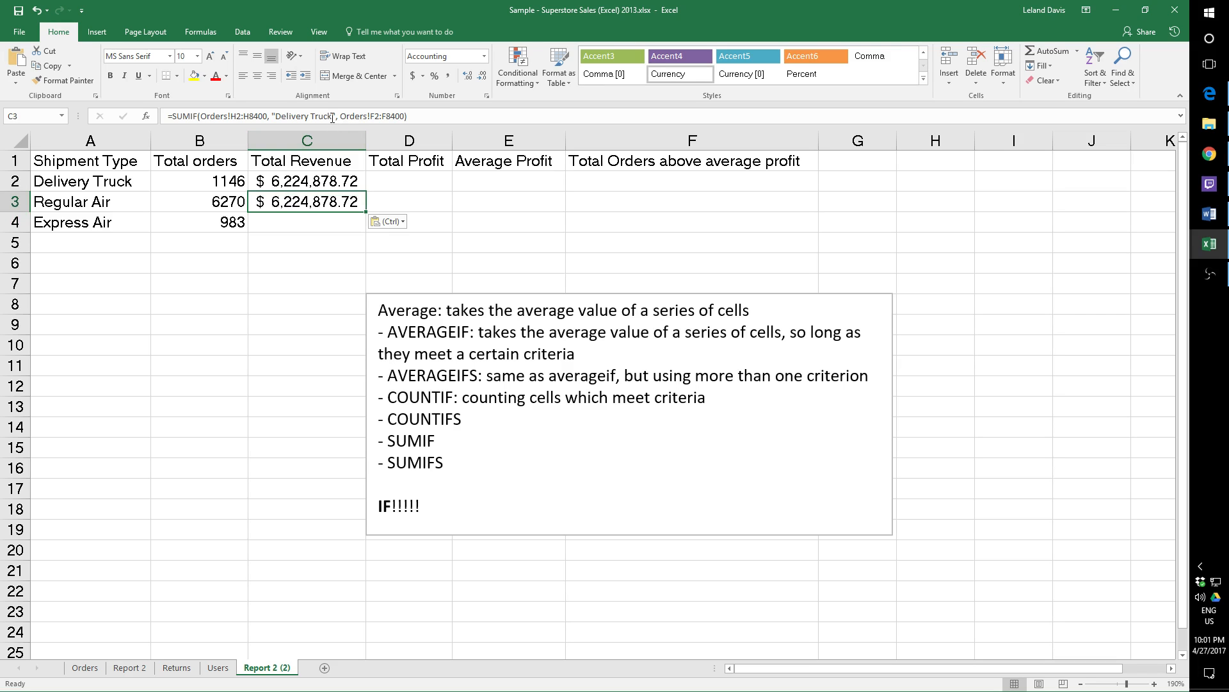
drag(333, 118, 278, 116)
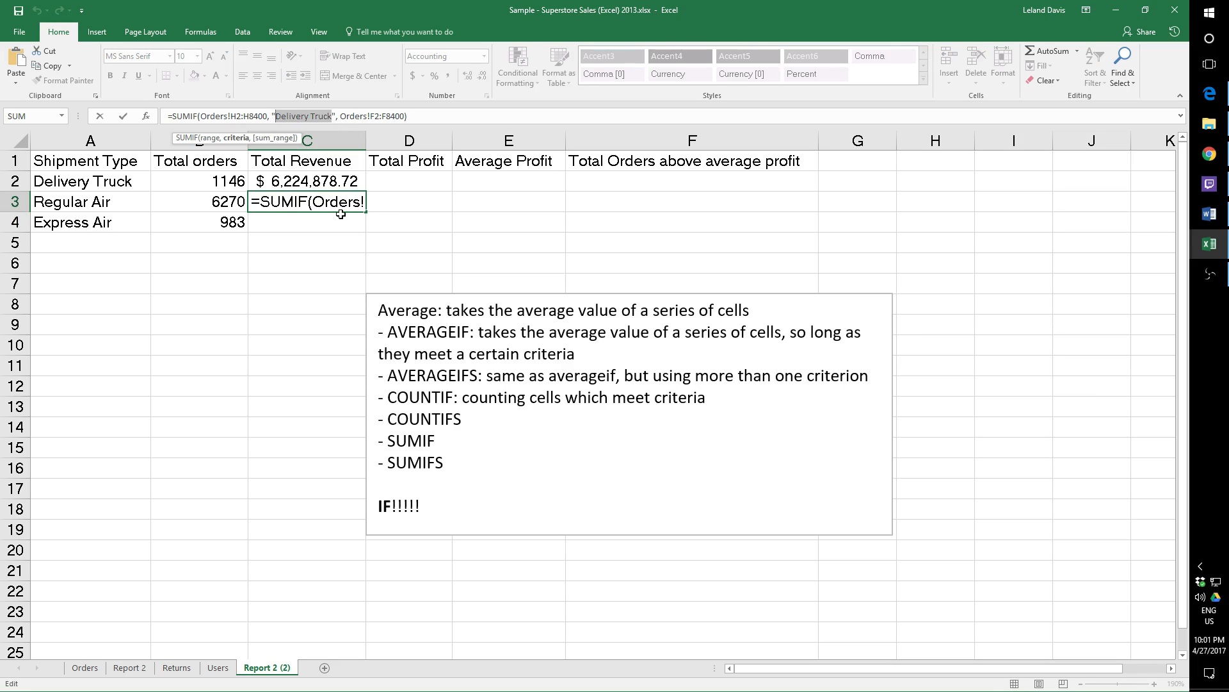
text(Regul)
text(ar Air)
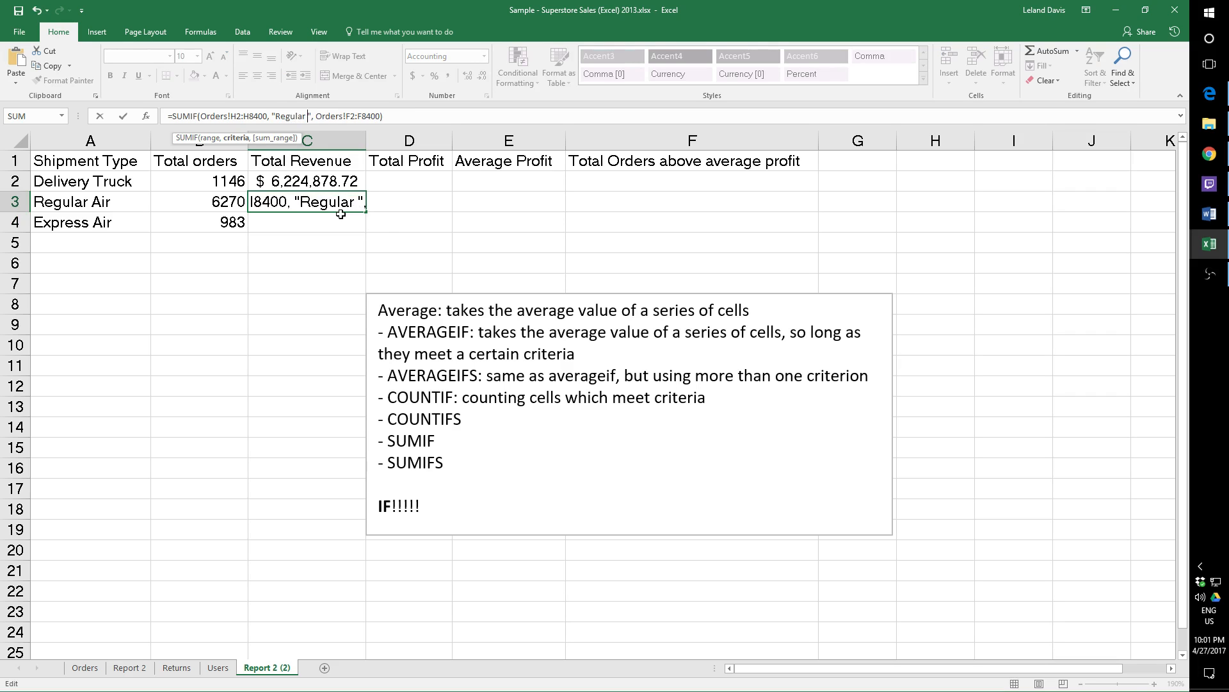
key(Return)
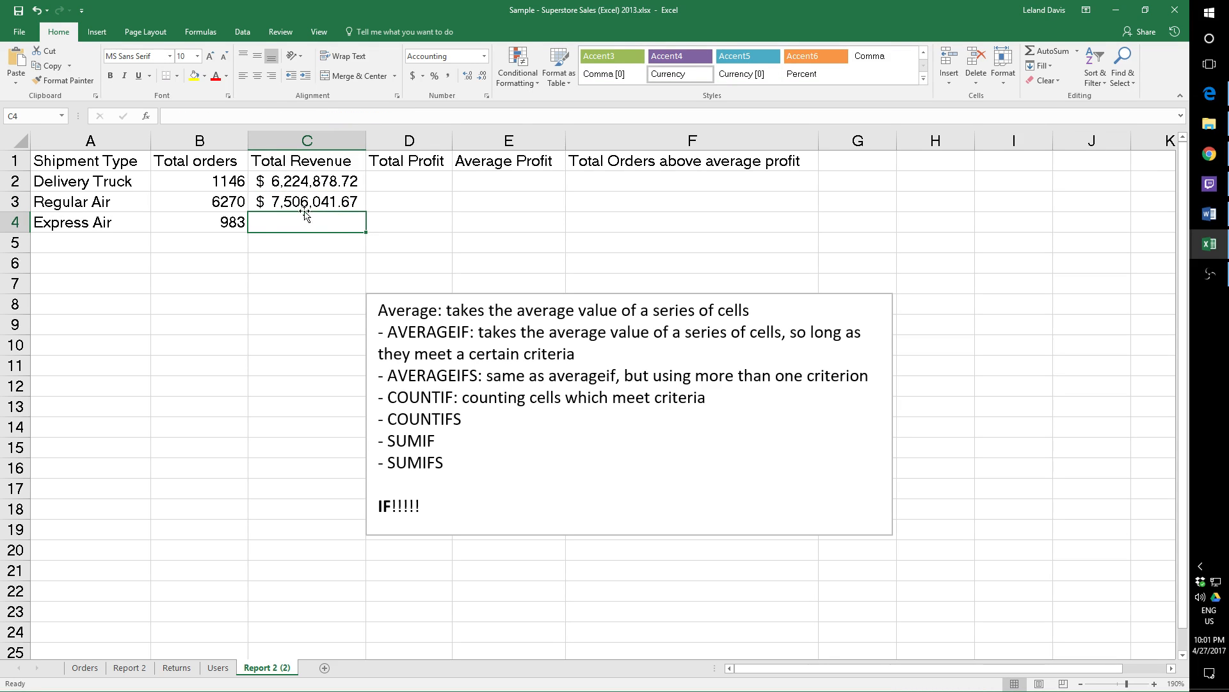
Paste the SUMIF formula into C4 and change its criteria to "Express Air".
key(ctrl+v)
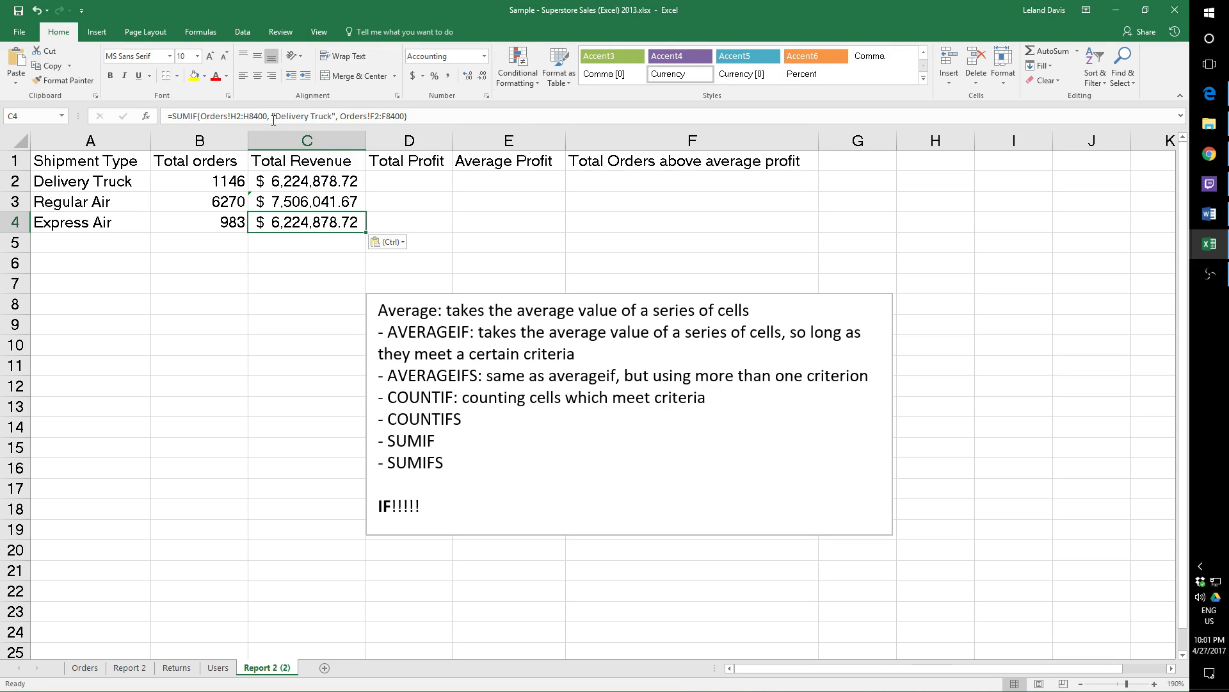
drag(333, 116, 276, 116)
text(Ex)
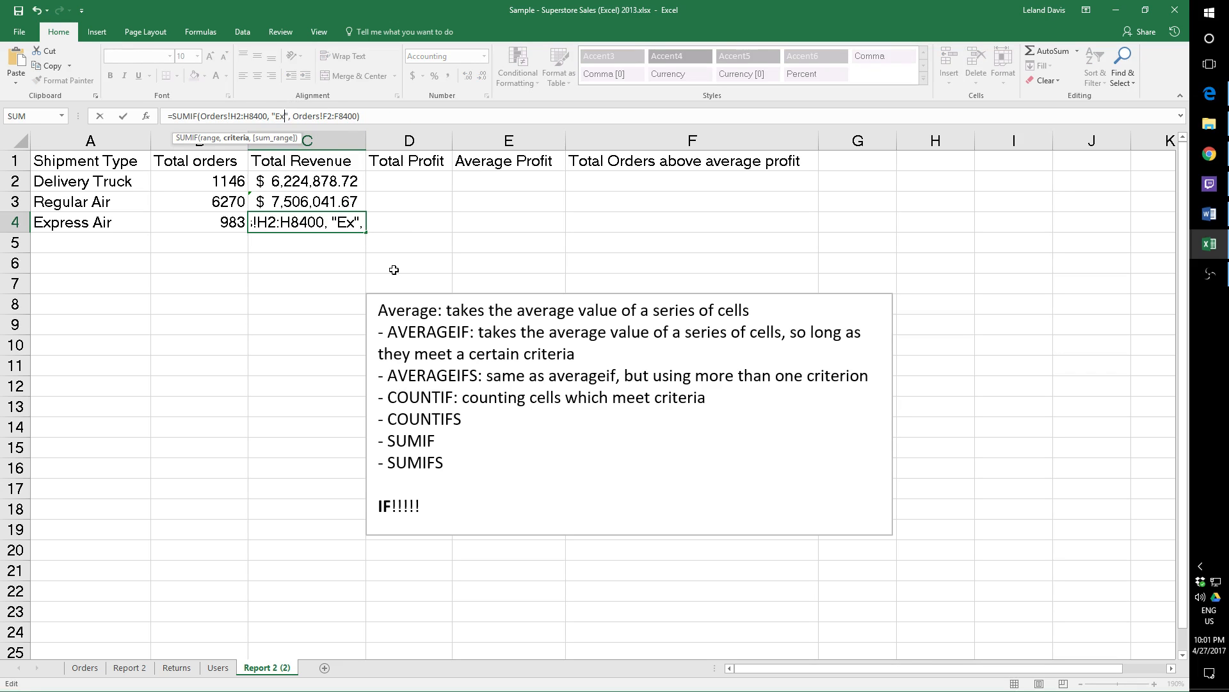
text(press Air)
key(Return)
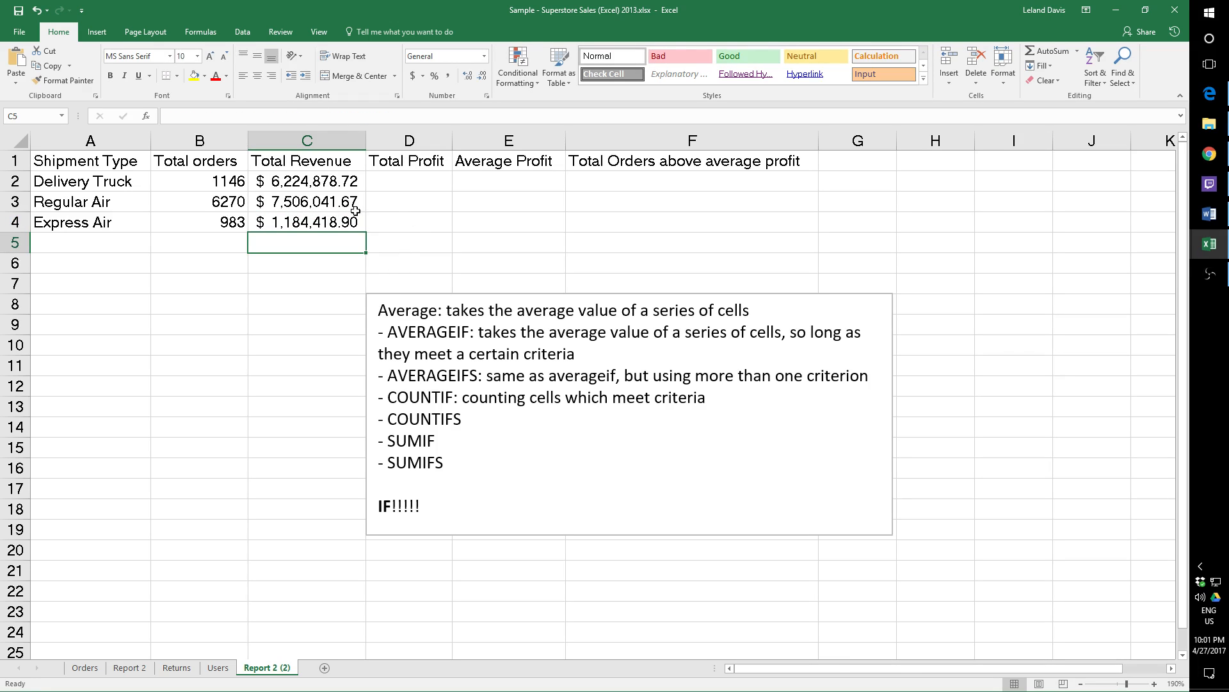
Review the COUNTIF formulas in B2 and B3, and widen the Total Profit column D.
click(194, 182)
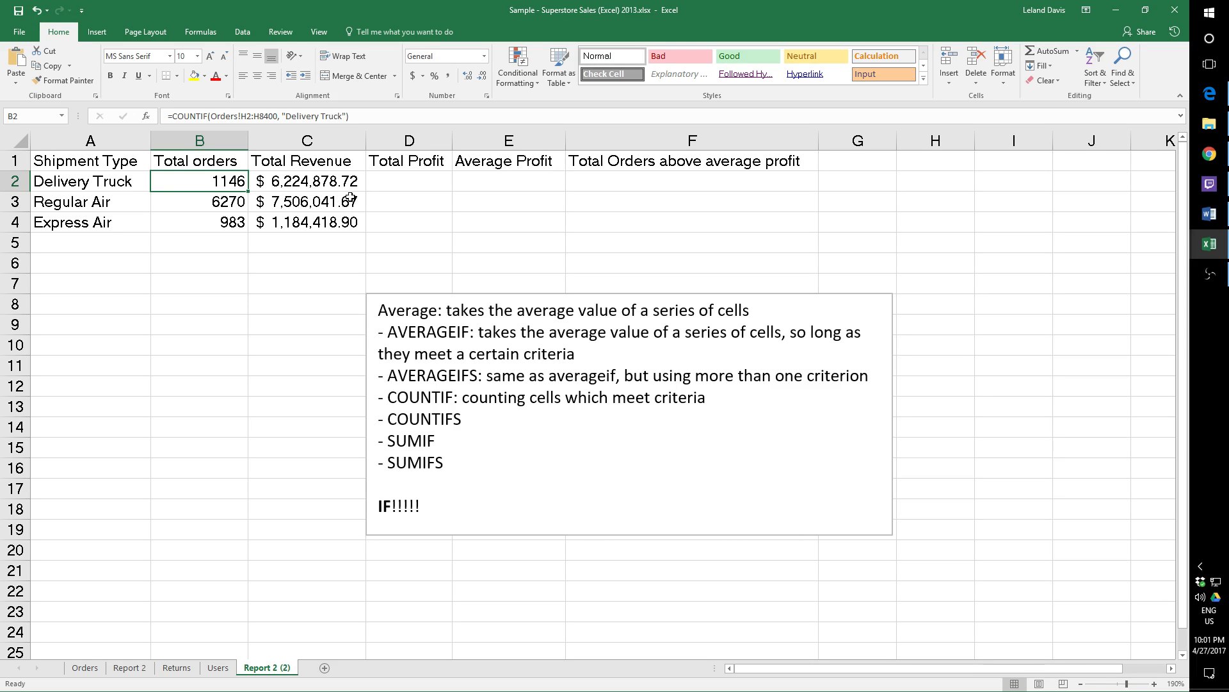
key(Down)
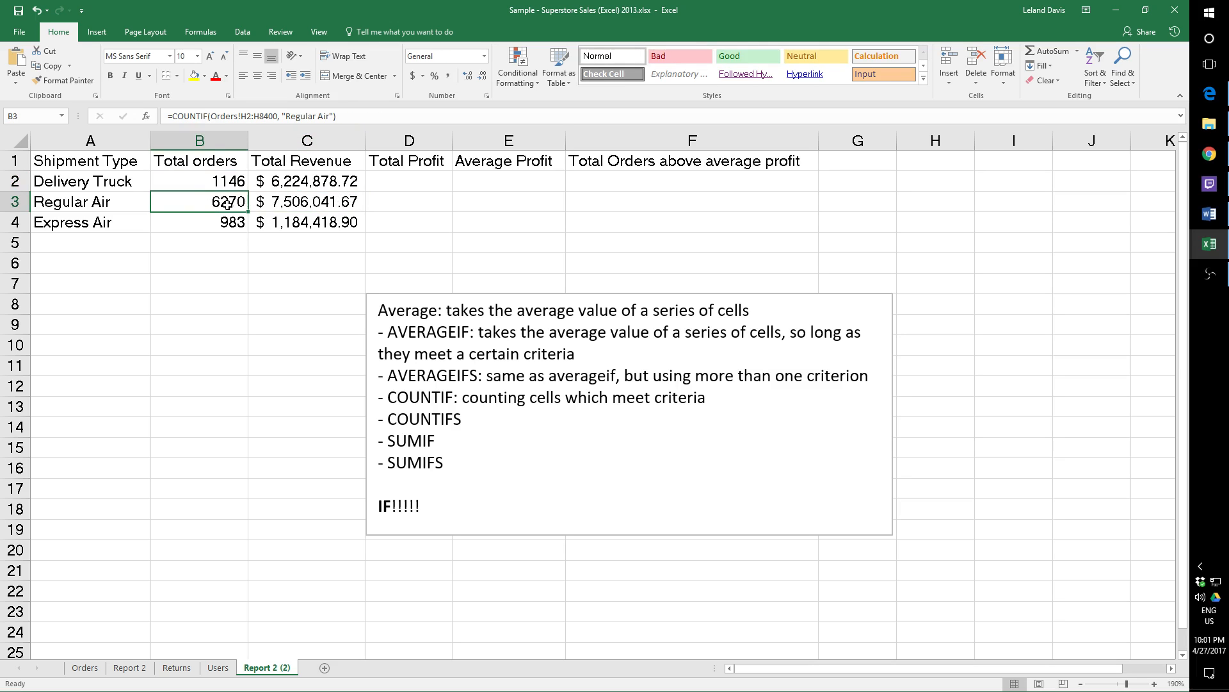
click(409, 181)
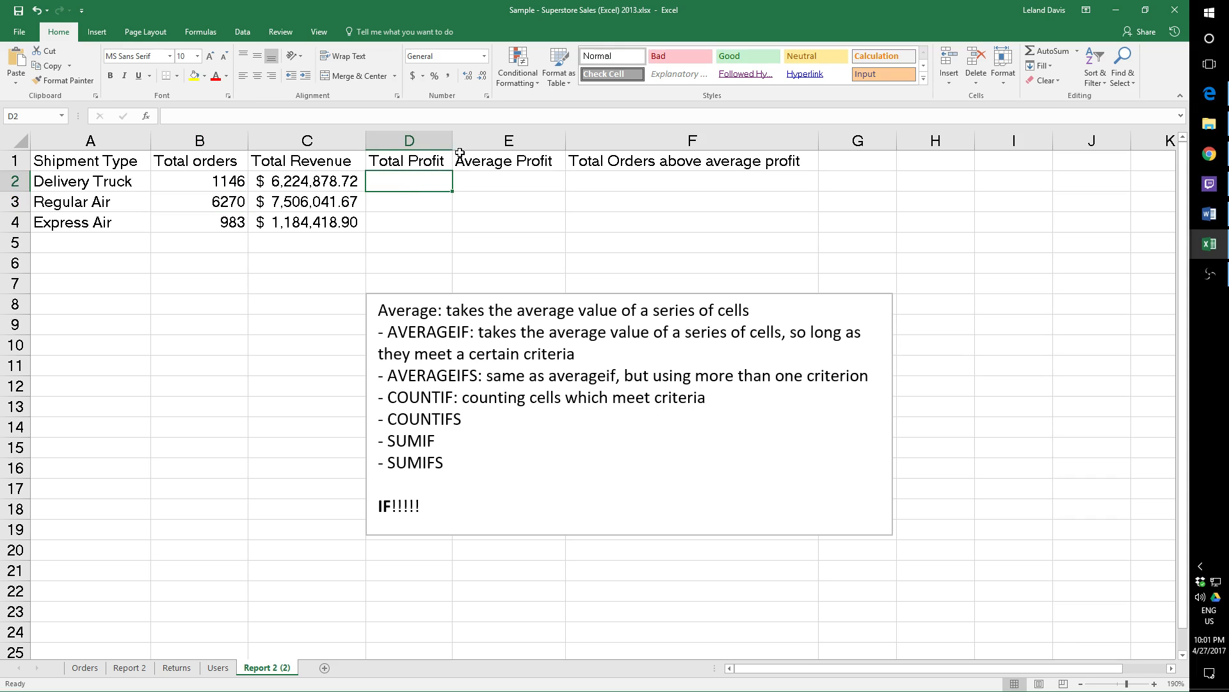
drag(454, 142, 486, 142)
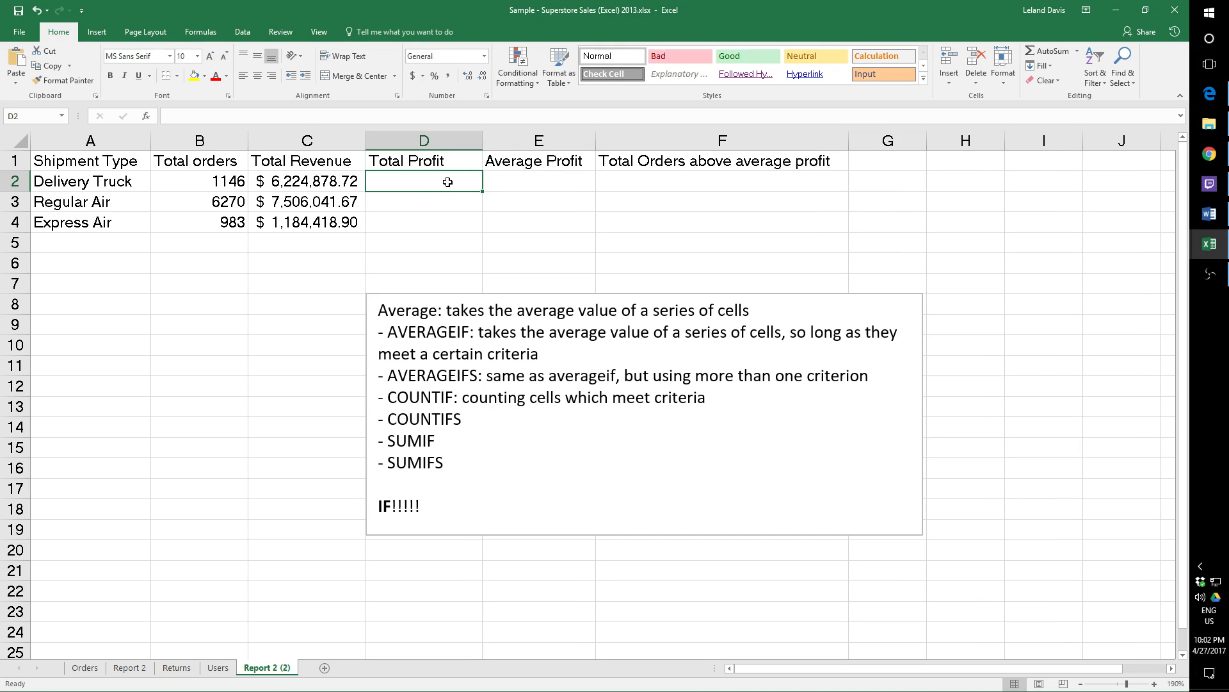
Check the Profit column's letter on the Orders sheet and copy the SUMIF formula text from C2 into D2 under Total Profit.
click(337, 181)
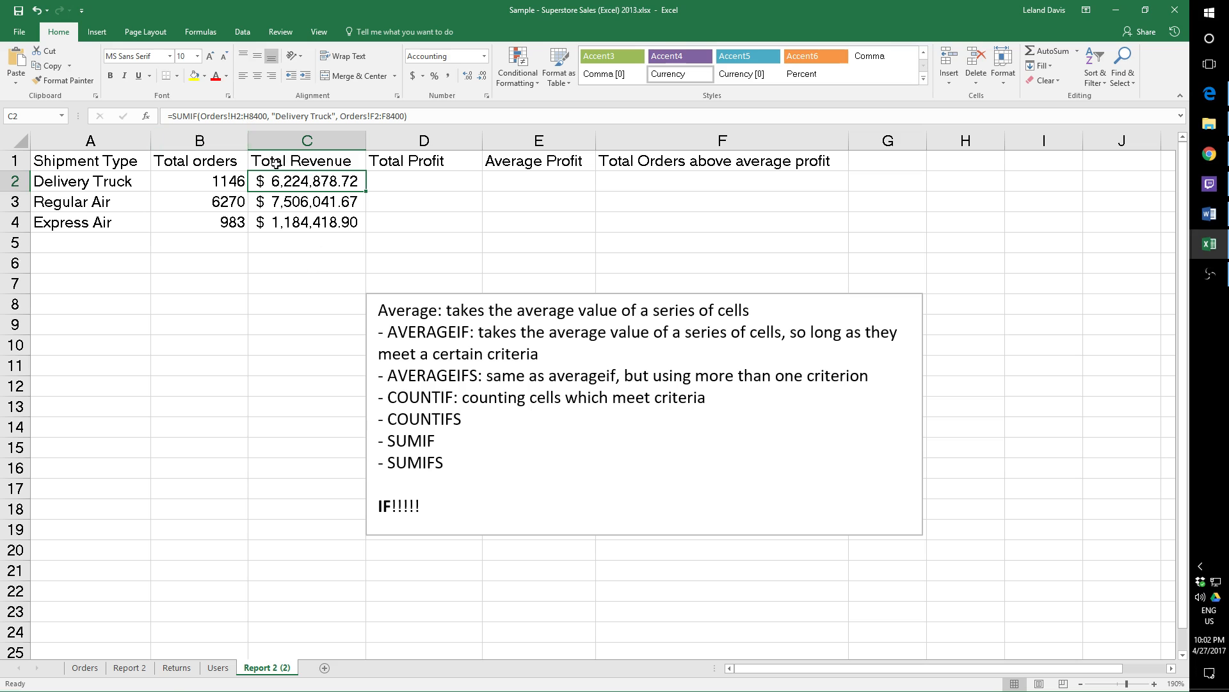
click(86, 668)
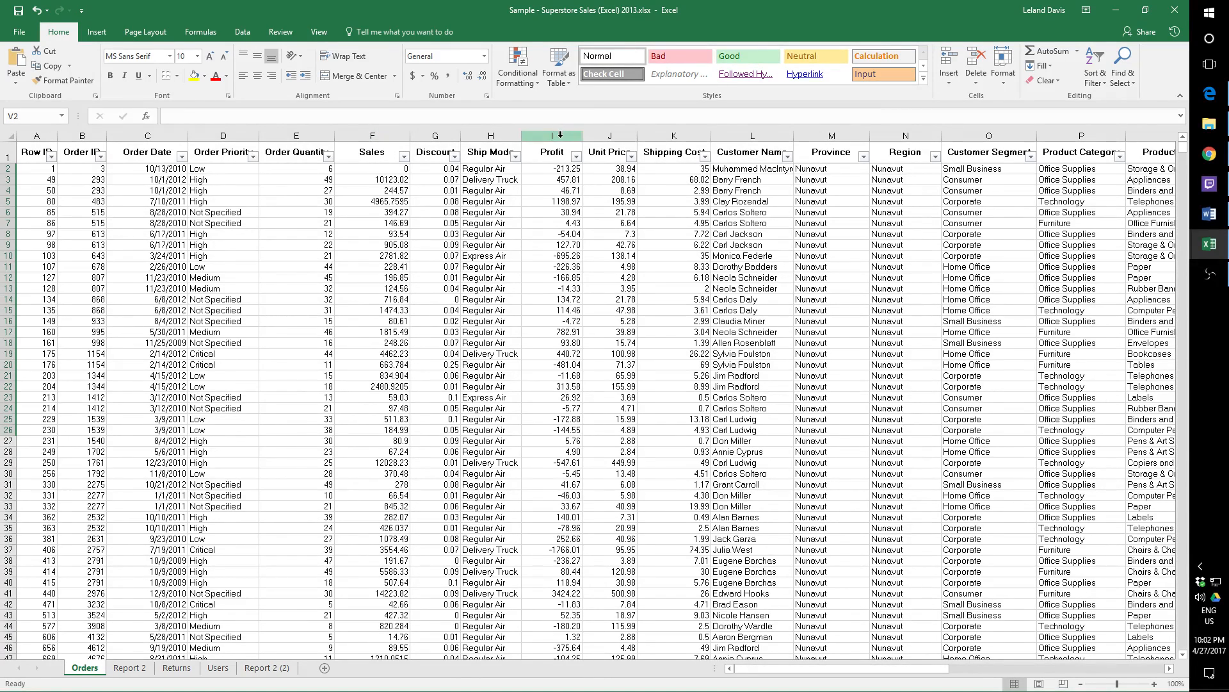
click(271, 669)
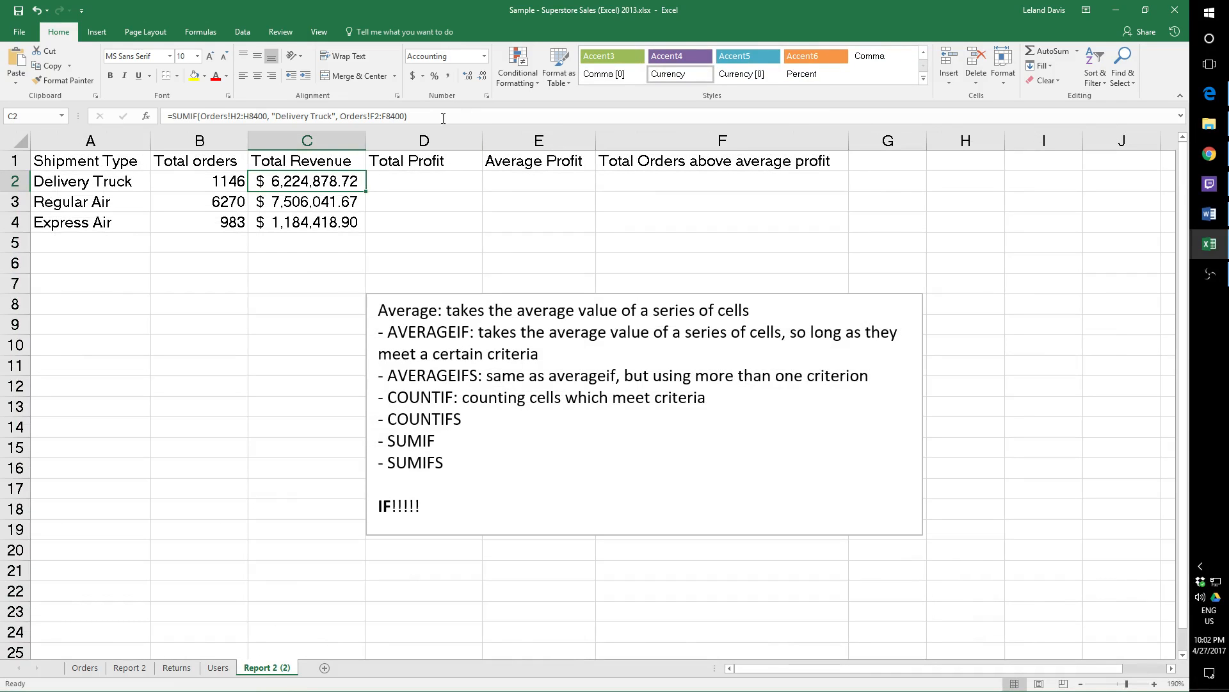
drag(408, 116, 158, 114)
key(ctrl+c)
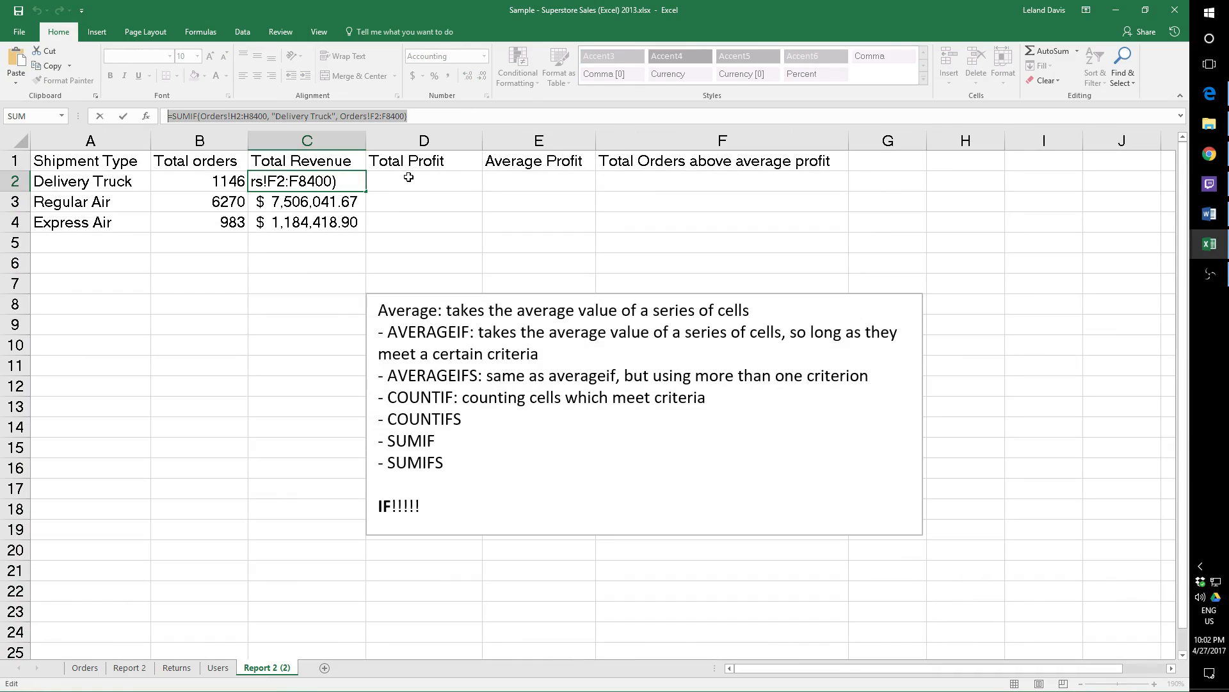
click(408, 178)
key(ctrl+v)
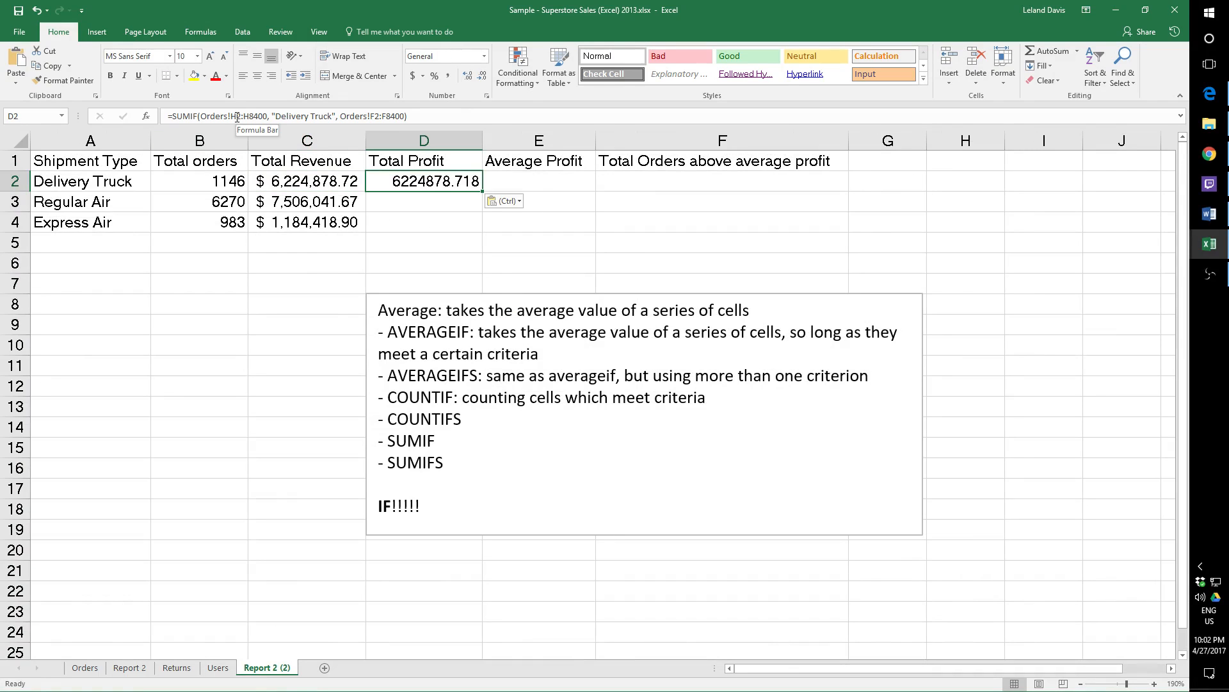
Change the sum range of the SUMIF formula in D2 to the Orders sheet's Profit cells I2:I8400.
click(370, 116)
key(Delete)
text(I)
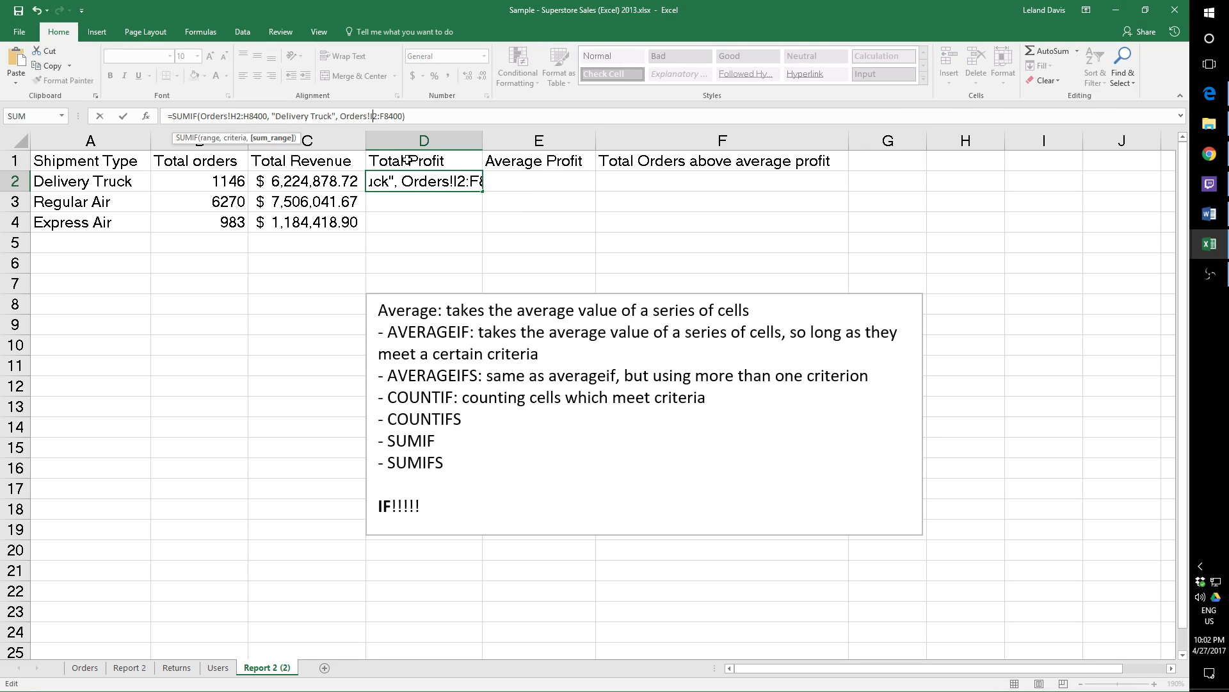
click(383, 116)
key(Delete)
text(I)
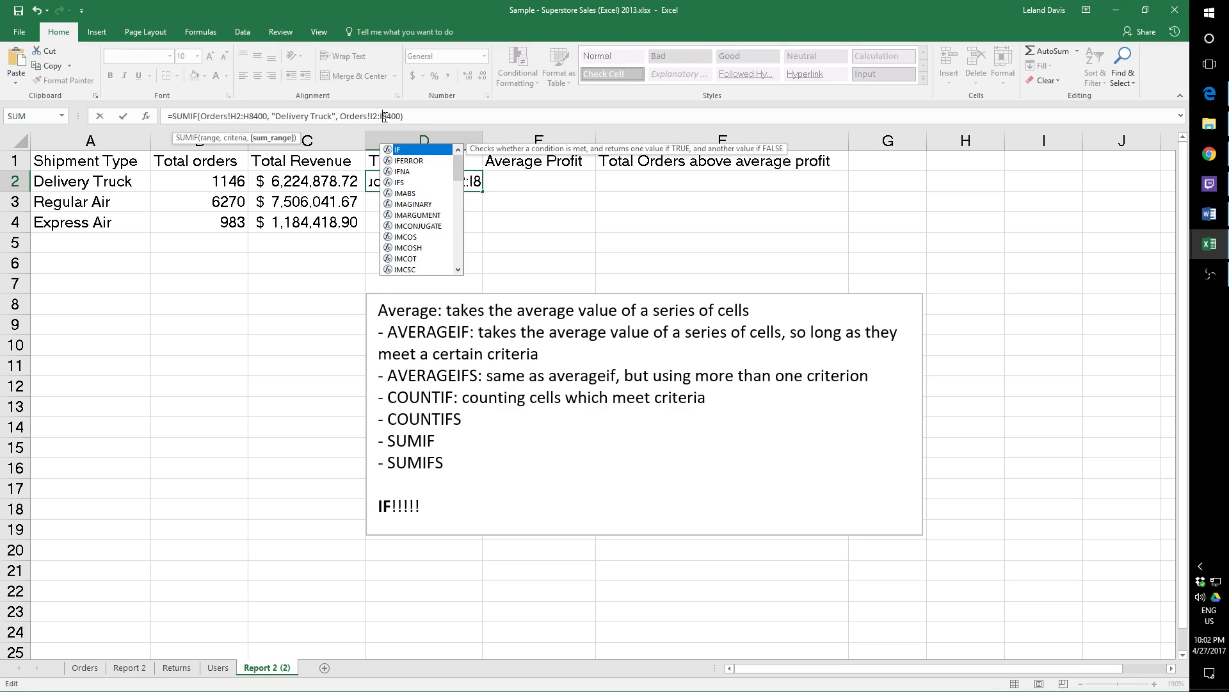
key(Return)
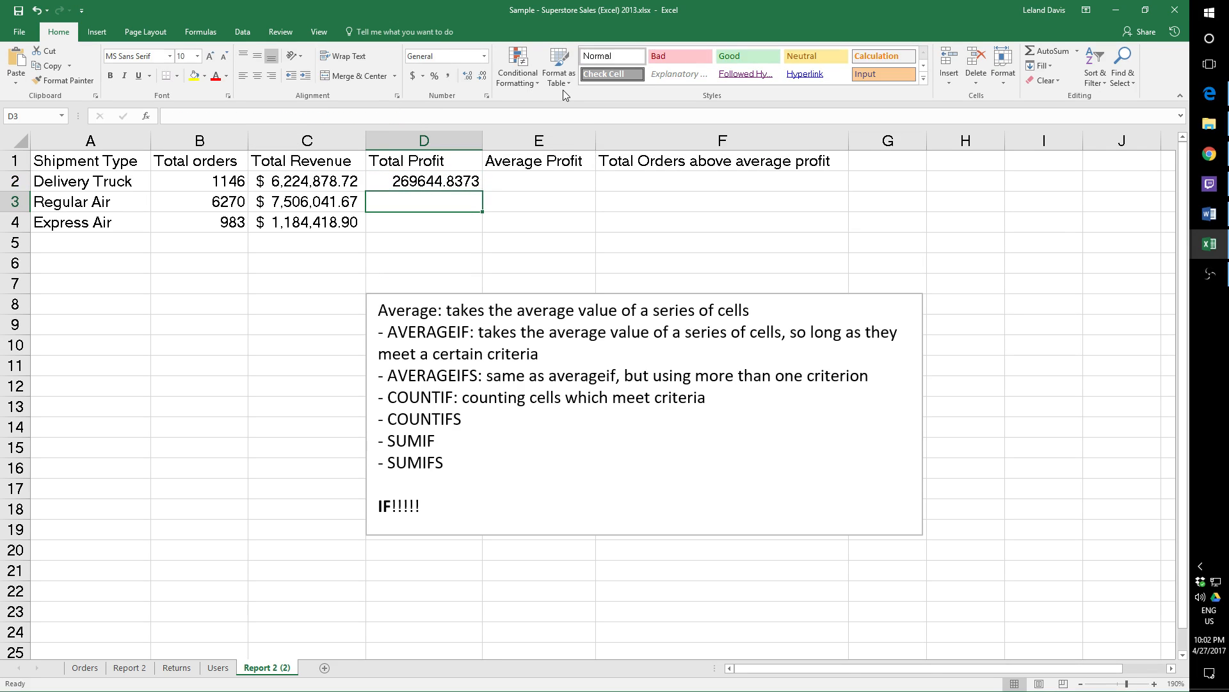
Review the formula in D2 and apply the Accounting dollar format to the Total Profit cells D2:D4.
click(459, 183)
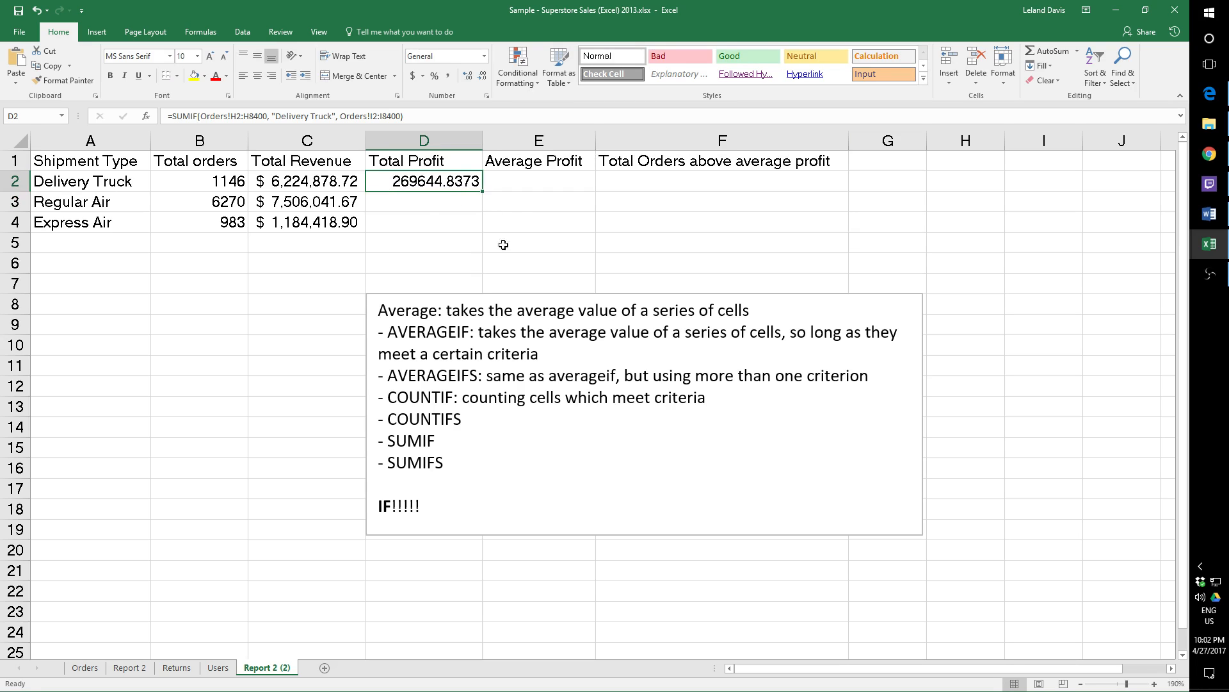
drag(417, 183, 415, 227)
click(414, 75)
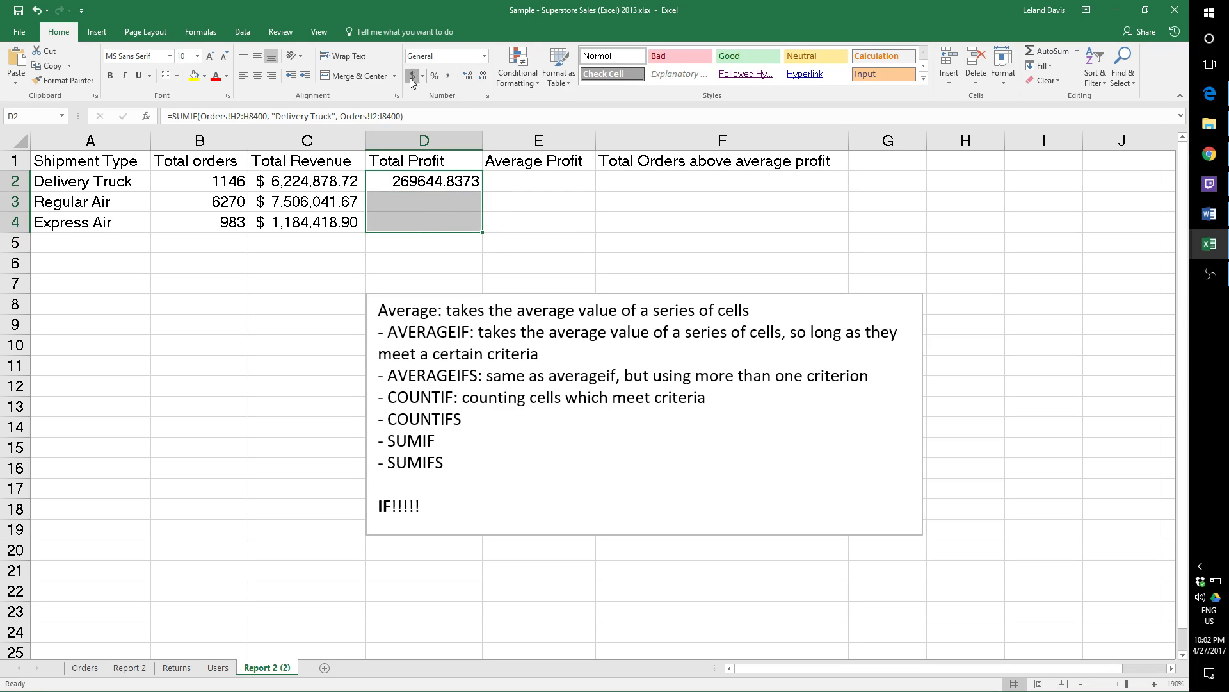
click(451, 199)
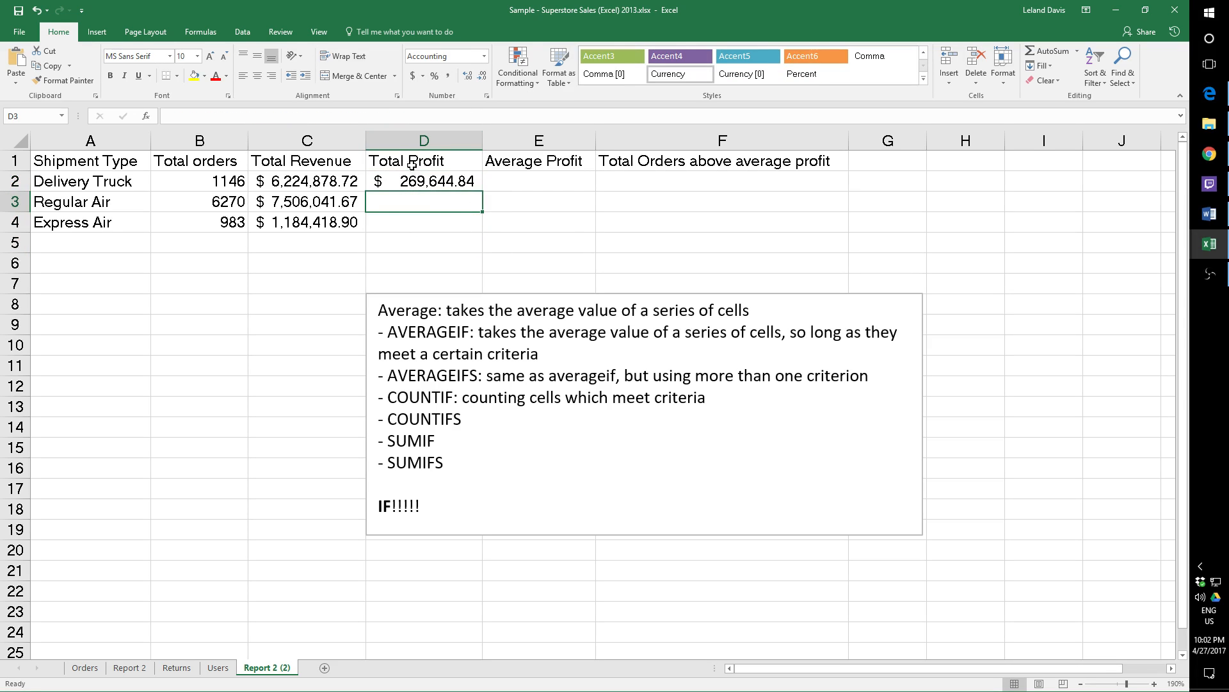
Copy the profit SUMIF formula text from D2 into D3 and change its criteria to "Regular Air".
click(449, 183)
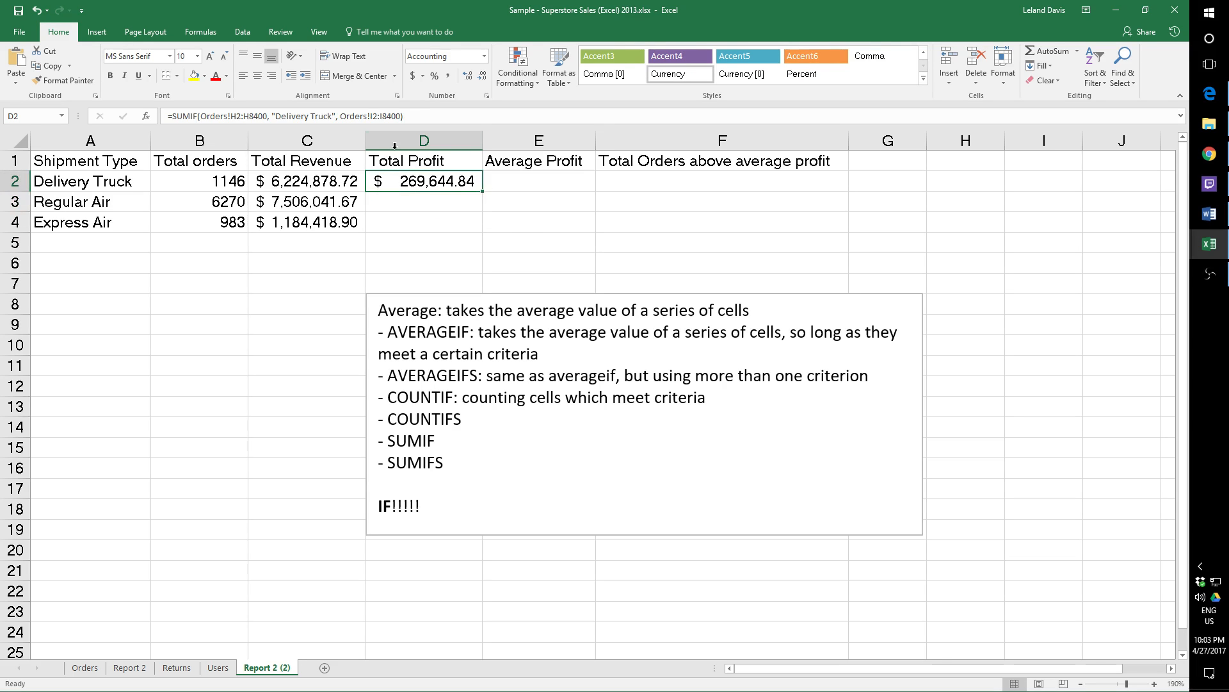
drag(420, 116, 165, 116)
key(ctrl+c)
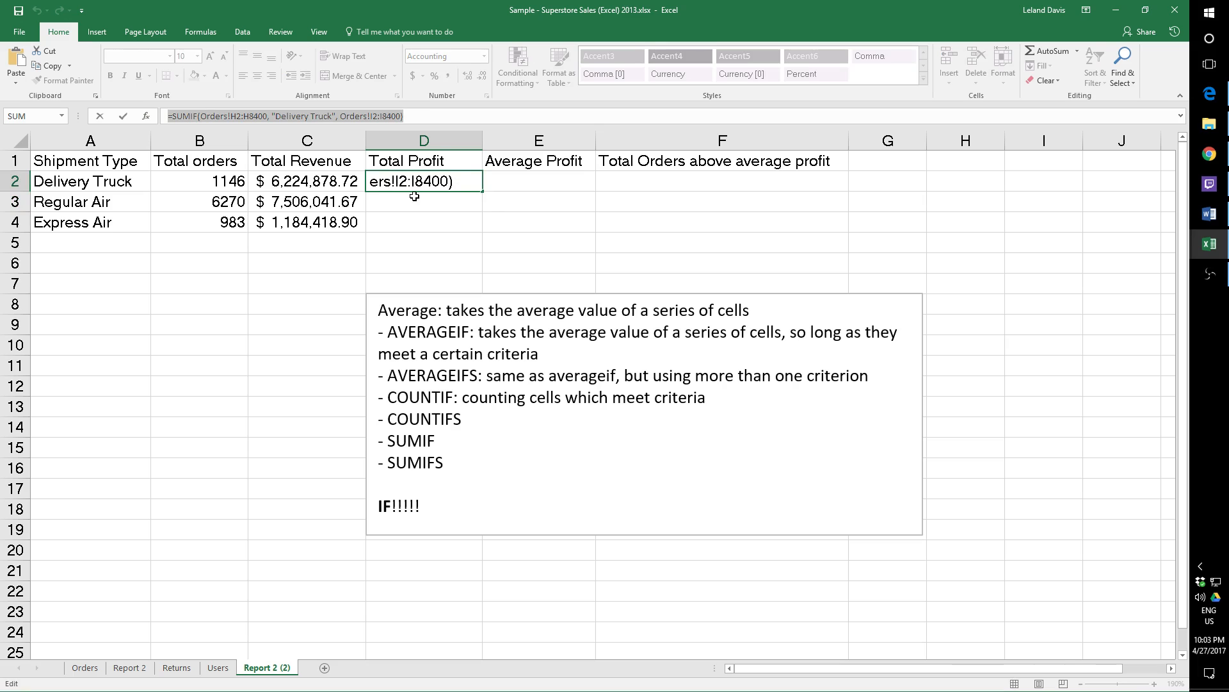
key(Escape)
click(414, 204)
key(ctrl+v)
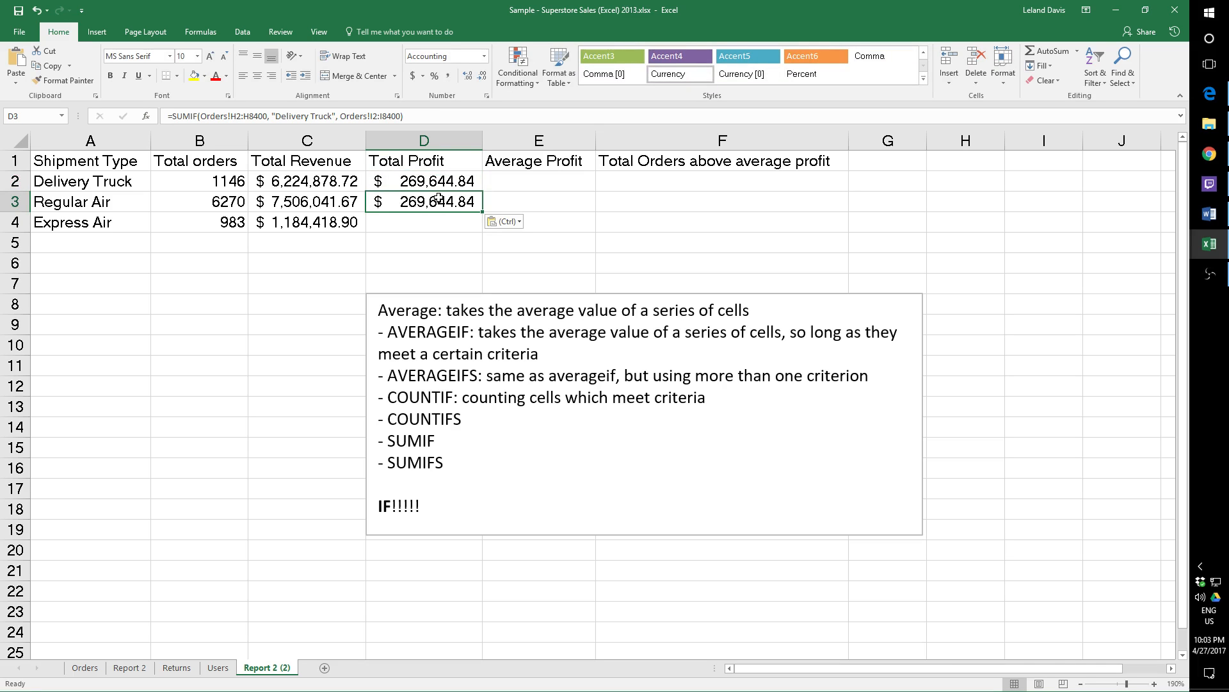
drag(329, 117, 277, 119)
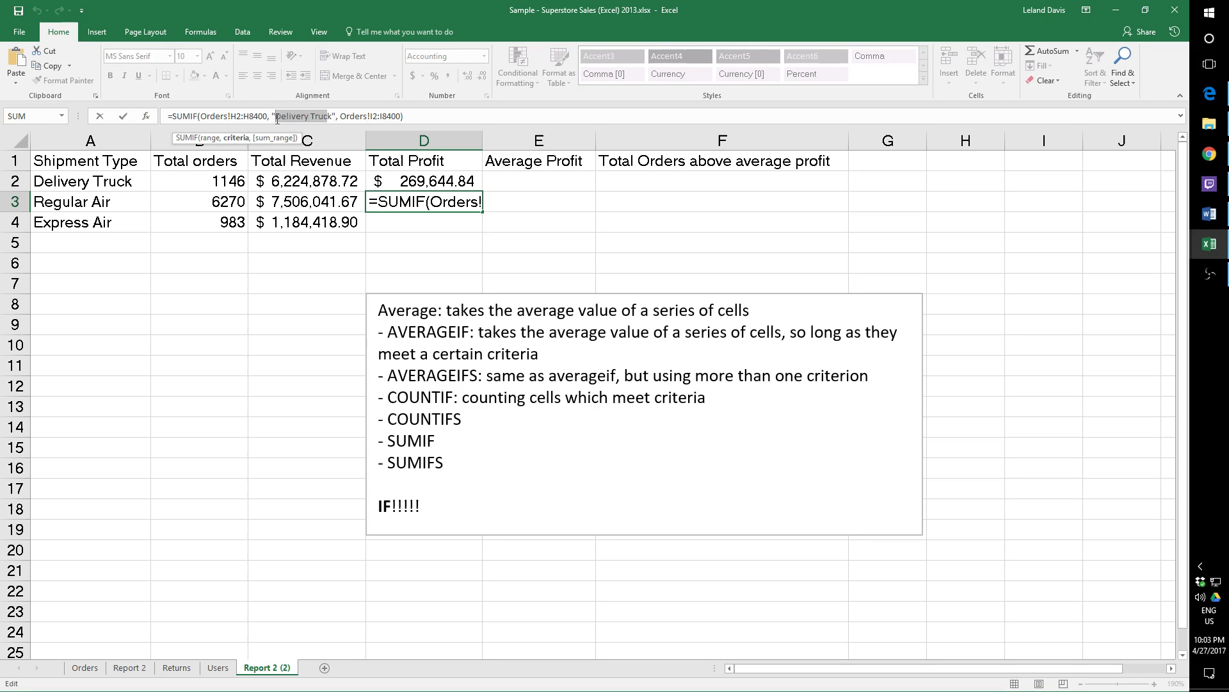
key(Delete)
text(Regular Air)
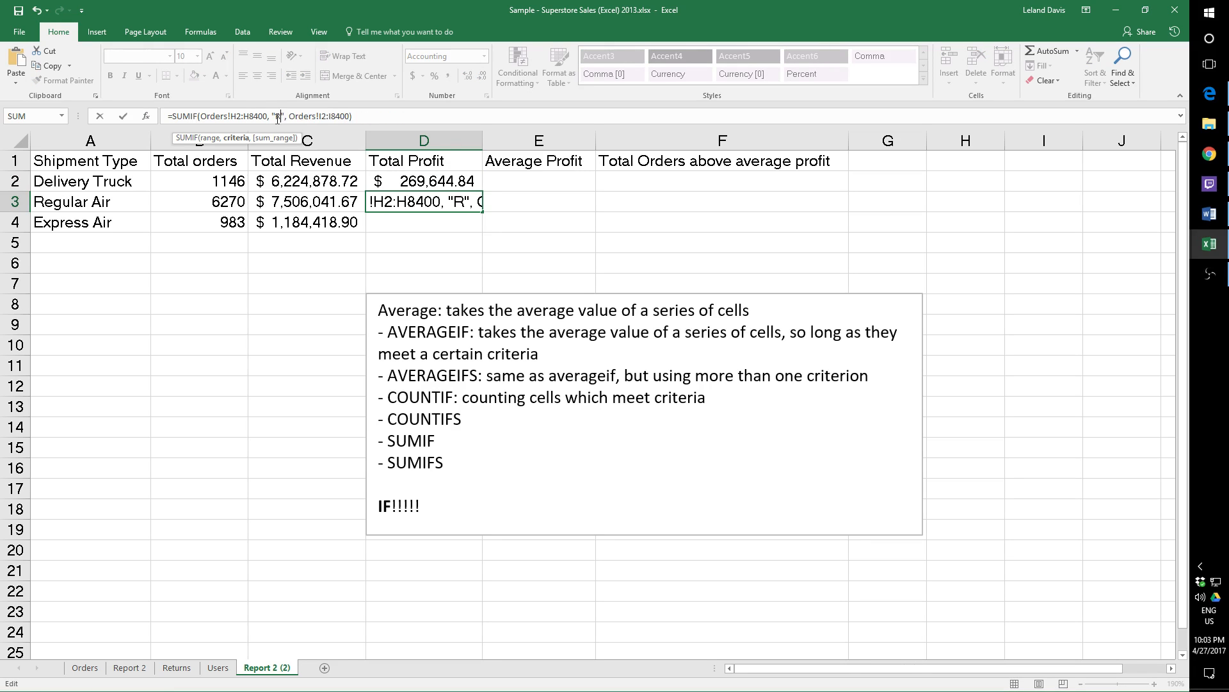
key(Return)
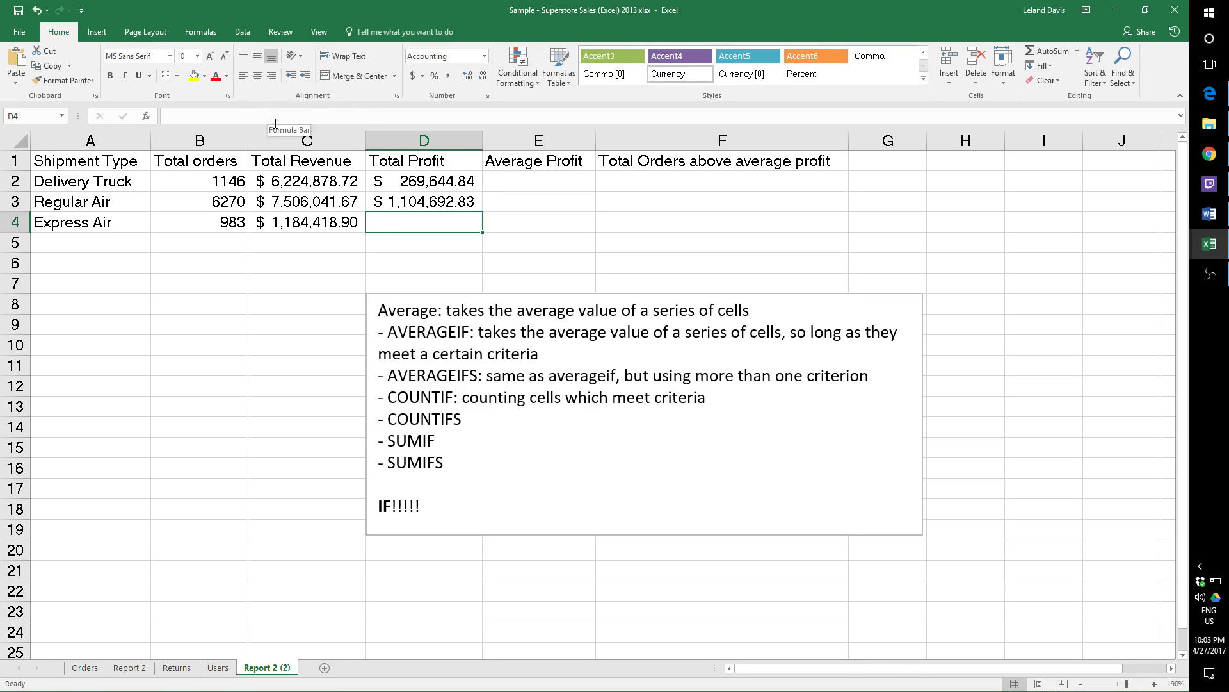
Copy the profit SUMIF formula text into D4 and change its criteria to "Express Air".
click(428, 201)
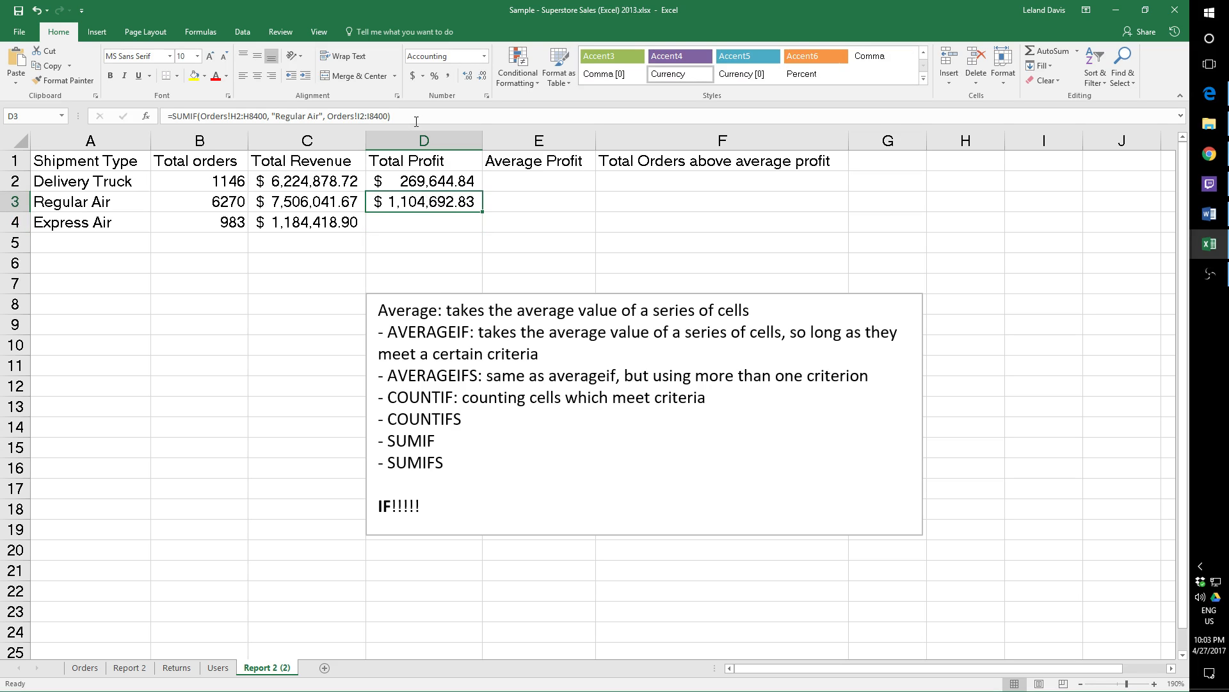
double_click(428, 201)
key(Escape)
click(439, 226)
key(ctrl+v)
drag(319, 116, 276, 116)
text(Expres A)
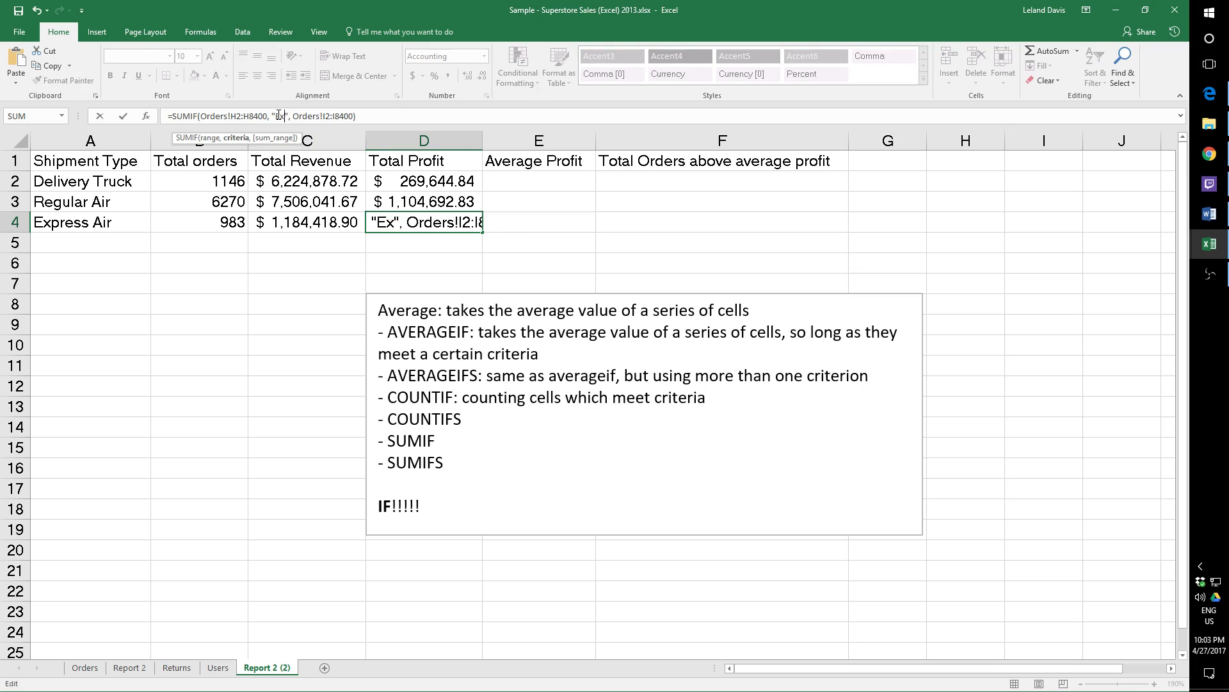
key(BackSpace)
key(BackSpace)
key(BackSpace)
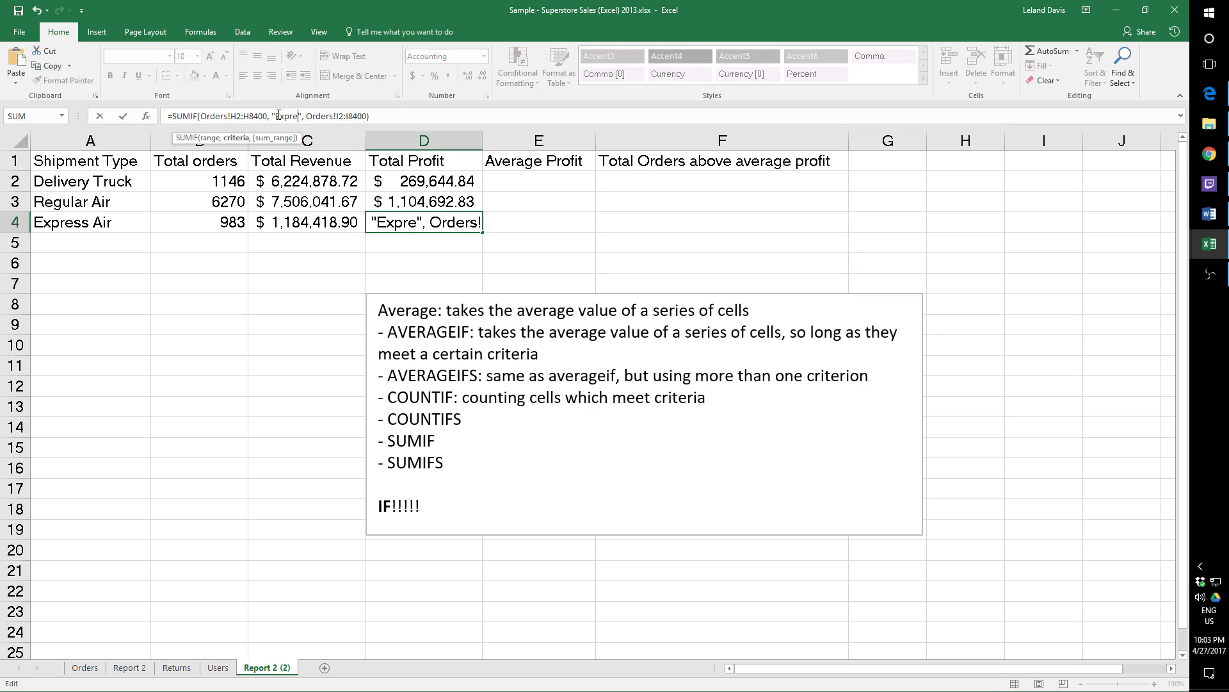
text(ss Air)
key(Return)
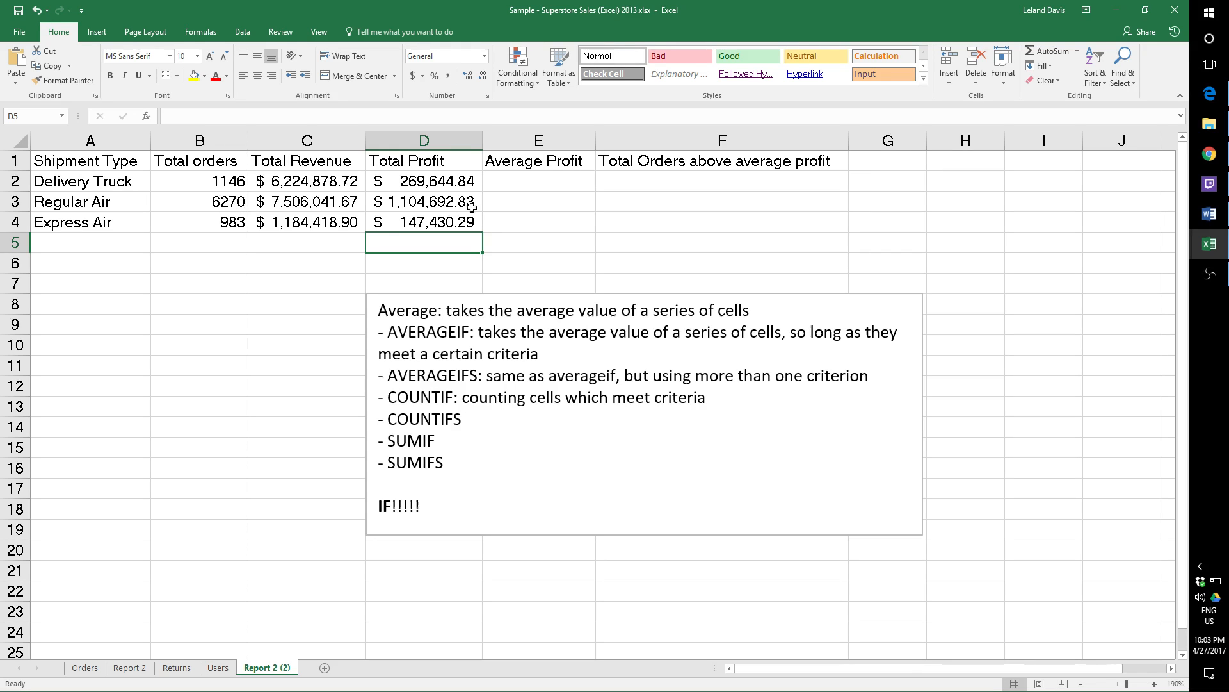
Start an AVERAGEIF formula in E2 under Average Profit, with the Orders sheet's Ship Mode cells H2:H8400 as its range.
click(511, 181)
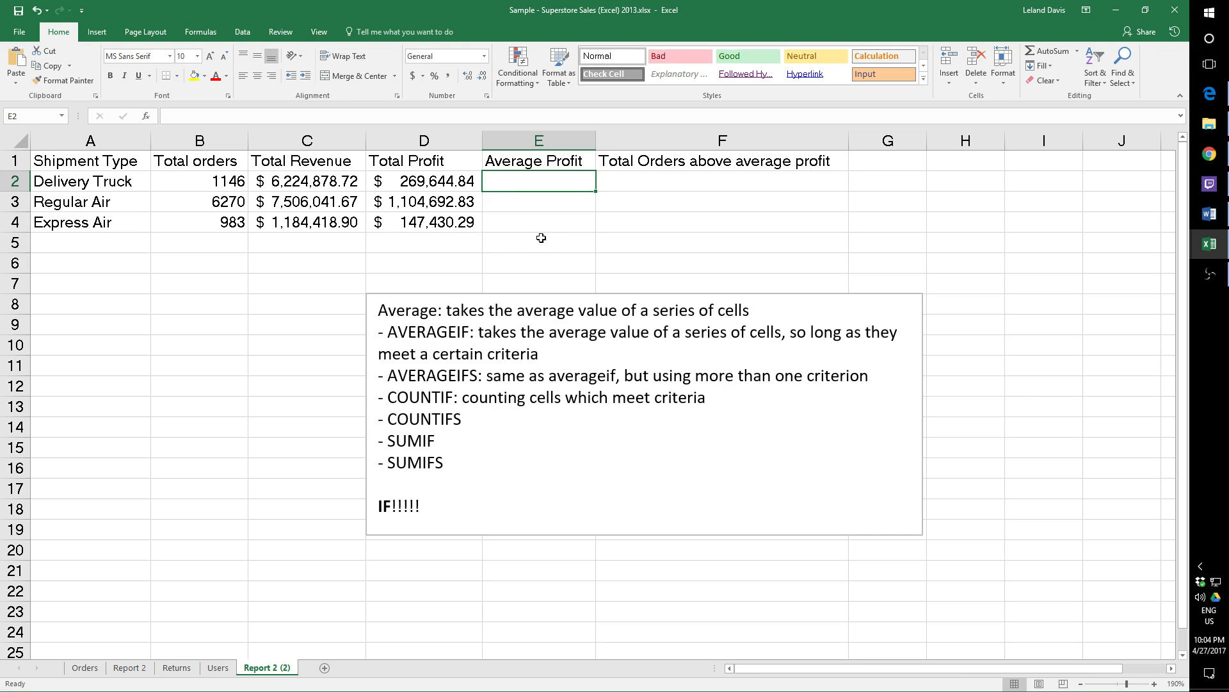
click(1209, 214)
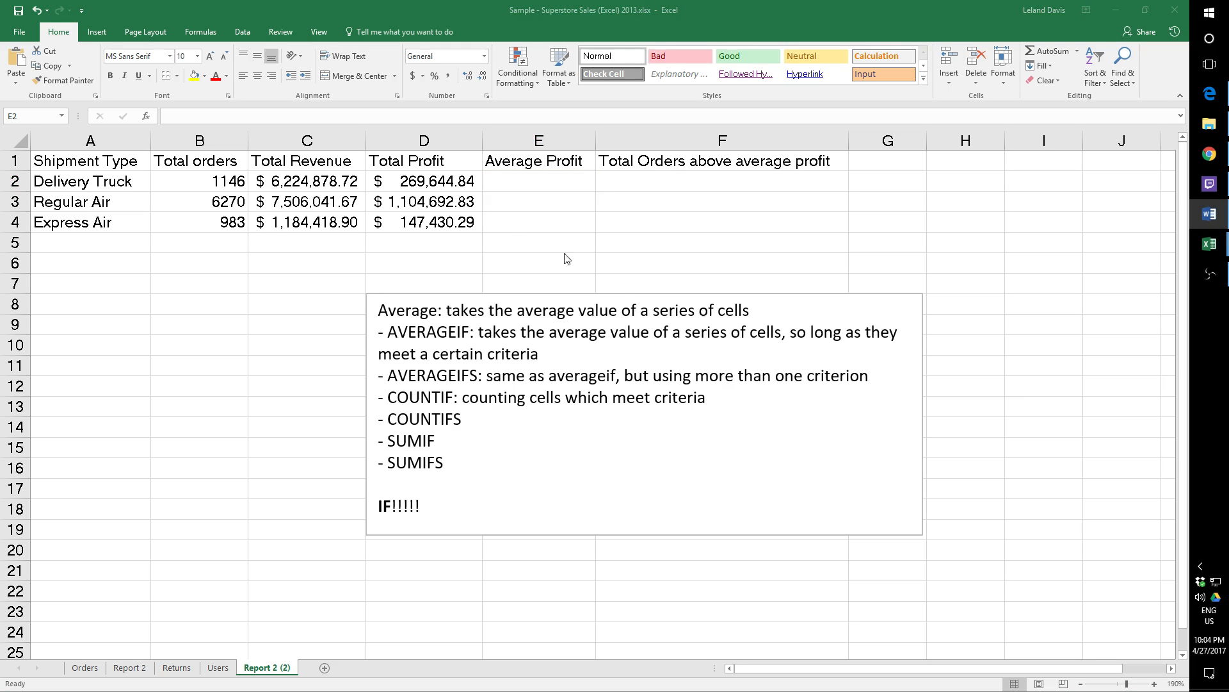
click(525, 180)
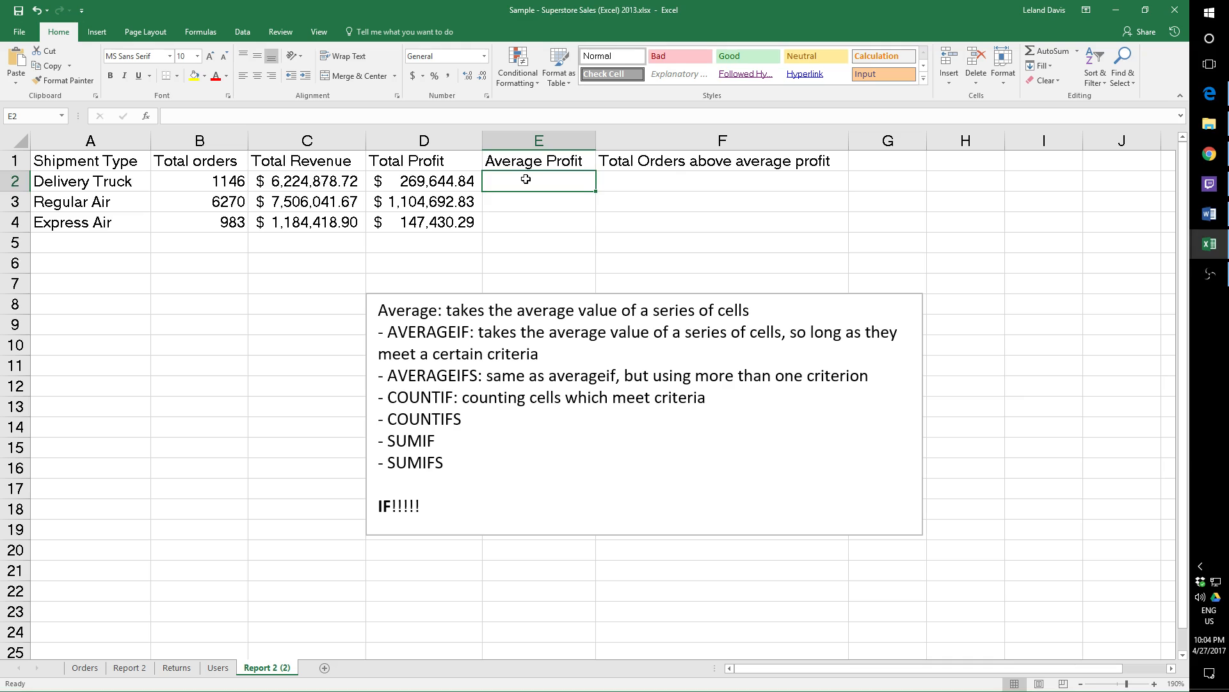
text(=averag)
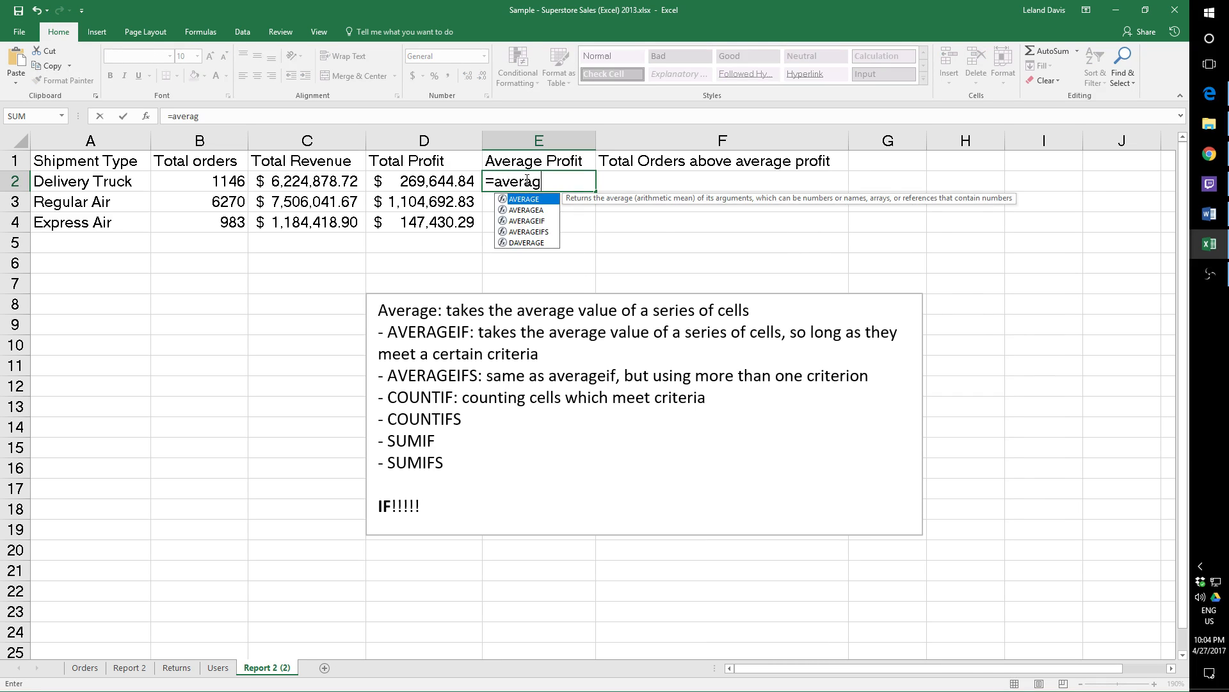
text(eif)
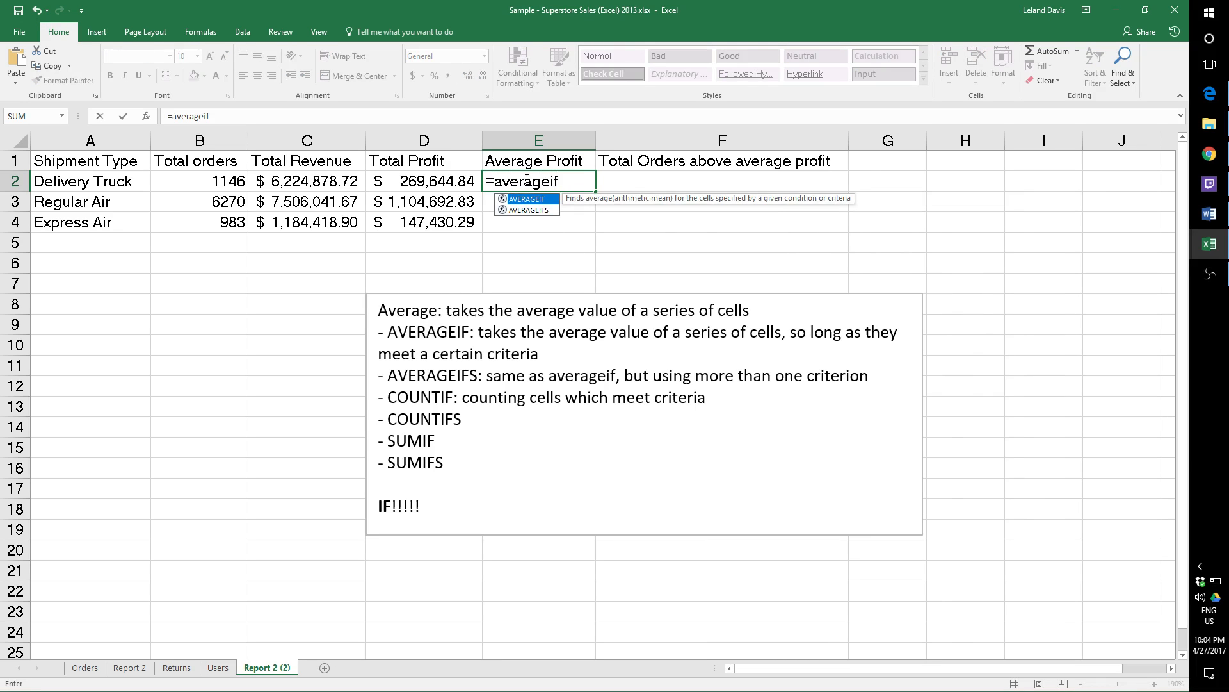
text(()
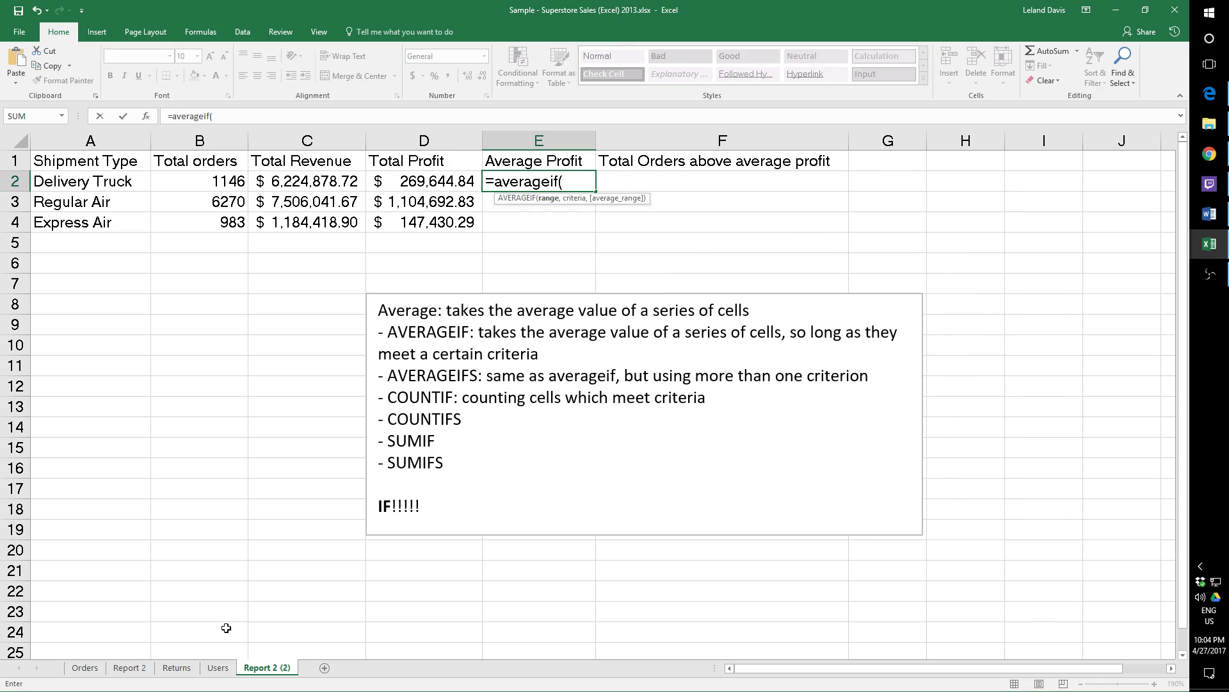
click(89, 669)
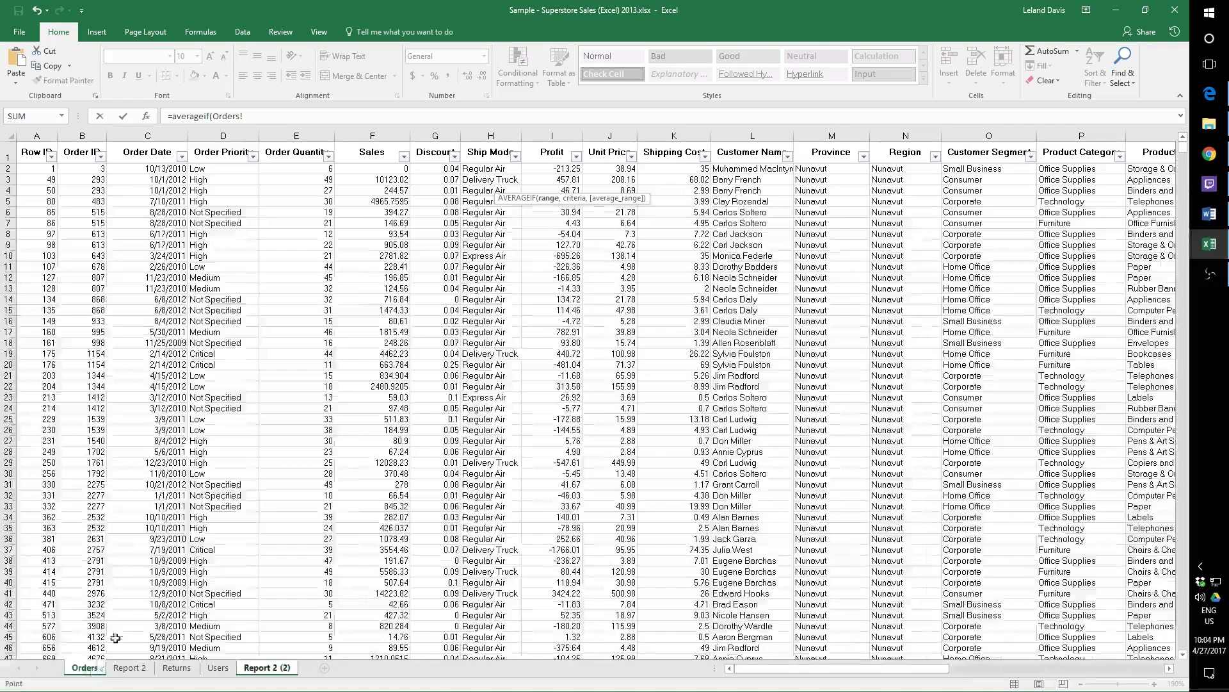
click(497, 169)
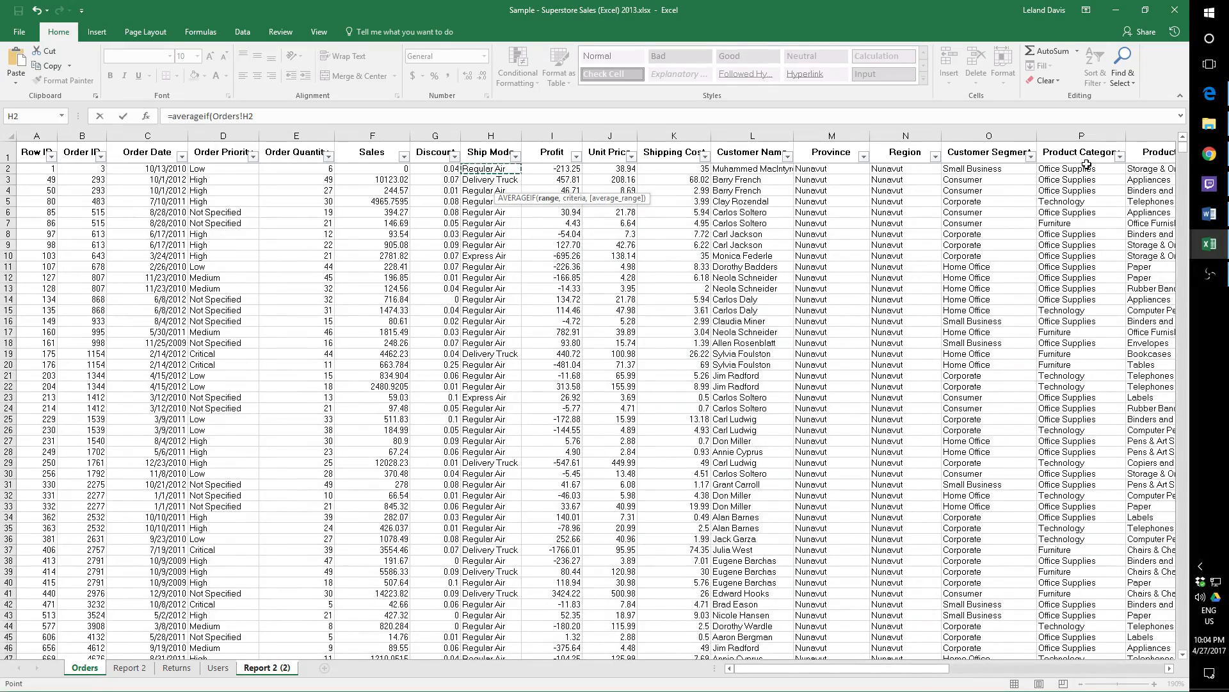
drag(1184, 151, 1195, 663)
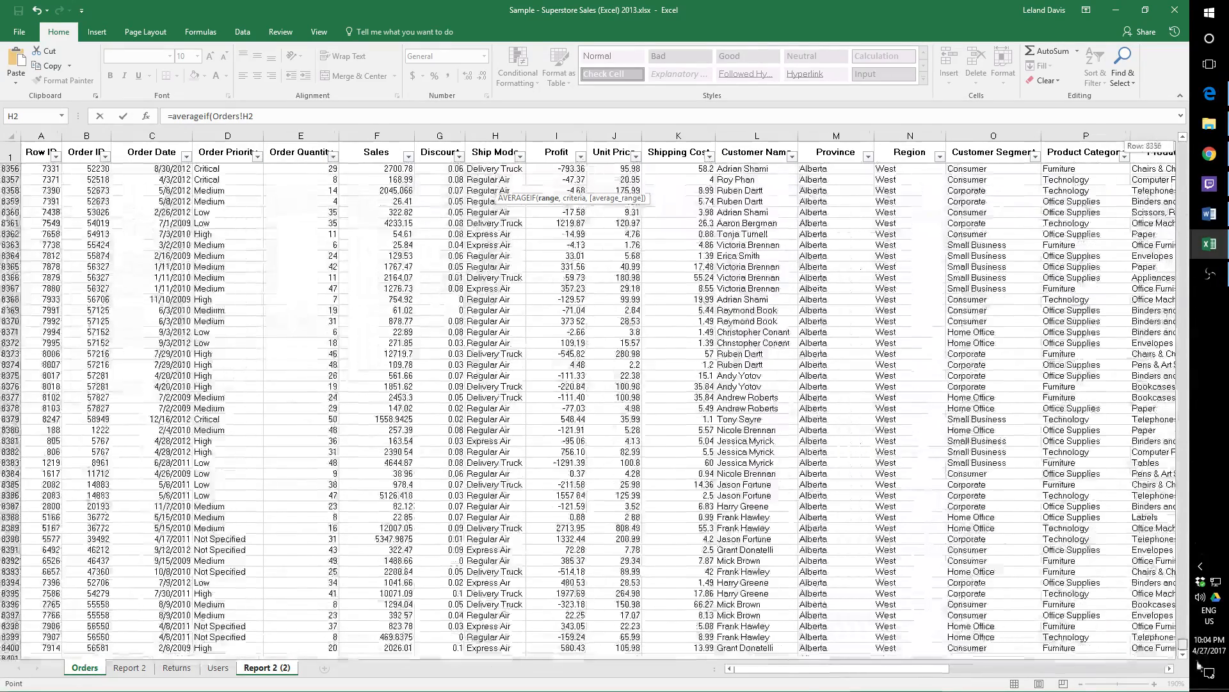
shift+click(494, 647)
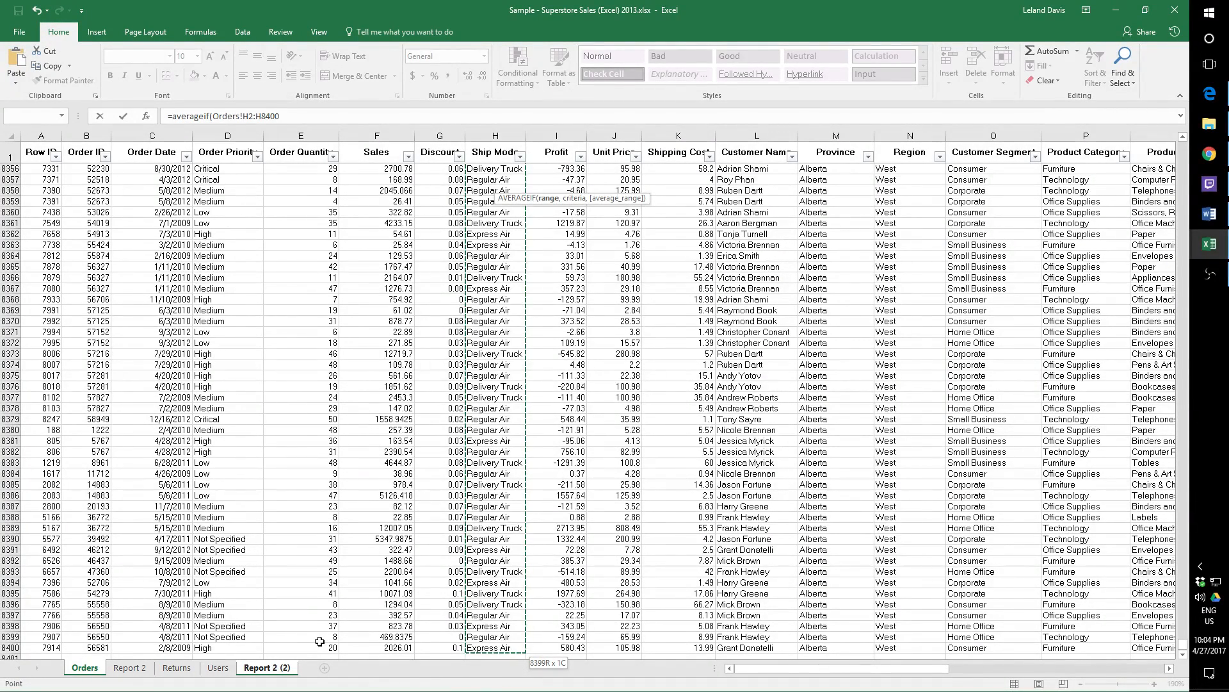
Complete the AVERAGEIF formula in E2 with the criteria "Delivery Truck" and the Orders sheet's Profit cells I2:I8400 as the average range.
text(, "Delivery Truck)
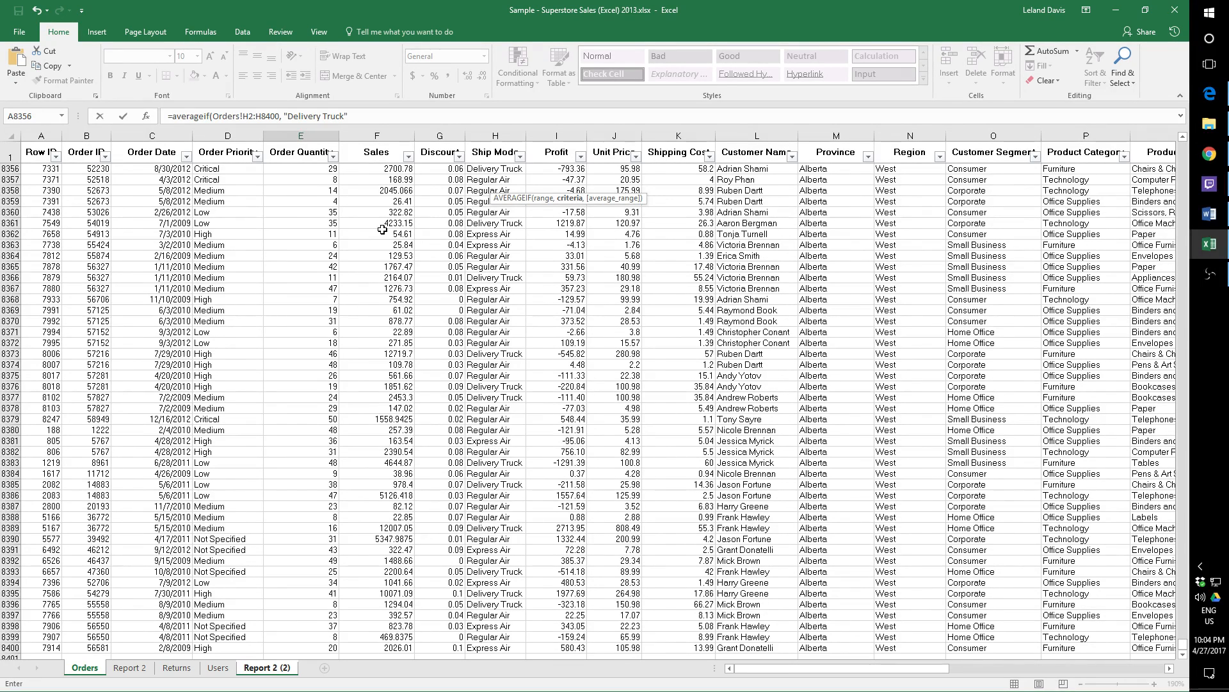
text(,)
click(575, 648)
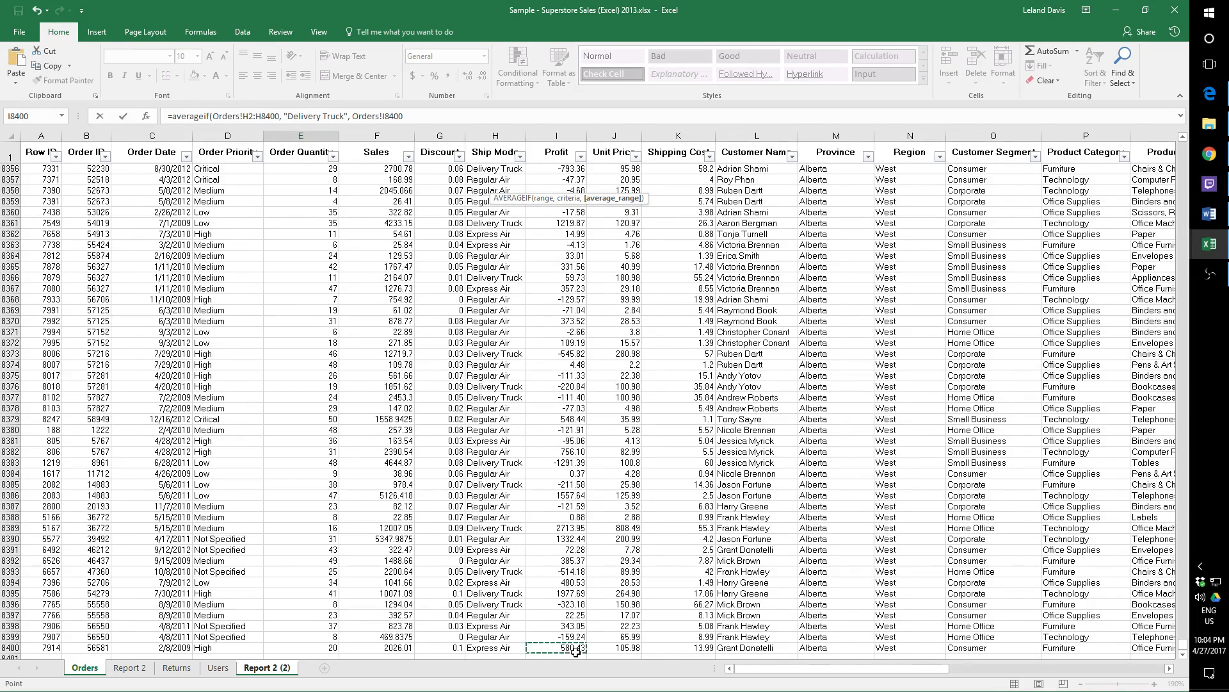
drag(1200, 166, 1199, 139)
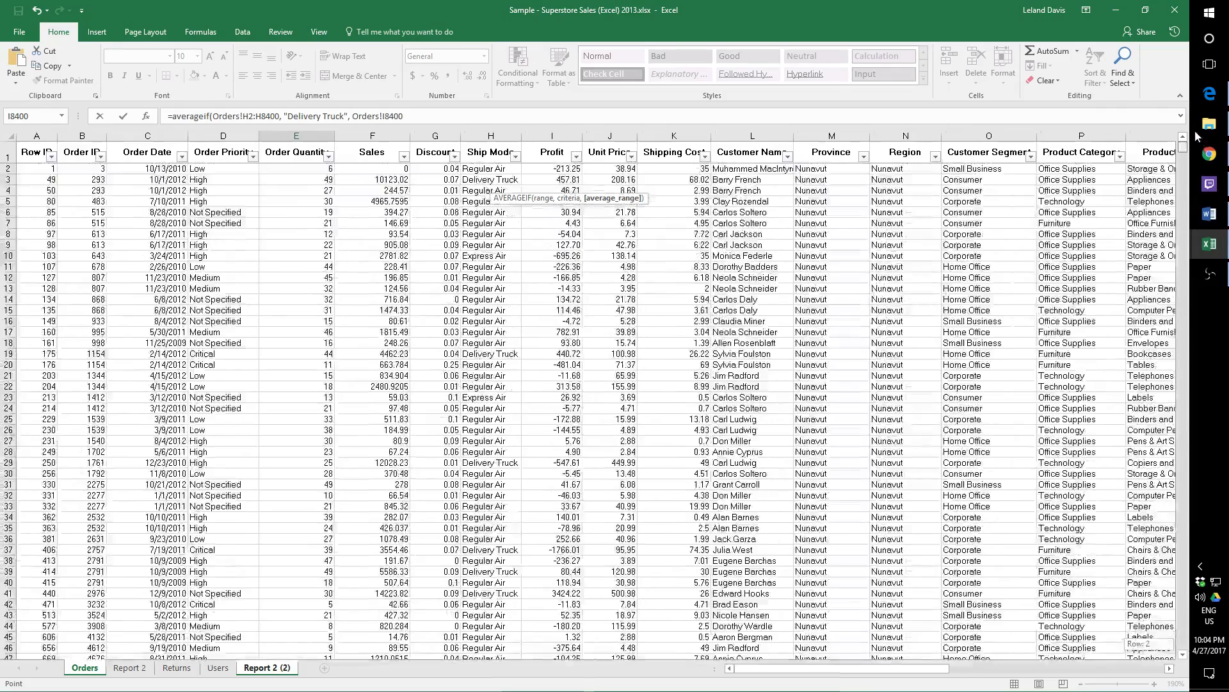
shift+click(559, 168)
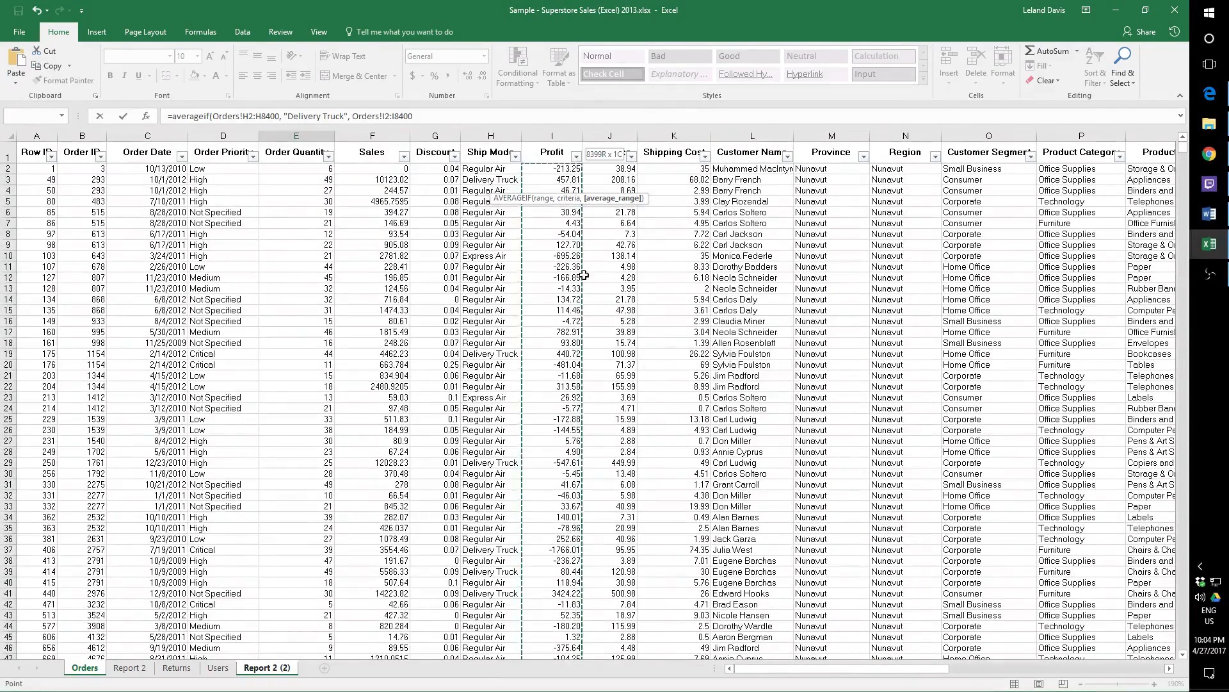
click(426, 116)
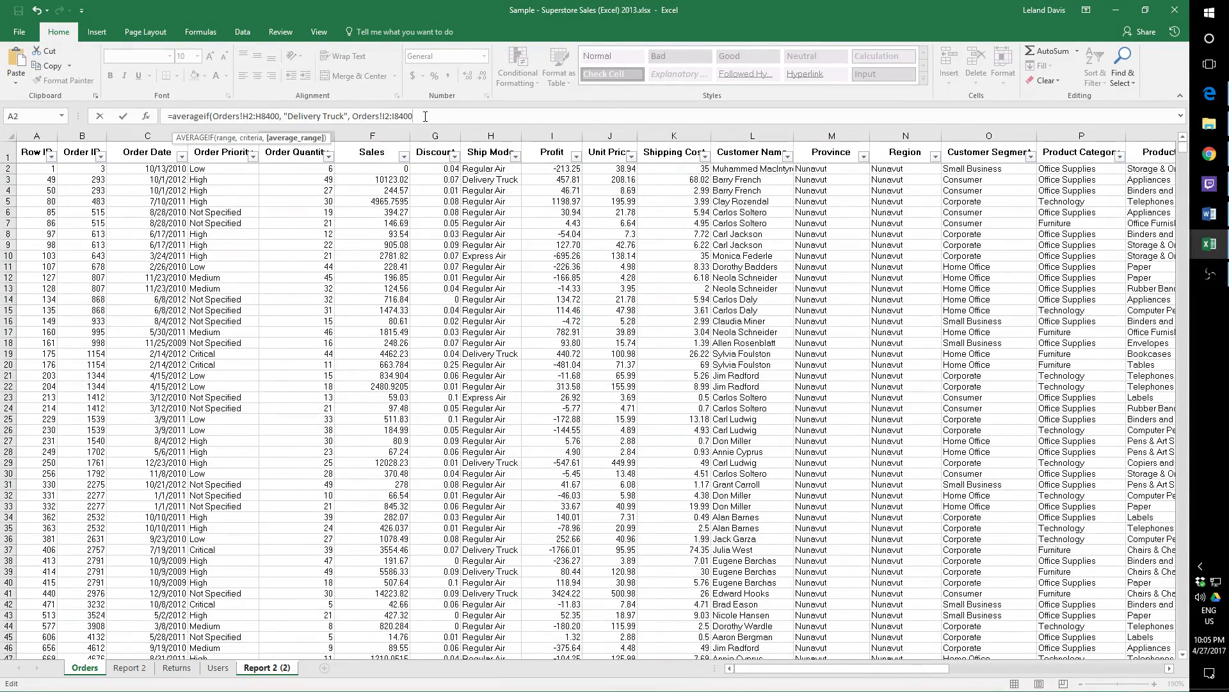
key(Return)
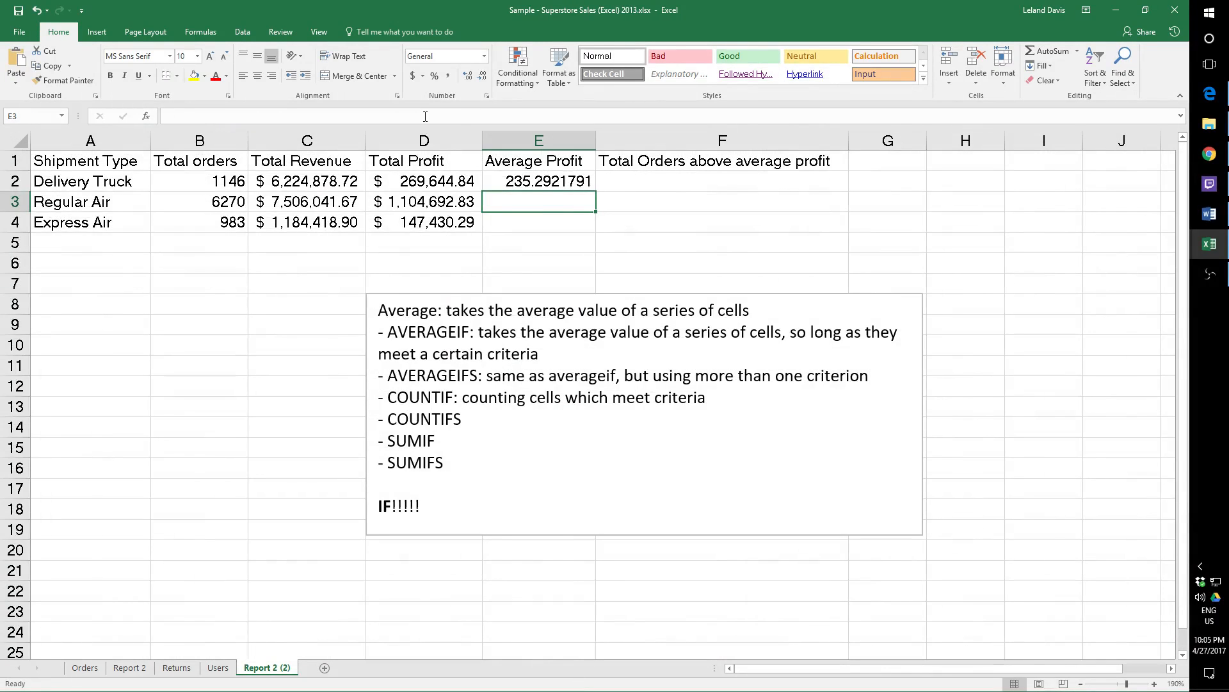
Apply the Accounting dollar format to the Average Profit cells E2:E4 and copy the formula text from E2 into E3.
drag(565, 182, 567, 219)
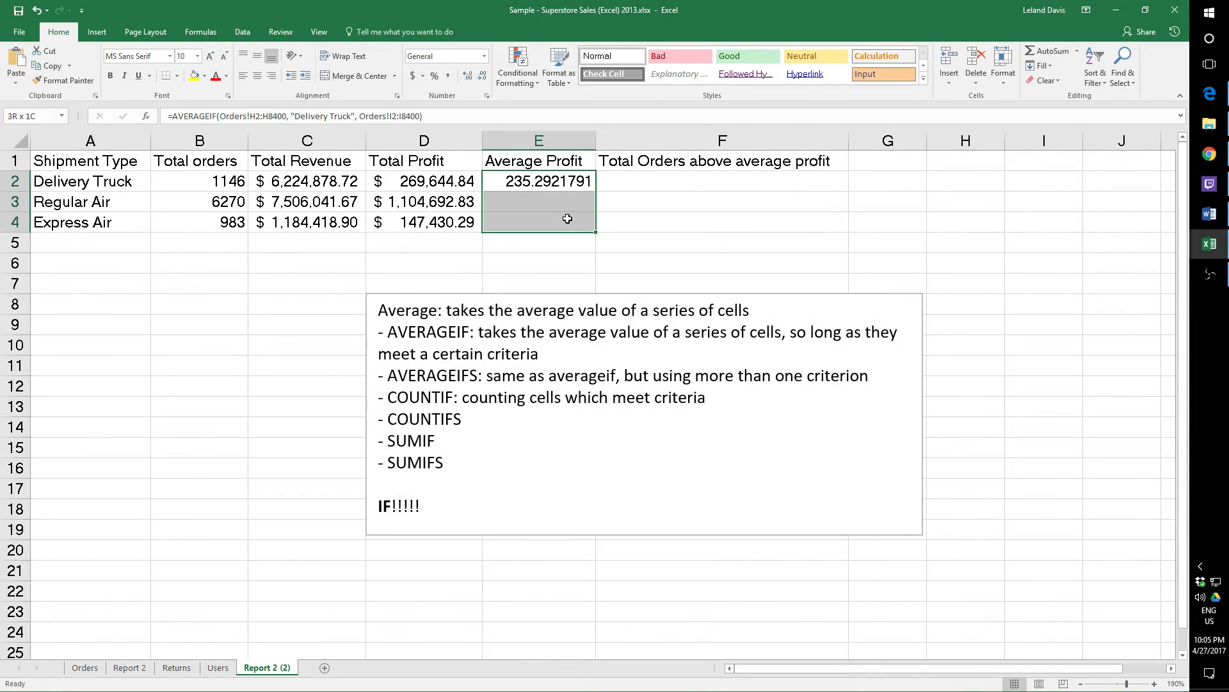
click(413, 76)
click(547, 181)
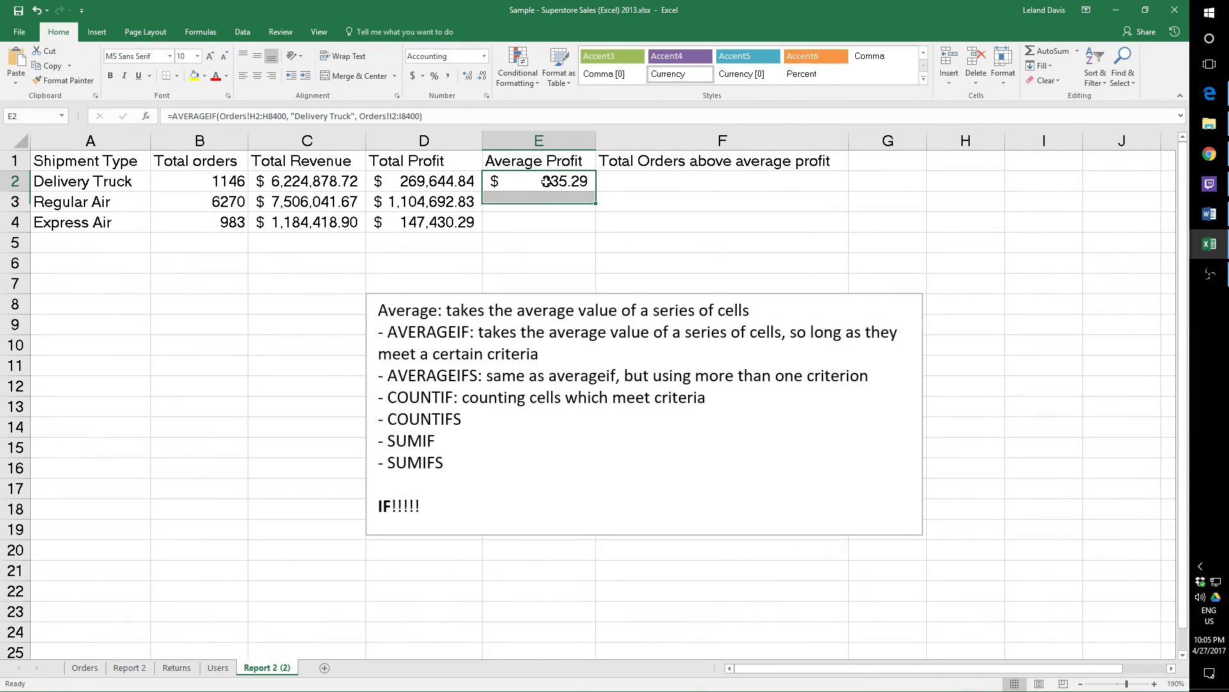
drag(423, 115, 166, 116)
text(=)
click(548, 201)
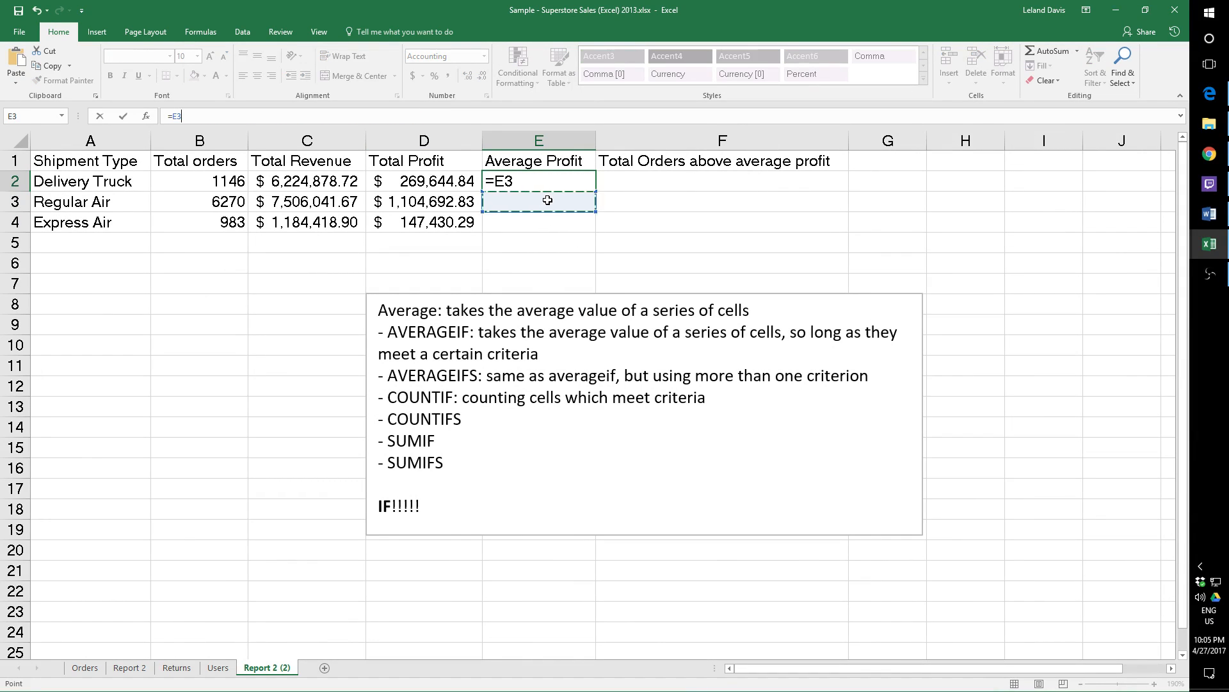
key(Escape)
click(548, 200)
key(ctrl+v)
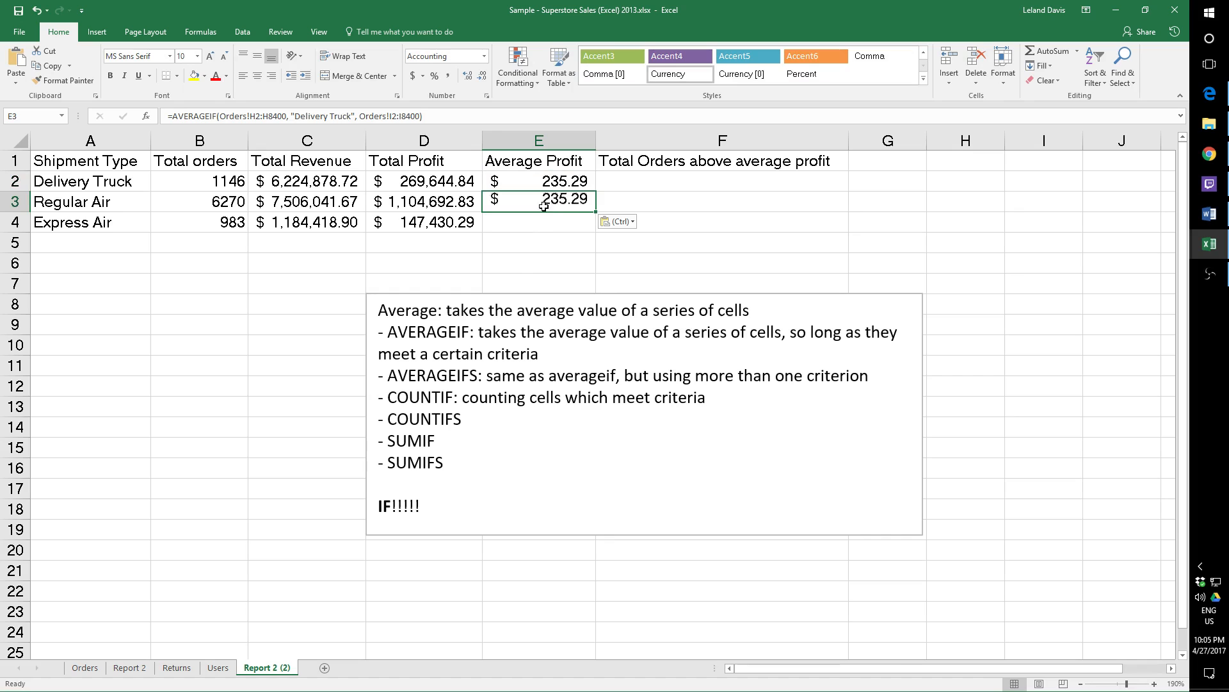
Change the criteria of the AVERAGEIF formula in E3 to "Regular Air".
drag(352, 115, 296, 117)
text(Regul)
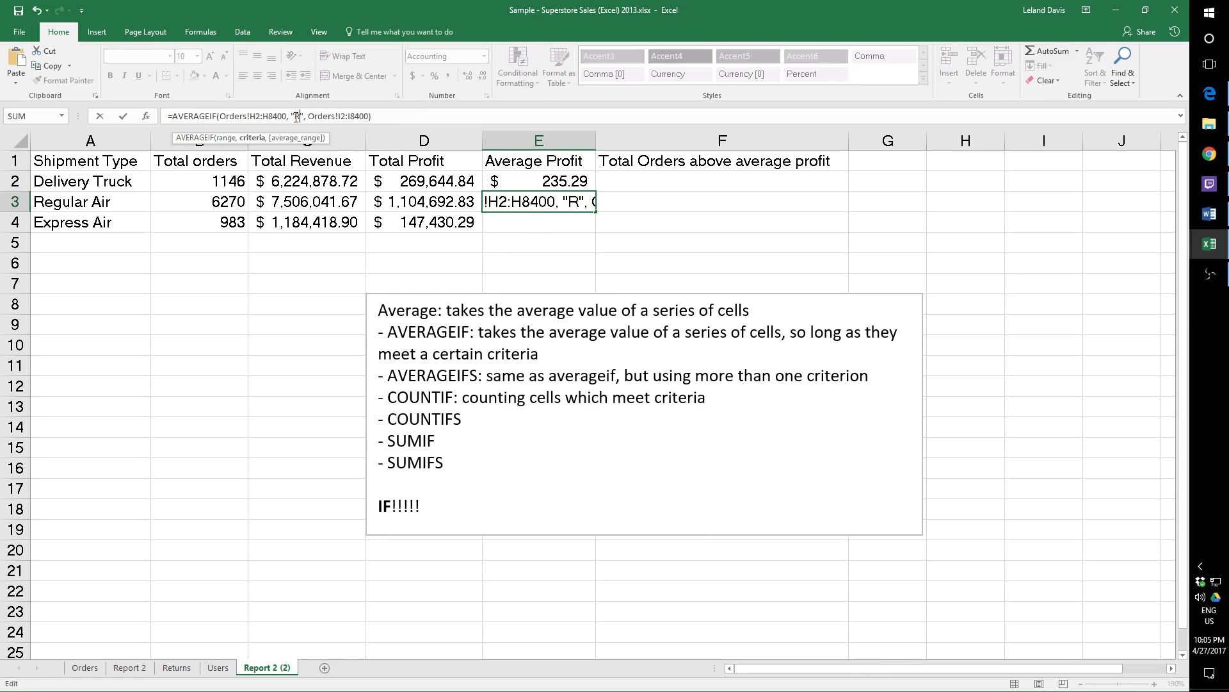
text(ar Air)
key(Return)
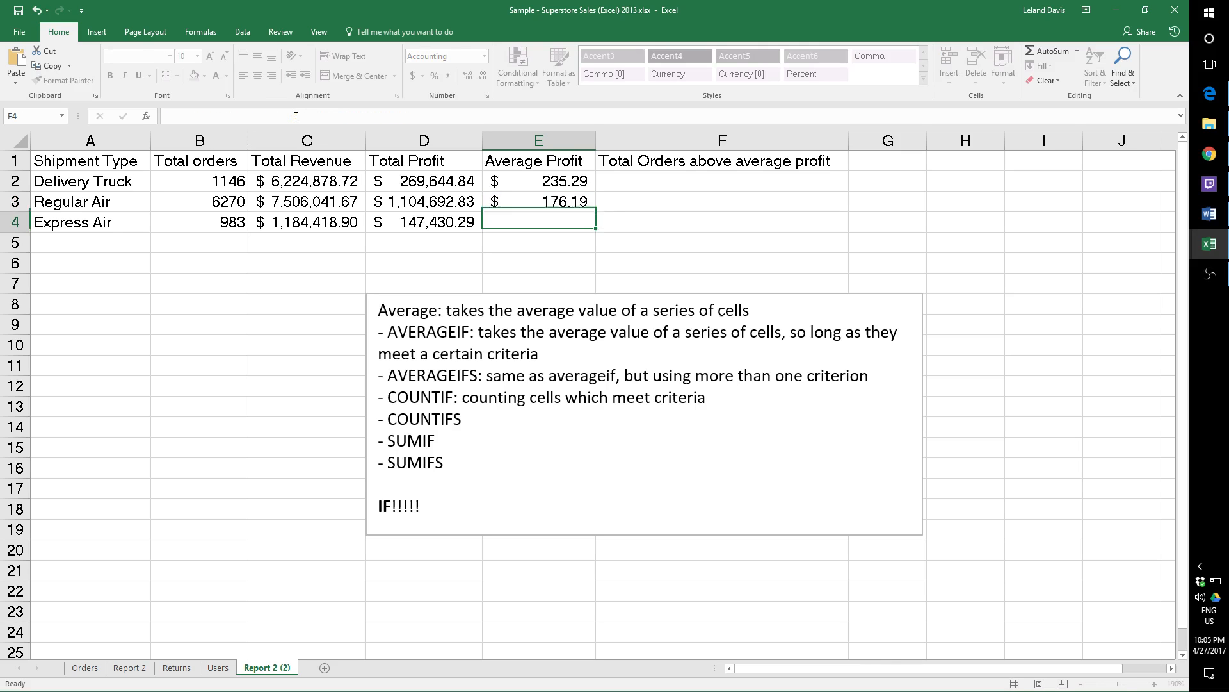
Paste the AVERAGEIF formula text into E4 and change its criteria to "Express Air".
key(ctrl+v)
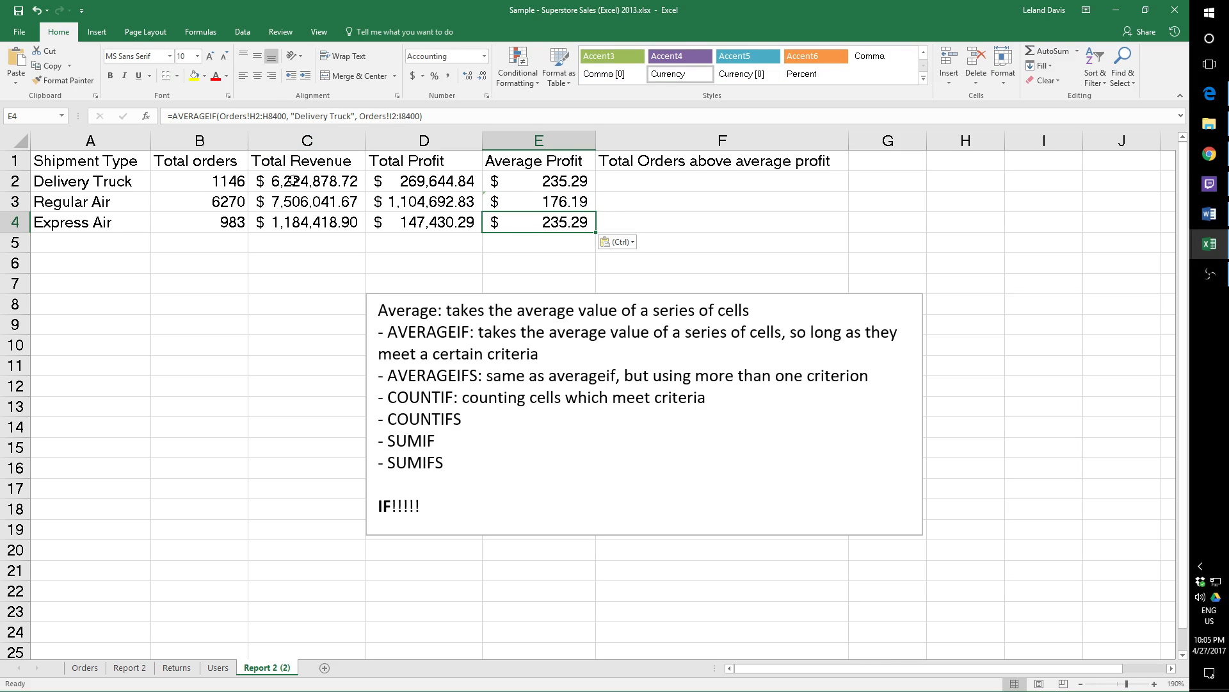
drag(349, 116, 290, 116)
key(BackSpace)
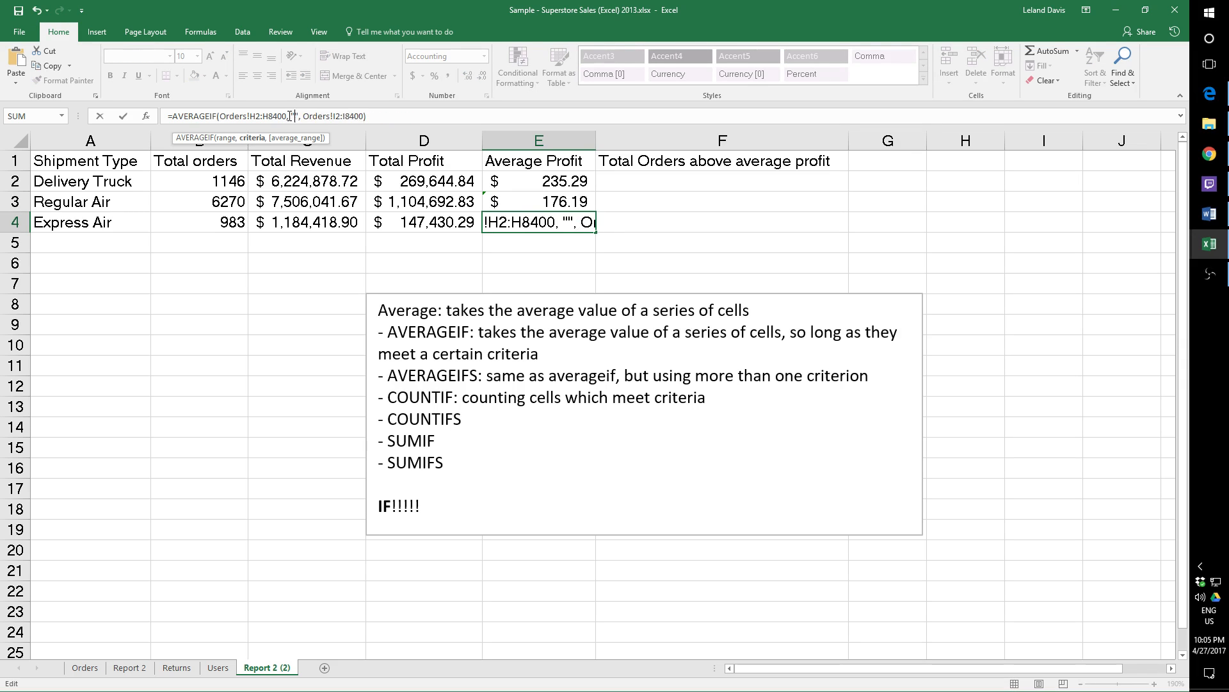
text(Express)
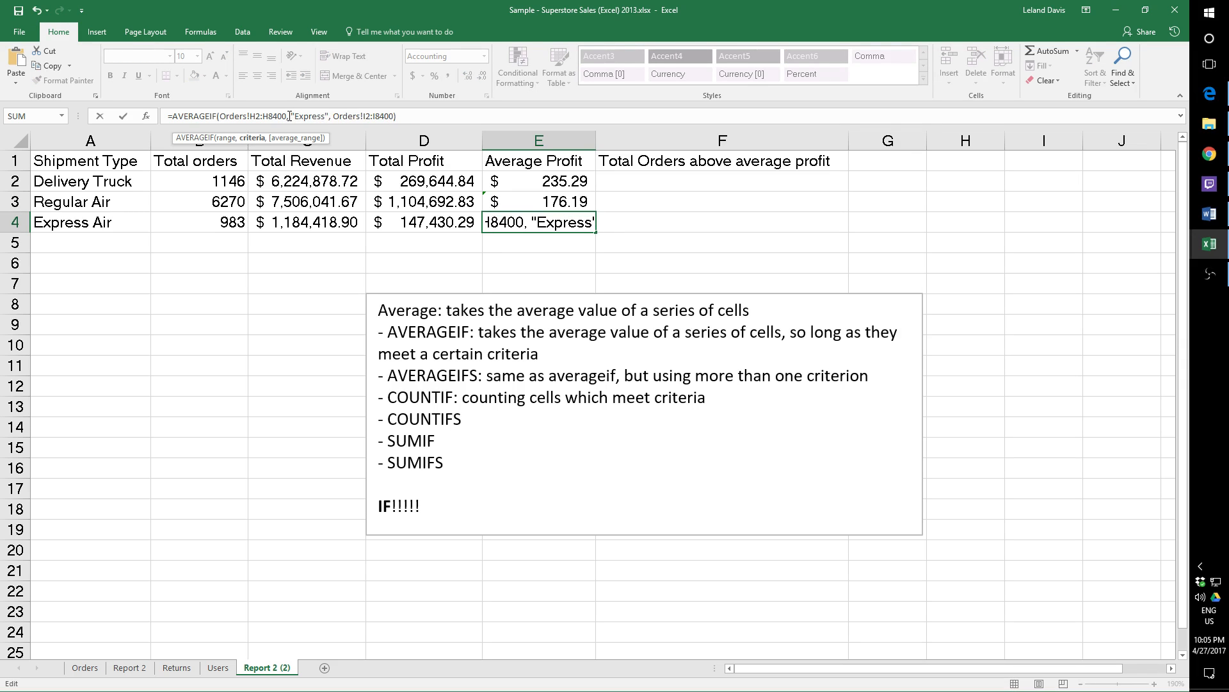
text( Air)
key(Return)
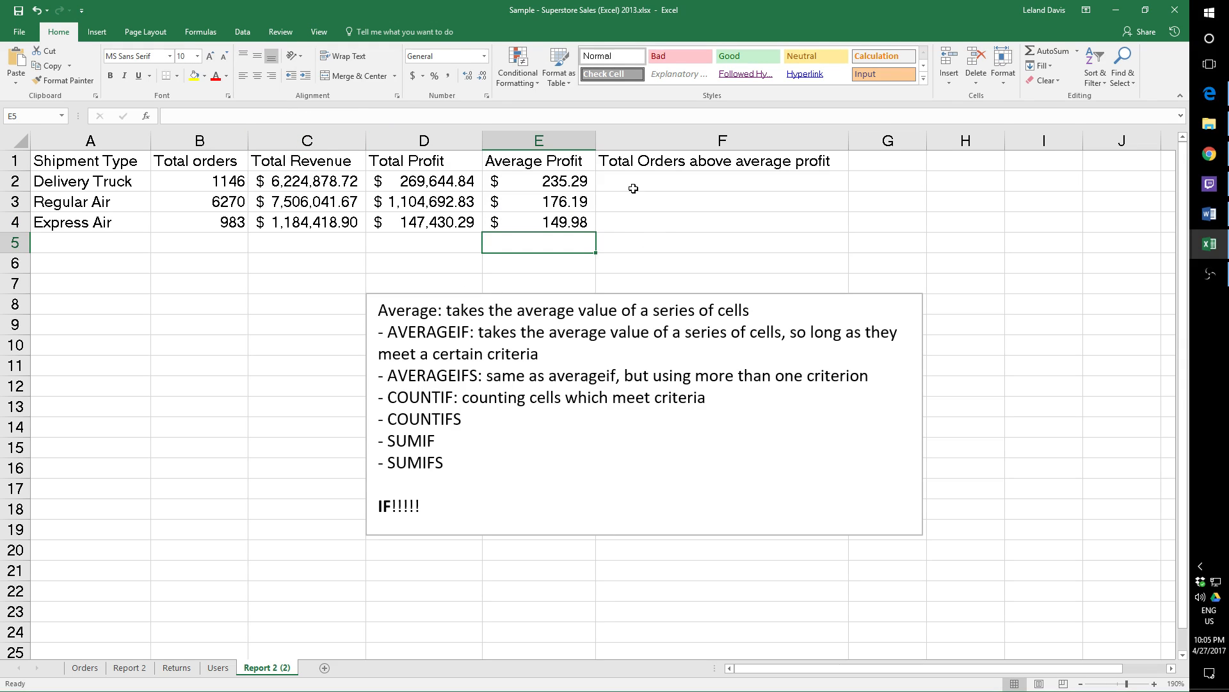
Compare the average profits of Delivery Truck and Regular Air with Regular Air's total revenue and total profit.
click(580, 181)
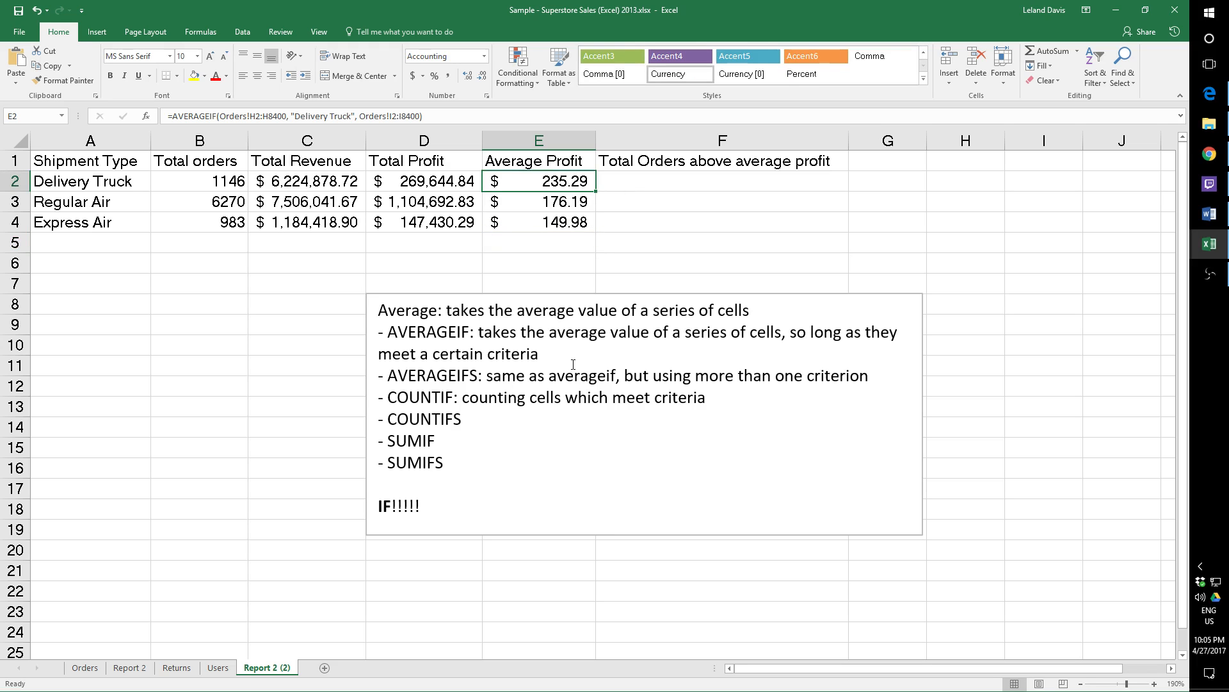
click(580, 204)
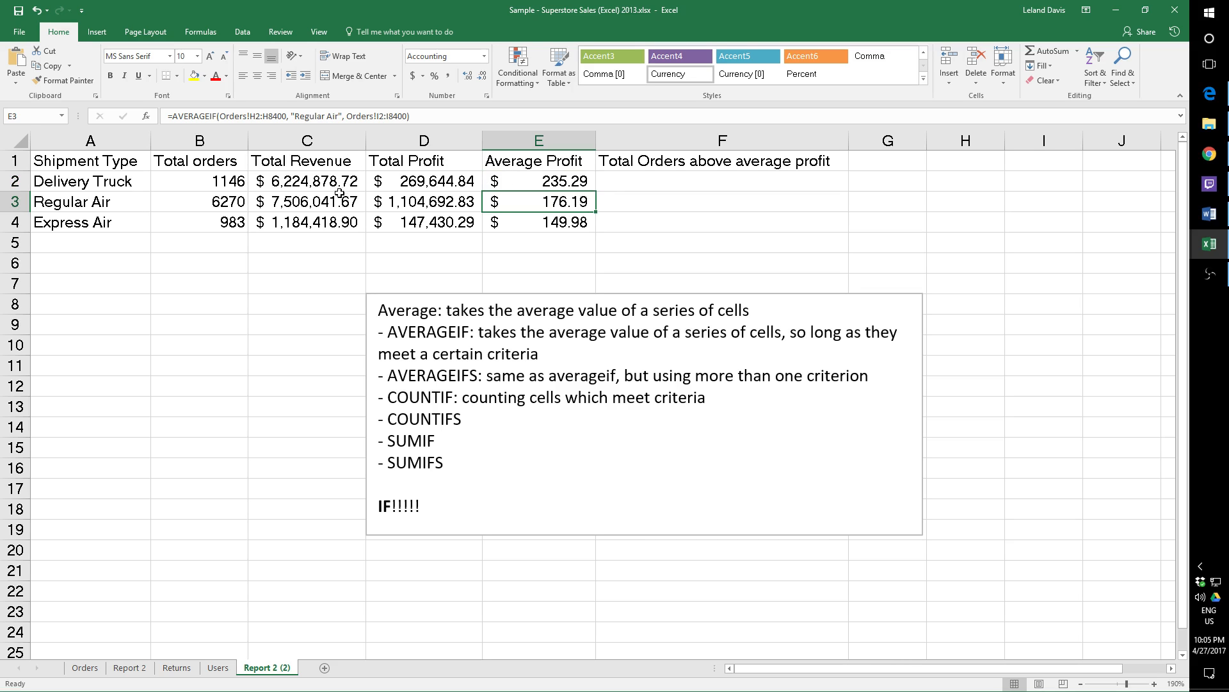
click(545, 183)
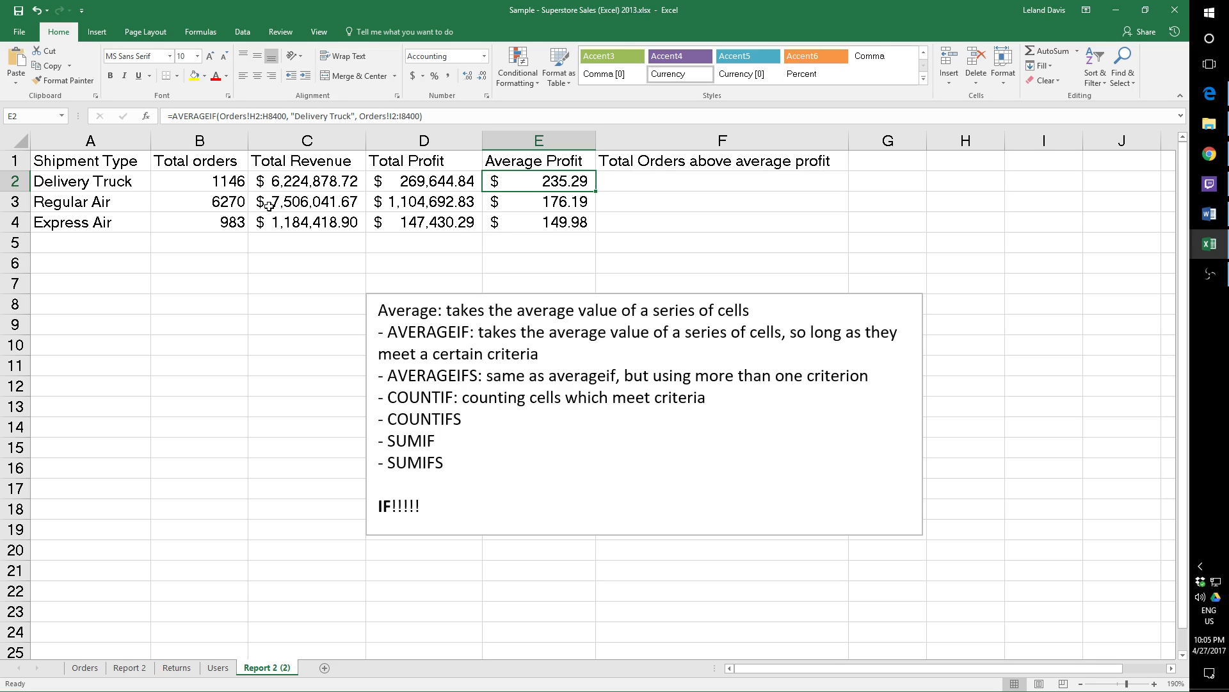
click(351, 203)
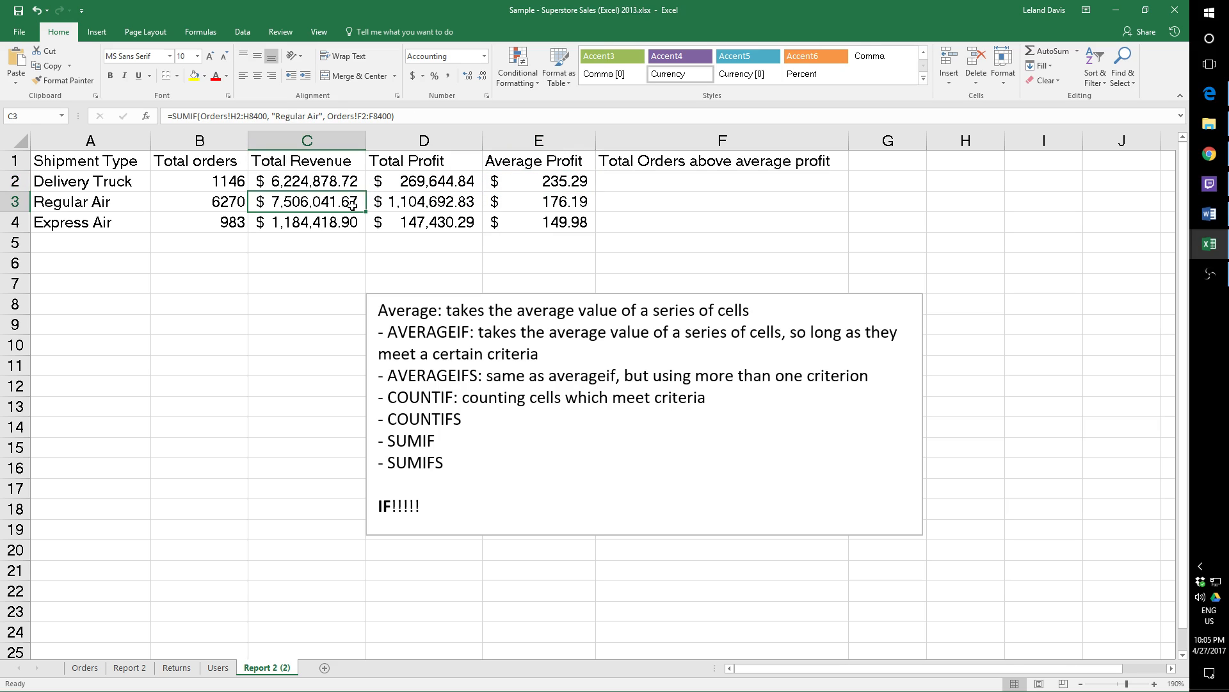
click(416, 208)
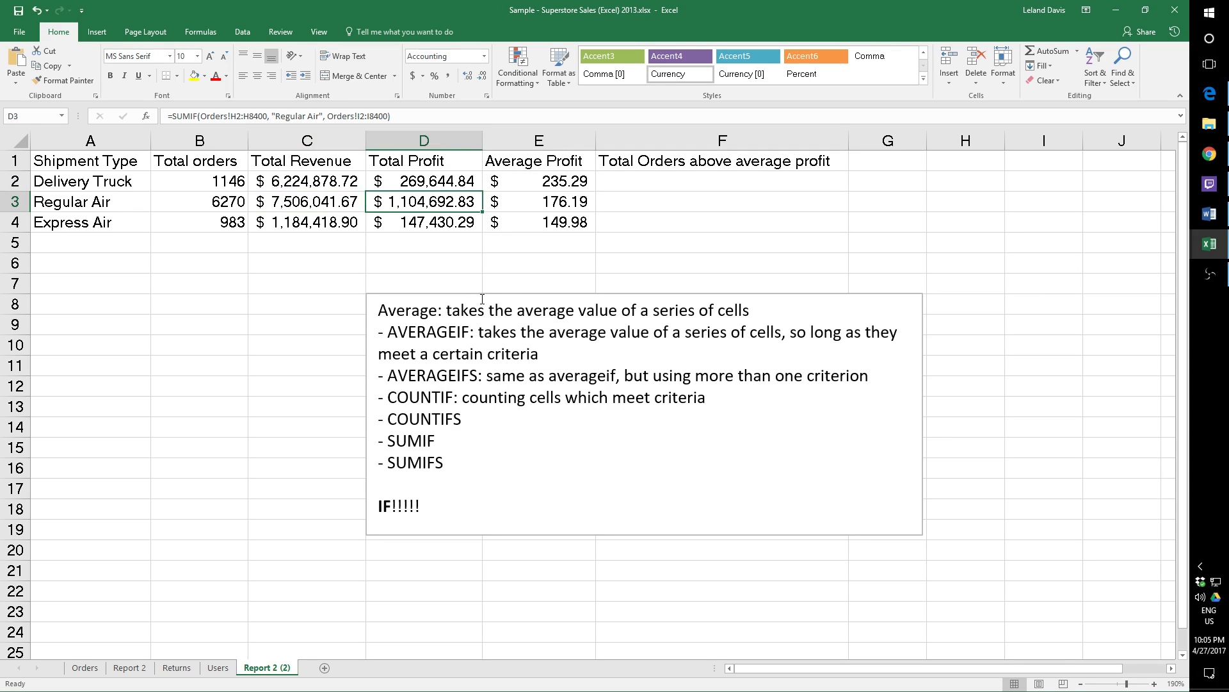
Review the Total Profit formulas for Delivery Truck and Regular Air and the COUNTIF formula behind Delivery Truck's total orders.
click(436, 186)
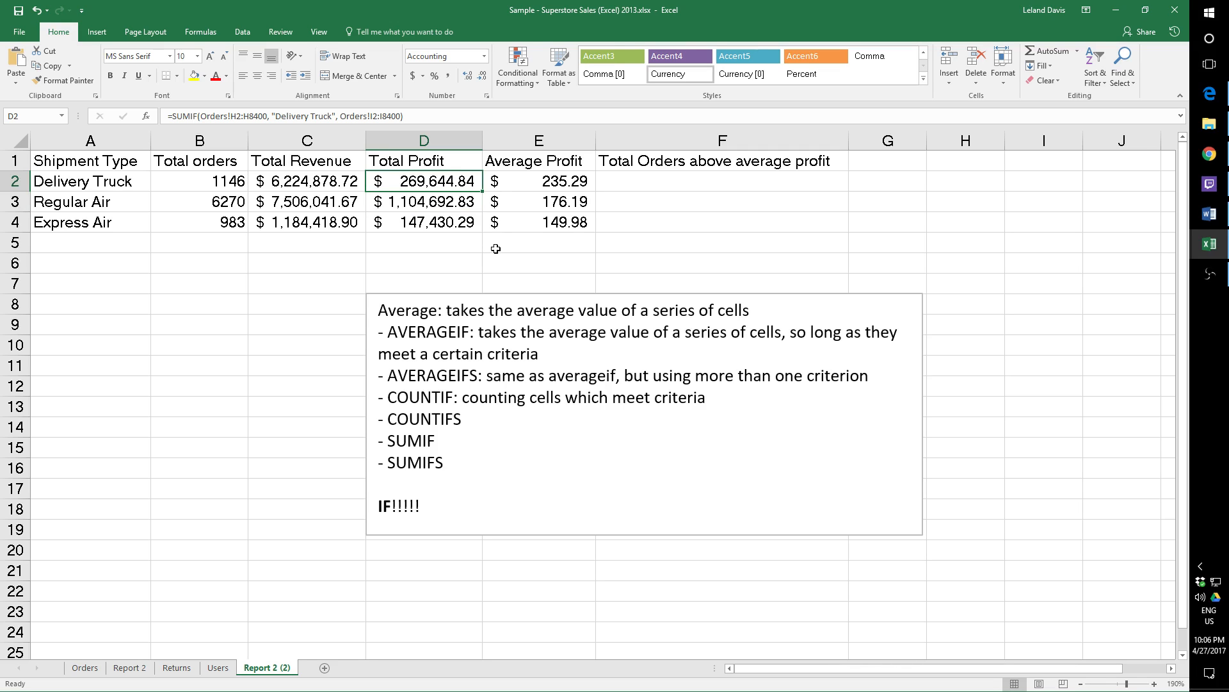
click(467, 202)
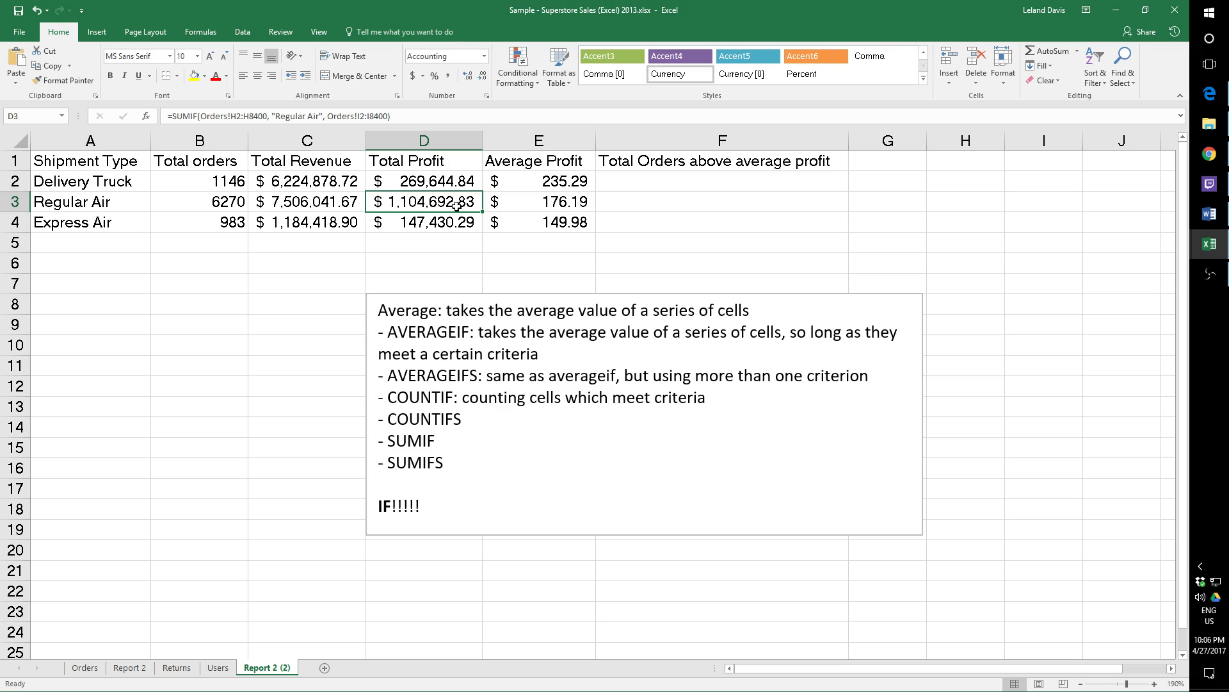
click(195, 180)
click(128, 176)
click(170, 181)
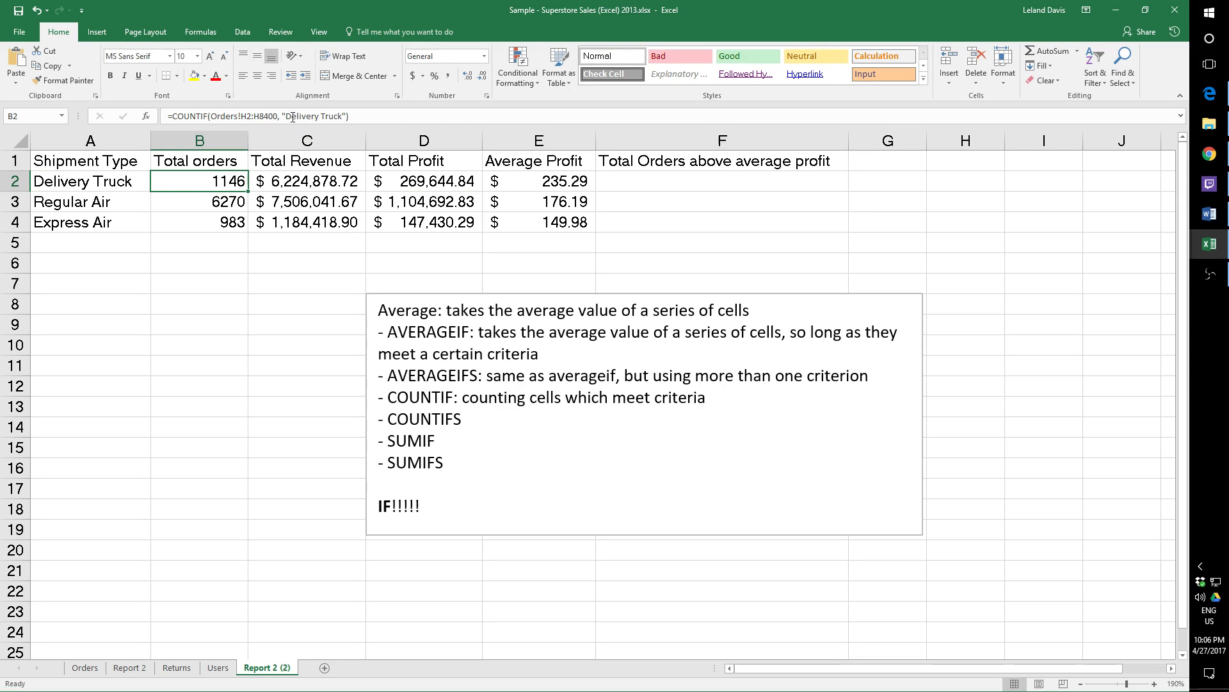
Start a formula in F2, the Delivery Truck cell under Total Orders above average profit.
click(656, 181)
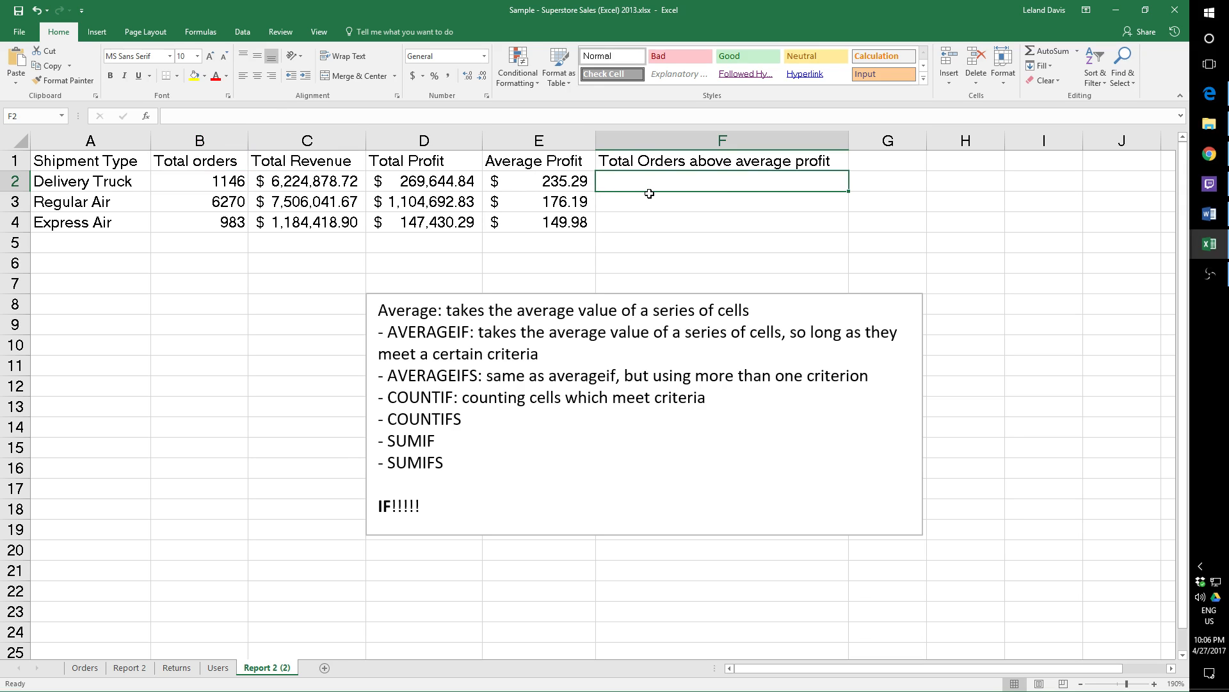
text(=)
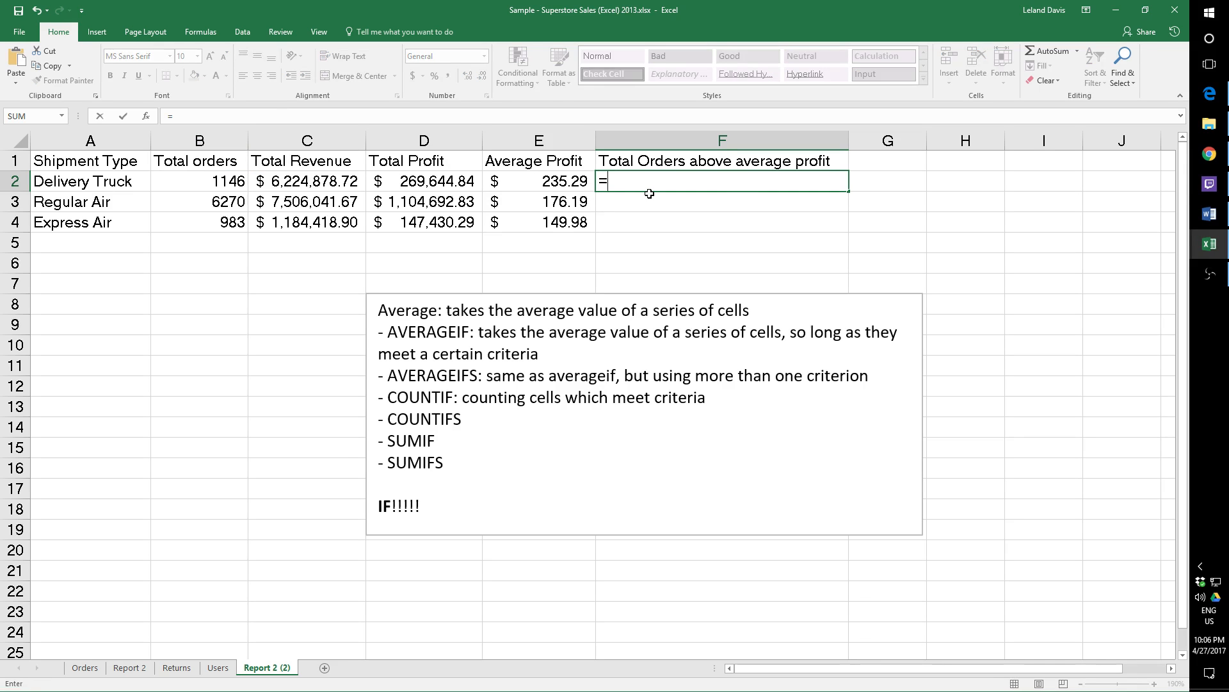
text(average)
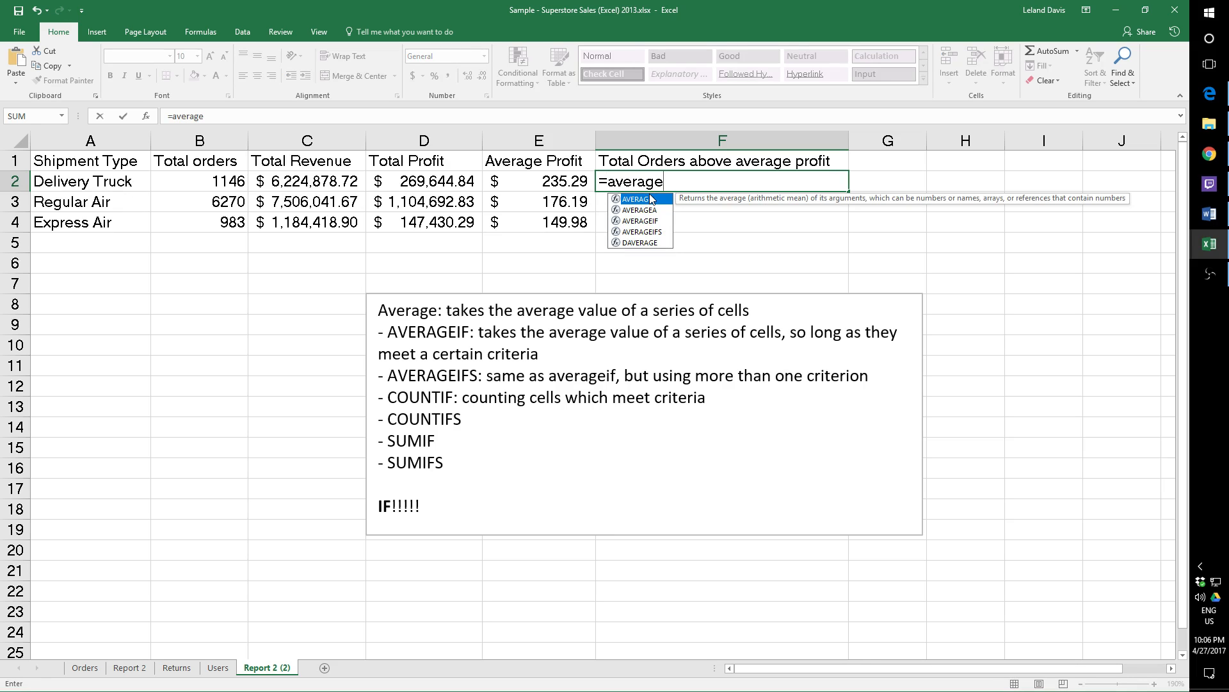
text(if)
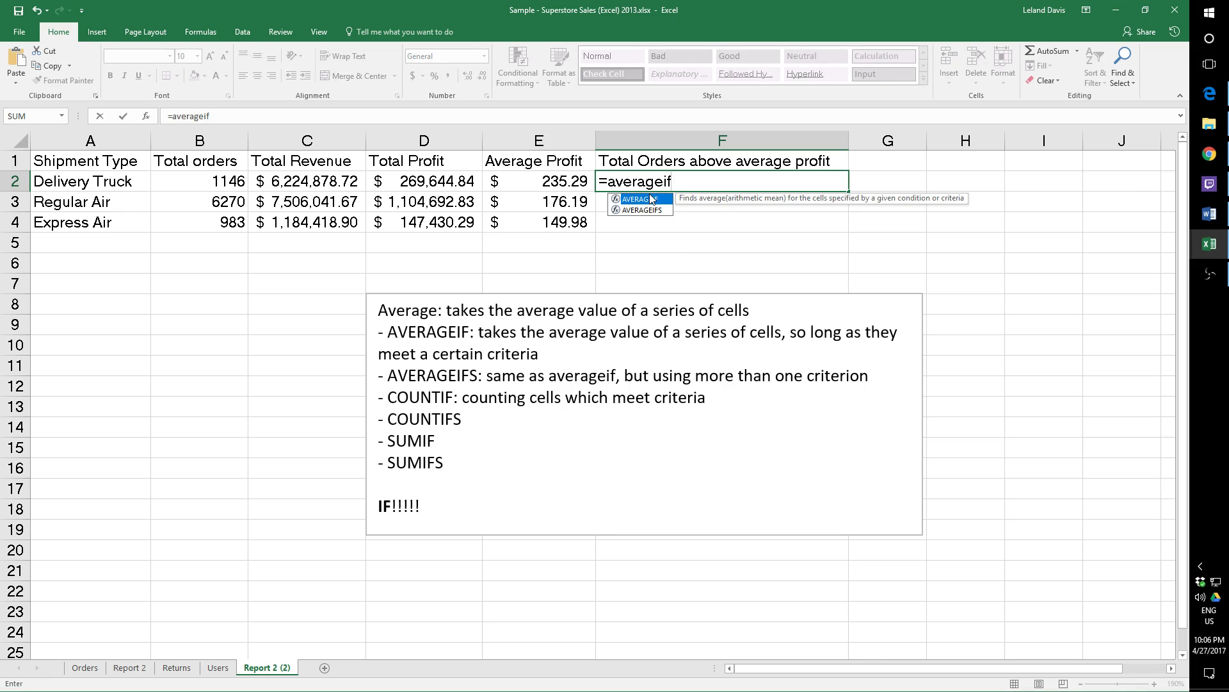
key(BackSpace)
key(BackSpace)
key(BackSpace)
key(BackSpace)
key(BackSpace)
key(BackSpace)
key(BackSpace)
key(BackSpace)
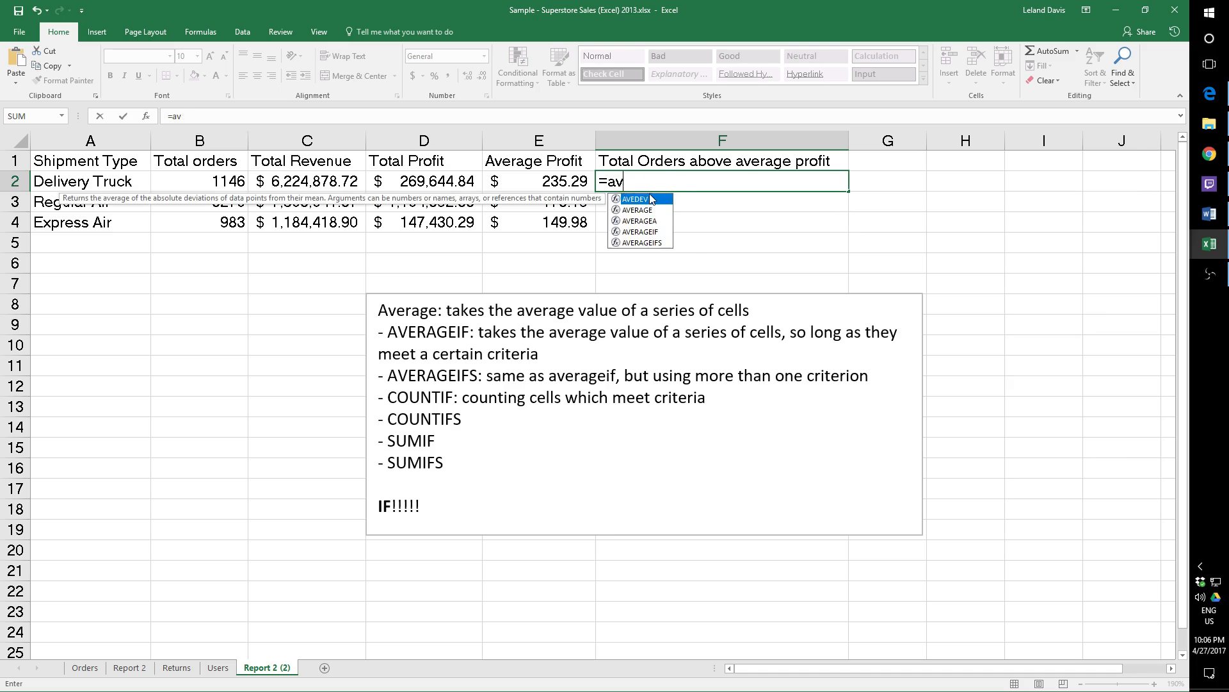
Enter the COUNTIFS function with the Profit range I2:I8400 on the Orders sheet as its first criteria range.
text(caou)
key(BackSpace)
key(BackSpace)
key(BackSpace)
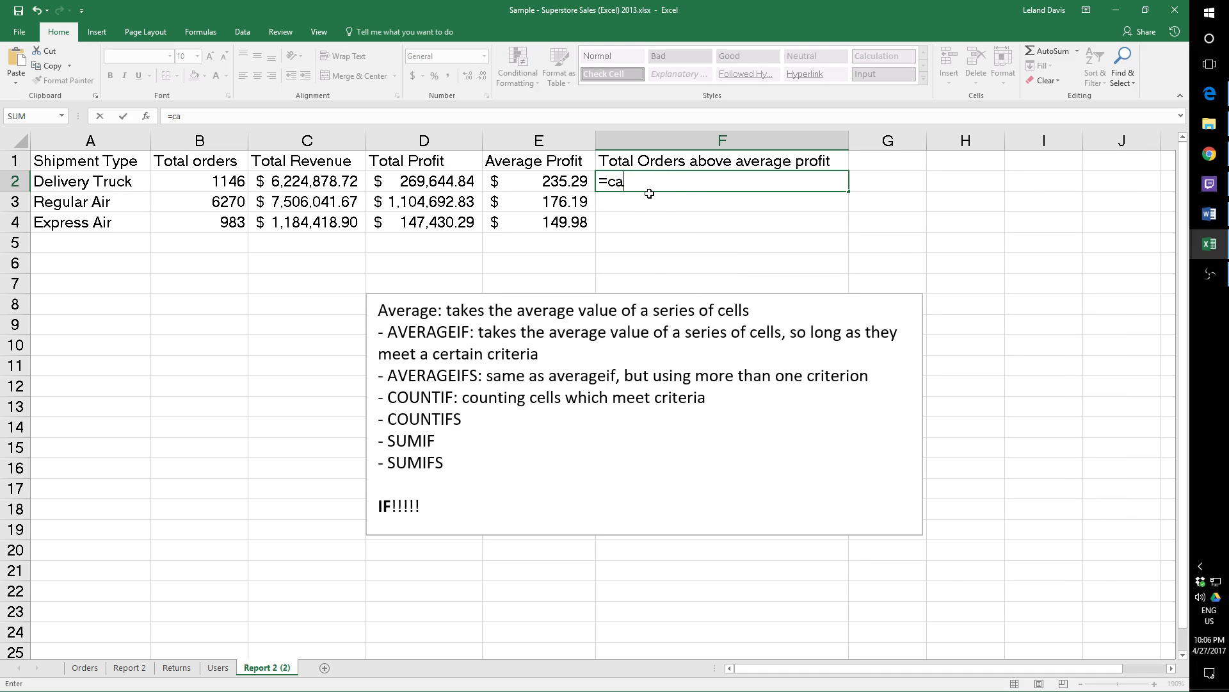
text(ountif)
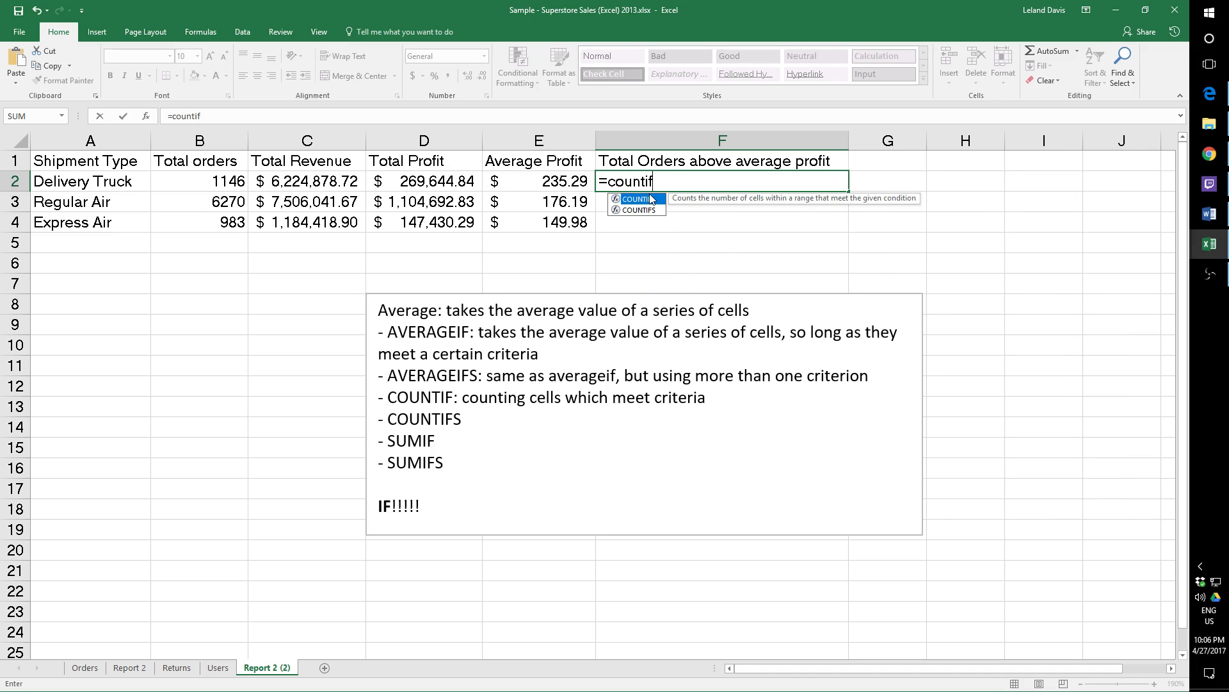
text(s)
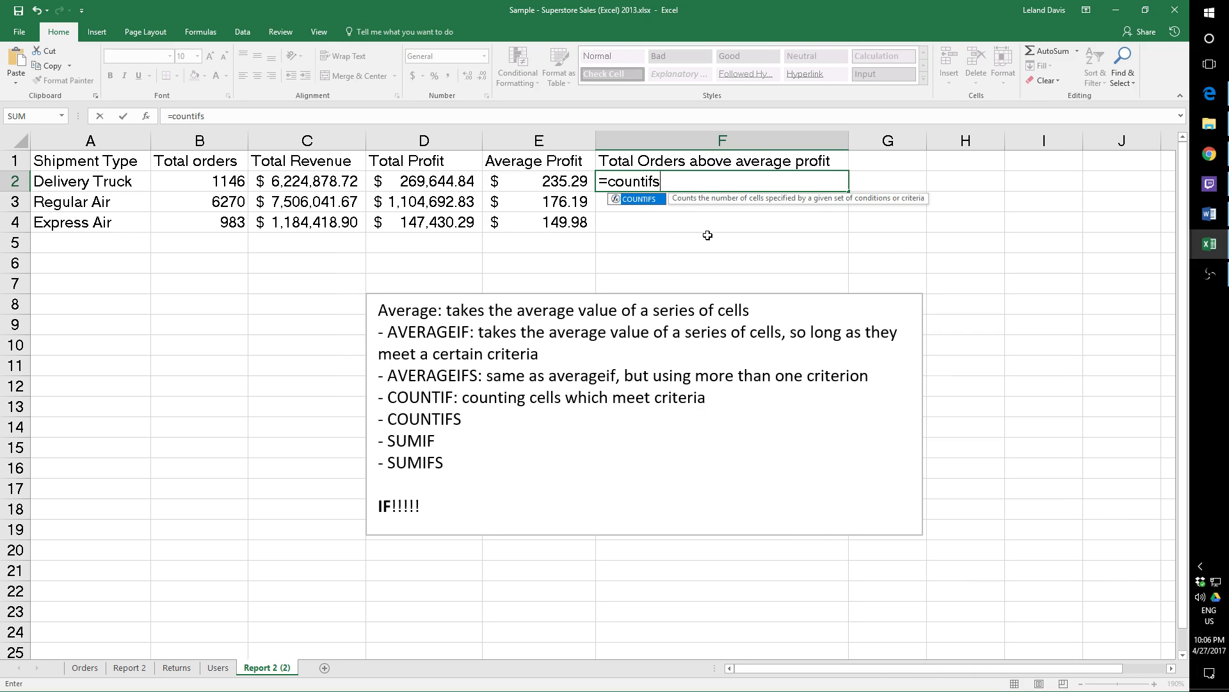
text(()
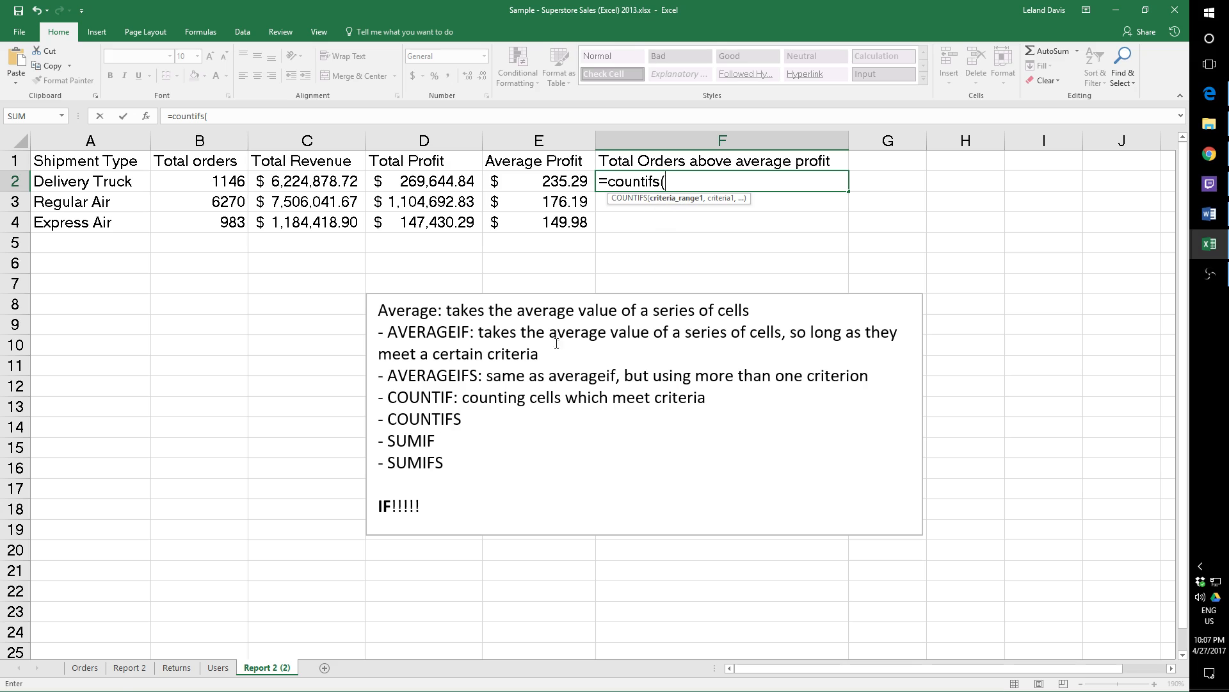
click(85, 668)
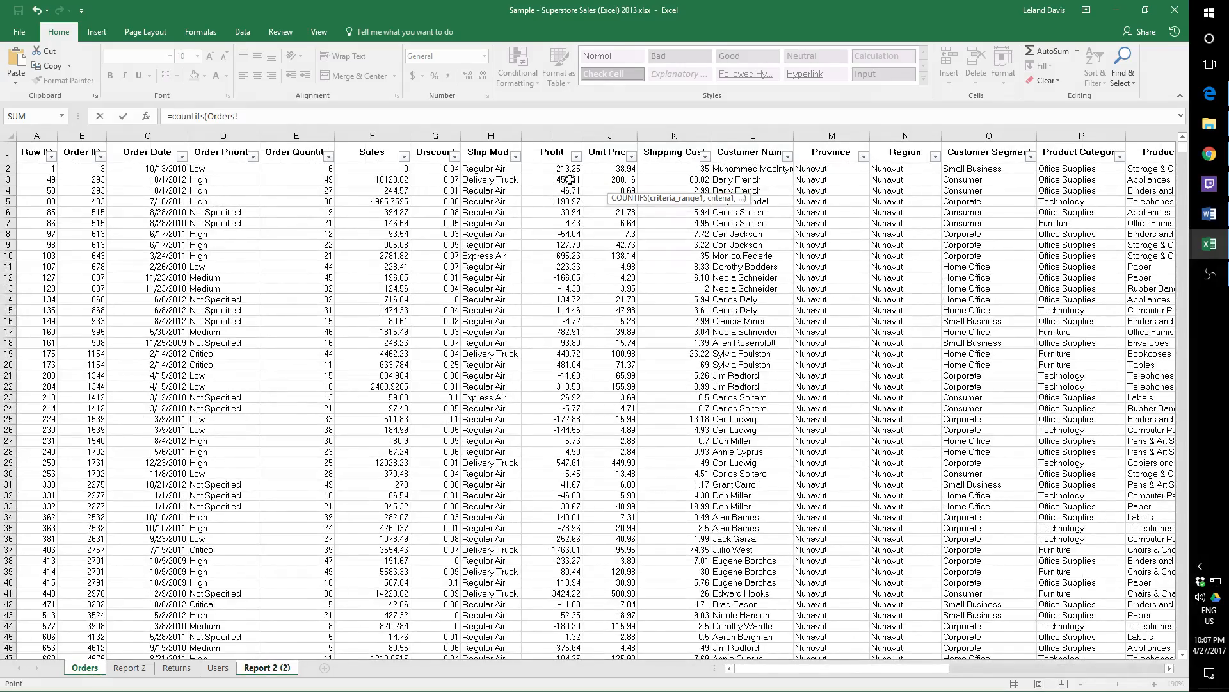
click(562, 169)
drag(562, 169, 553, 614)
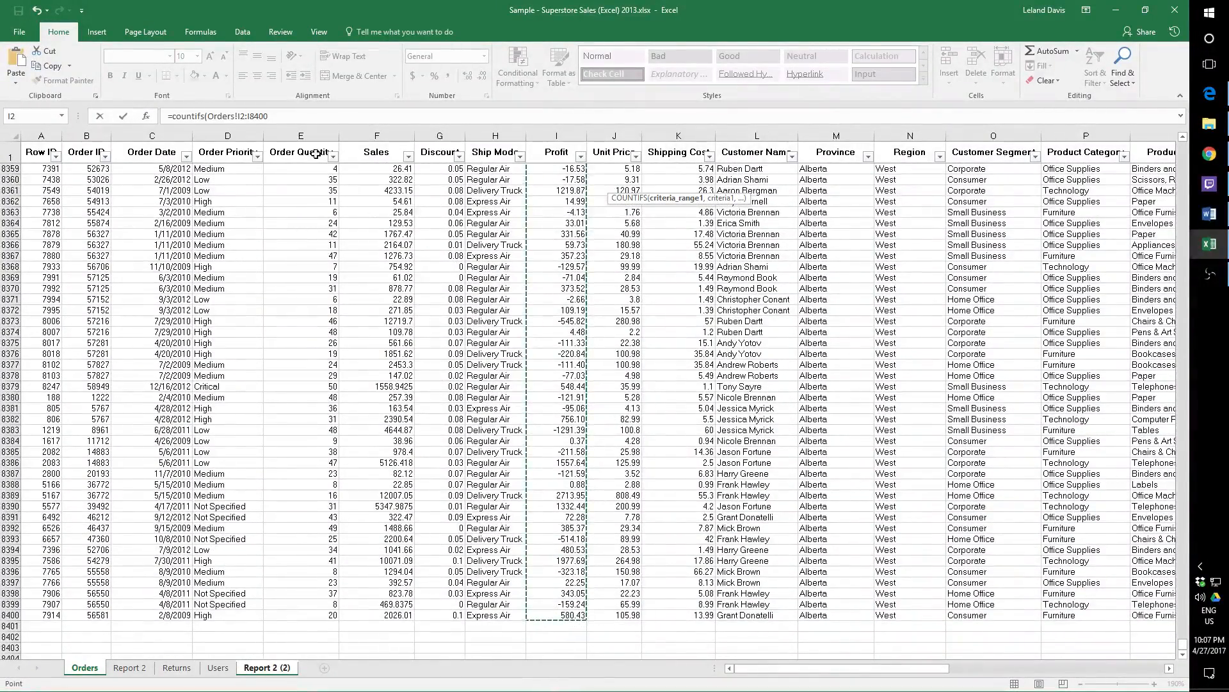
click(288, 115)
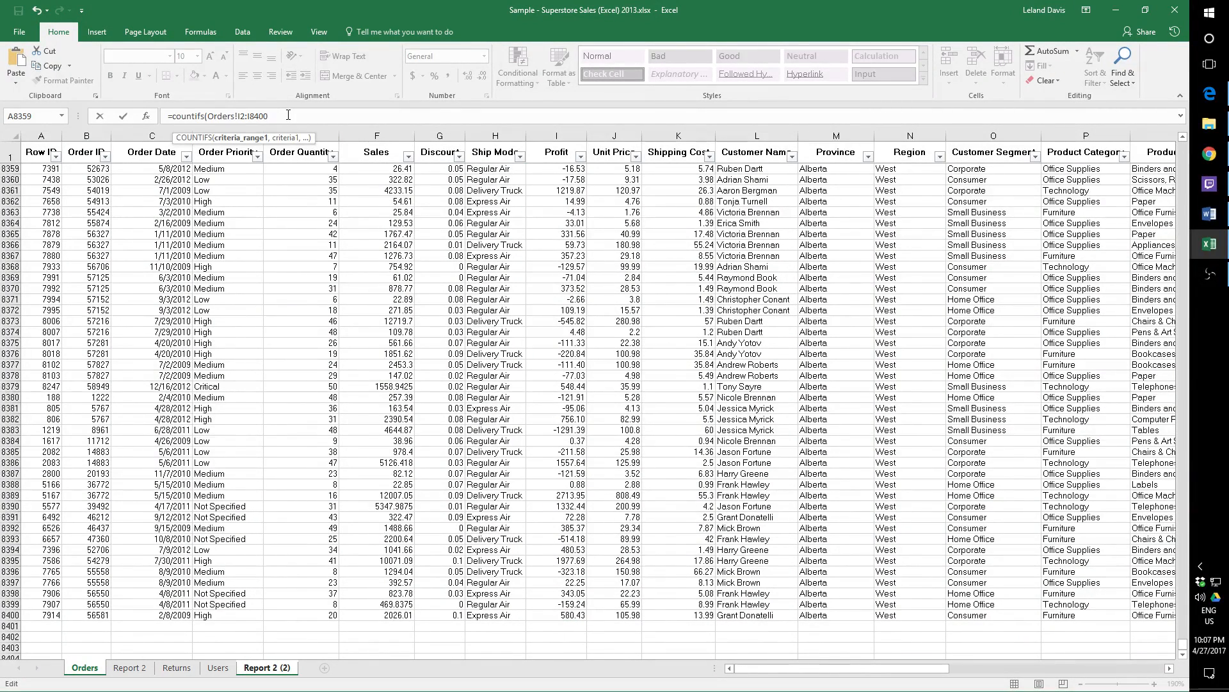
Set the first criterion to greater than Delivery Truck's average profit by referencing cell E2 on the Report 2 (2) sheet.
text(, >)
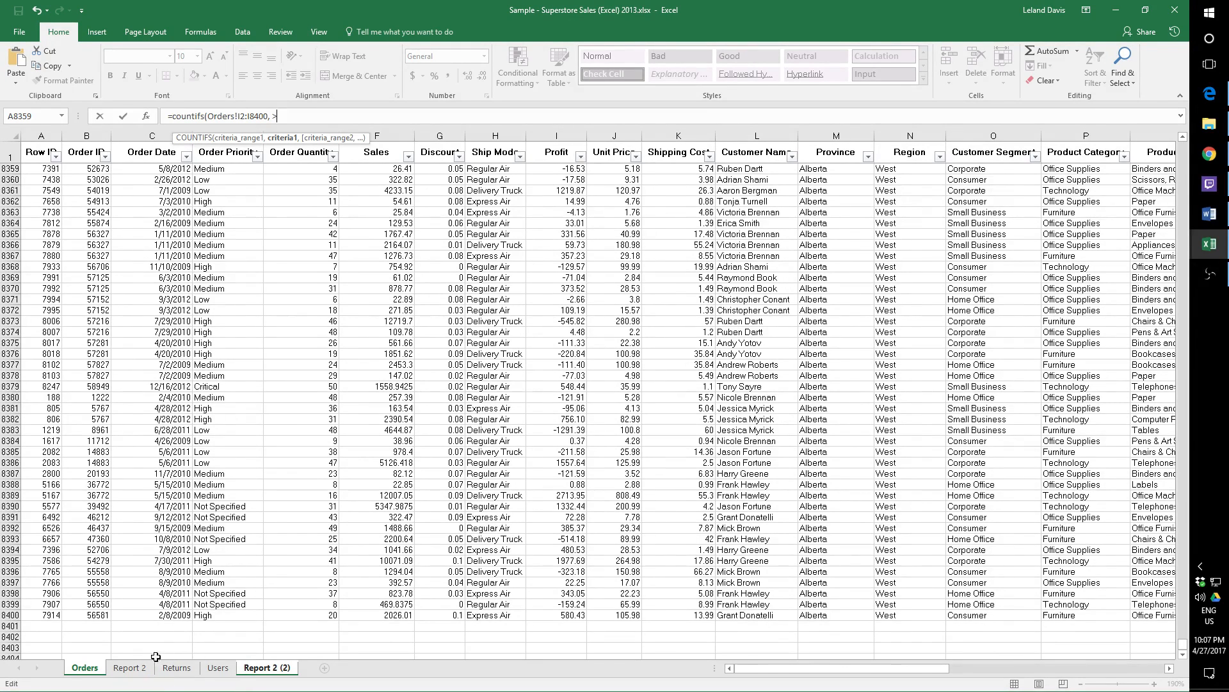
click(266, 668)
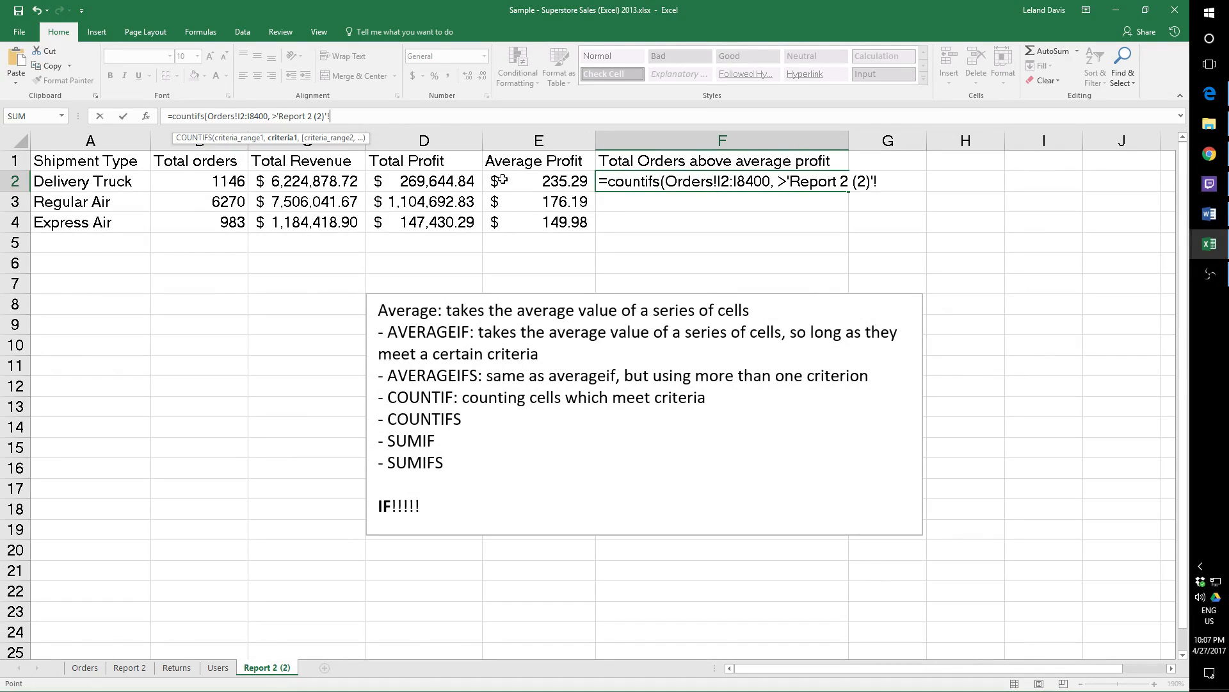
click(530, 184)
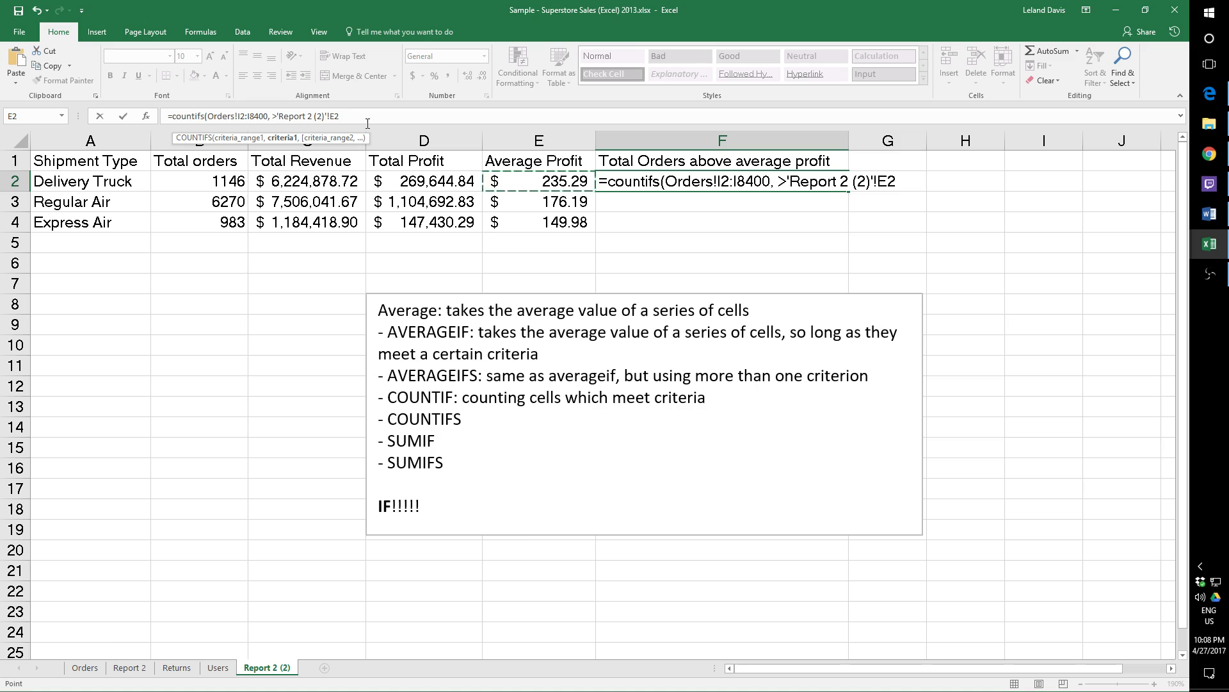
text(,)
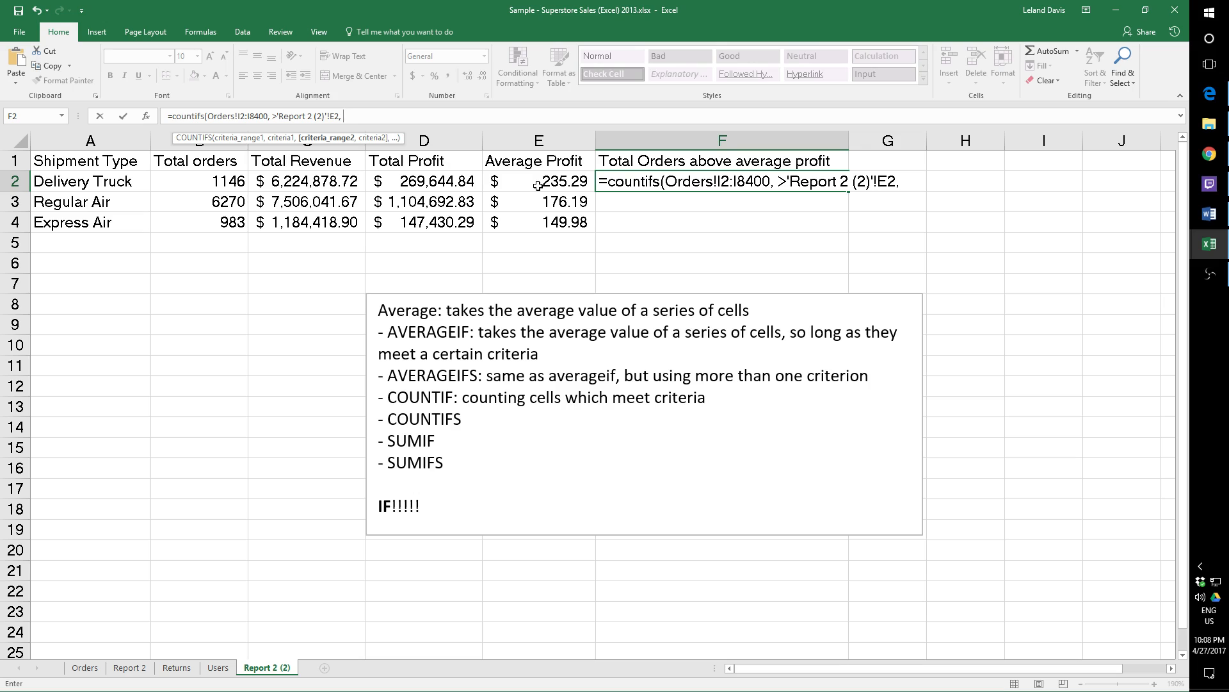
Add the Orders Ship Mode range H2:H8400 as the second criteria range with the criterion "Delivery Truck" and try to enter the formula.
click(85, 667)
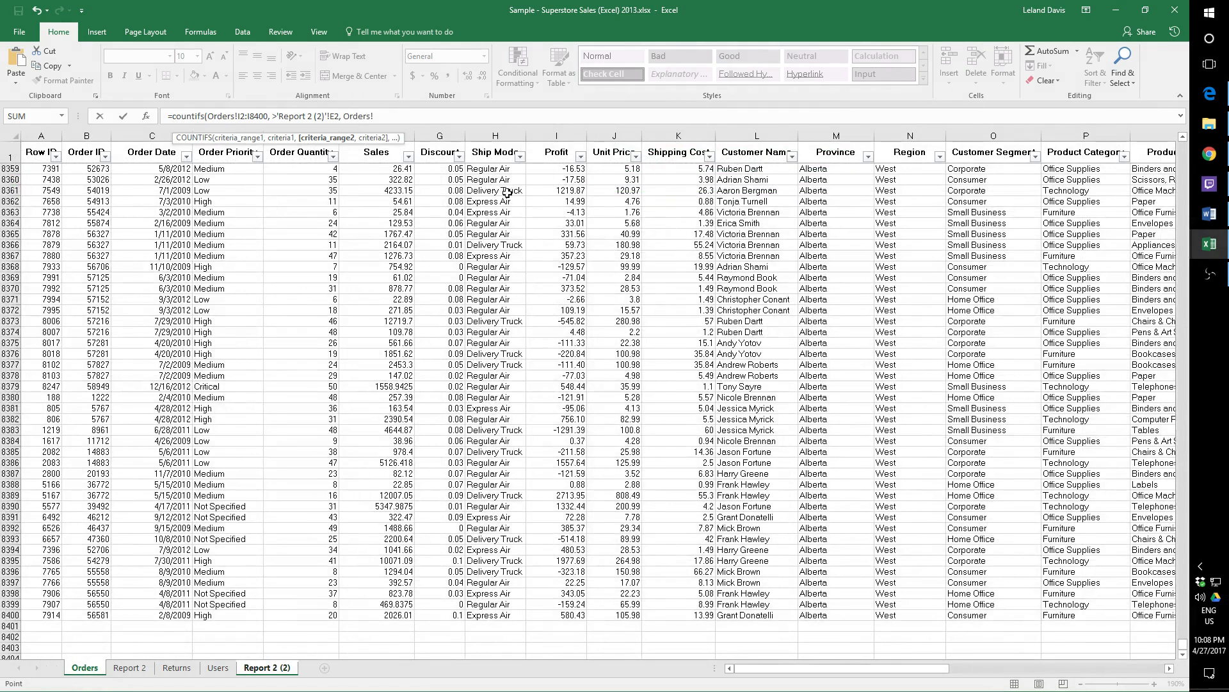
click(497, 613)
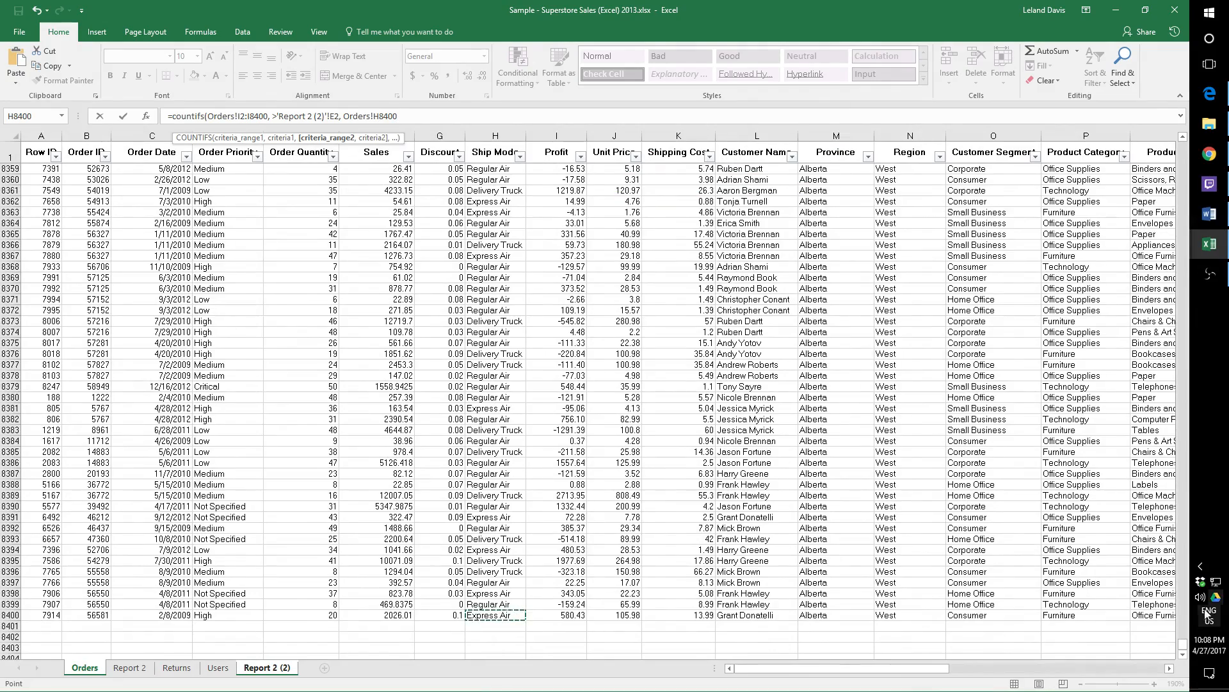
drag(1183, 646, 1185, 142)
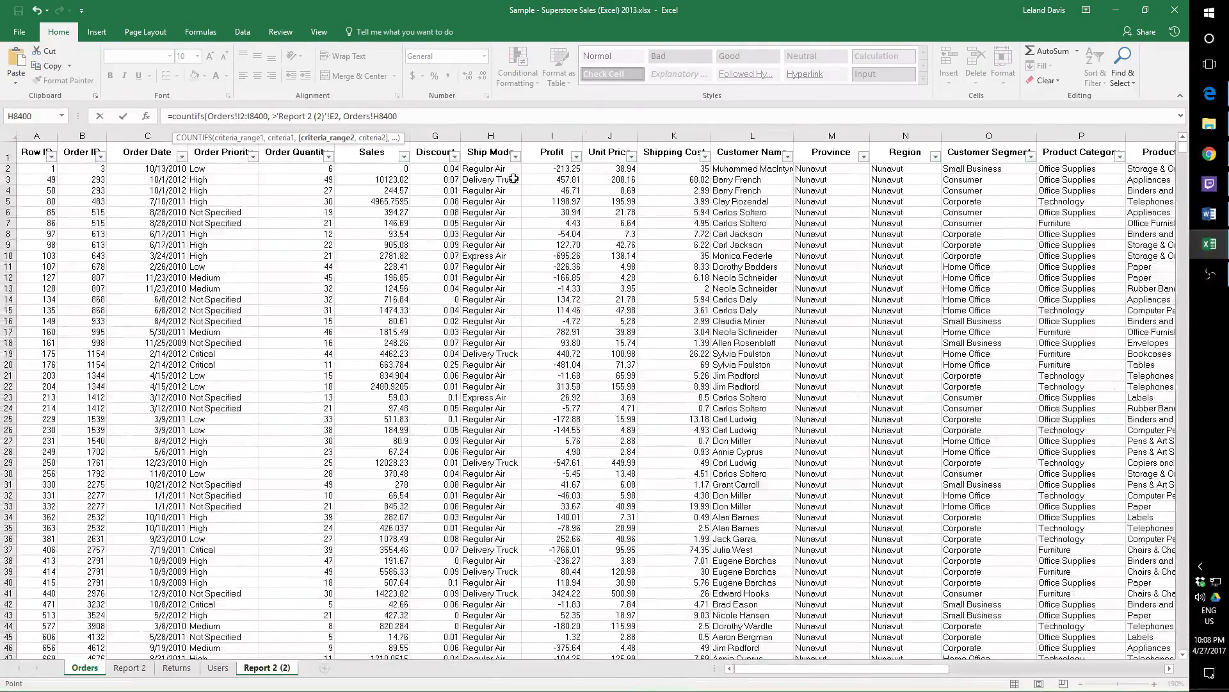
shift+click(494, 171)
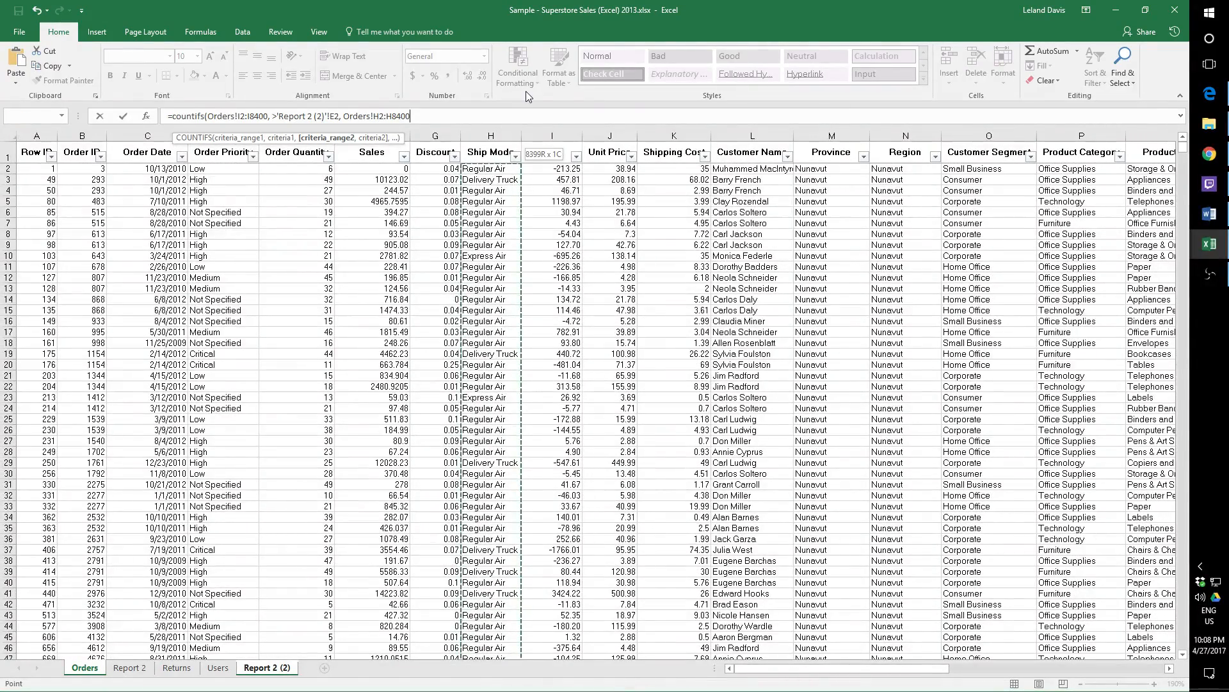
text(, ")
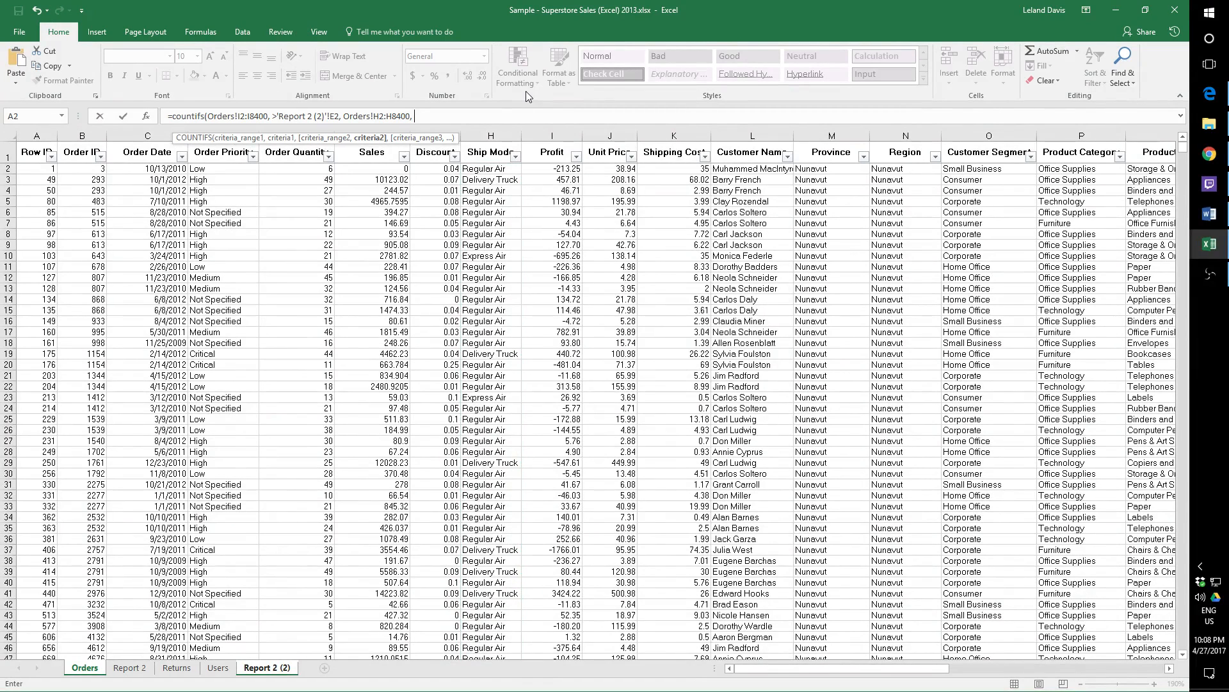
text(Delivery Truck")
text())
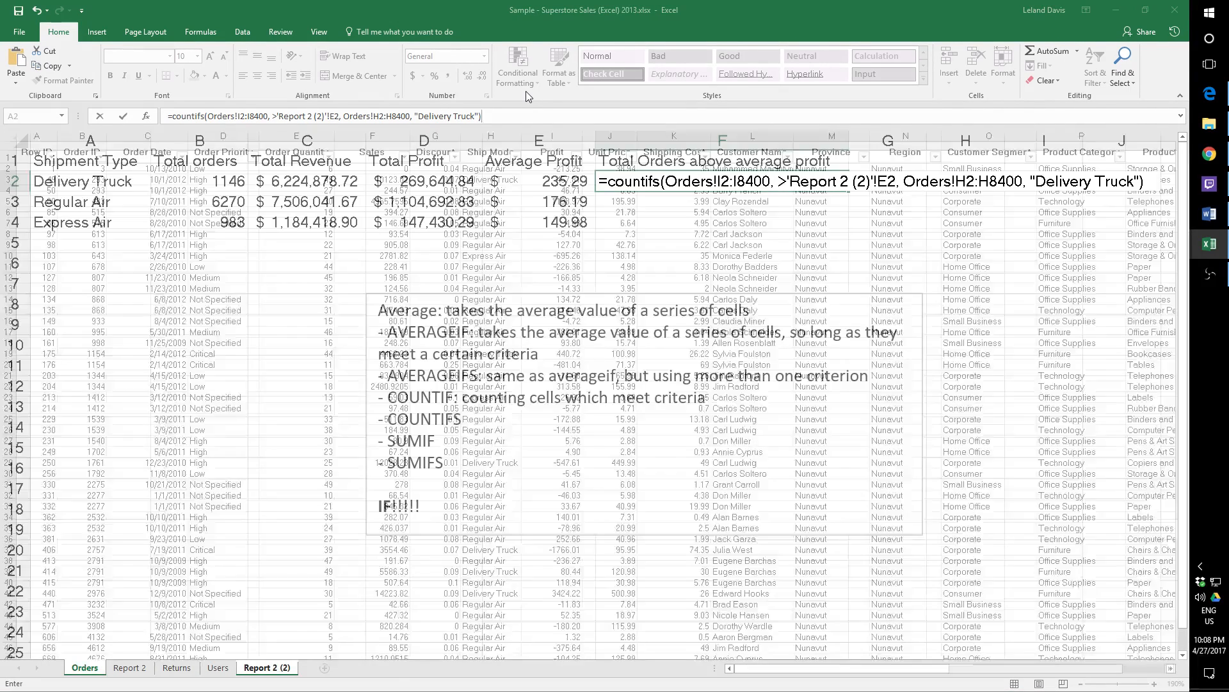
key(Return)
click(573, 417)
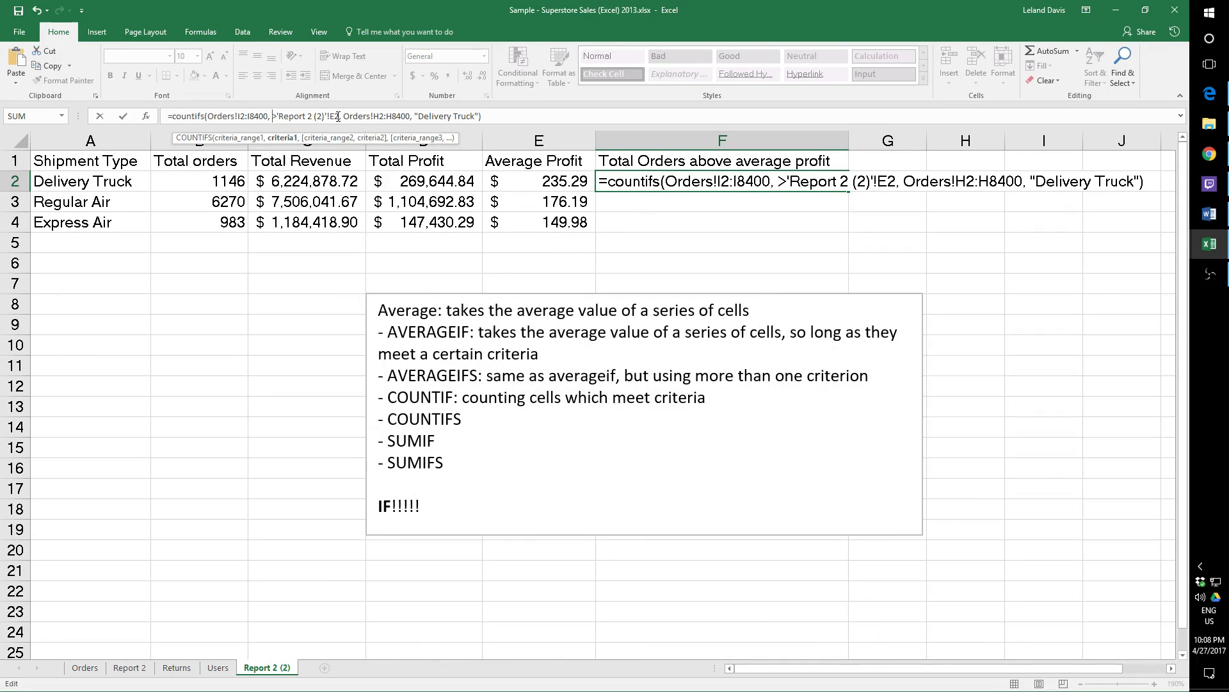
Enclose the first COUNTIFS criterion in quotation marks as ">'Report 2 (2)'!E2" and enter the formula.
drag(338, 116, 289, 116)
click(278, 118)
text(")
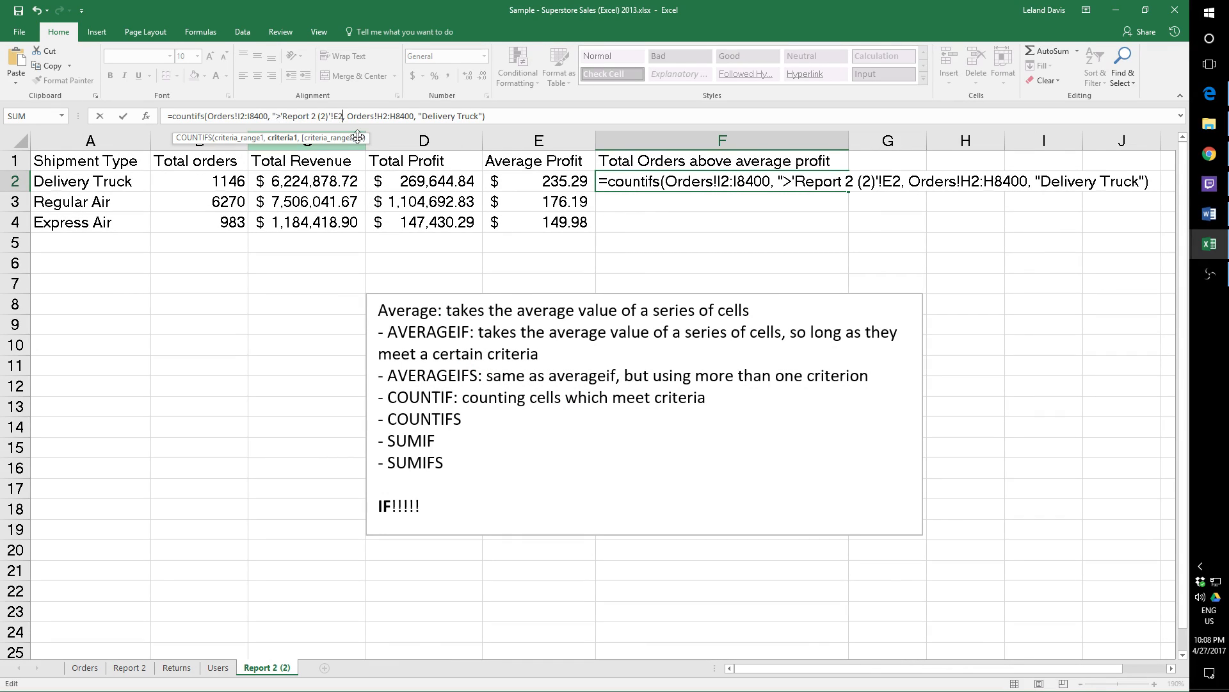
key(Return)
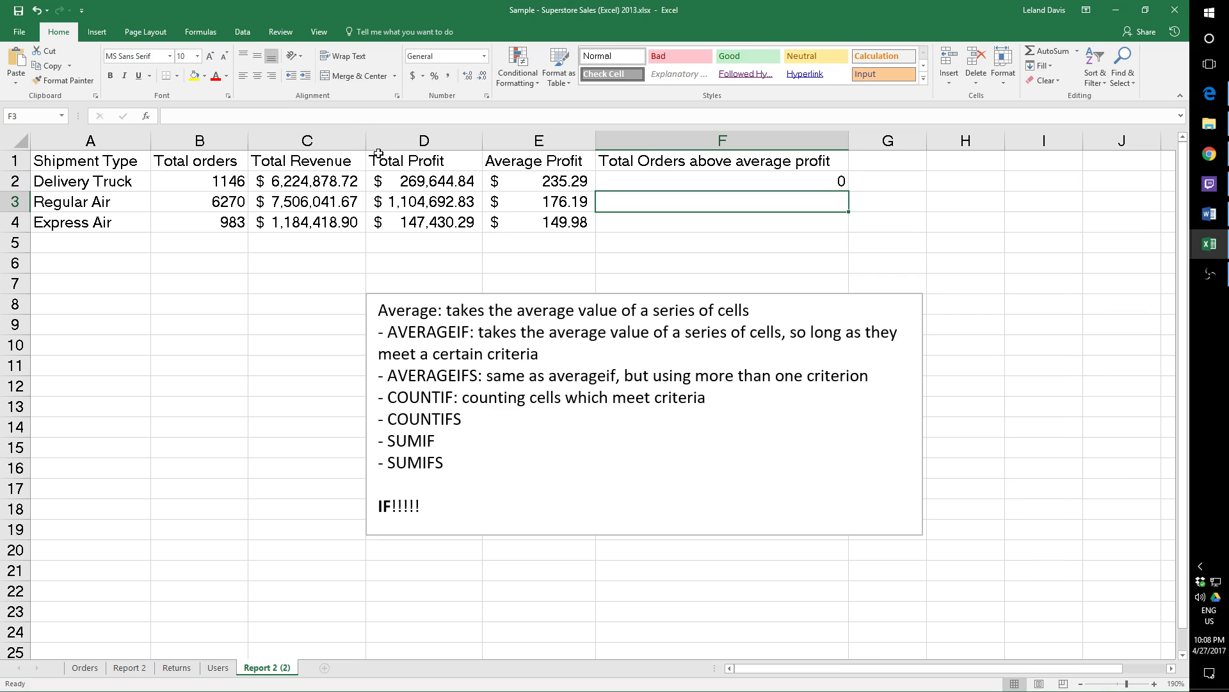
Replace the E2 sheet reference in F2's first COUNTIFS criterion with 235.29, making it ">235.29".
click(774, 182)
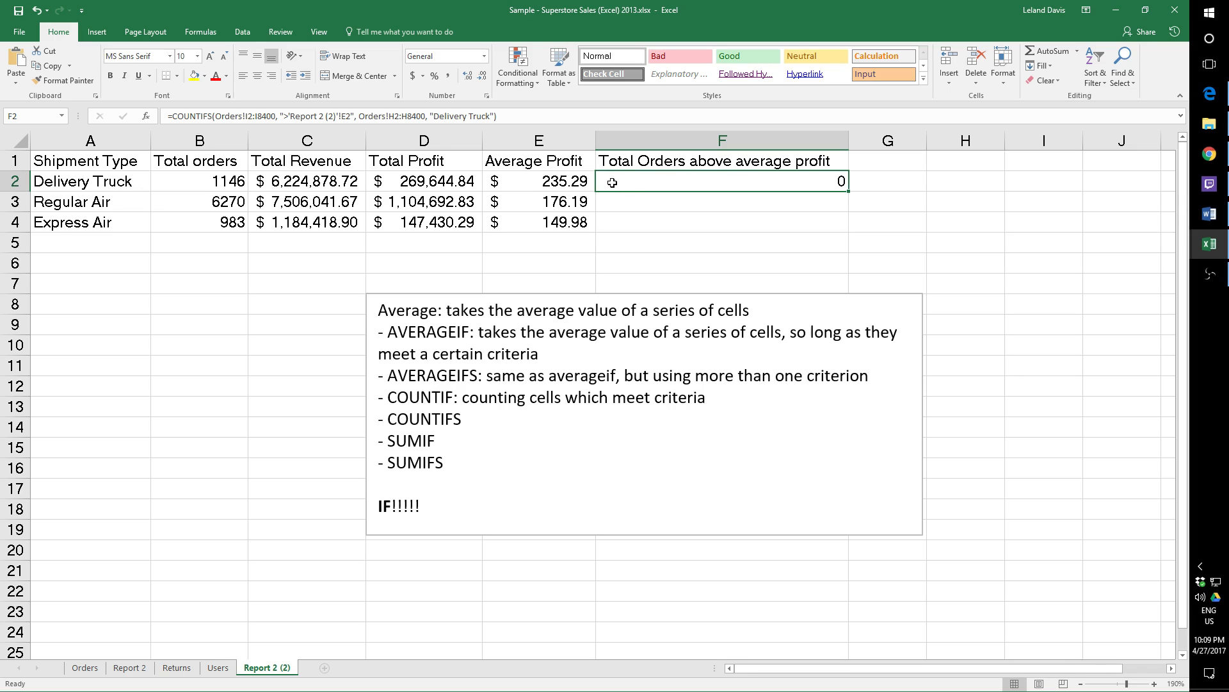
click(551, 183)
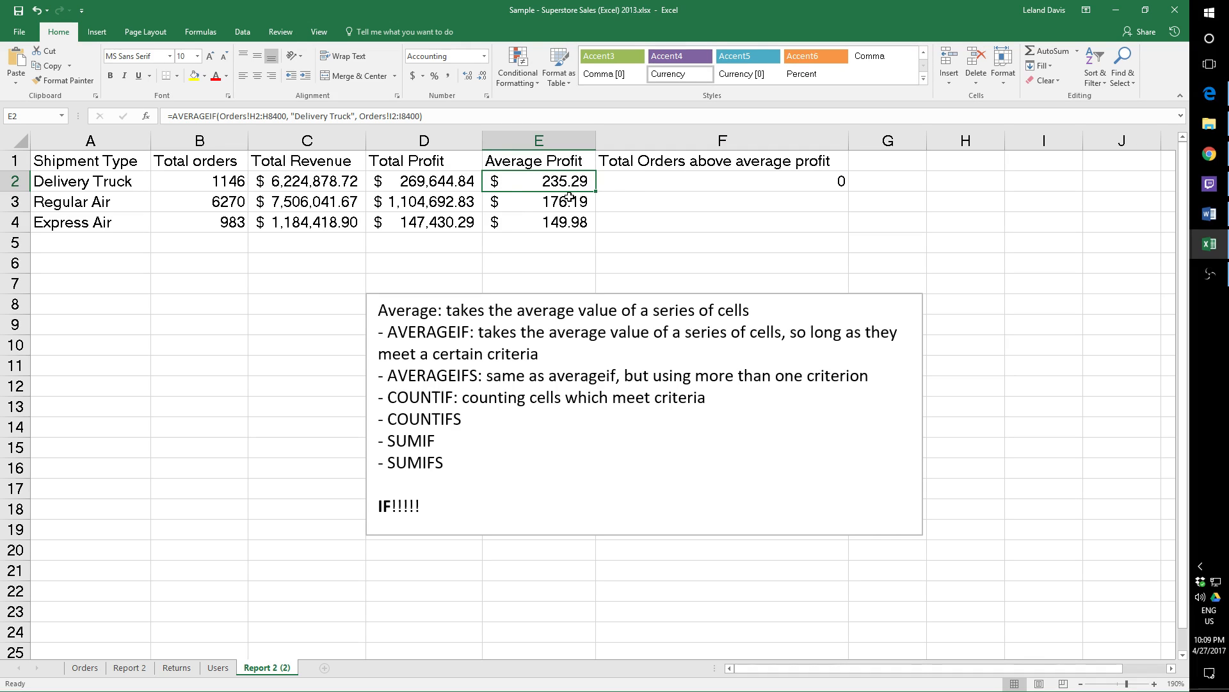
click(653, 182)
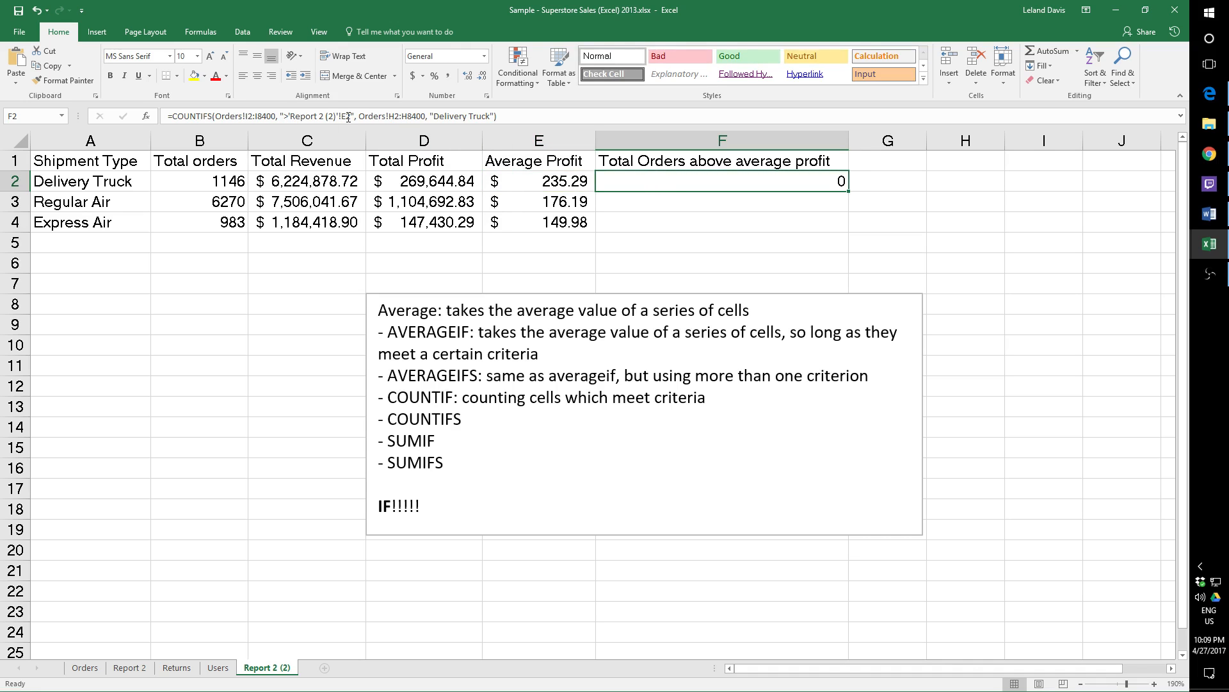
drag(351, 117, 287, 117)
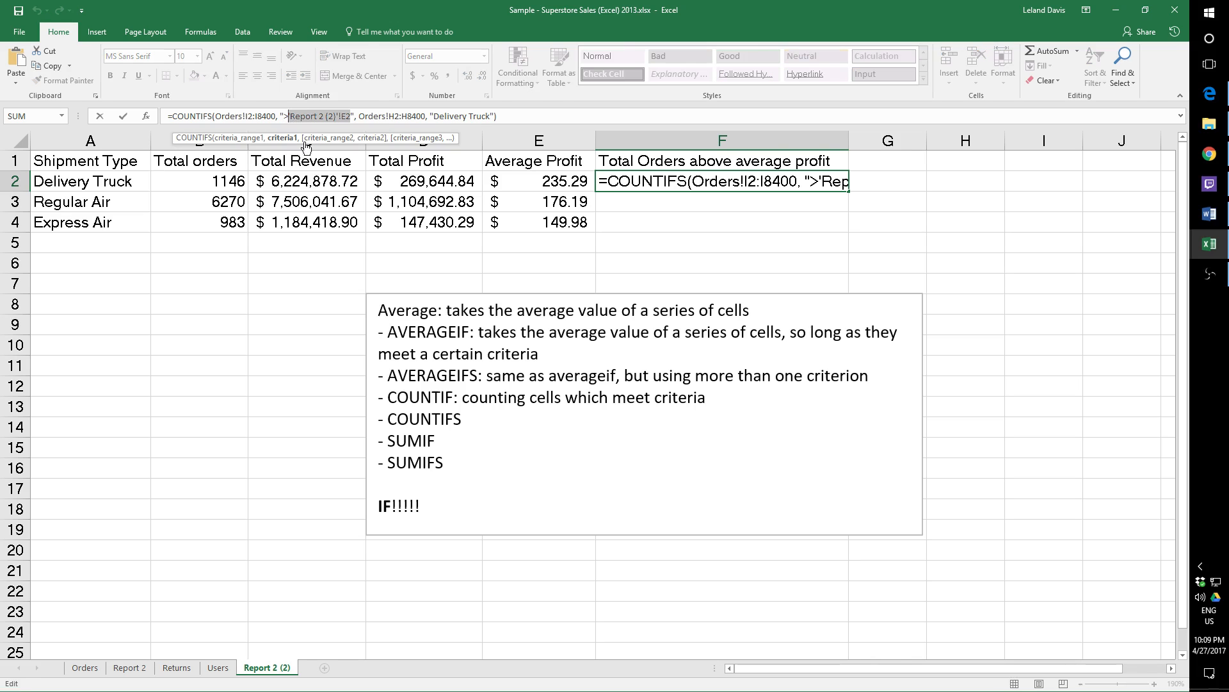
text(235.29)
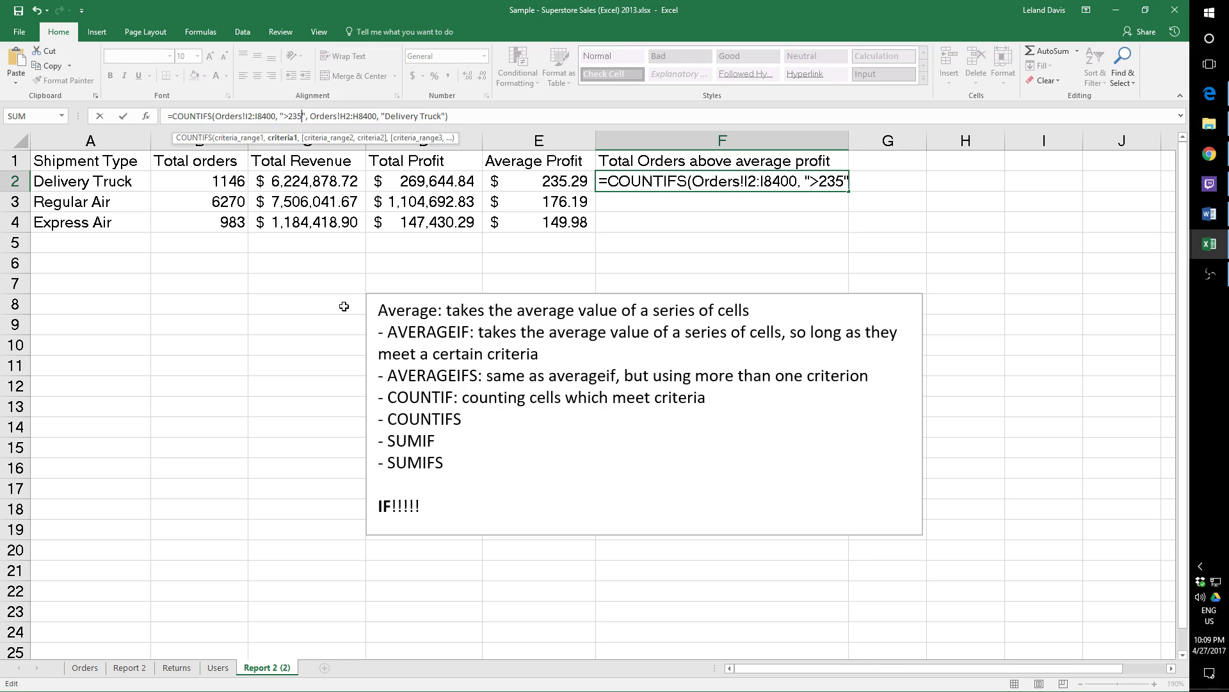
key(Return)
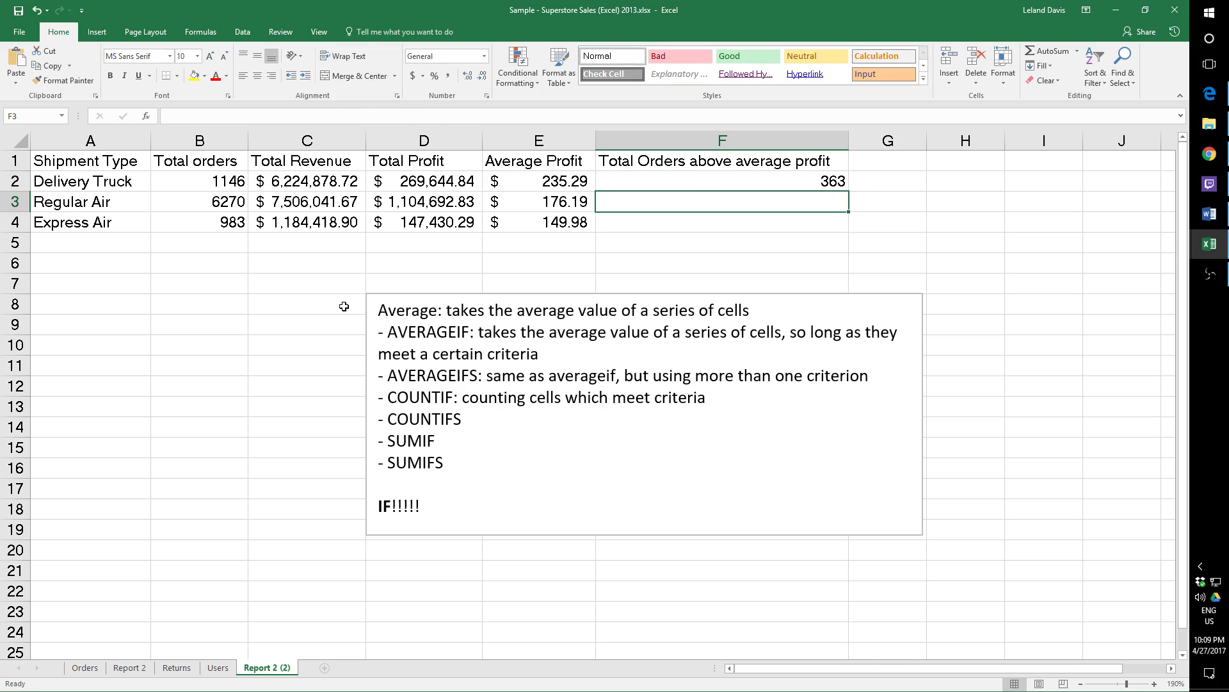
click(726, 181)
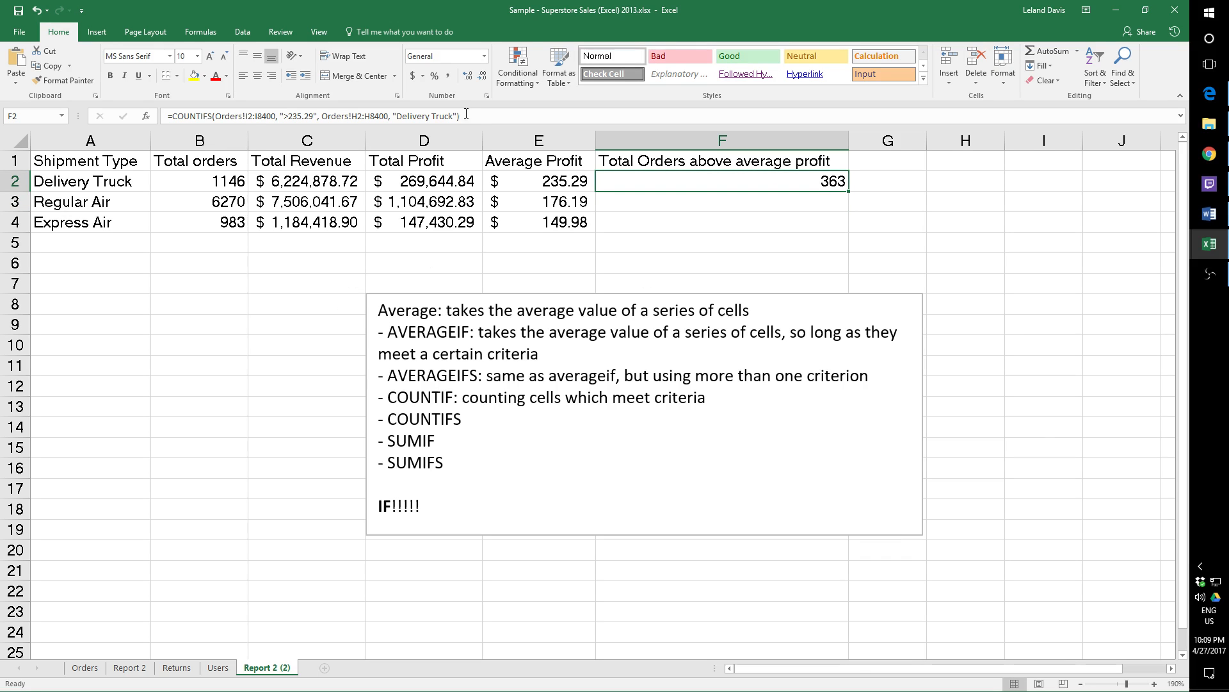
Copy the text of F2's COUNTIFS formula into F3 in the Regular Air row.
drag(468, 116, 165, 116)
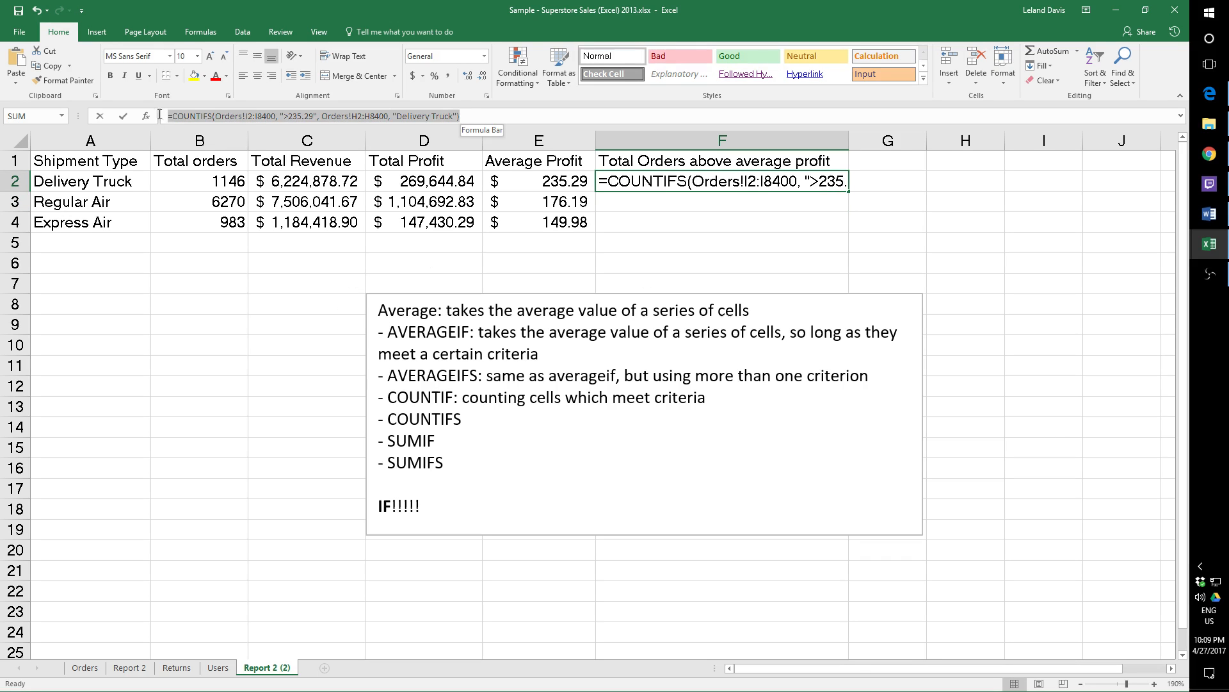
key(ctrl+c)
key(Escape)
click(672, 201)
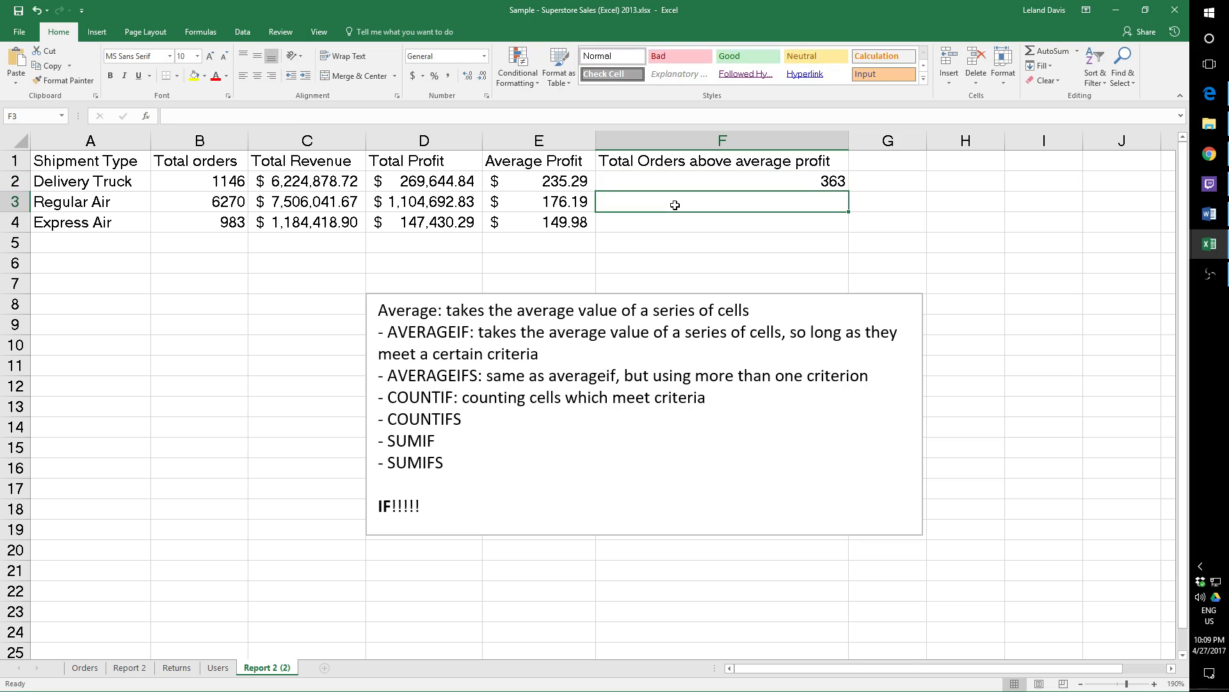
key(ctrl+v)
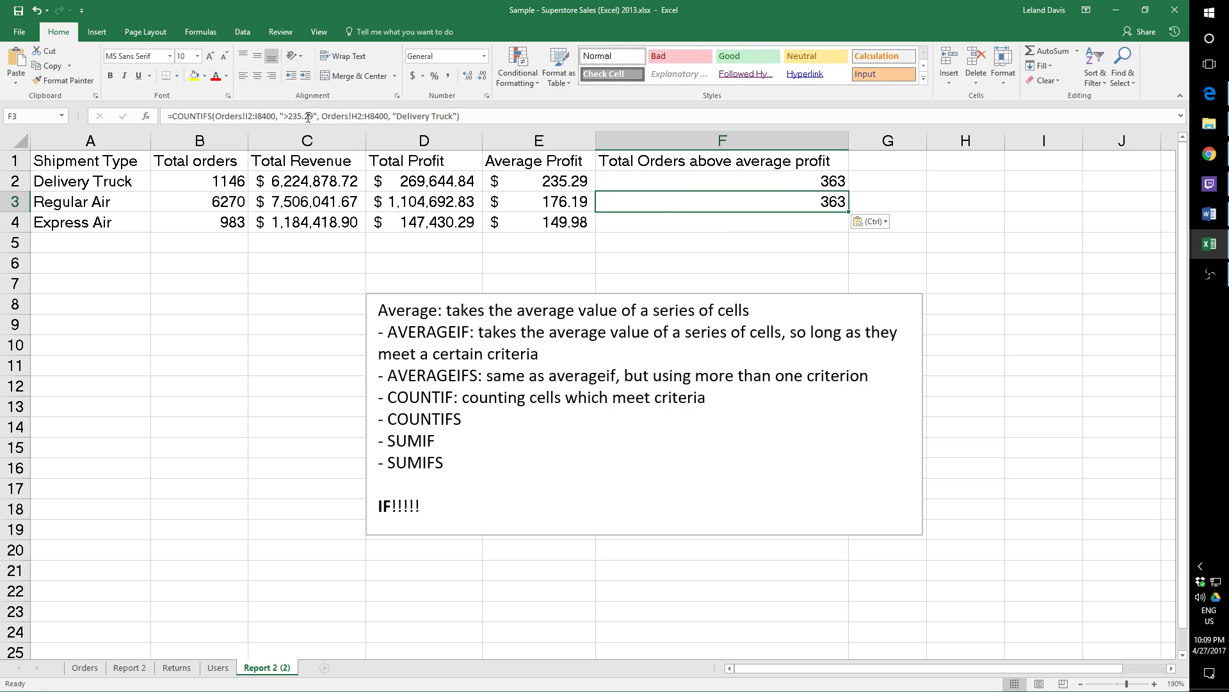
Change F3's COUNTIFS criteria to ">176.19" and "Regular Air" and enter the formula.
drag(310, 116, 283, 116)
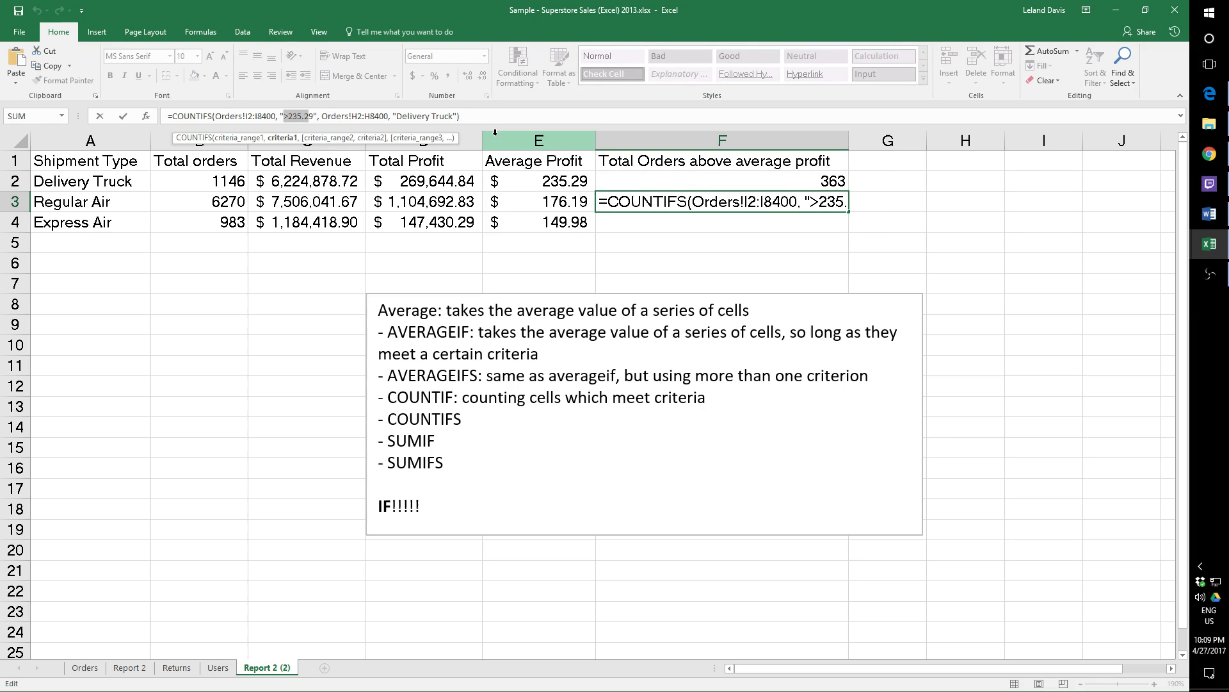
text(>)
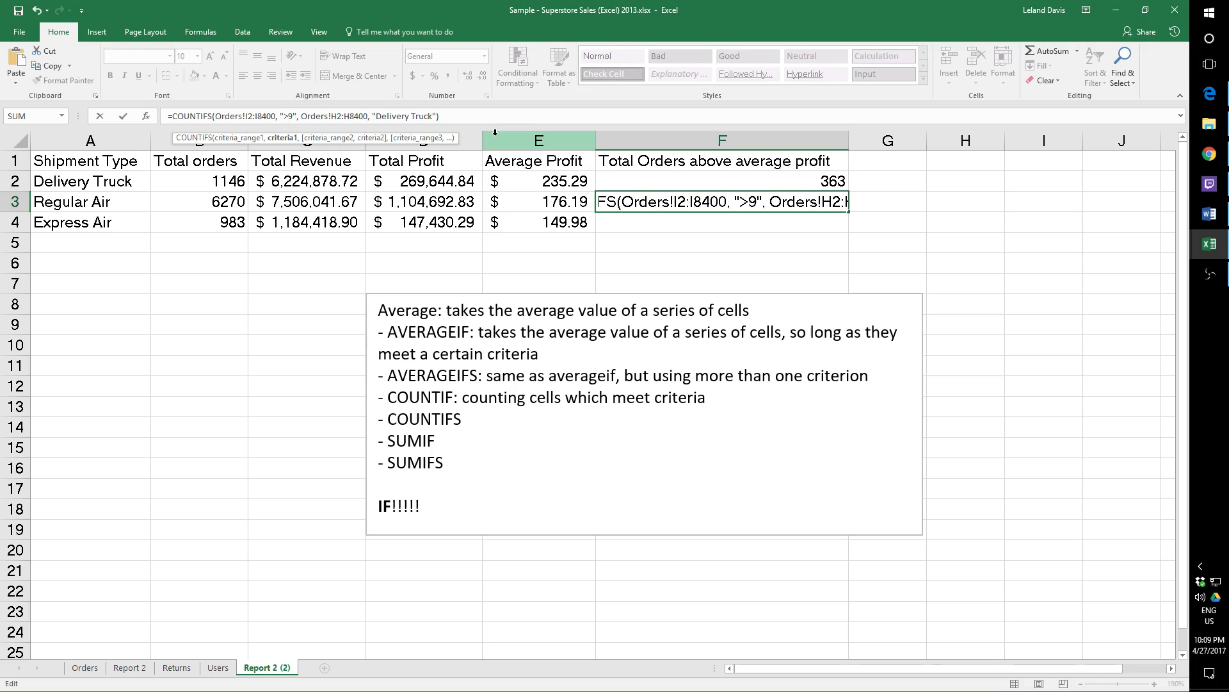
key(Delete)
text(176.19)
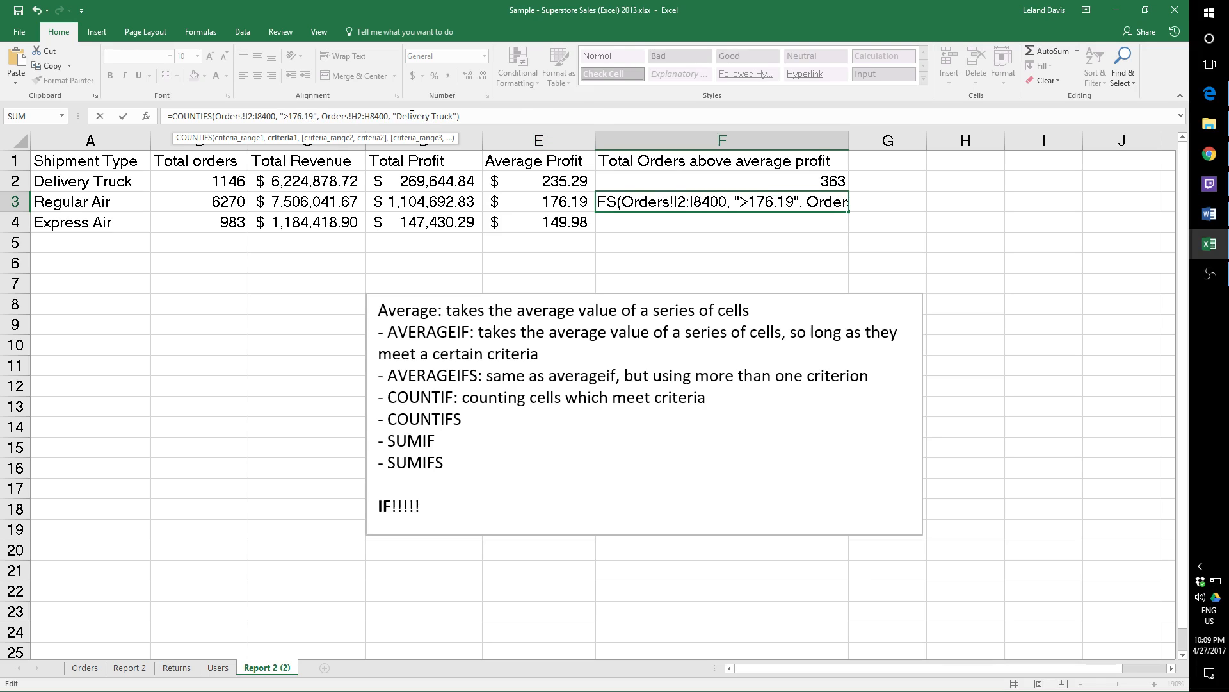
drag(398, 117, 454, 115)
text(Regular )
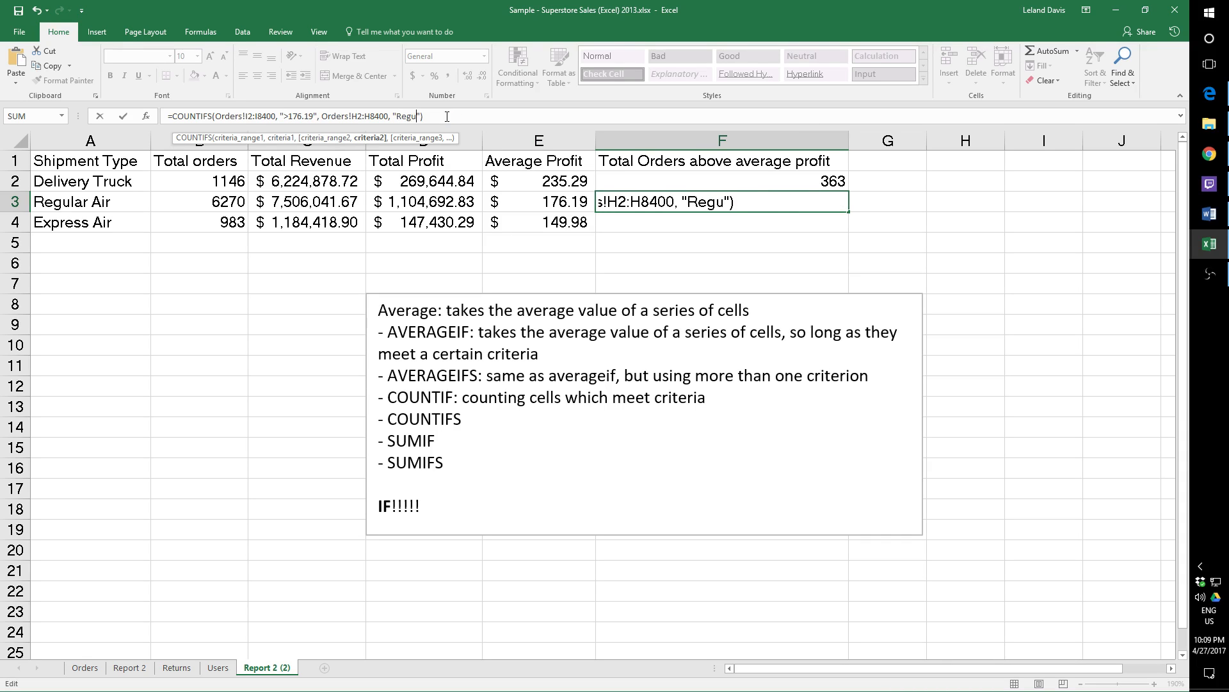
text(AIr)
key(Return)
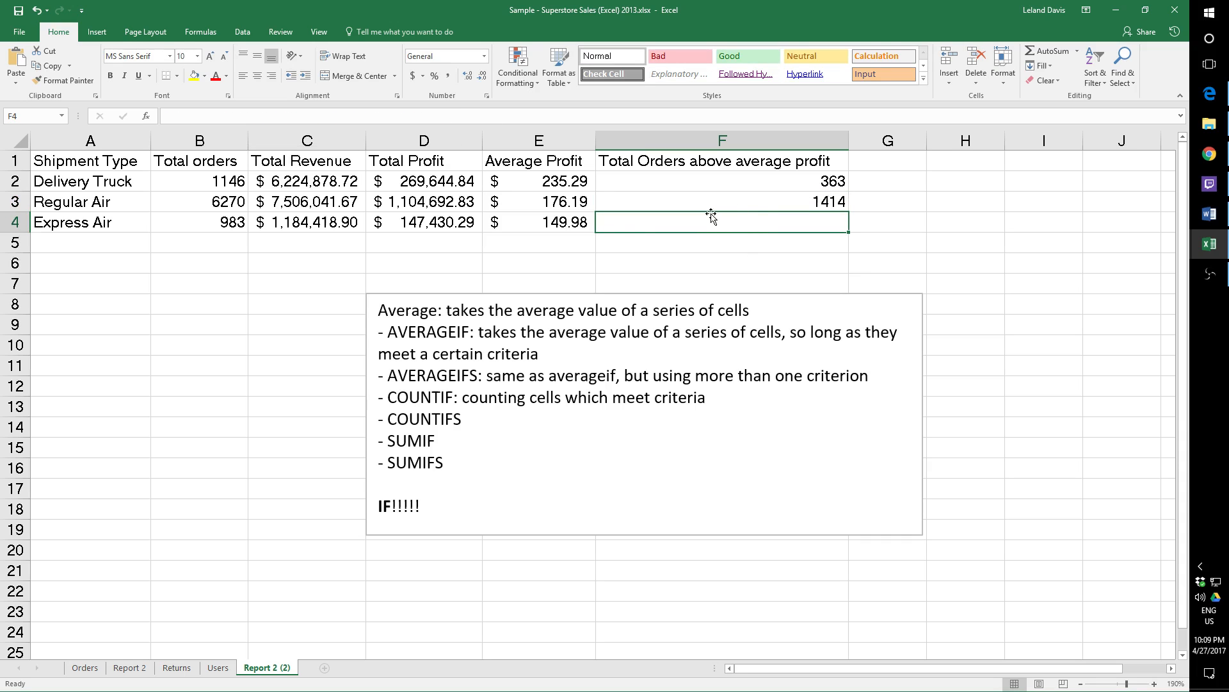
Paste the copied COUNTIFS formula into F4 and change its criteria to ">149.98" and "Express Air".
key(ctrl+v)
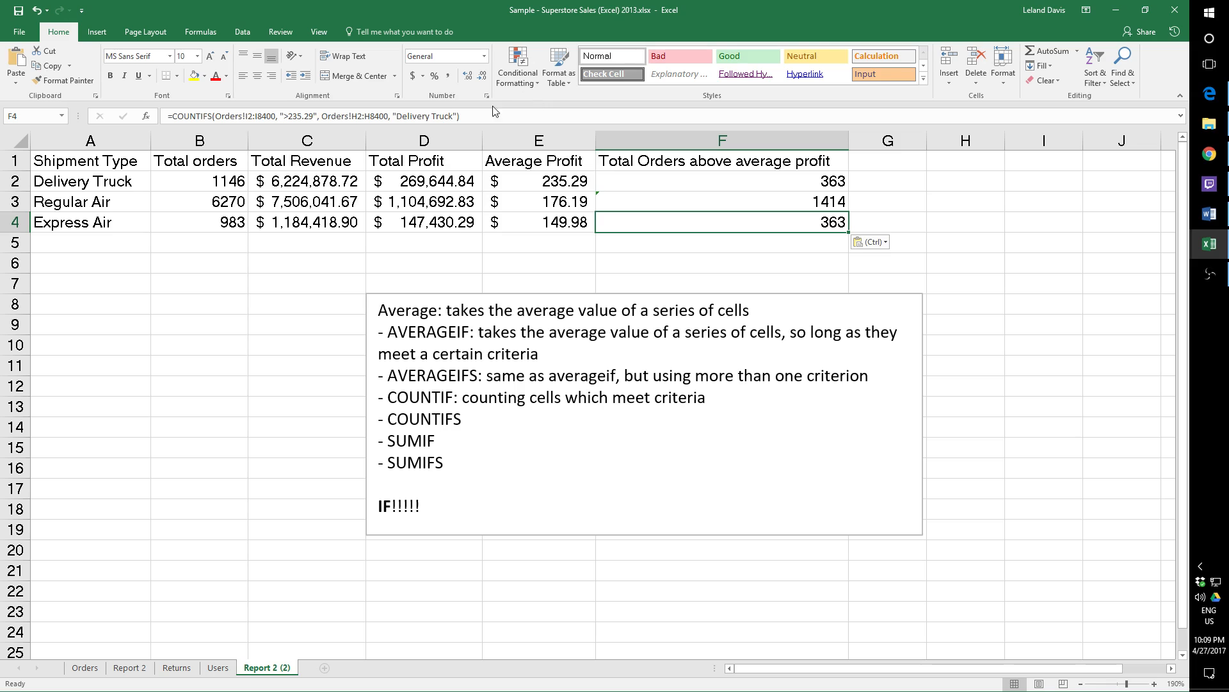
click(313, 116)
drag(313, 116, 289, 116)
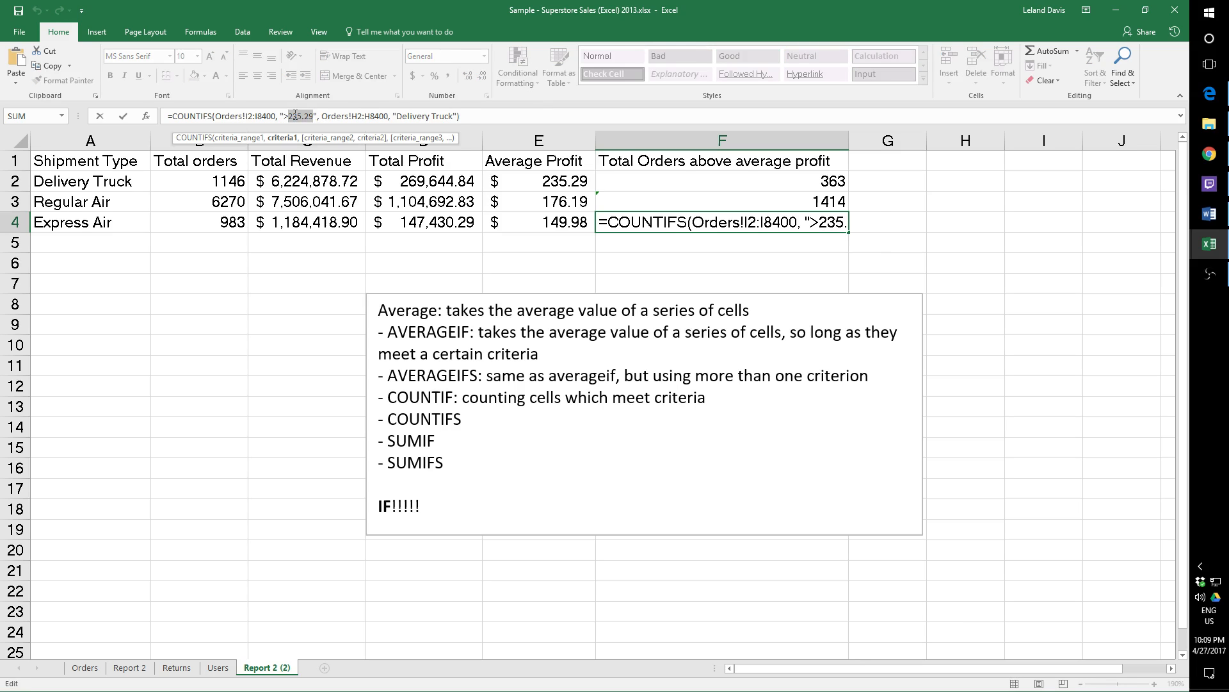
text(149.98)
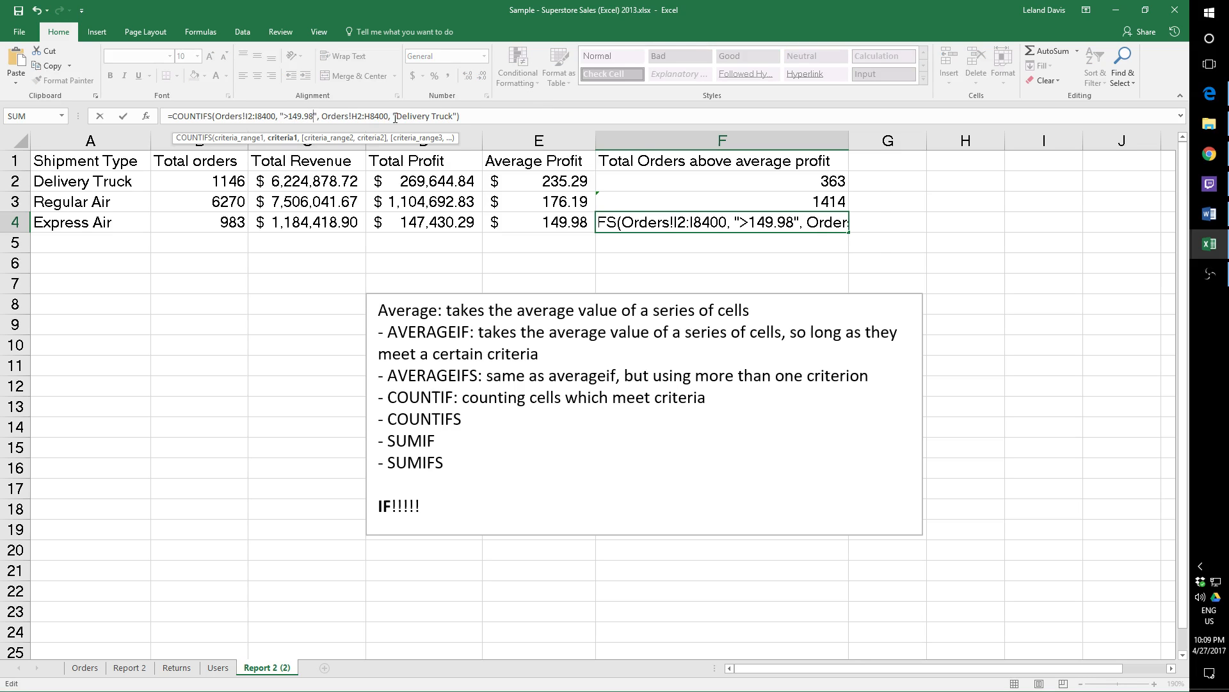
drag(397, 116, 457, 114)
text(Express )
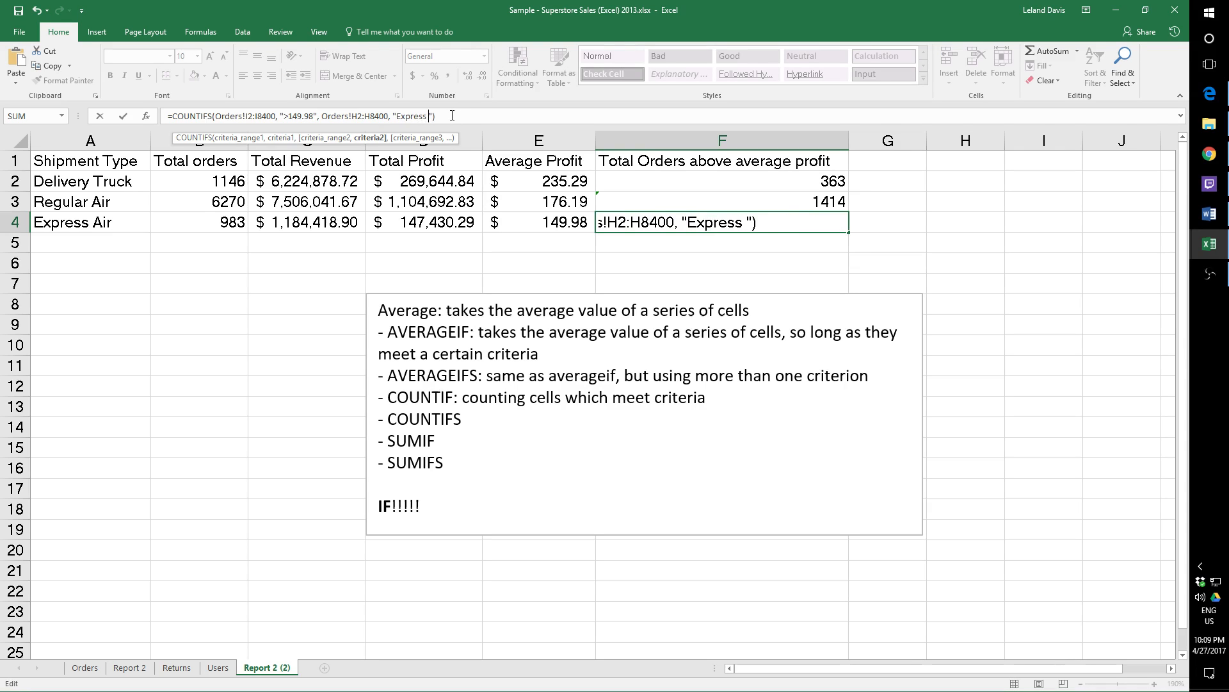
text(Air)
key(Return)
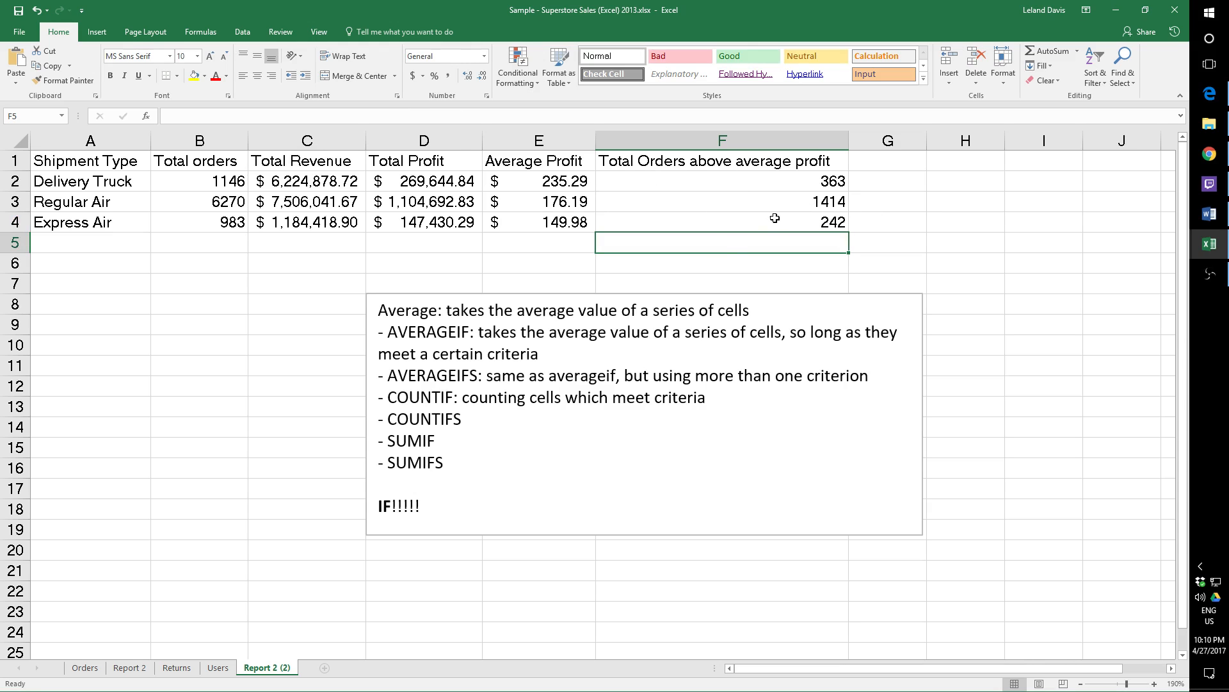
Review the COUNTIFS formulas for the three shipment types in F2:F4.
click(791, 183)
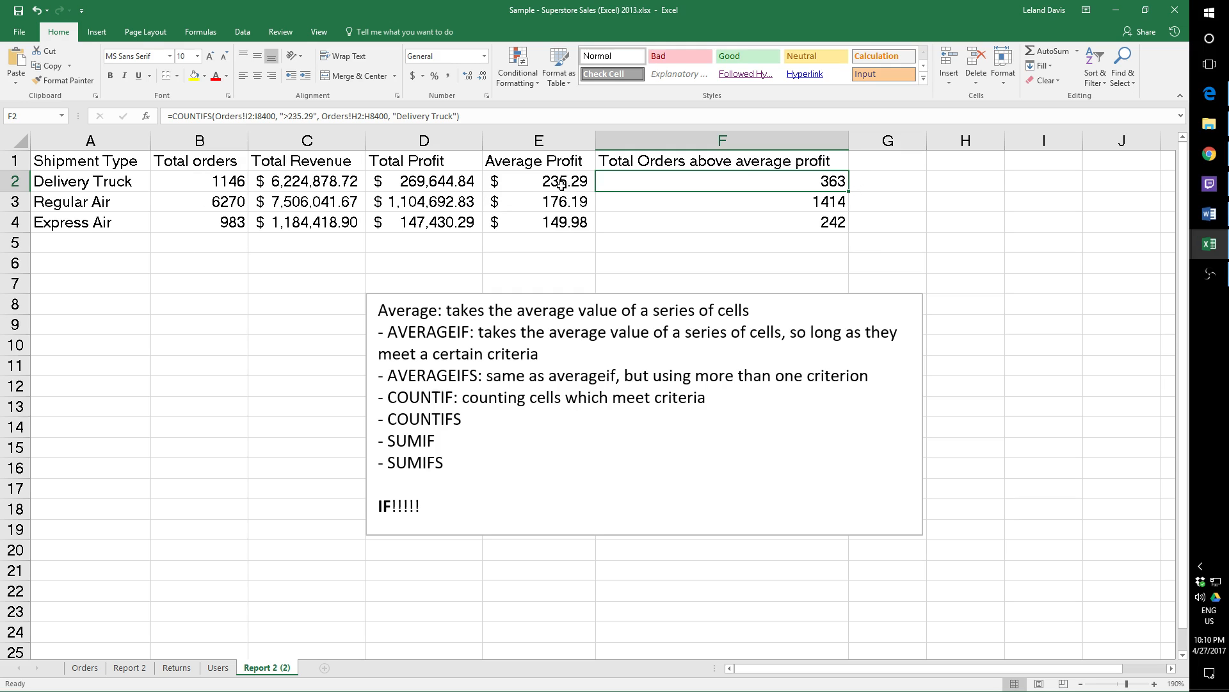
click(779, 210)
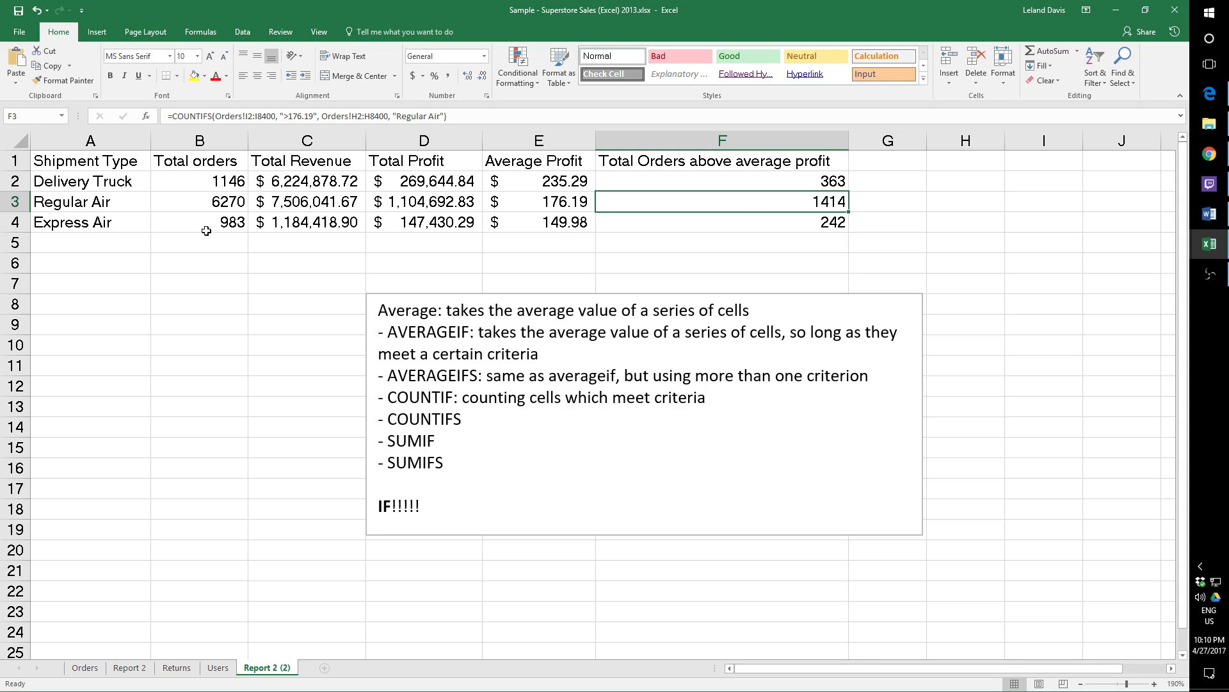
click(748, 221)
click(744, 203)
click(738, 188)
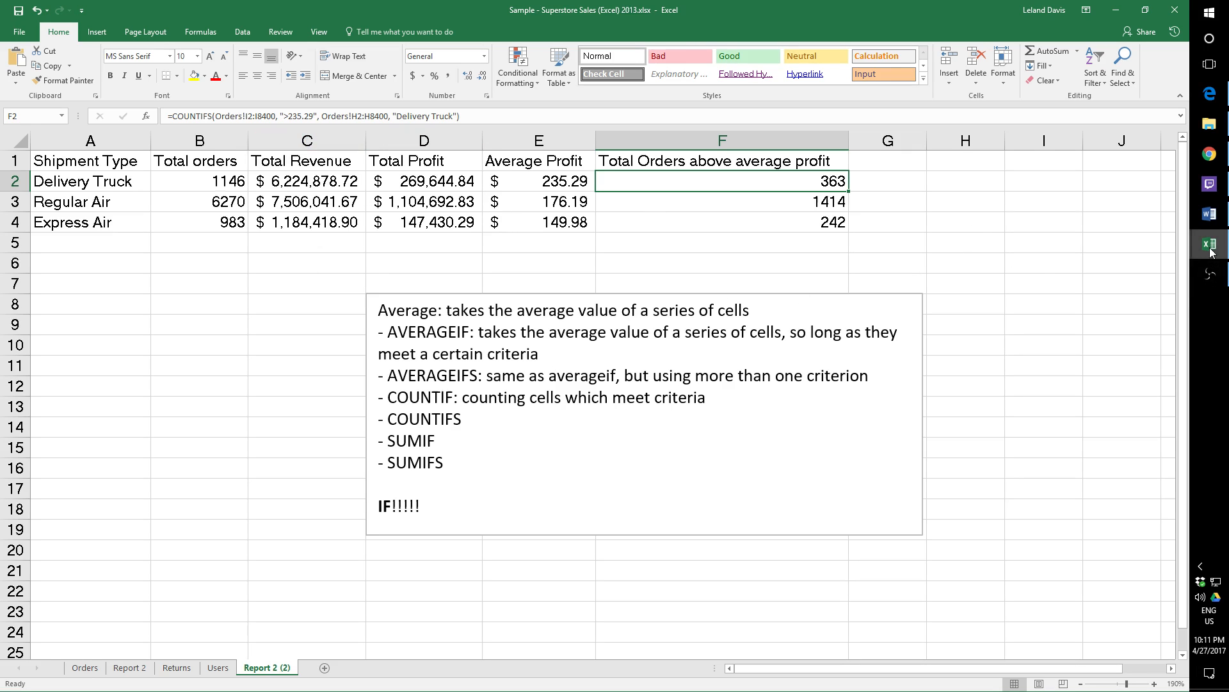
Switch to the Income Calculator 2016 Demo workbook and set the Gross Income in B1 to 50000.
mouse_move(1210, 249)
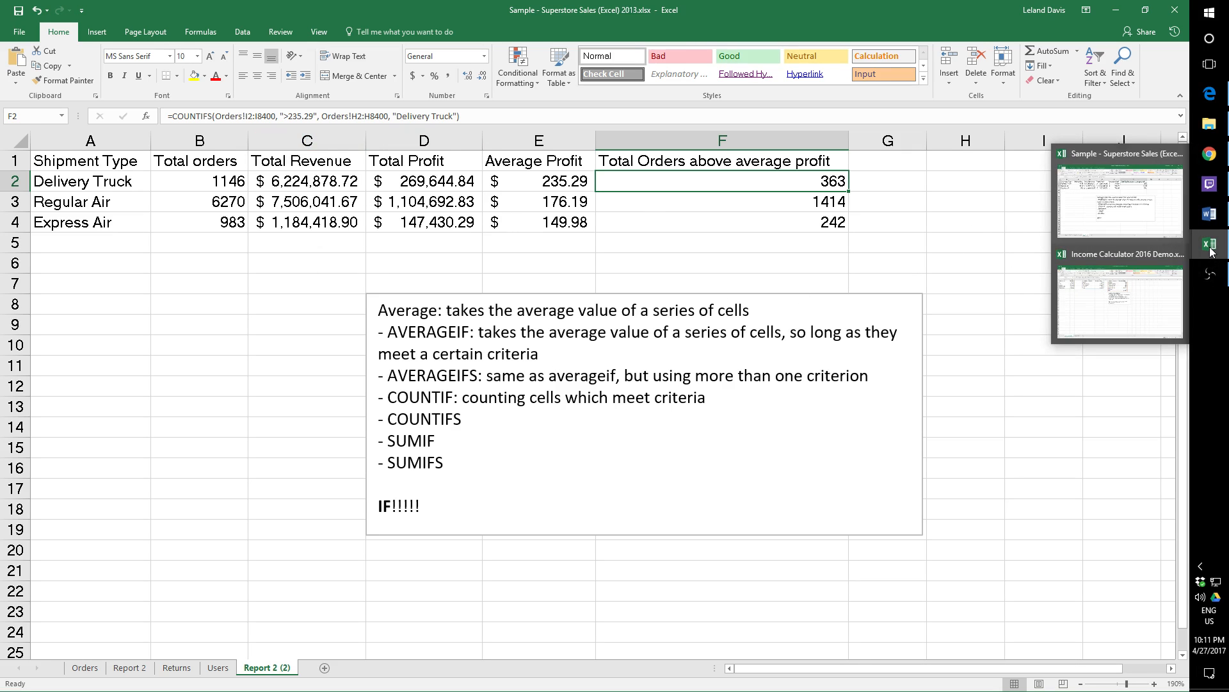
click(1121, 298)
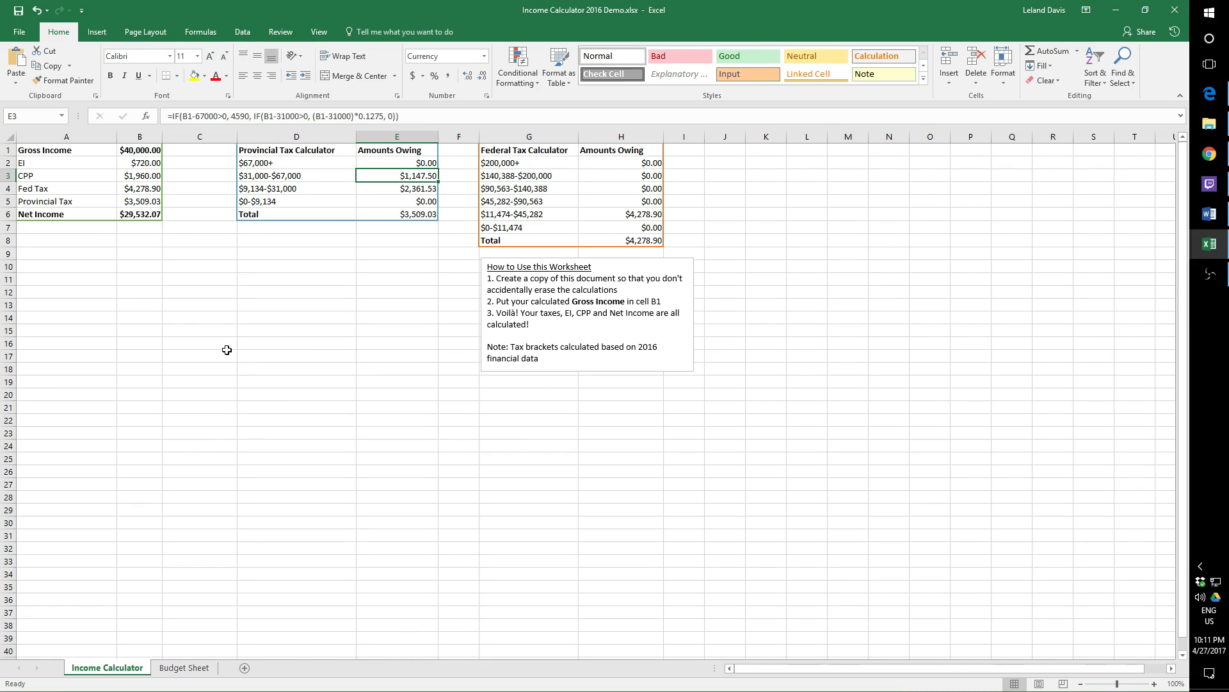
click(232, 329)
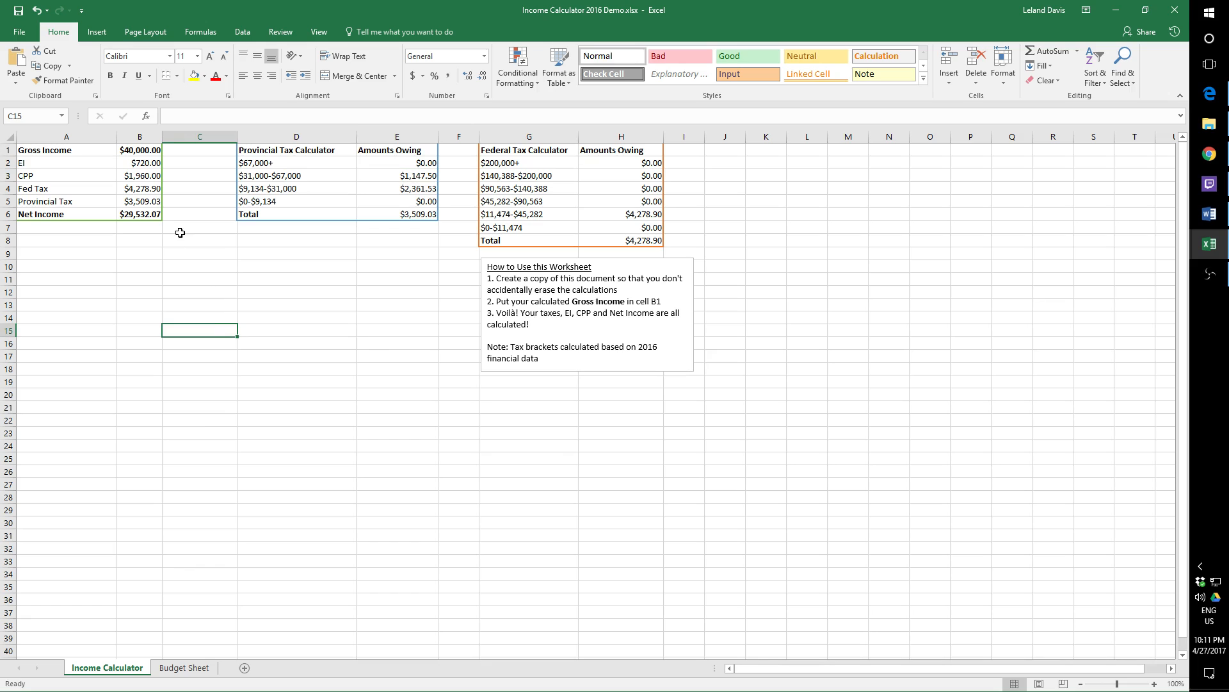
click(147, 149)
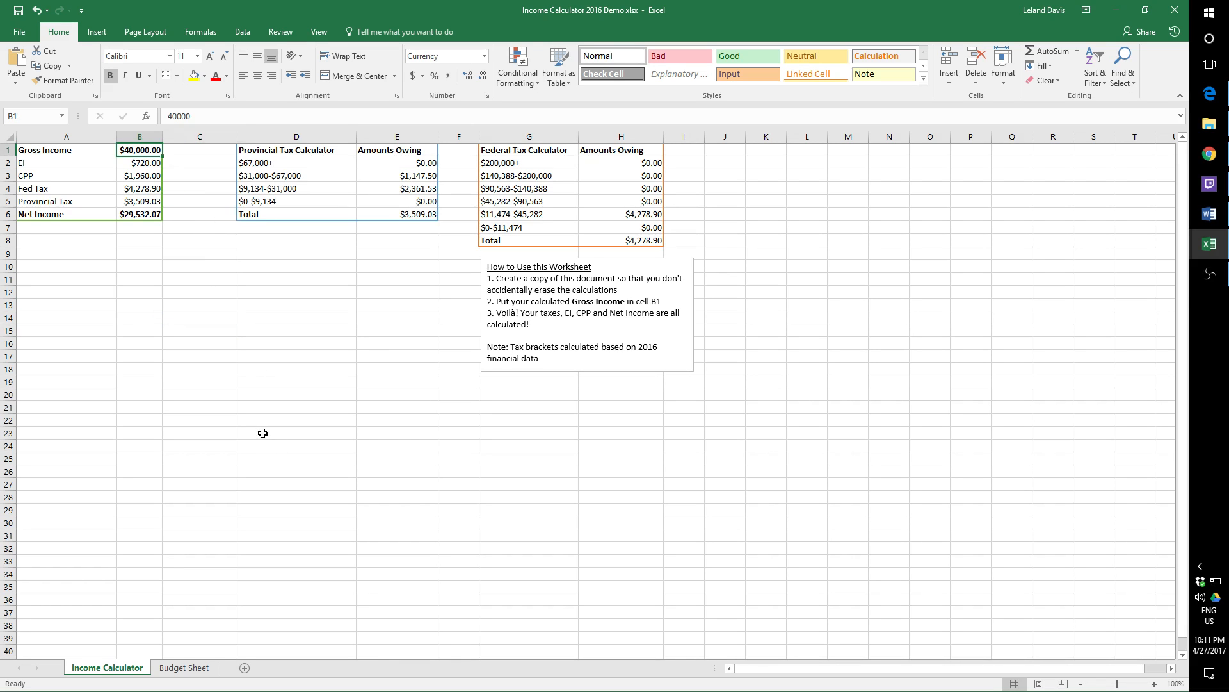
text(50000)
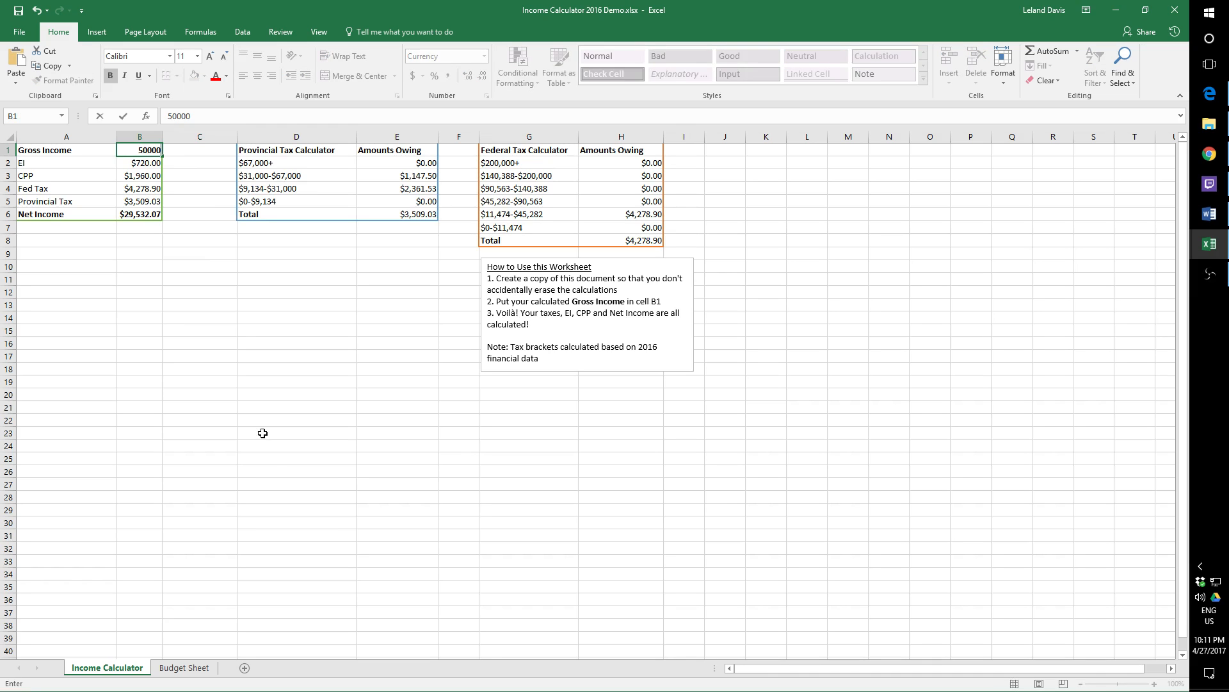
key(Return)
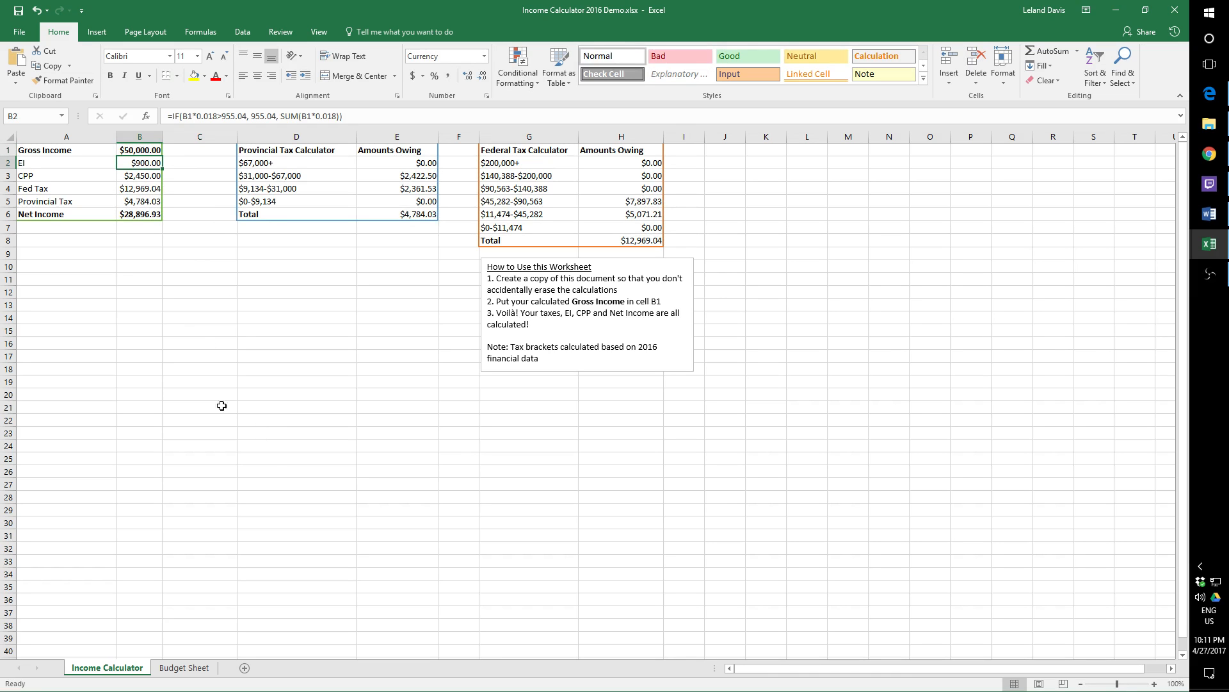
Examine the formulas behind the CPP, federal and provincial tax, the federal bracket amounts and total, and the Net Income.
click(154, 172)
click(152, 190)
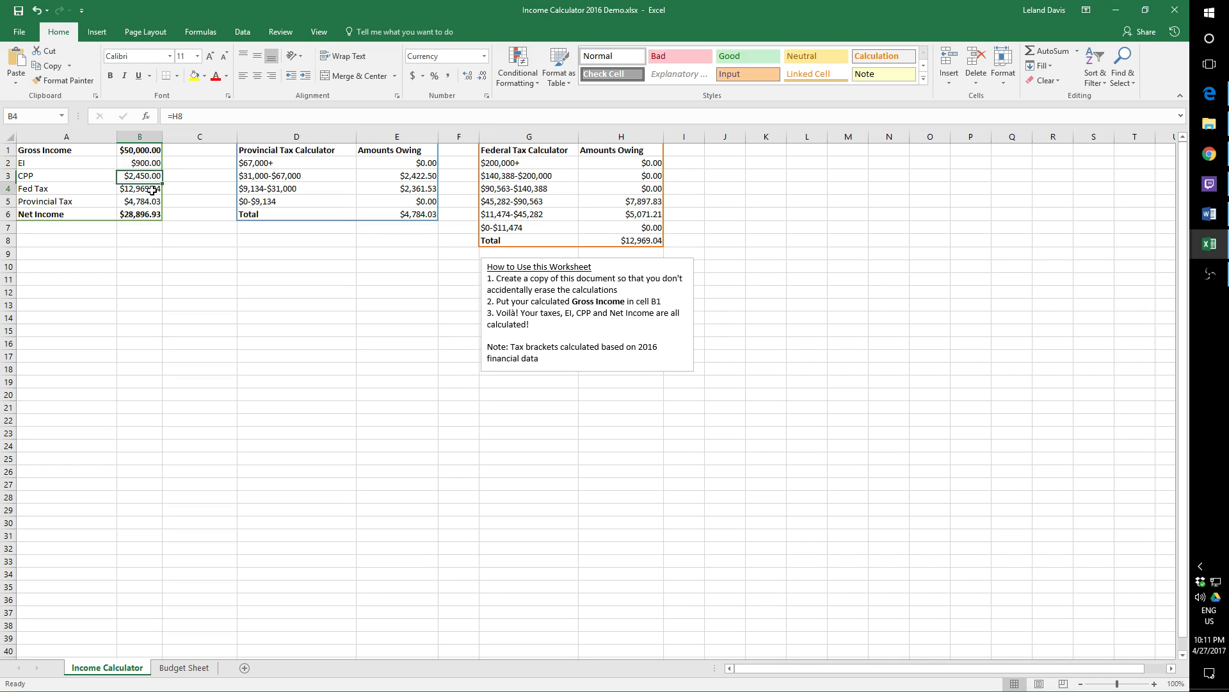
click(154, 207)
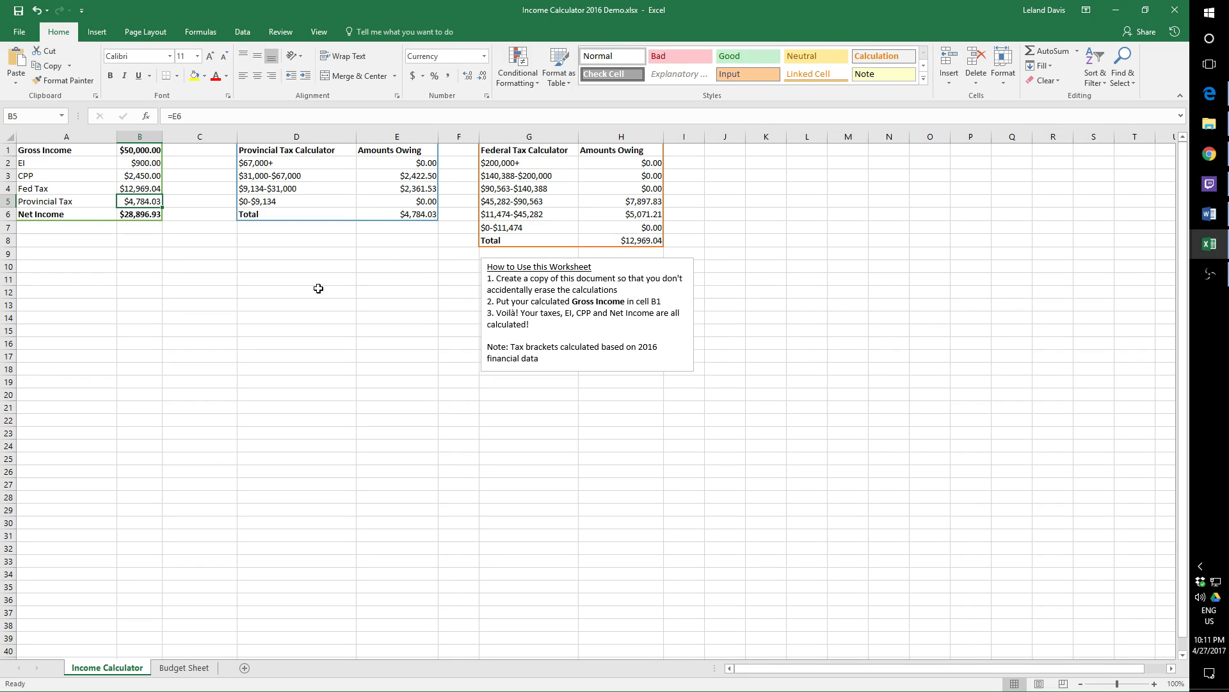
click(651, 189)
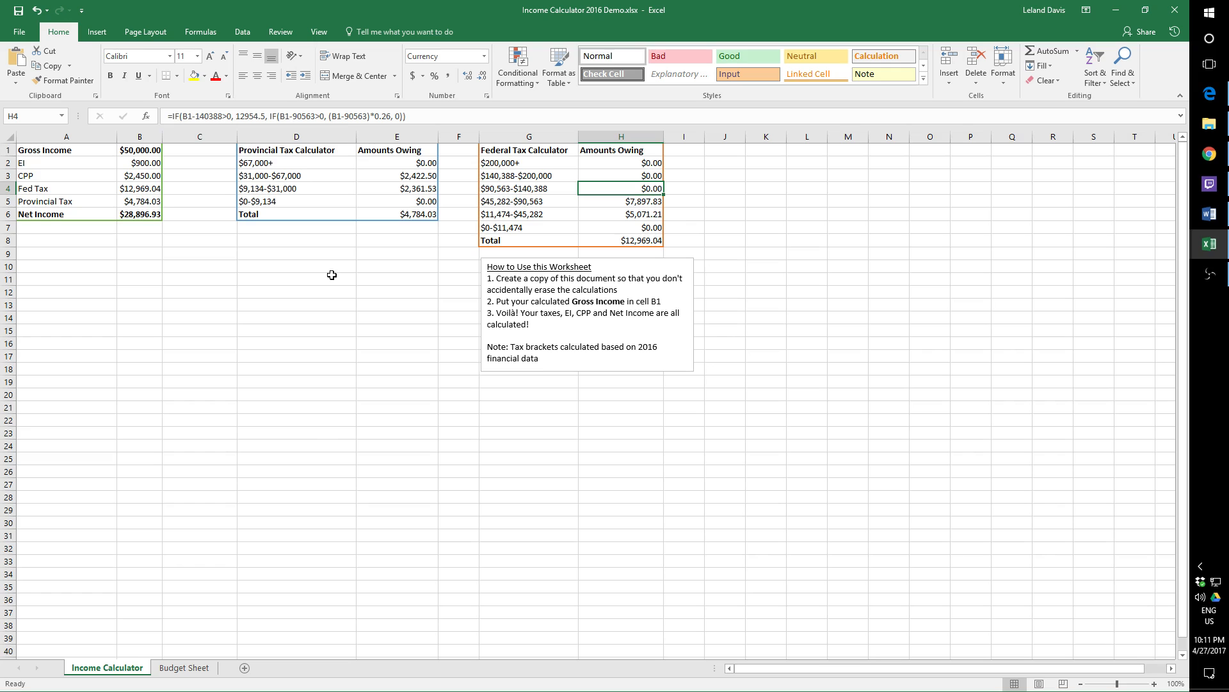
click(650, 201)
click(651, 212)
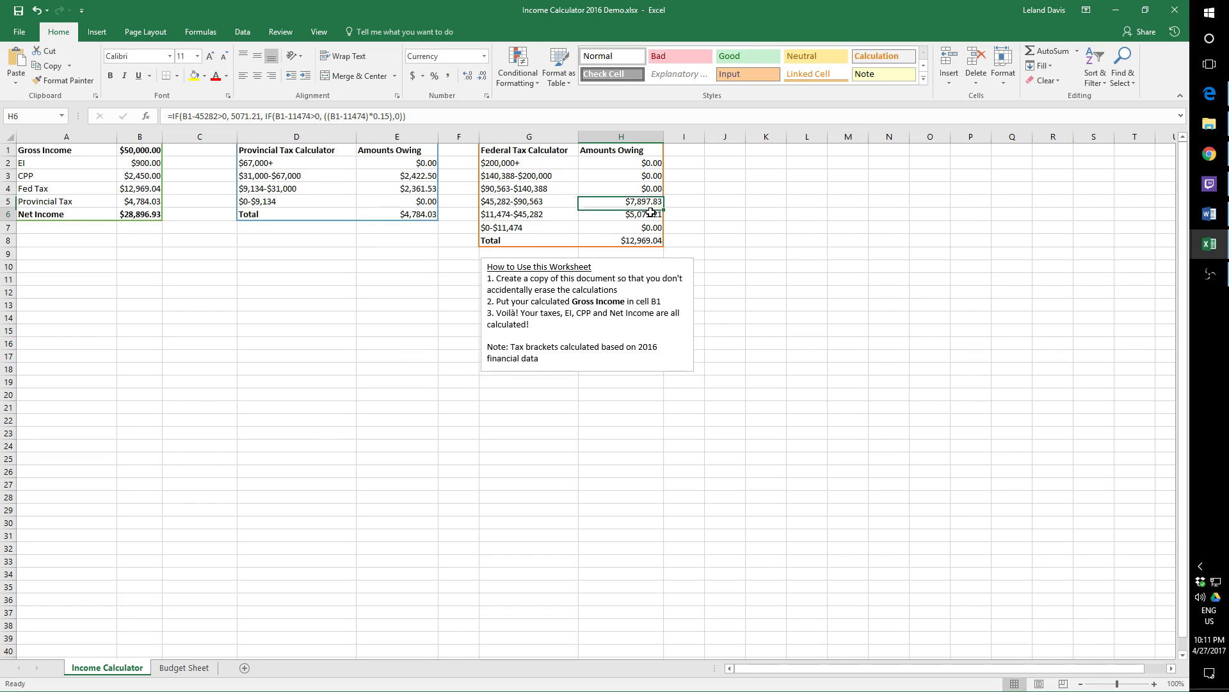
click(652, 240)
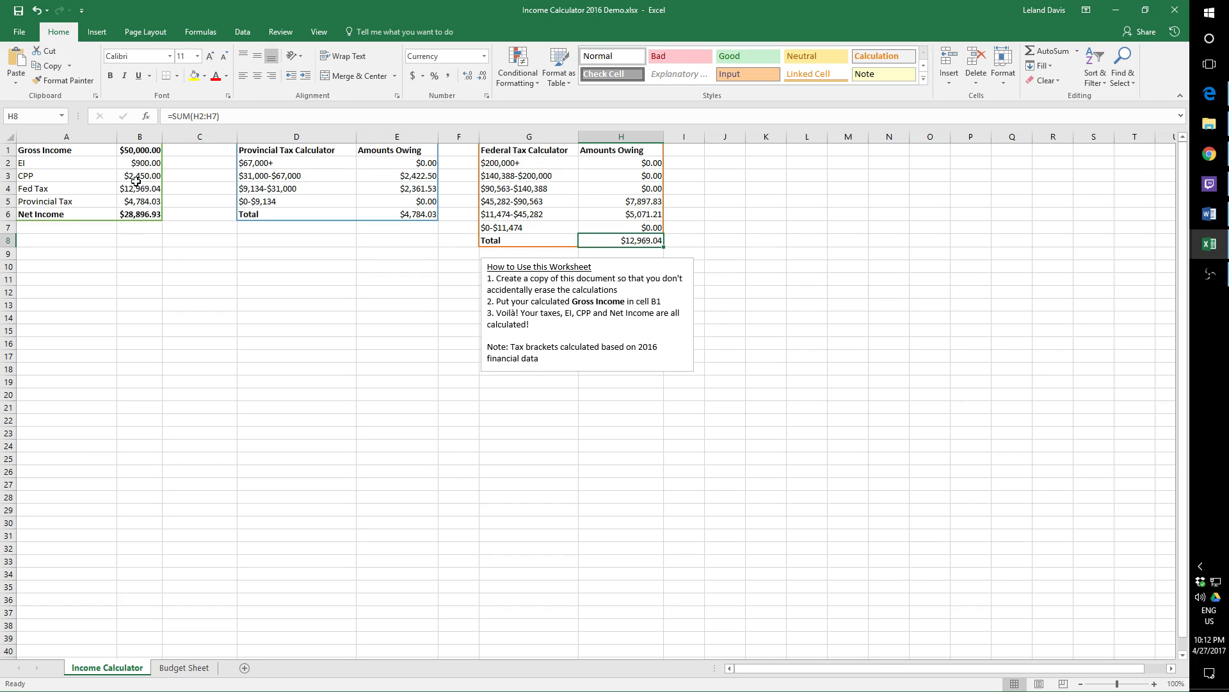
click(136, 152)
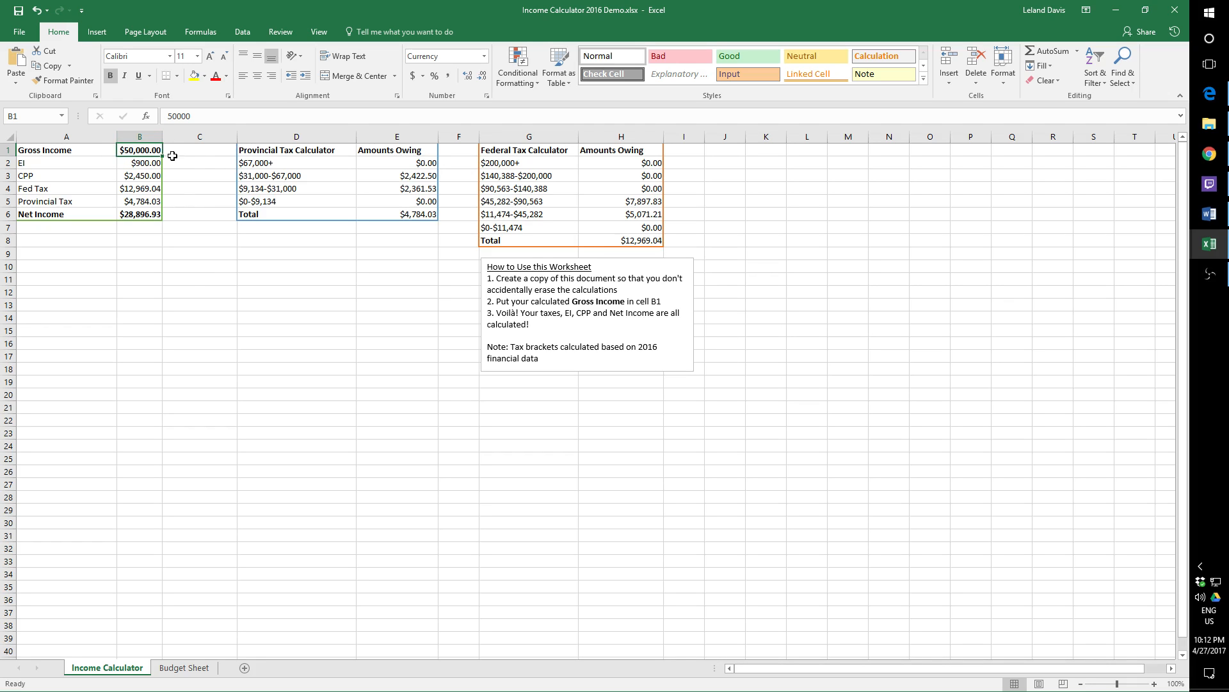
click(127, 215)
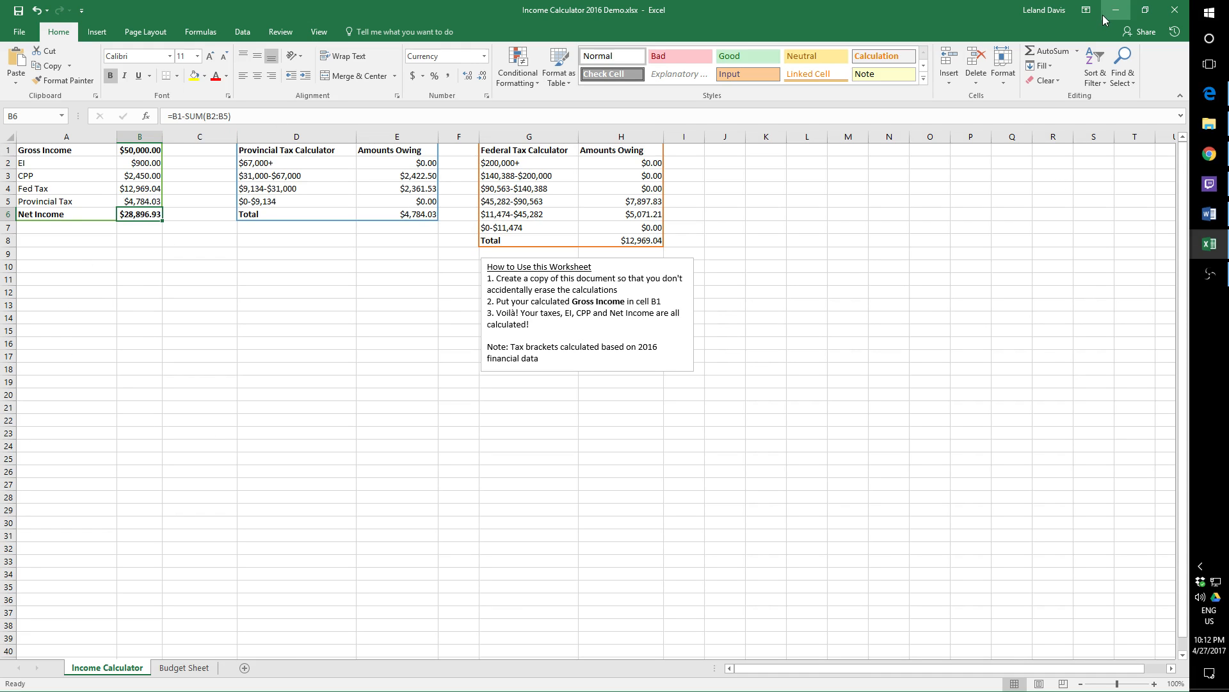
Switch back to the Sample - Superstore Sales workbook.
mouse_move(1210, 243)
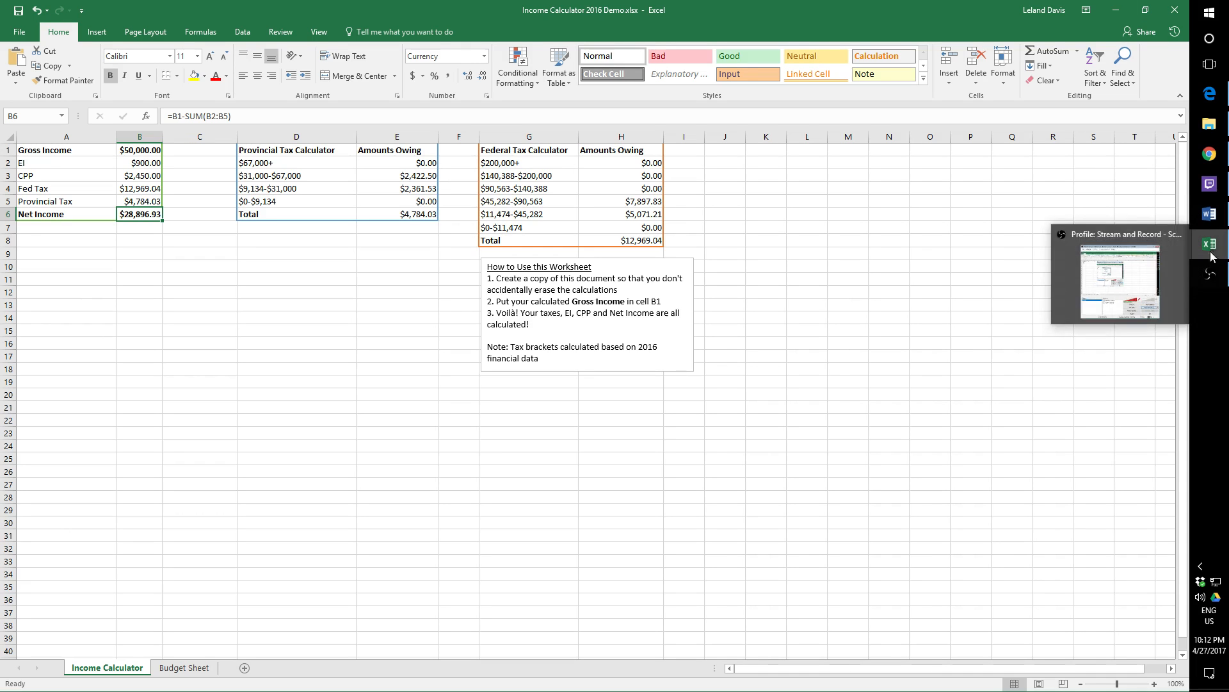
click(1119, 200)
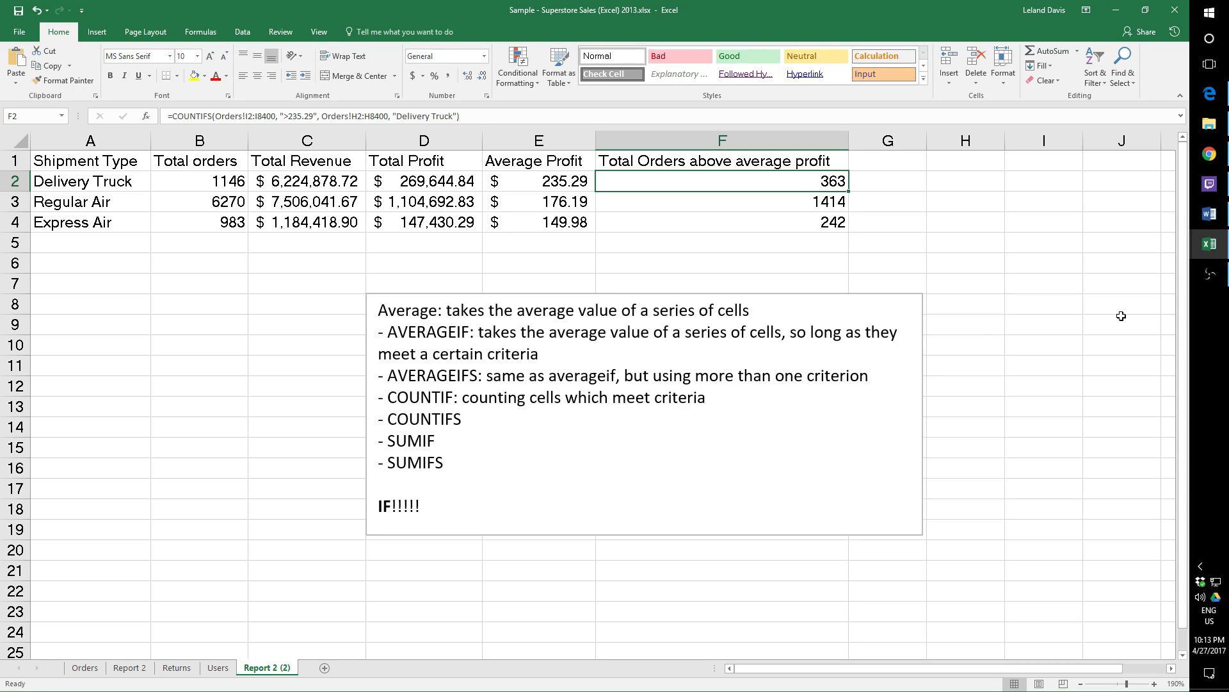
click(1210, 274)
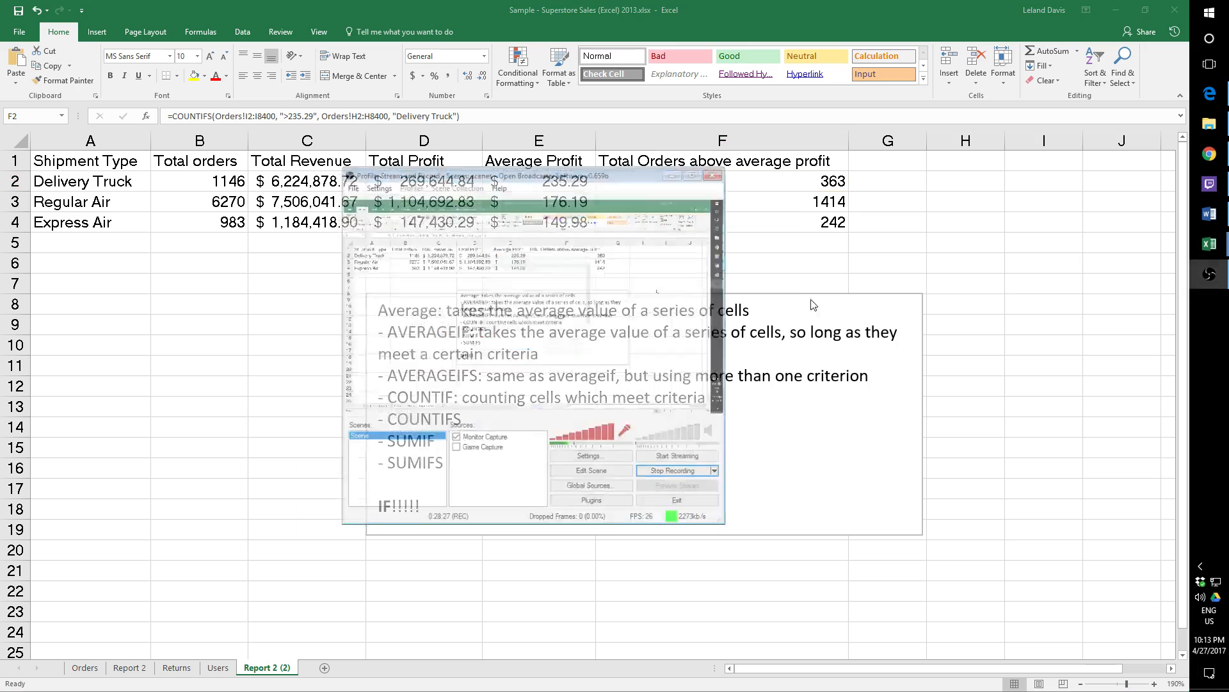